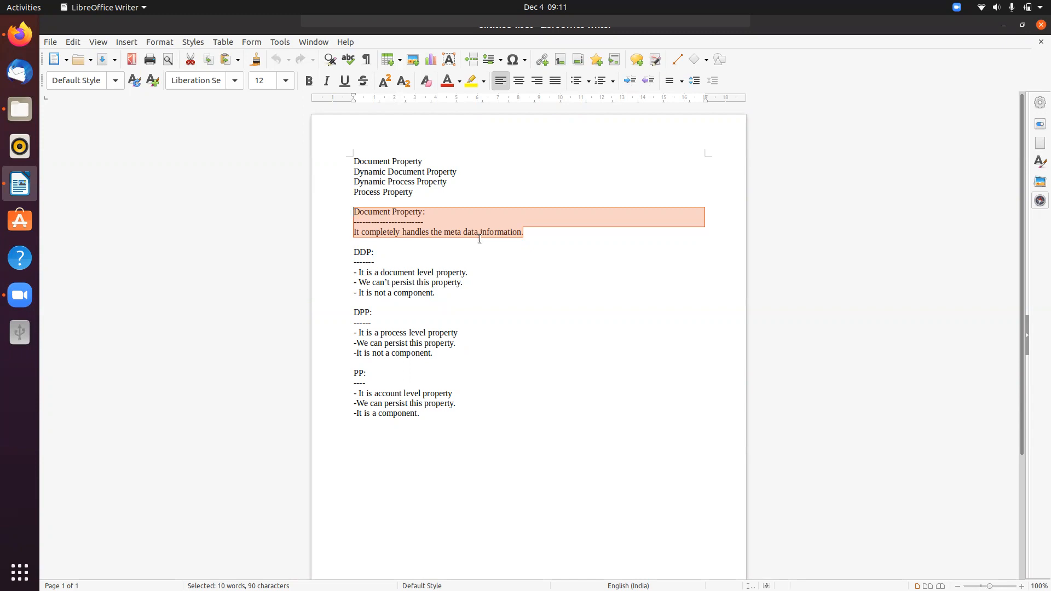
Review the notes on the DDP, DPP and PP property types in the text document.
{"action": "left_click", "coordinate": [352, 254]}
{"action": "left_click_drag", "start_coordinate": [352, 254], "coordinate": [422, 425]}
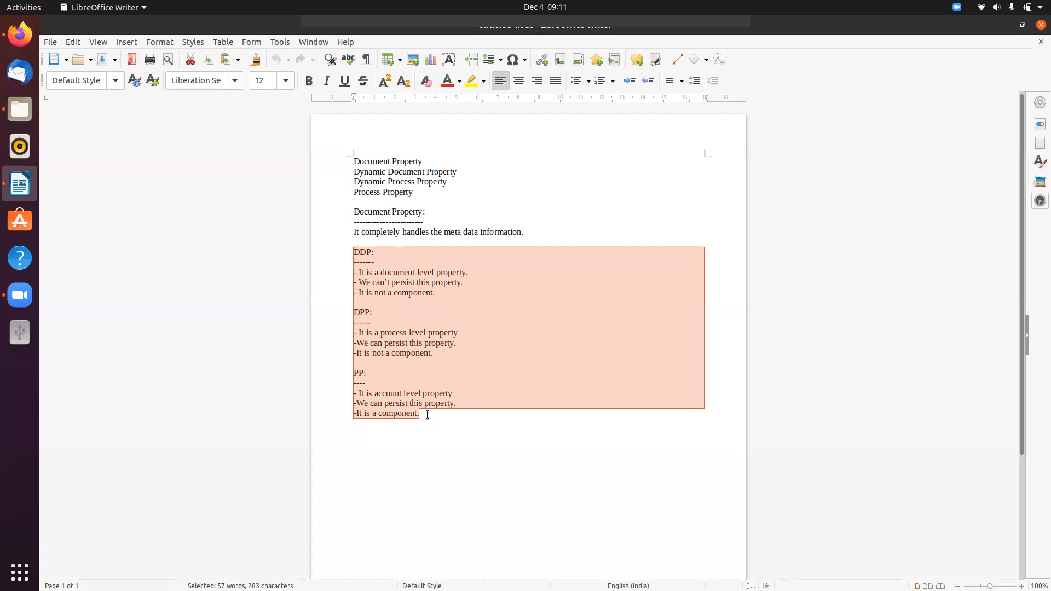
{"action": "left_click", "coordinate": [371, 250]}
{"action": "left_click_drag", "start_coordinate": [354, 252], "coordinate": [373, 253]}
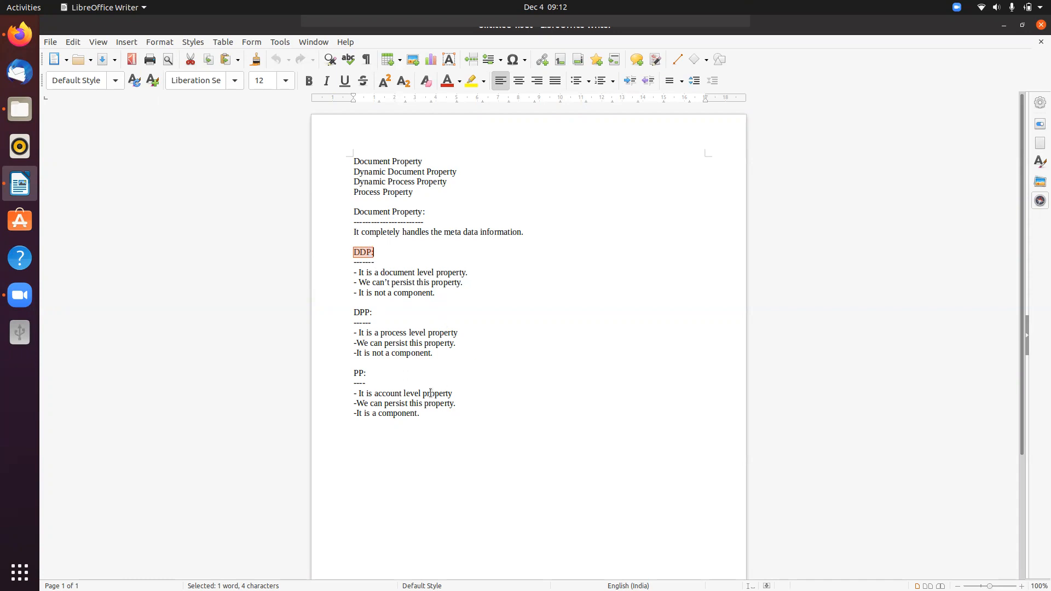
{"action": "left_click", "coordinate": [358, 393]}
{"action": "left_click", "coordinate": [378, 252]}
Switch to the Boomi process in Firefox and examine the XML contacts content of the Message shape.
{"action": "left_click", "coordinate": [31, 41]}
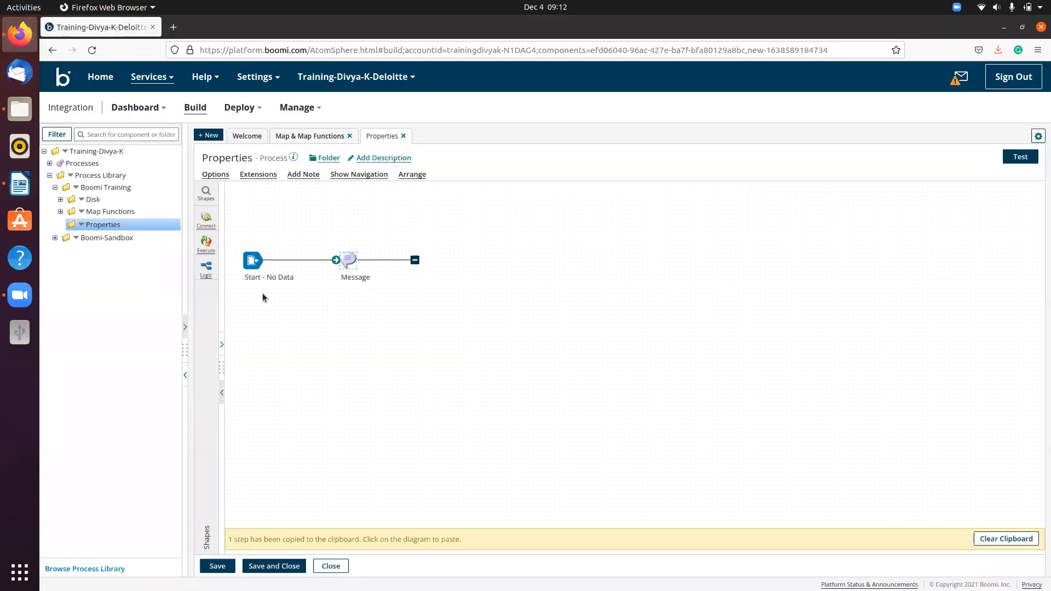
{"action": "mouse_move", "coordinate": [359, 270]}
{"action": "double_click", "coordinate": [349, 261]}
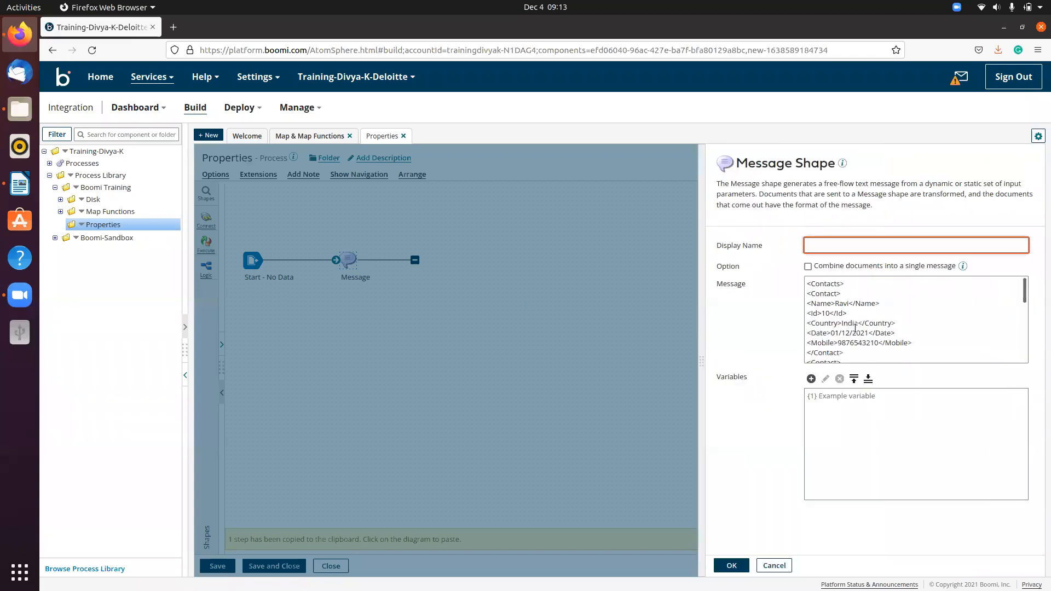
{"action": "scroll", "coordinate": [855, 328], "scroll_direction": "down", "scroll_amount": 3}
{"action": "scroll", "coordinate": [835, 317], "scroll_direction": "up", "scroll_amount": 5}
{"action": "left_click", "coordinate": [732, 566]}
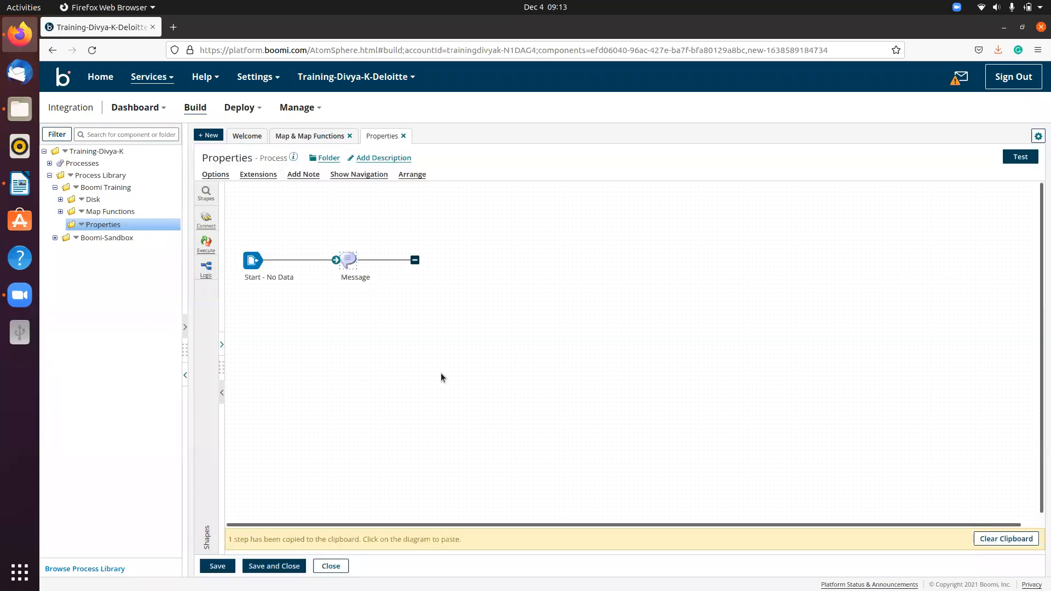
Add a Set Properties shape connected after the Message shape and open its configuration.
{"action": "left_click", "coordinate": [206, 218]}
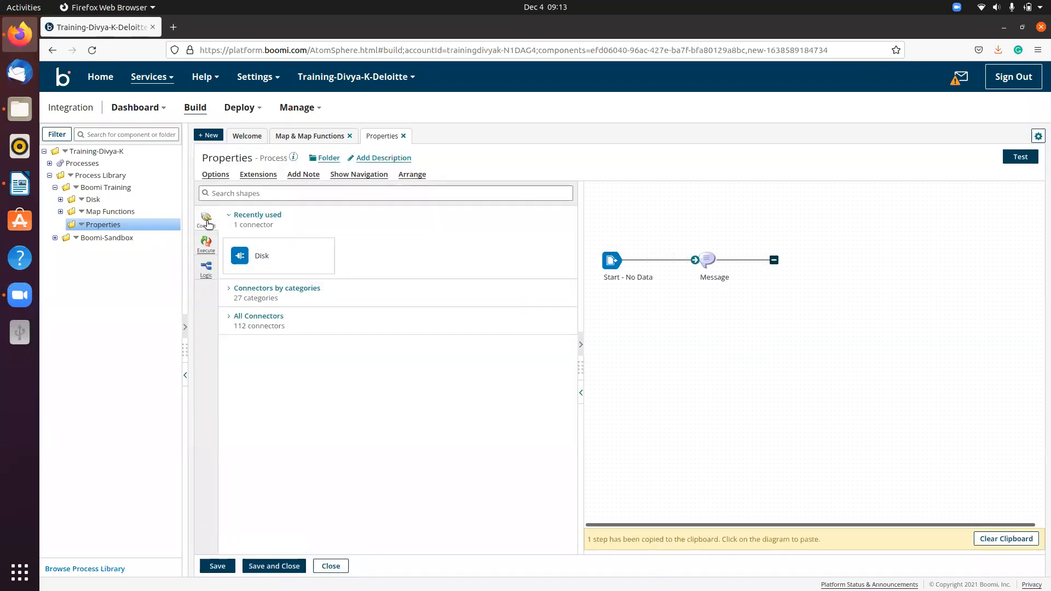
{"action": "left_click", "coordinate": [206, 244]}
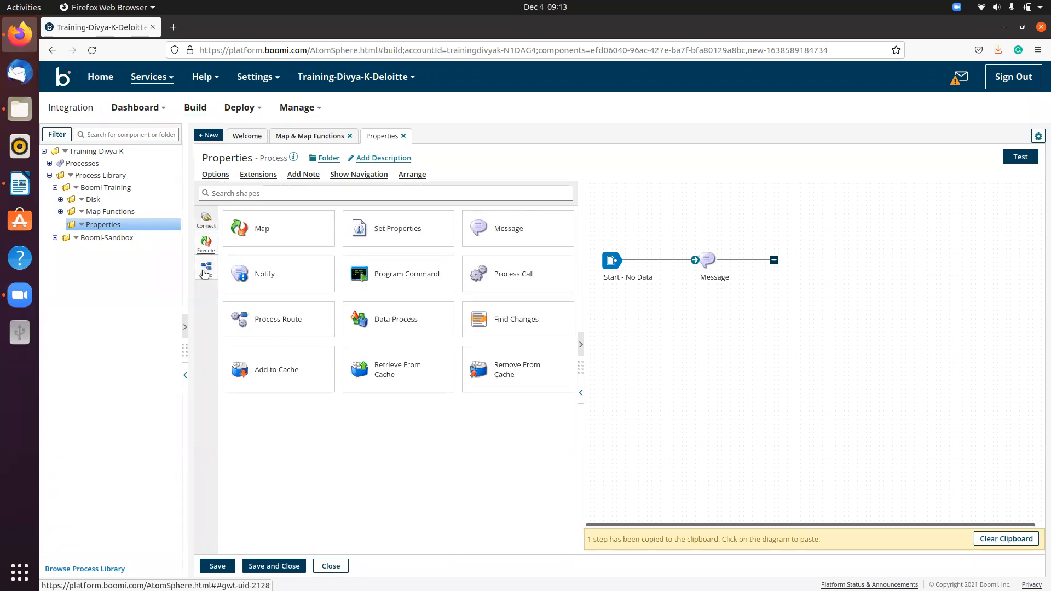
{"action": "left_click", "coordinate": [205, 271]}
{"action": "left_click", "coordinate": [206, 244]}
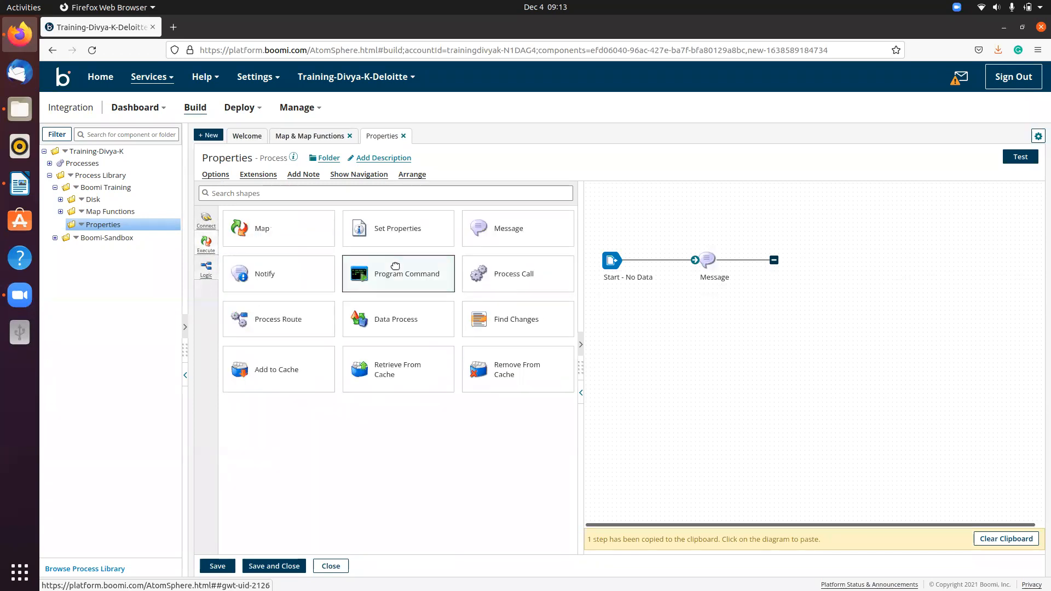
{"action": "left_click_drag", "start_coordinate": [403, 265], "coordinate": [833, 277]}
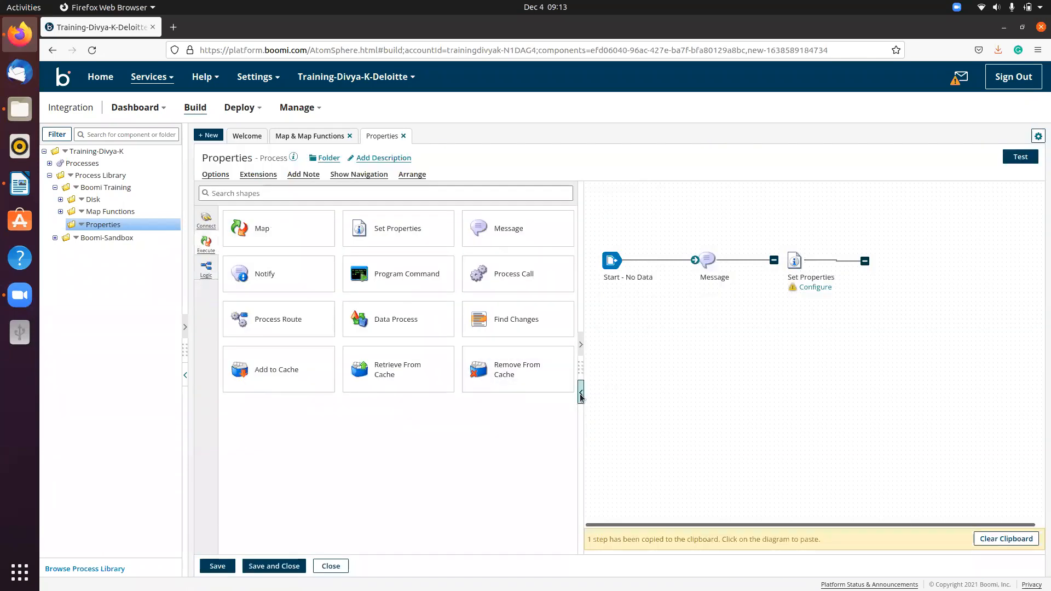
{"action": "left_click", "coordinate": [581, 394]}
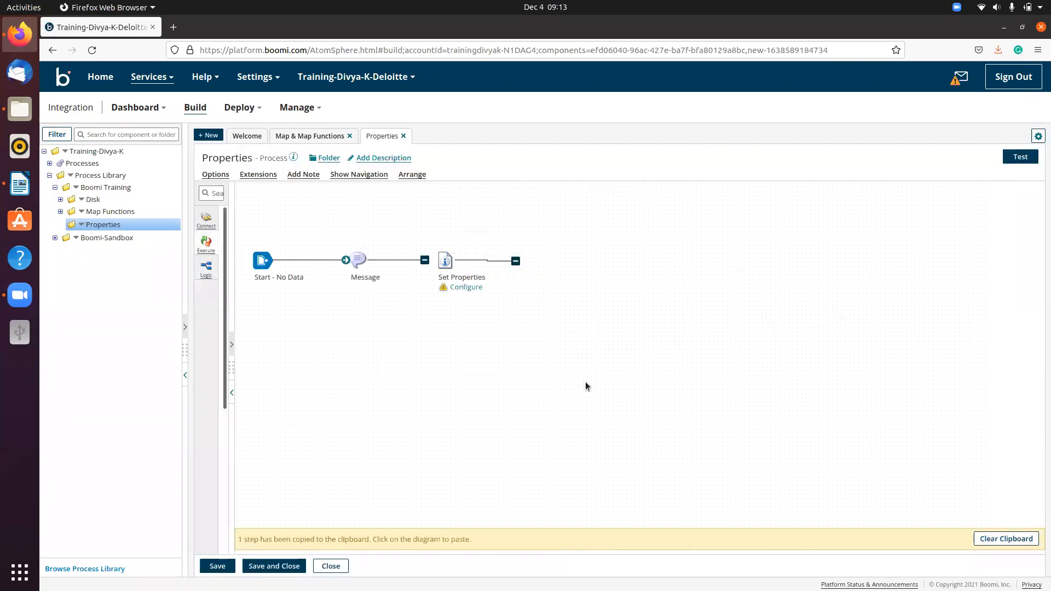
{"action": "left_click", "coordinate": [433, 261]}
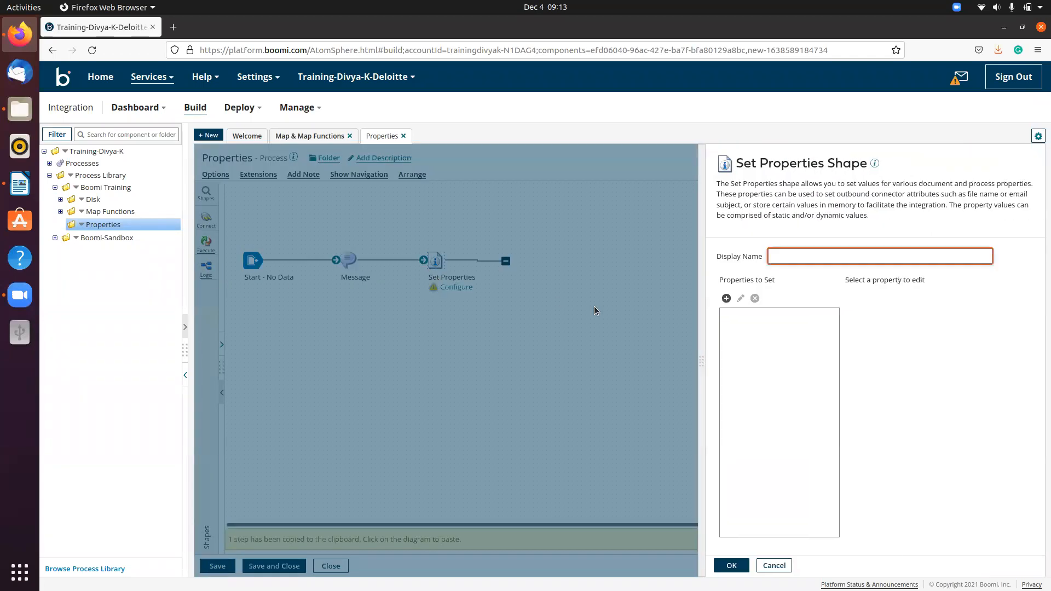
Add a Dynamic Document Property named DDP to the properties to set.
{"action": "left_click", "coordinate": [726, 299]}
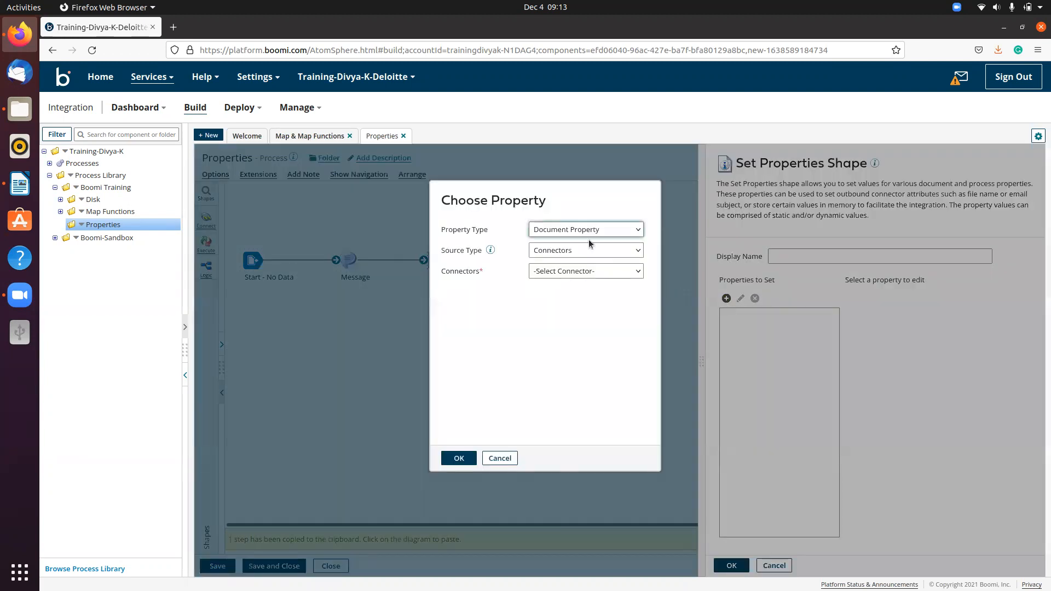
{"action": "left_click", "coordinate": [584, 233]}
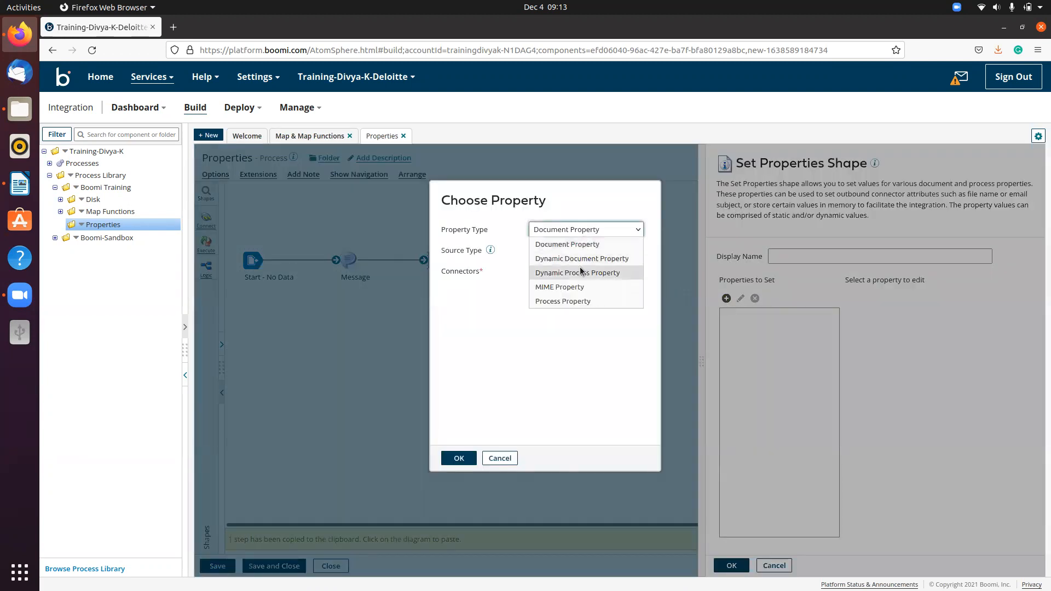
{"action": "left_click", "coordinate": [580, 260]}
{"action": "left_click", "coordinate": [577, 252]}
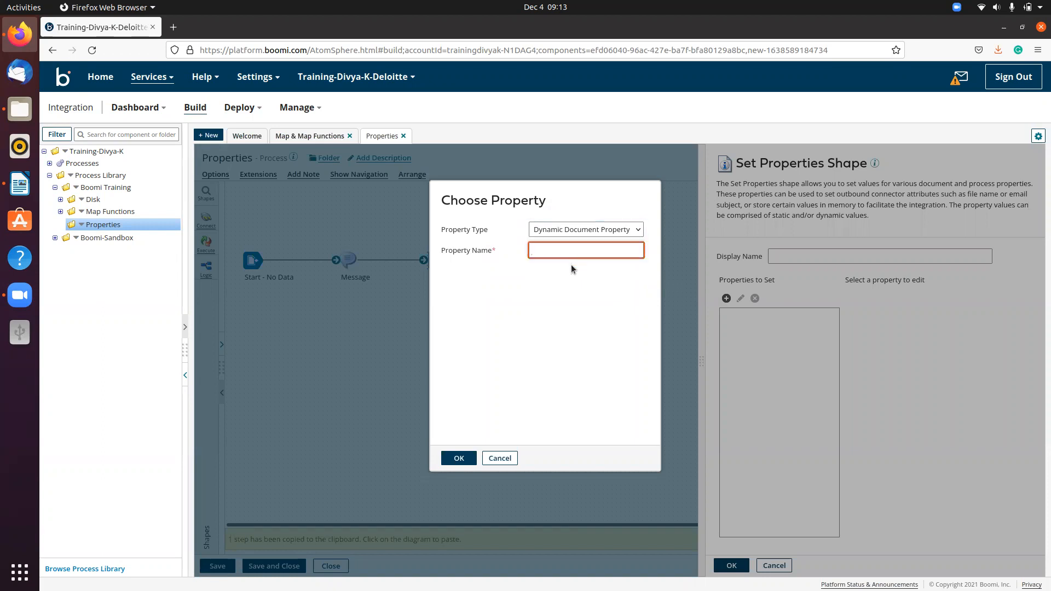
{"action": "type", "text": "DDP"}
{"action": "left_click", "coordinate": [459, 458]}
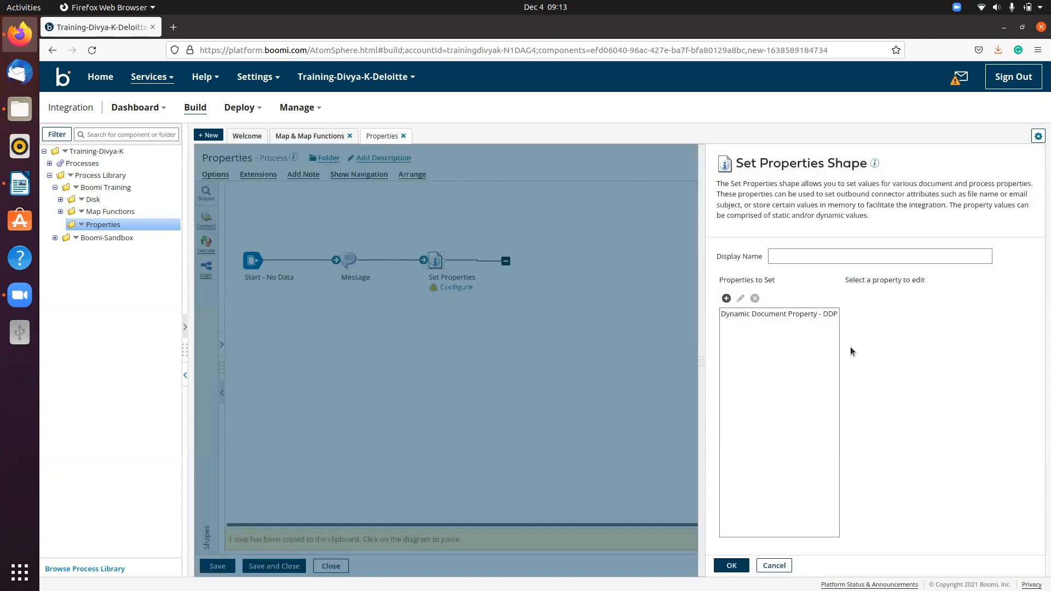
Reopen the DDP property's definition to review its property type and name.
{"action": "left_click", "coordinate": [790, 314]}
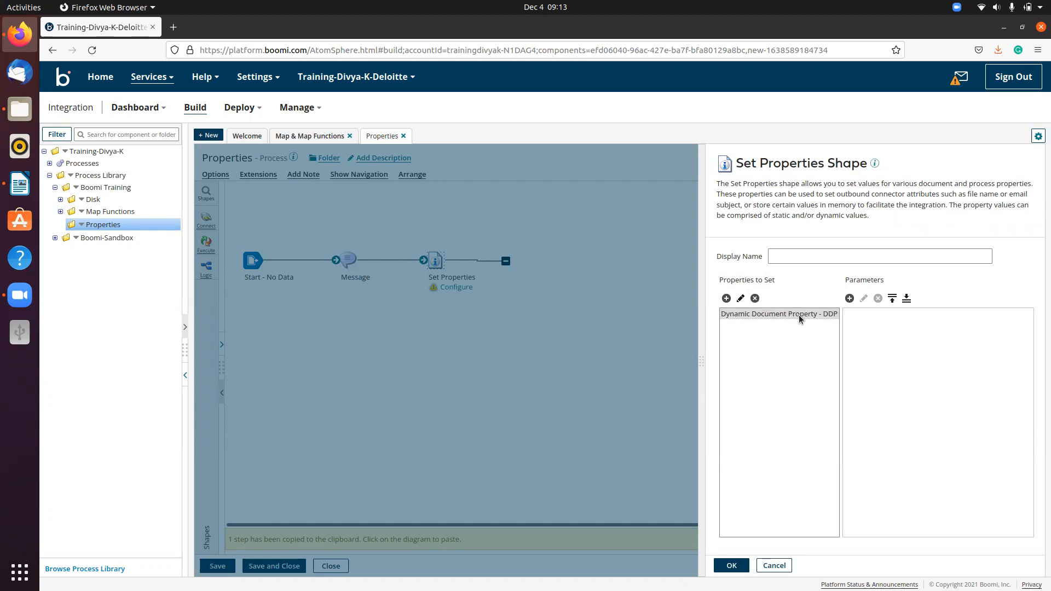
{"action": "double_click", "coordinate": [817, 316]}
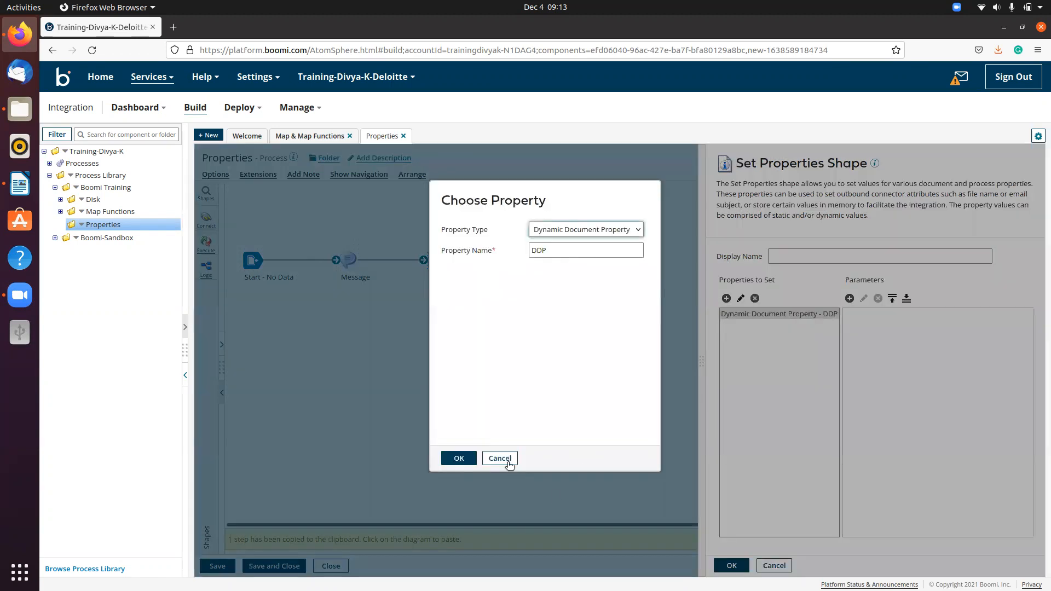
{"action": "left_click", "coordinate": [500, 459]}
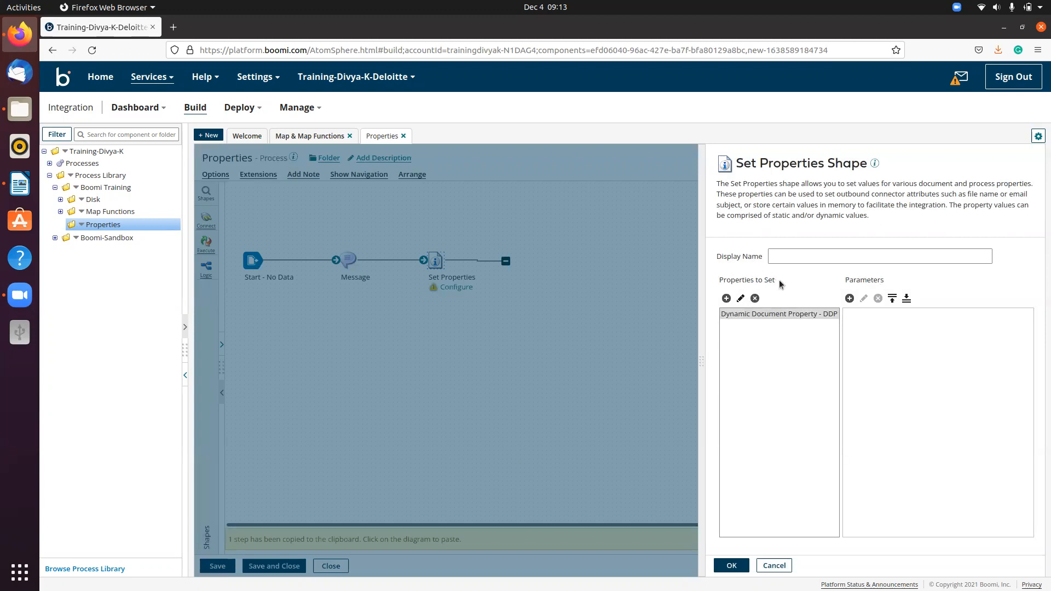
{"action": "double_click", "coordinate": [740, 315]}
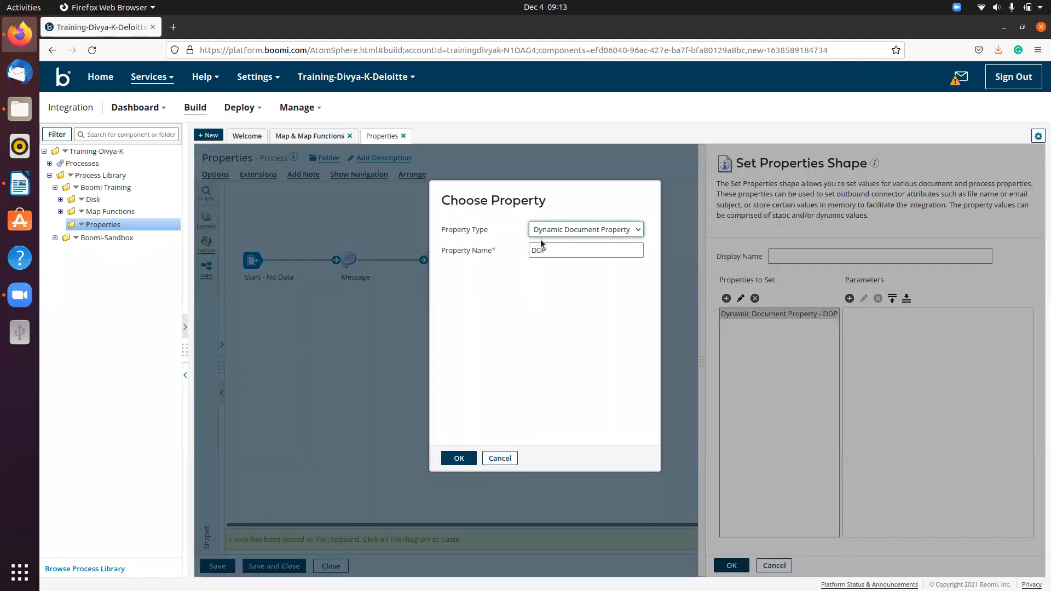
{"action": "left_click", "coordinate": [553, 250]}
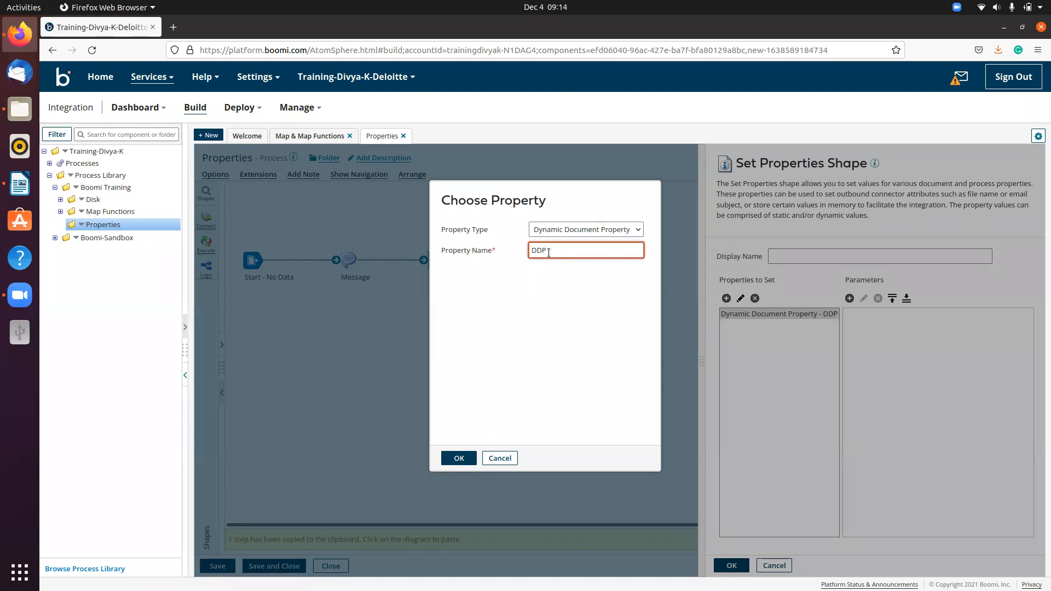
{"action": "left_click_drag", "start_coordinate": [548, 252], "coordinate": [522, 252]}
{"action": "left_click", "coordinate": [460, 459]}
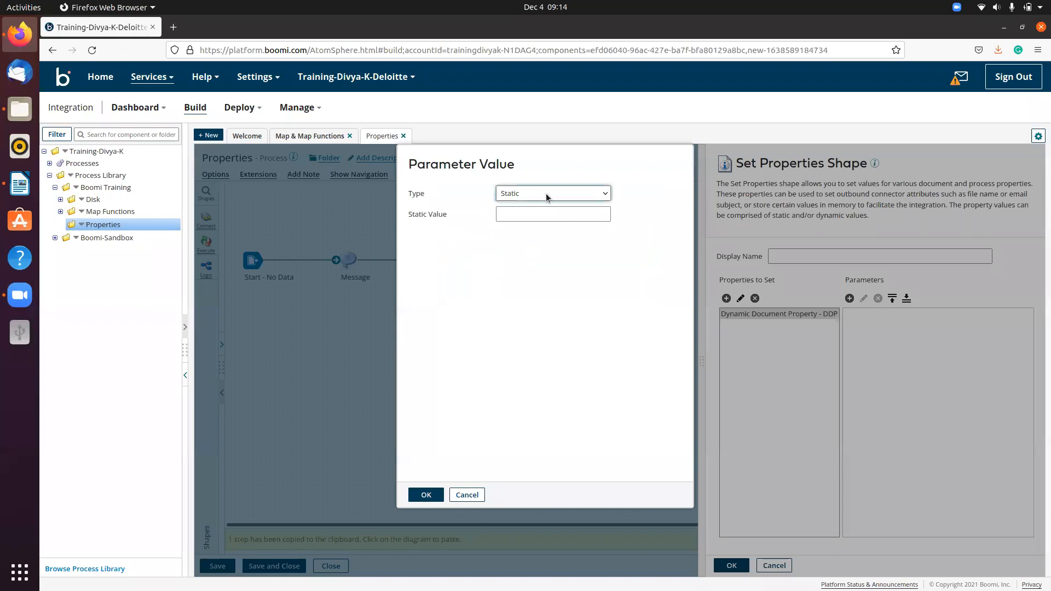
Give the DDP property's parameter the type Profile Element, using the XML profile Contact Profile.
{"action": "left_click", "coordinate": [546, 197]}
{"action": "left_click", "coordinate": [545, 336]}
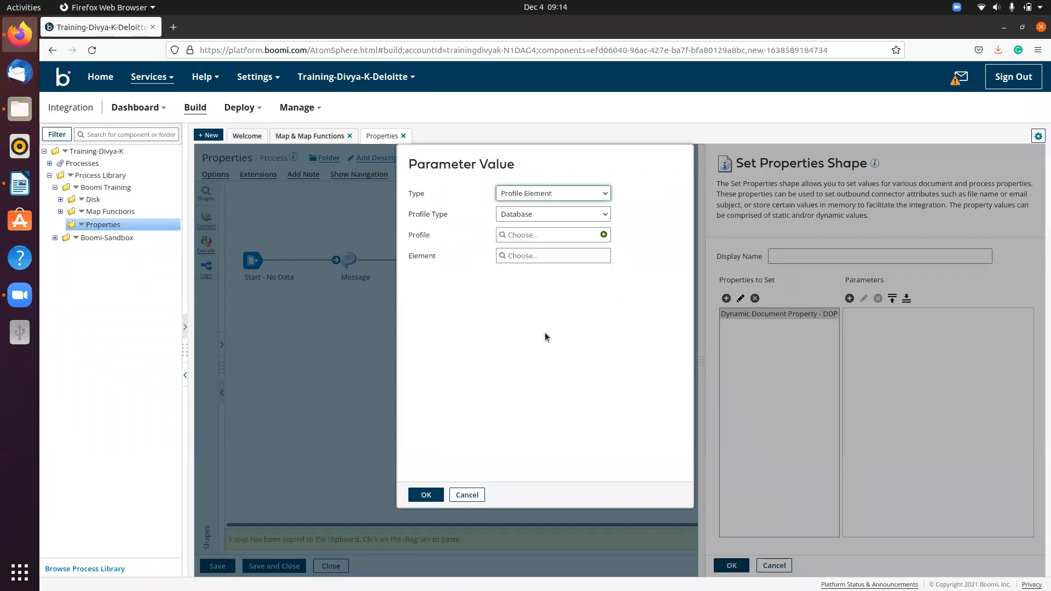
{"action": "left_click", "coordinate": [557, 219]}
{"action": "left_click", "coordinate": [545, 273]}
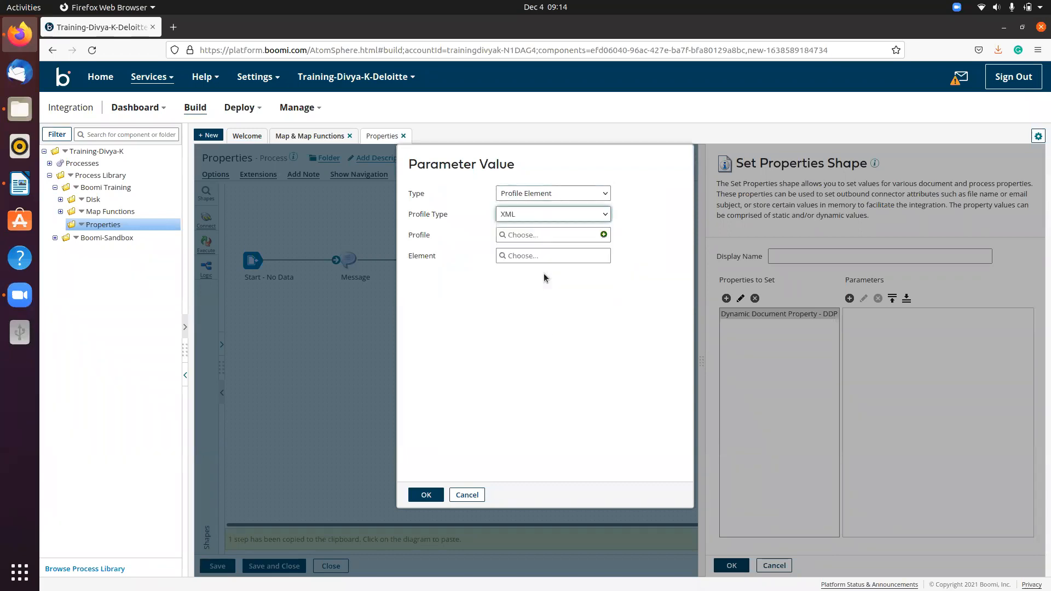
{"action": "left_click", "coordinate": [535, 236]}
{"action": "left_click", "coordinate": [507, 281]}
{"action": "left_click", "coordinate": [512, 293]}
{"action": "left_click", "coordinate": [518, 305]}
{"action": "left_click", "coordinate": [568, 319]}
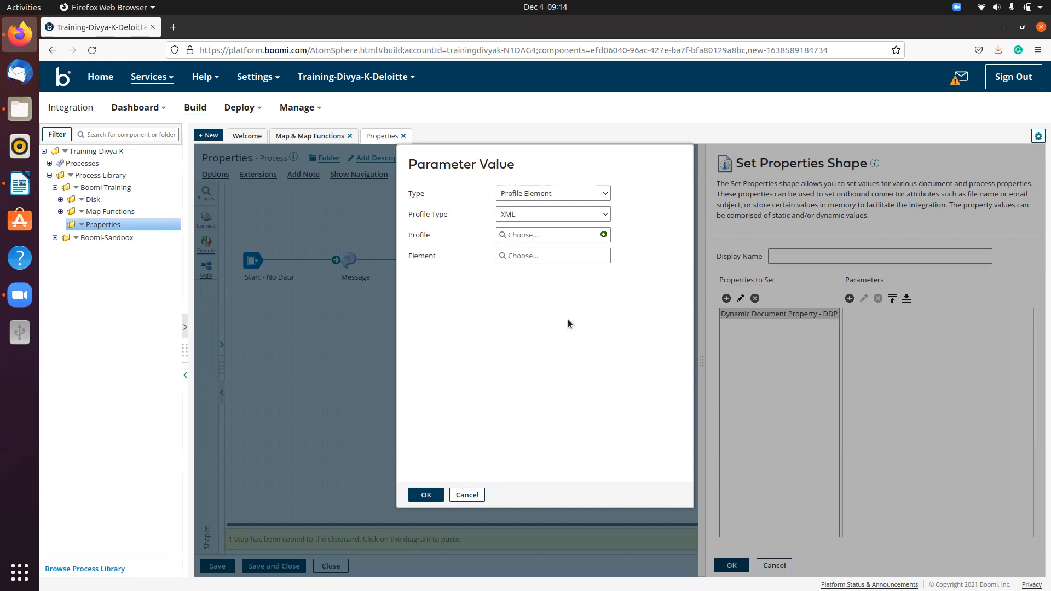
Choose the Id element (Contacts/Contact/Id) for the DDP parameter and add the parameter.
{"action": "left_click", "coordinate": [537, 257]}
{"action": "left_click", "coordinate": [512, 306]}
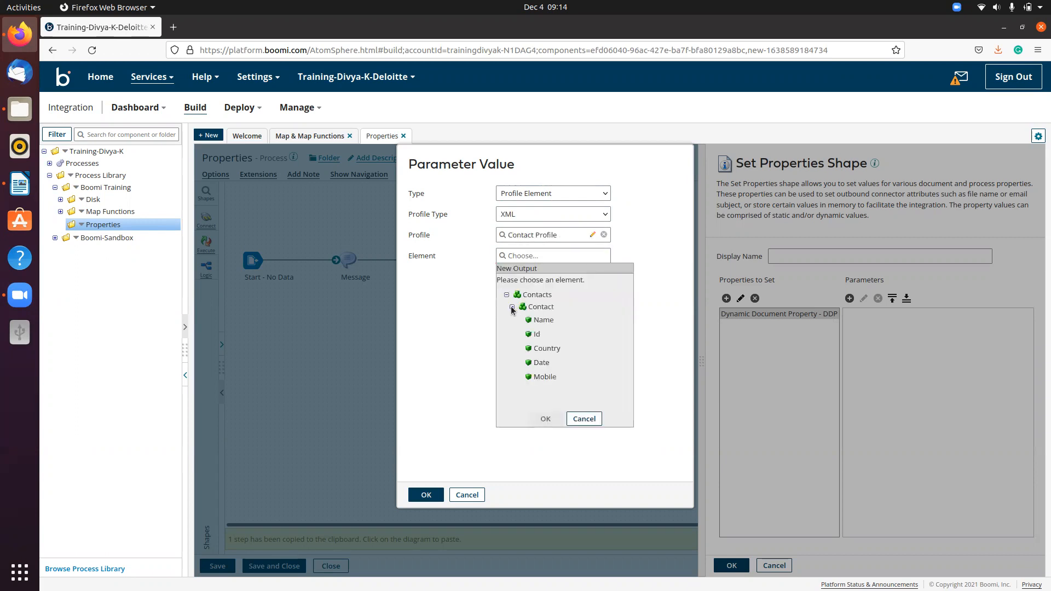
{"action": "left_click", "coordinate": [534, 332]}
{"action": "left_click", "coordinate": [544, 419]}
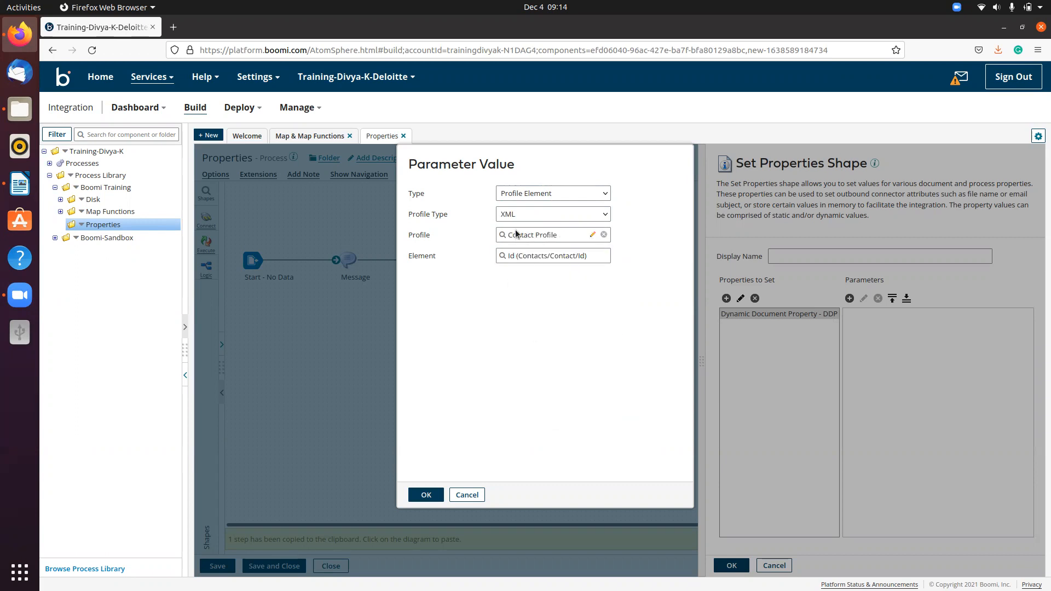
{"action": "left_click", "coordinate": [424, 496]}
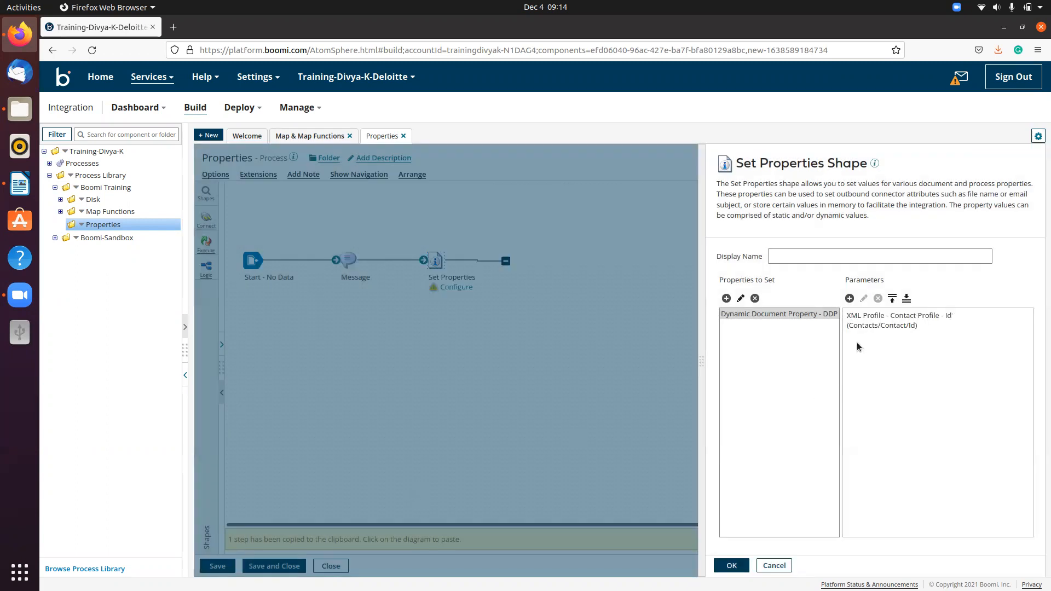
{"action": "left_click", "coordinate": [858, 322]}
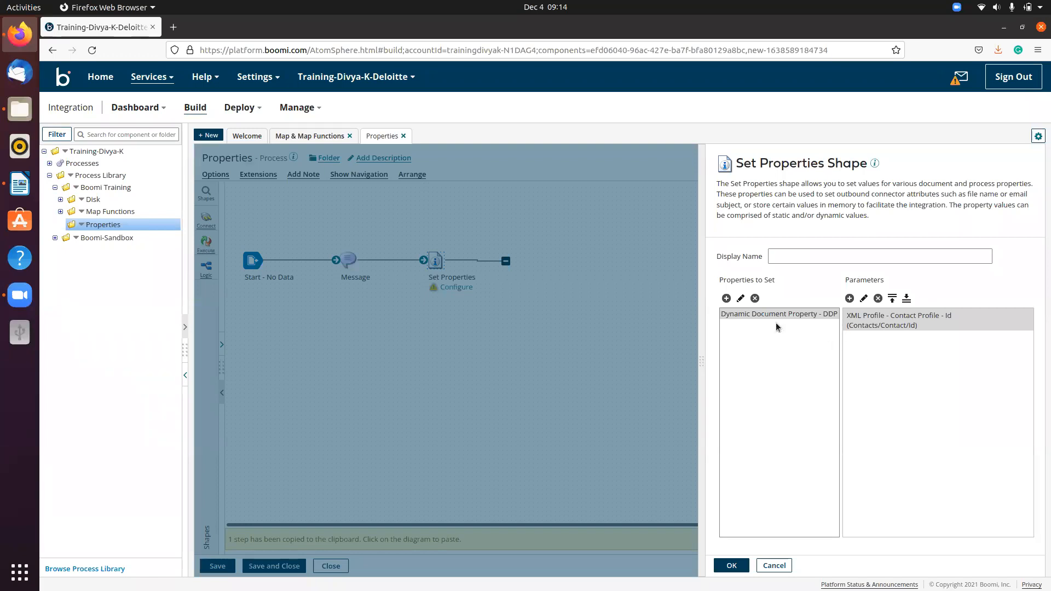
Add a Dynamic Process Property named DPP to the properties to set, without persisting it.
{"action": "left_click", "coordinate": [727, 298]}
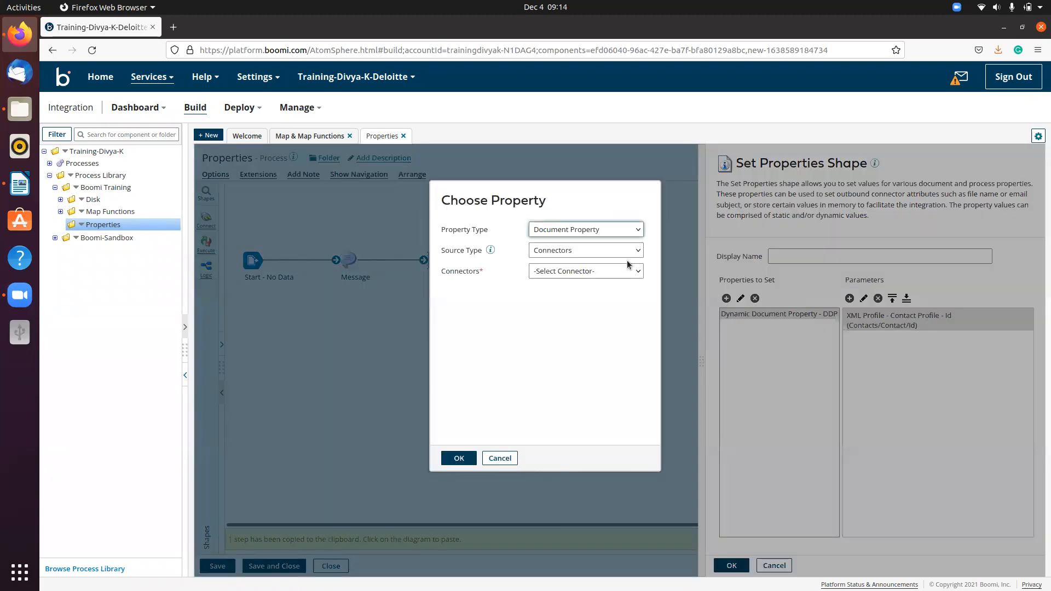
{"action": "left_click", "coordinate": [581, 222]}
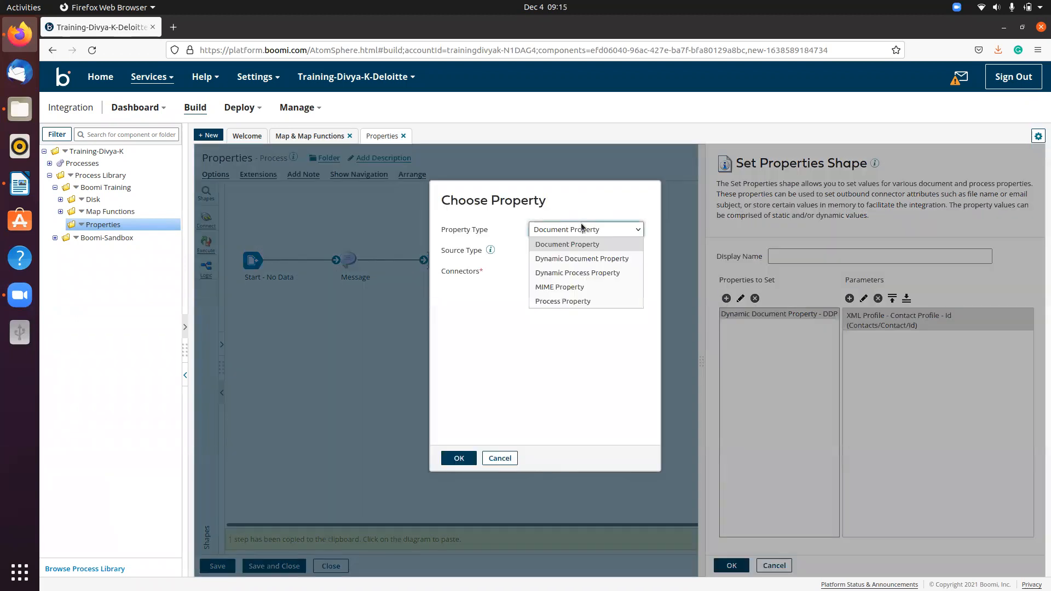
{"action": "left_click", "coordinate": [589, 271]}
{"action": "left_click", "coordinate": [587, 252]}
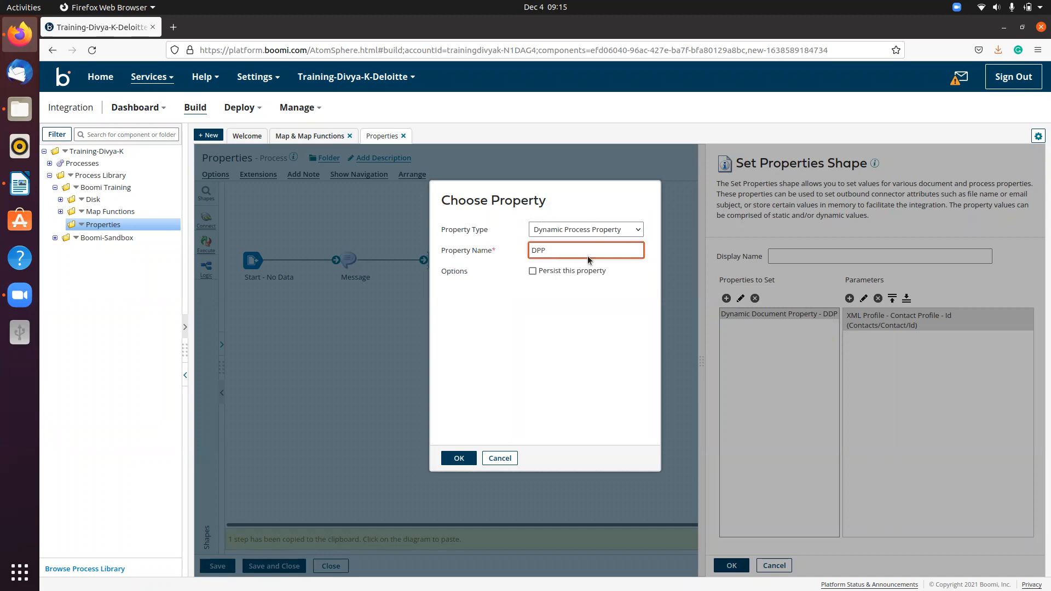
{"action": "left_click", "coordinate": [459, 459]}
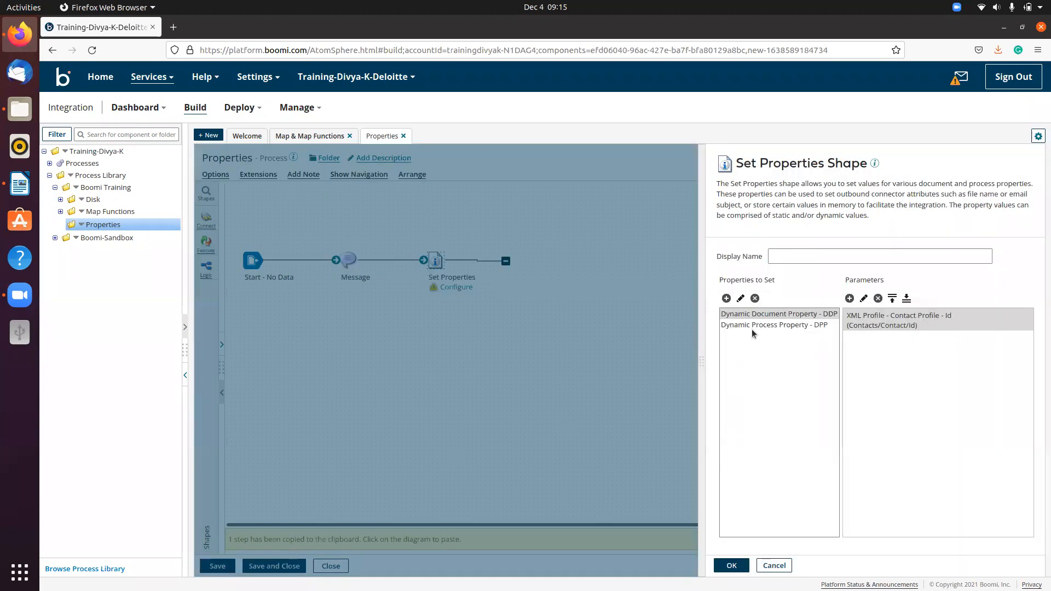
Give the DPP property a parameter of type Profile Element, using the XML profile Contact Profile.
{"action": "left_click", "coordinate": [767, 325]}
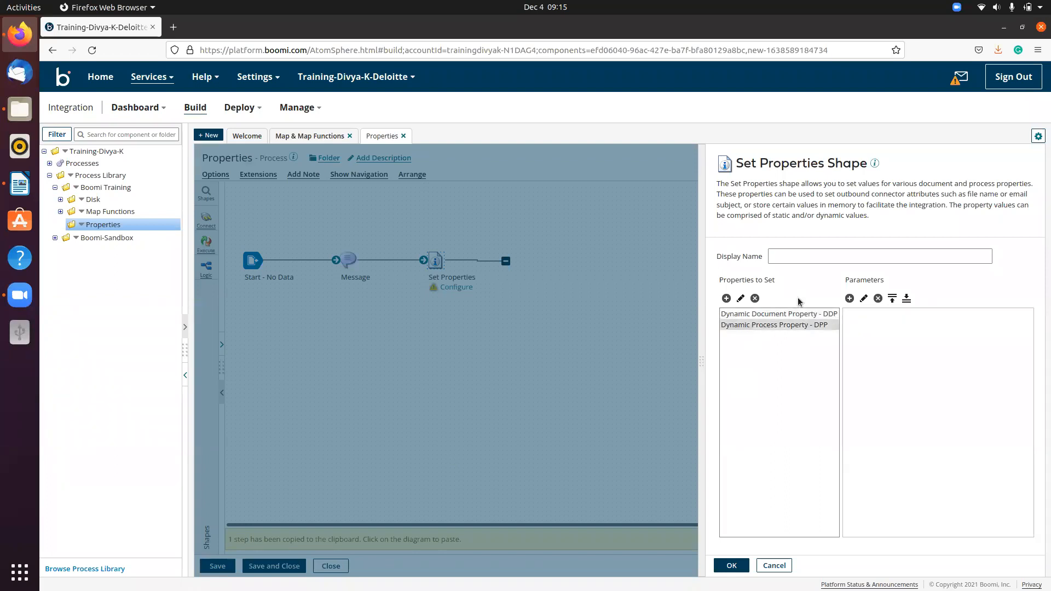
{"action": "left_click", "coordinate": [849, 298]}
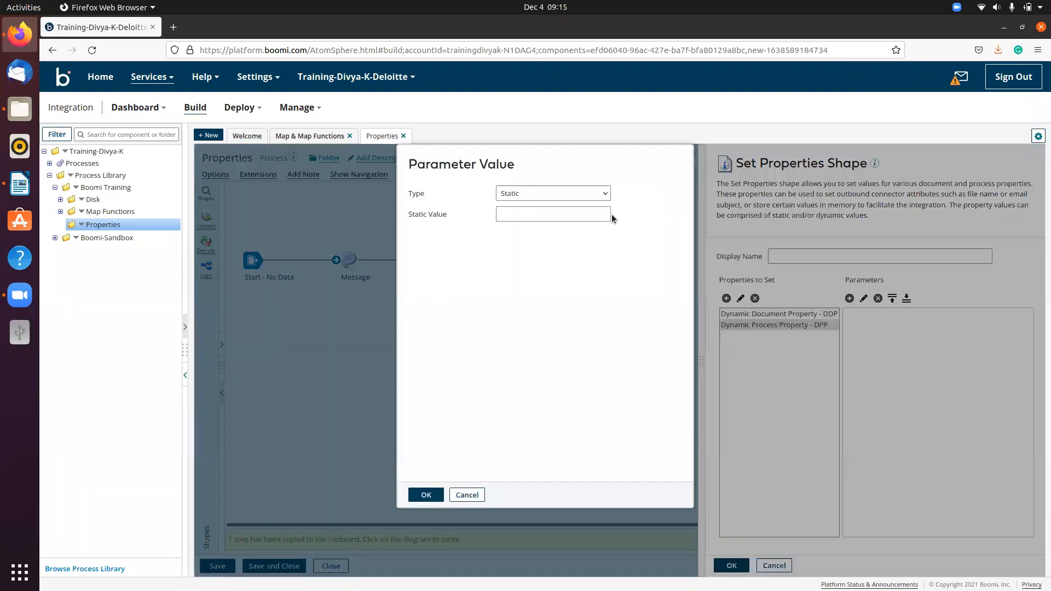
{"action": "left_click", "coordinate": [573, 196]}
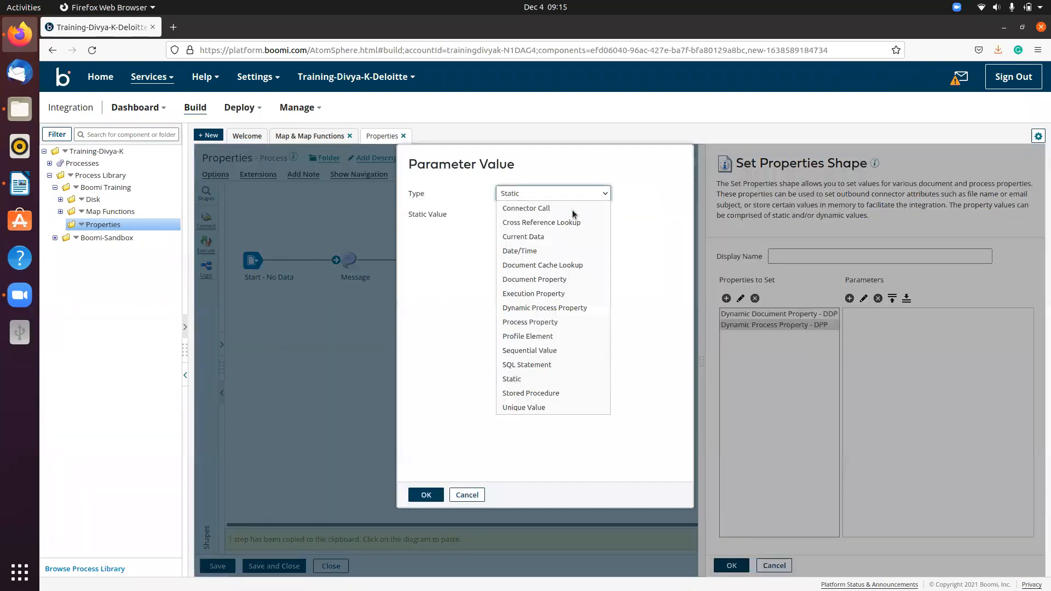
{"action": "left_click", "coordinate": [543, 339]}
{"action": "left_click", "coordinate": [543, 214]}
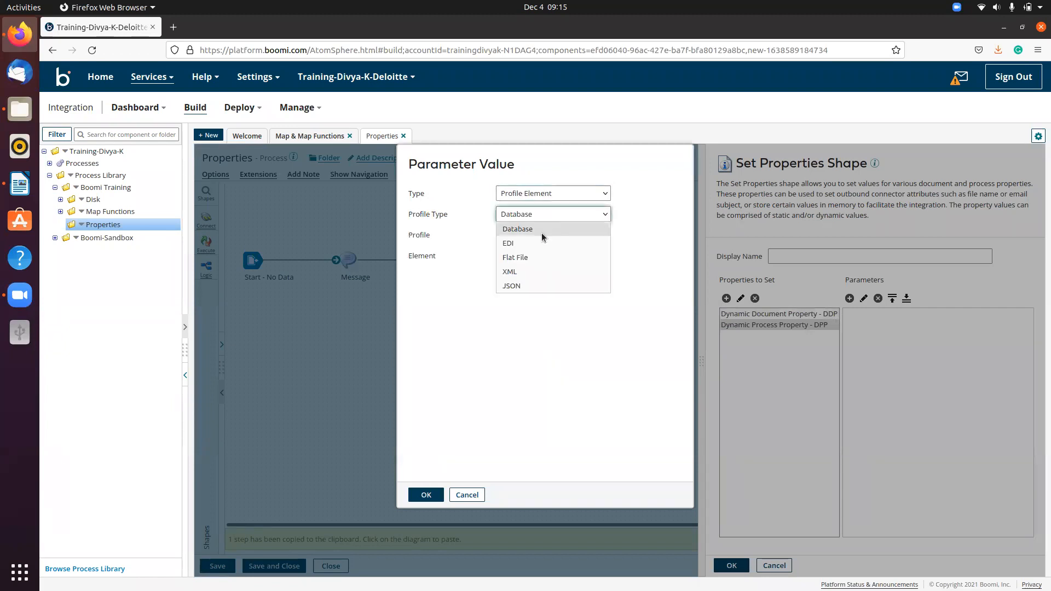
{"action": "left_click", "coordinate": [537, 271]}
{"action": "left_click", "coordinate": [542, 236]}
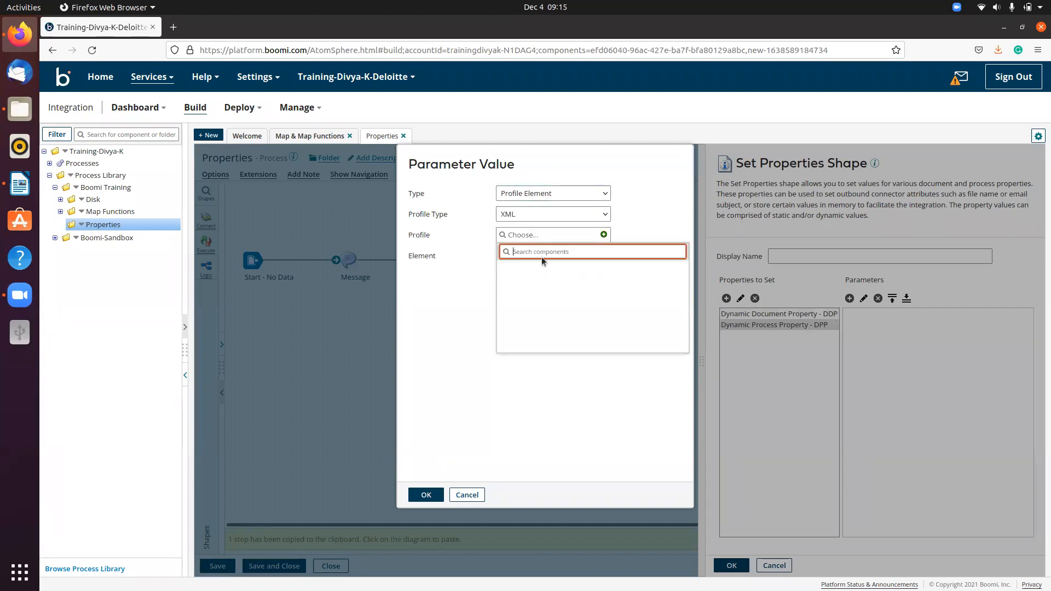
{"action": "left_click", "coordinate": [507, 282]}
{"action": "left_click", "coordinate": [513, 294]}
{"action": "left_click", "coordinate": [518, 306]}
{"action": "left_click", "coordinate": [564, 318]}
Choose the Id element (Contacts/Contact/Id) for the DPP parameter and add the parameter.
{"action": "left_click", "coordinate": [529, 256]}
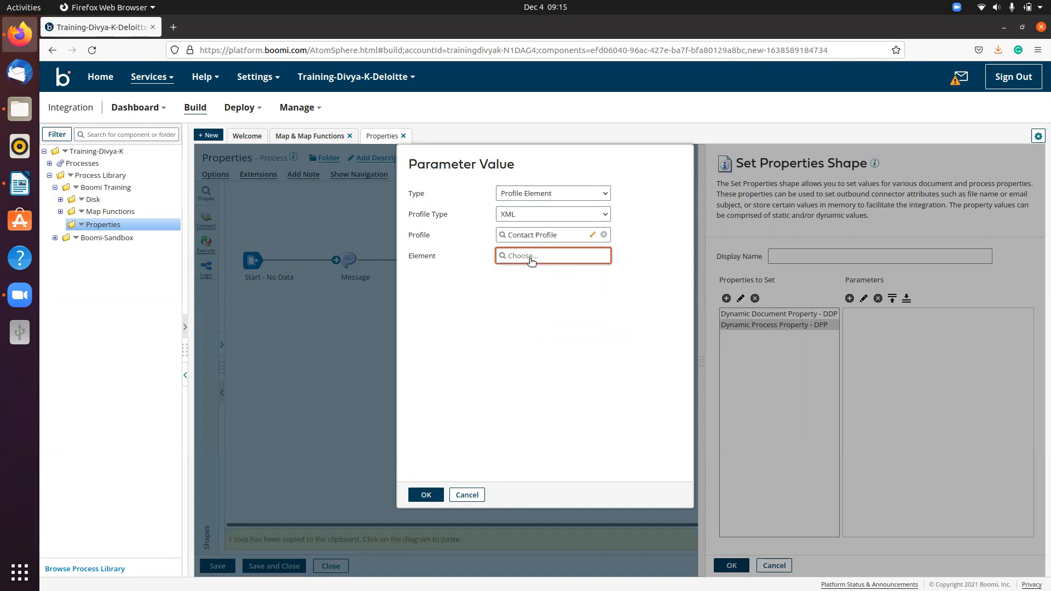
{"action": "left_click", "coordinate": [512, 307]}
{"action": "left_click", "coordinate": [536, 335]}
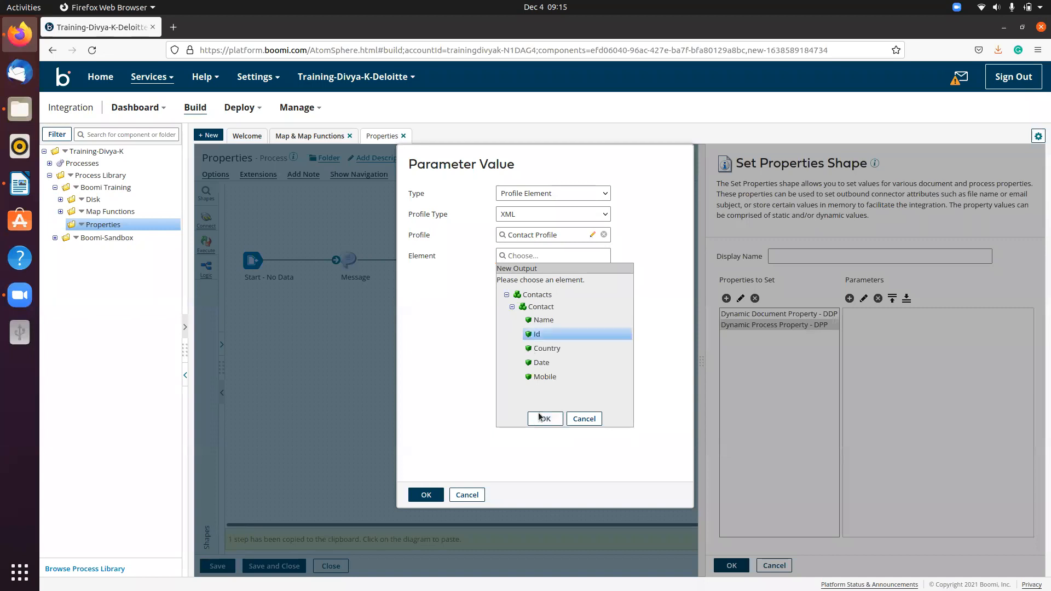
{"action": "left_click", "coordinate": [545, 419]}
{"action": "left_click", "coordinate": [426, 495]}
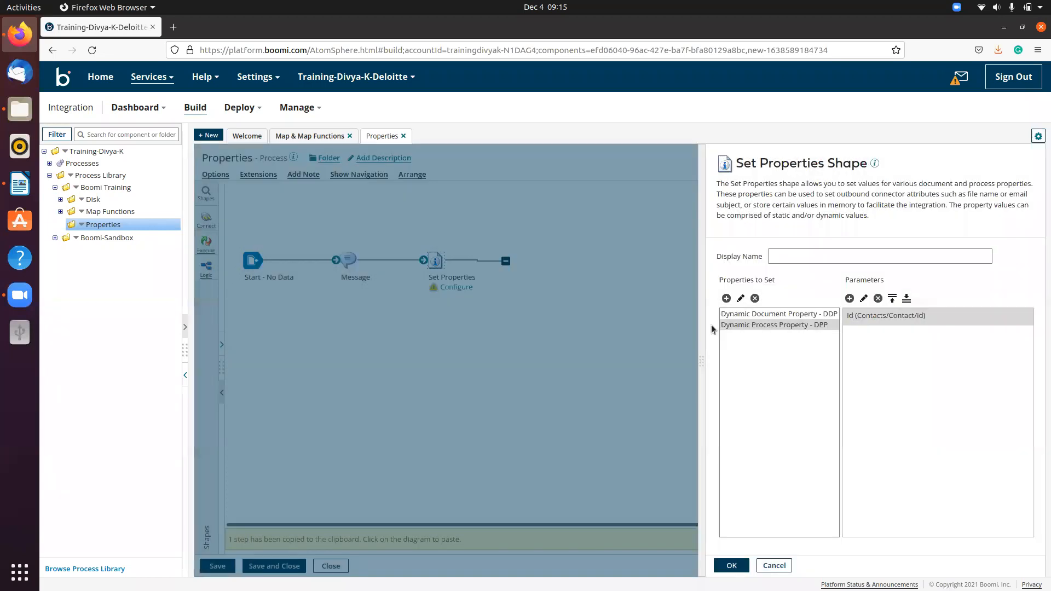
Start another property to set of type Process Property and create a new component for it named Process Property.
{"action": "left_click", "coordinate": [727, 298]}
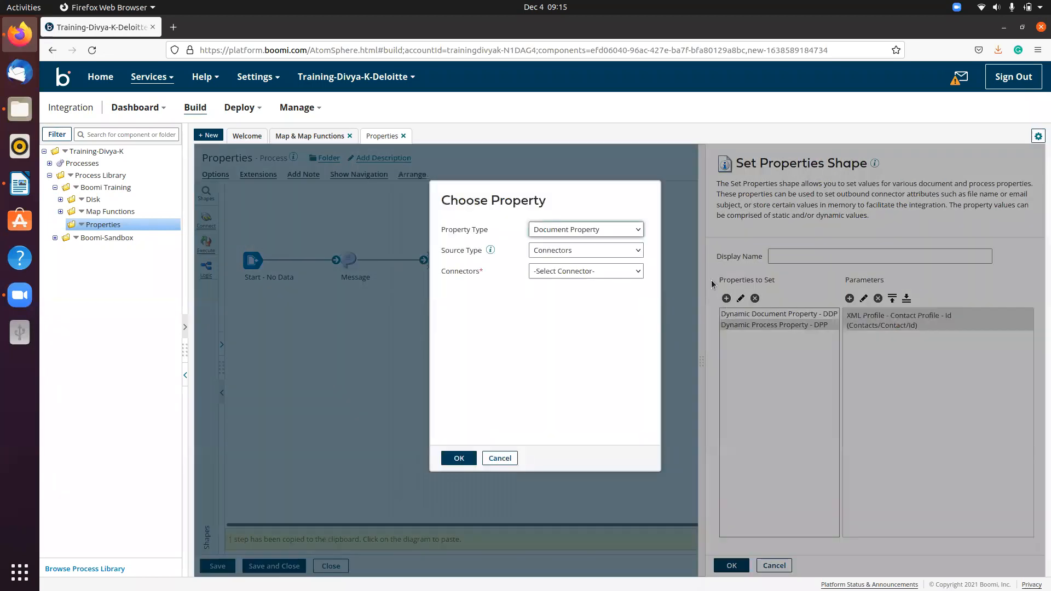
{"action": "left_click", "coordinate": [622, 232]}
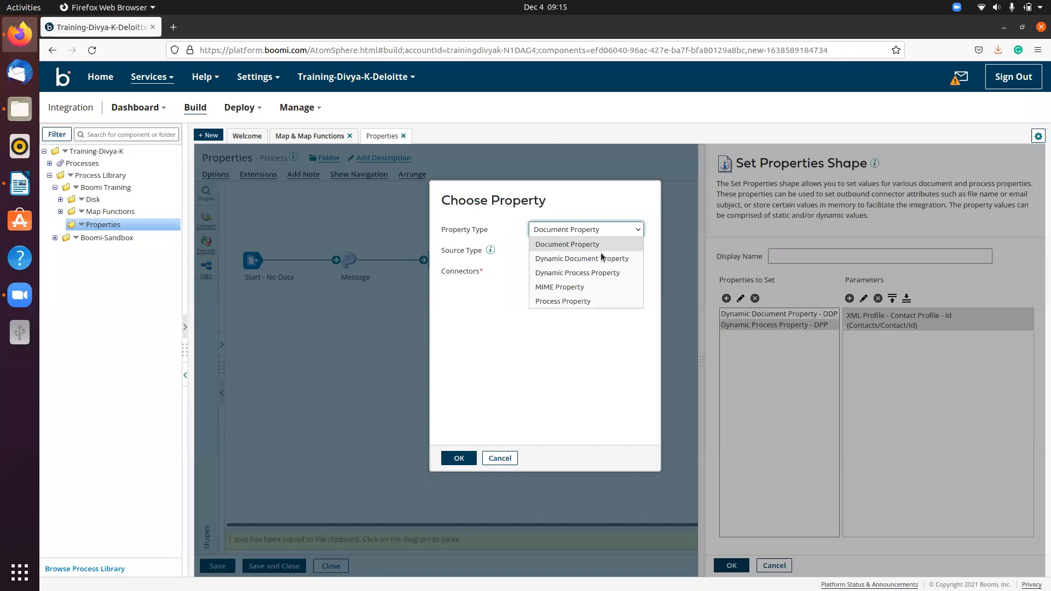
{"action": "left_click", "coordinate": [579, 303]}
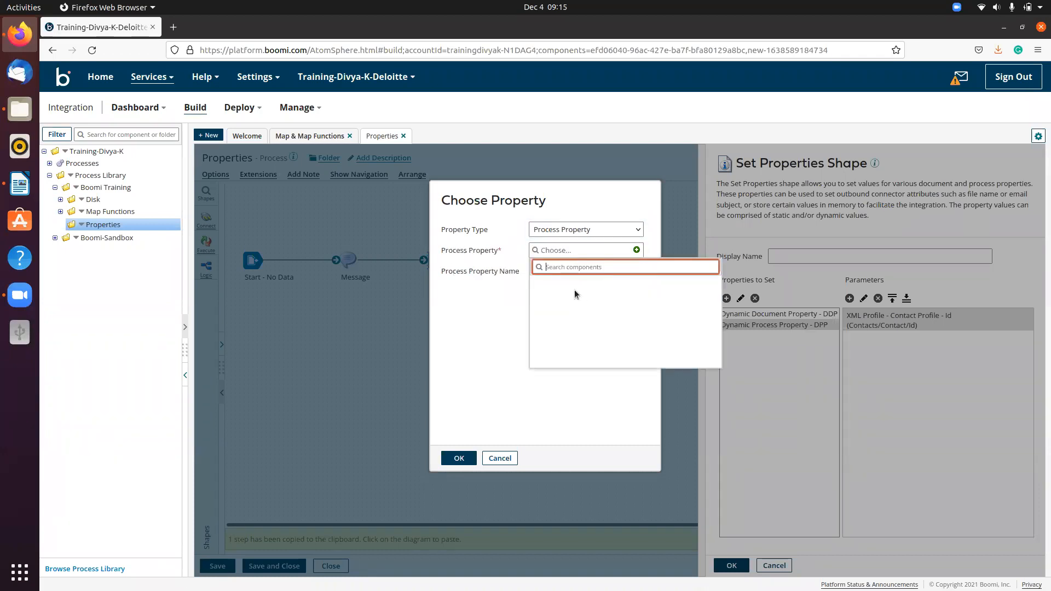
{"action": "left_click", "coordinate": [488, 367]}
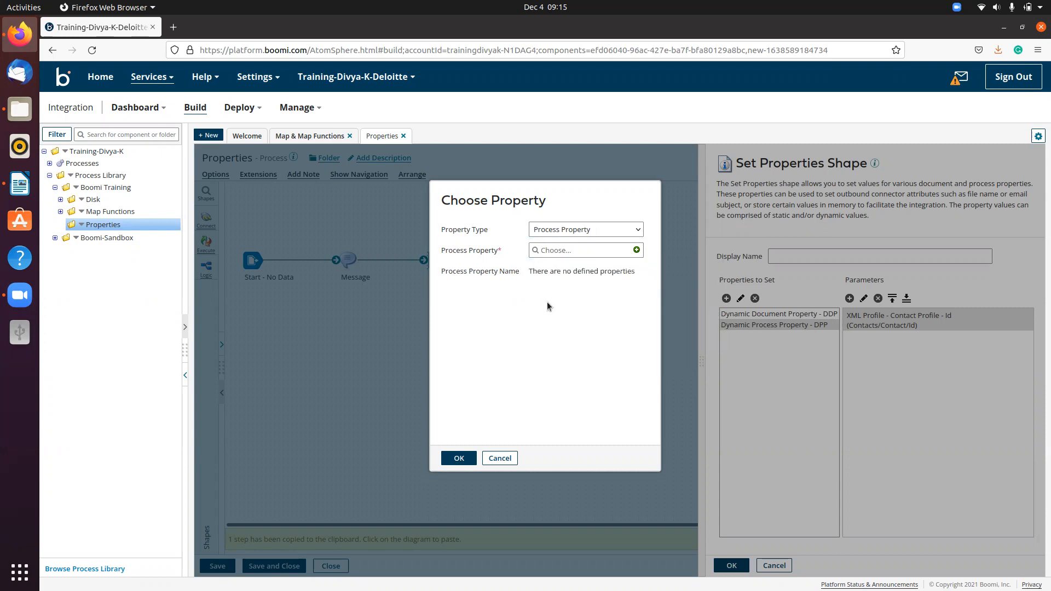
{"action": "left_click", "coordinate": [637, 250]}
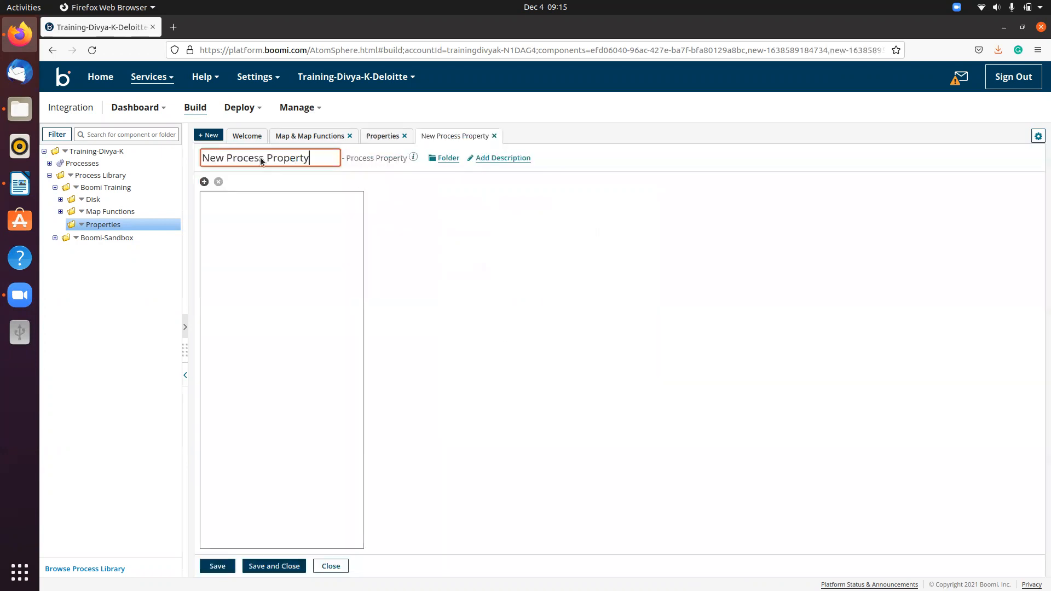
{"action": "left_click_drag", "start_coordinate": [227, 154], "coordinate": [165, 157]}
{"action": "key", "text": "BackSpace"}
Add a property to the Process Property component and label it PP.
{"action": "left_click", "coordinate": [204, 182]}
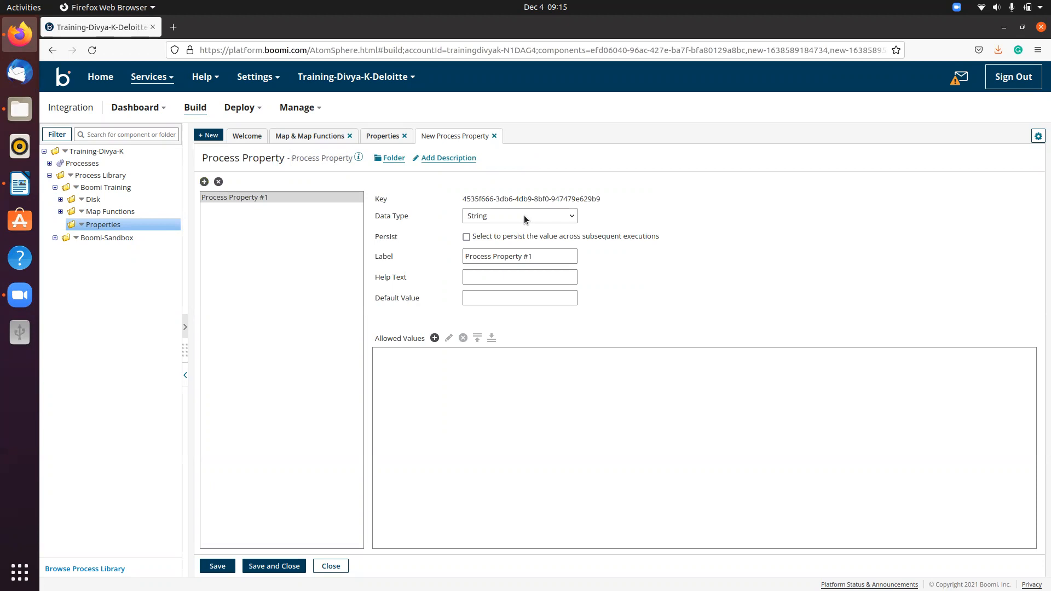
{"action": "left_click_drag", "start_coordinate": [544, 257], "coordinate": [415, 244]}
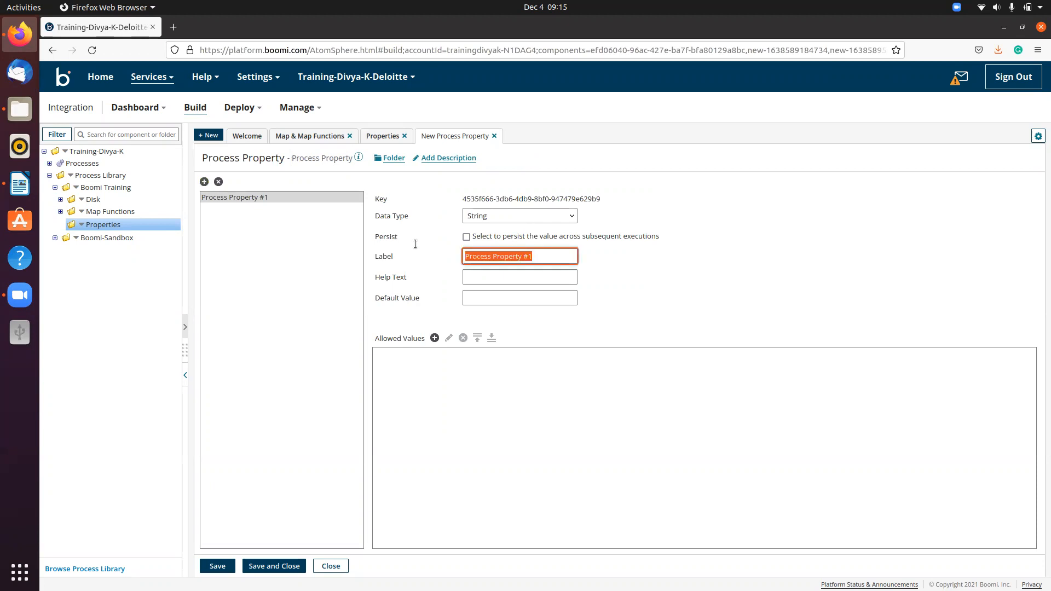
{"action": "type", "text": "PP"}
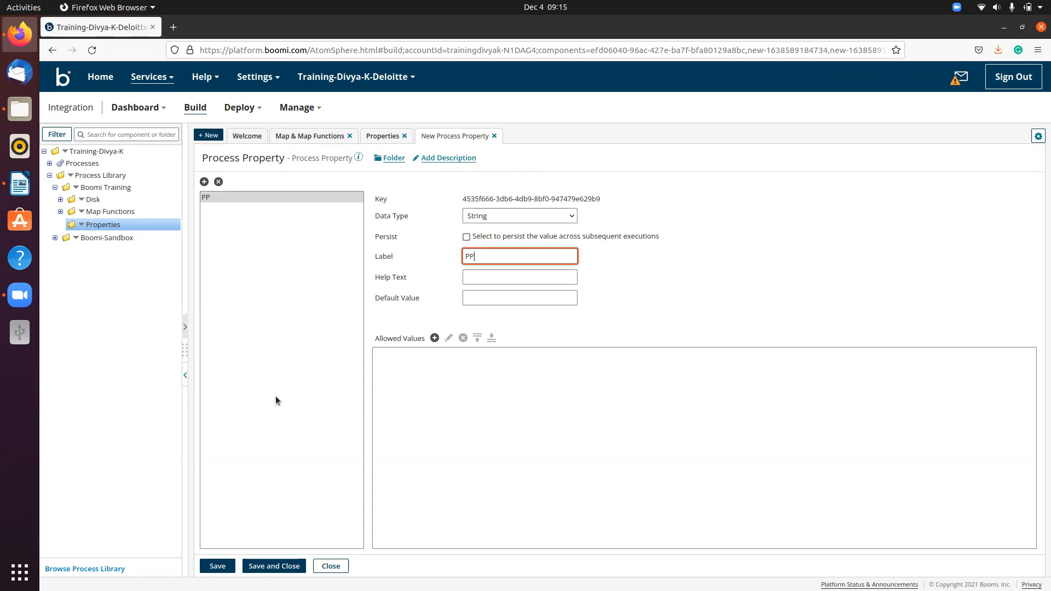
Add several extra properties below PP in the component and delete them again.
{"action": "left_click", "coordinate": [204, 182]}
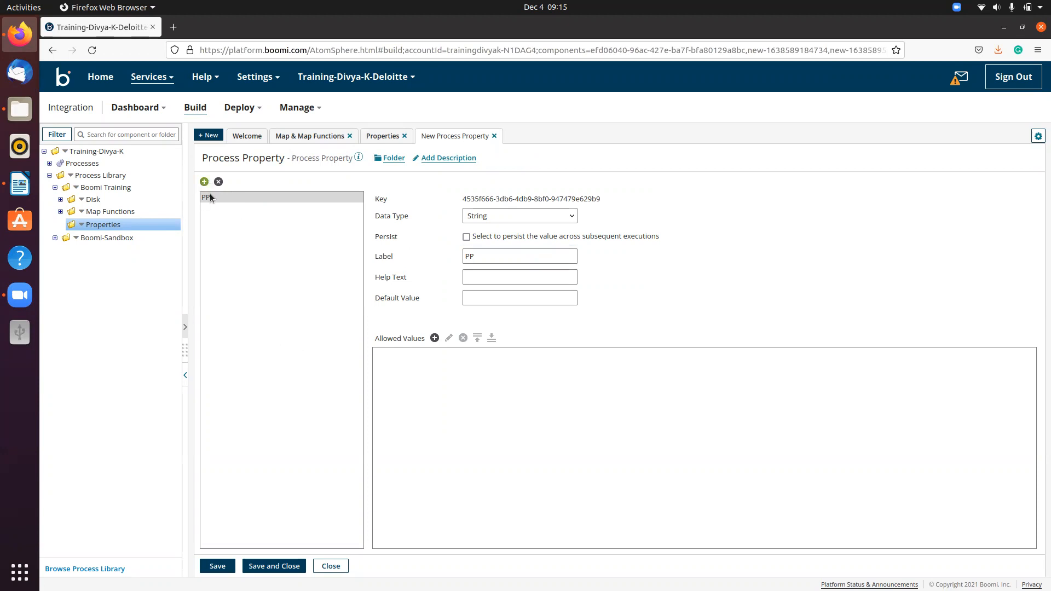
{"action": "left_click", "coordinate": [204, 182]}
{"action": "left_click", "coordinate": [204, 182]}
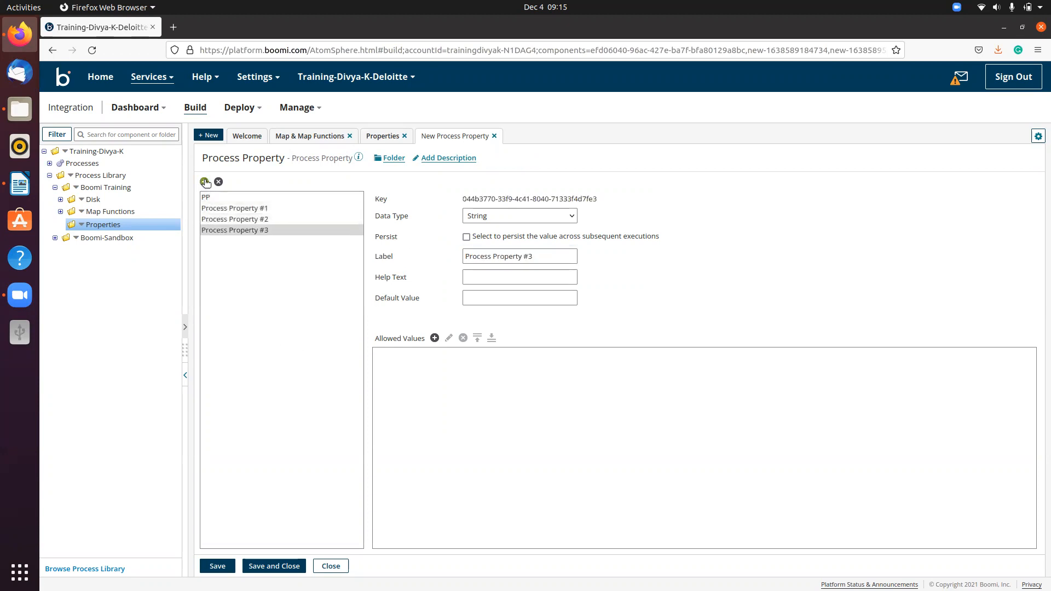
{"action": "left_click", "coordinate": [204, 182]}
{"action": "left_click", "coordinate": [219, 183]}
{"action": "left_click", "coordinate": [219, 183]}
{"action": "left_click", "coordinate": [219, 183]}
{"action": "left_click", "coordinate": [219, 183]}
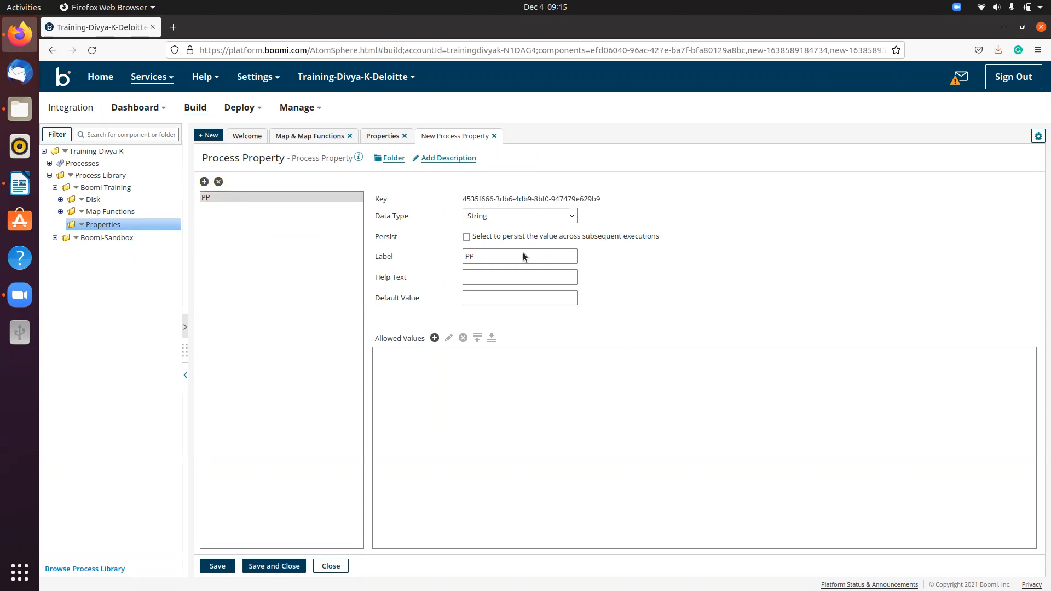
Save and close the Process Property component, and add its PP property to the properties to set.
{"action": "left_click", "coordinate": [484, 295]}
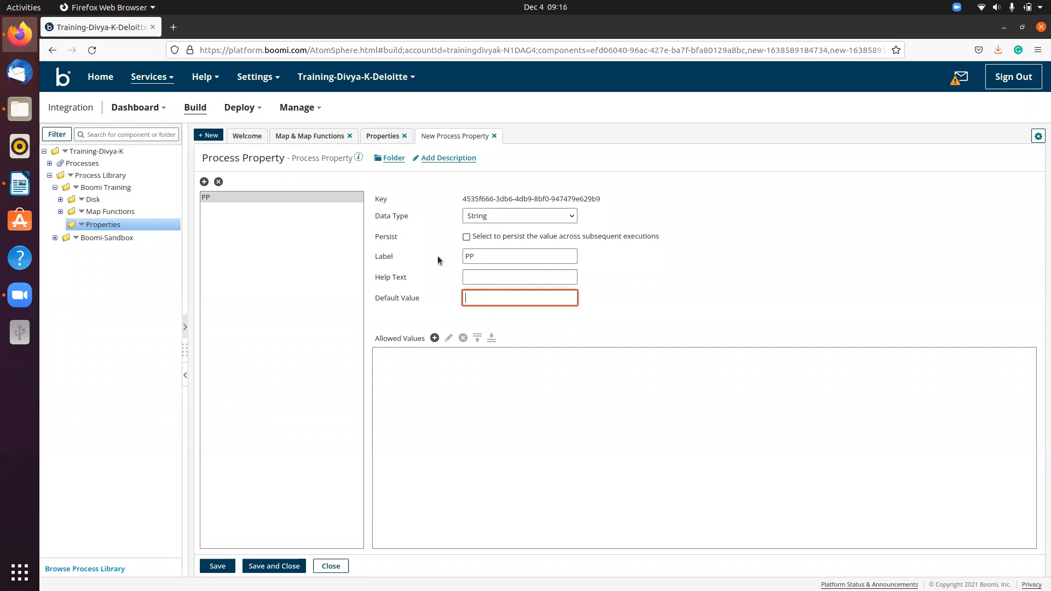
{"action": "left_click", "coordinate": [486, 259]}
{"action": "left_click", "coordinate": [219, 566]}
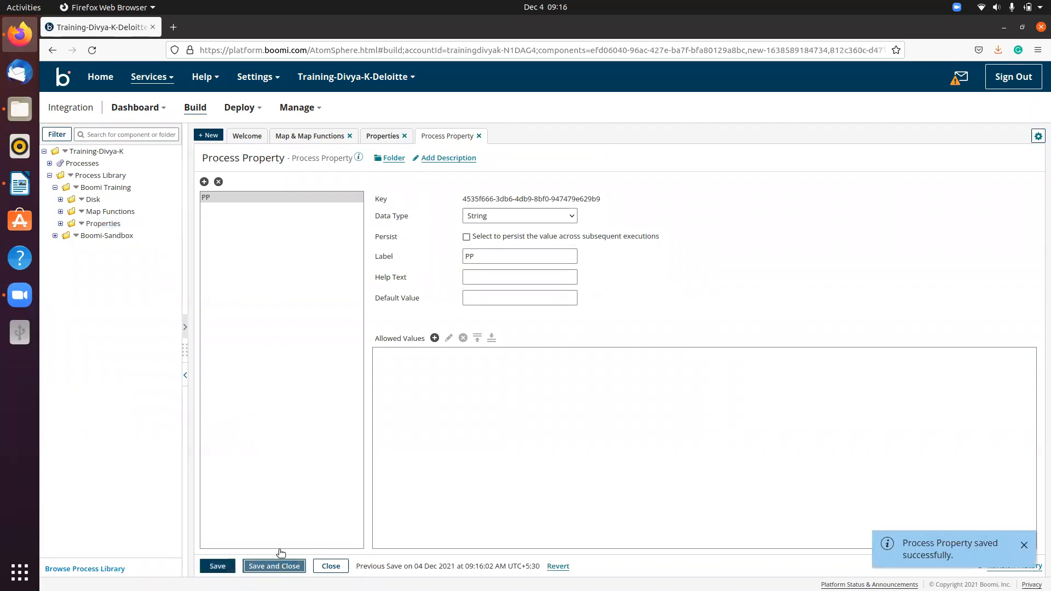
{"action": "left_click", "coordinate": [276, 566]}
{"action": "left_click", "coordinate": [463, 461]}
Give the PP process property a parameter of type Profile Element, using the XML profile Contact Profile.
{"action": "left_click", "coordinate": [791, 343]}
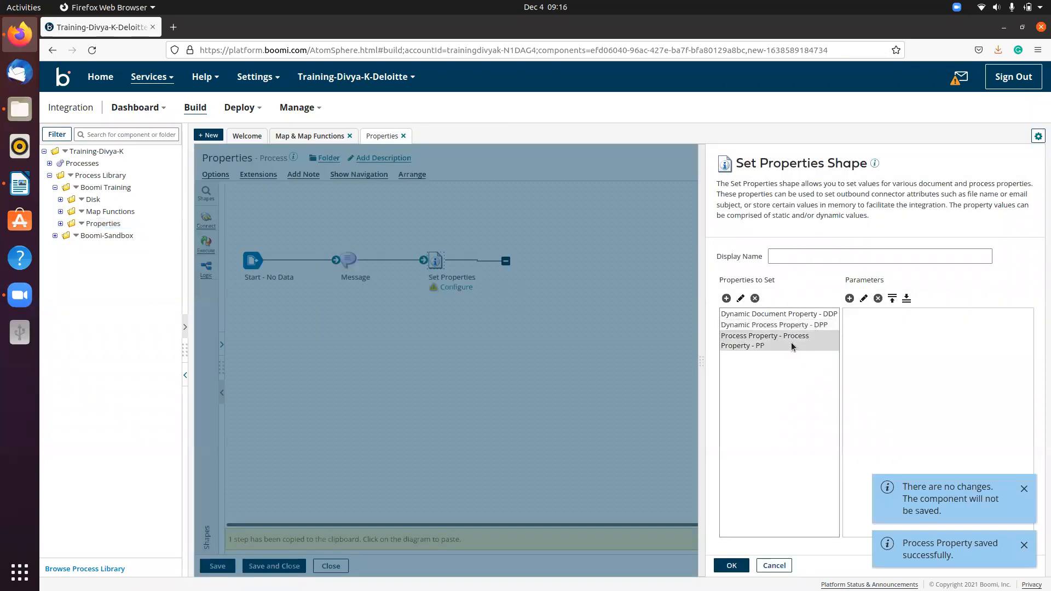
{"action": "left_click", "coordinate": [850, 299]}
{"action": "left_click", "coordinate": [538, 211]}
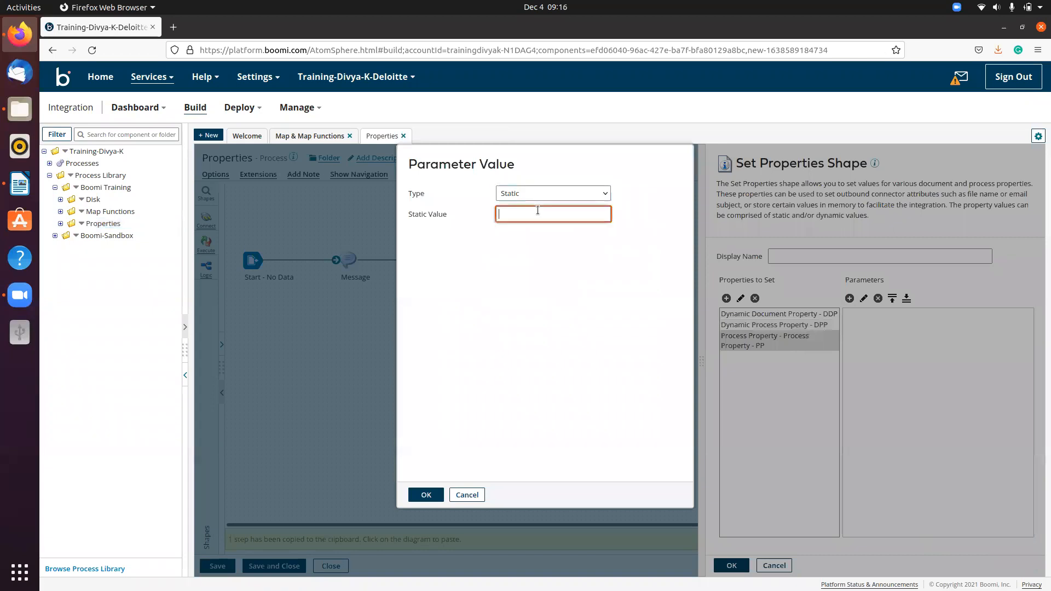
{"action": "left_click", "coordinate": [523, 194]}
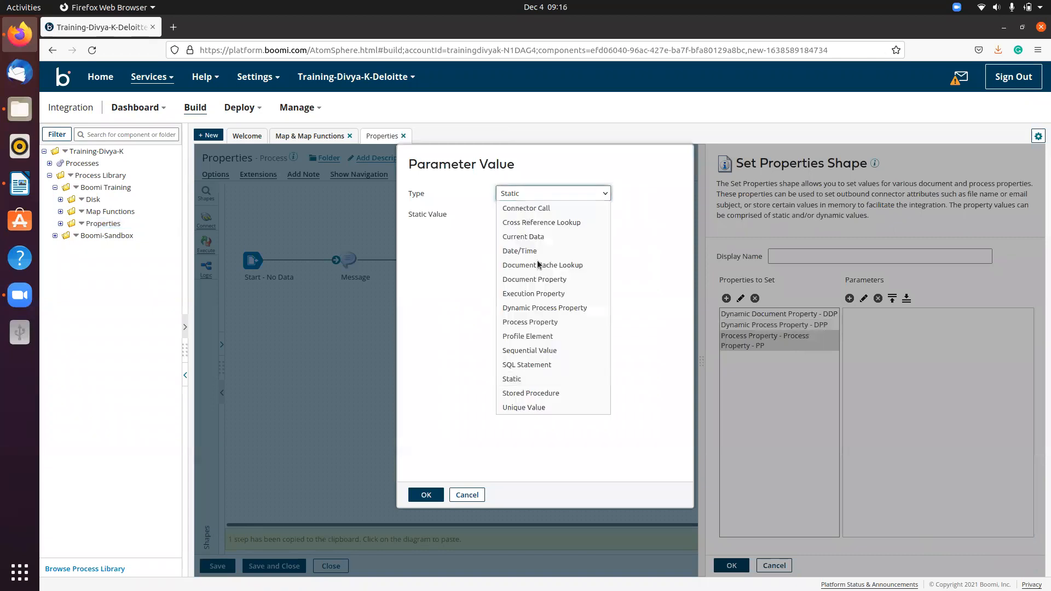
{"action": "left_click", "coordinate": [534, 336]}
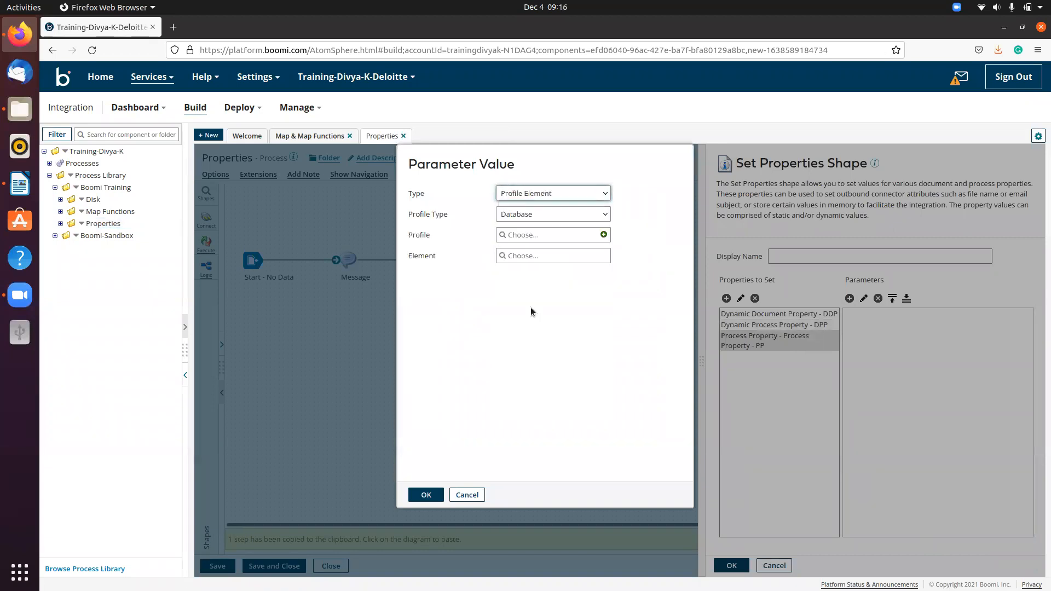
{"action": "left_click", "coordinate": [543, 215]}
{"action": "left_click", "coordinate": [531, 272]}
{"action": "left_click", "coordinate": [534, 237]}
{"action": "left_click", "coordinate": [507, 281]}
{"action": "left_click", "coordinate": [512, 293]}
{"action": "left_click", "coordinate": [518, 305]}
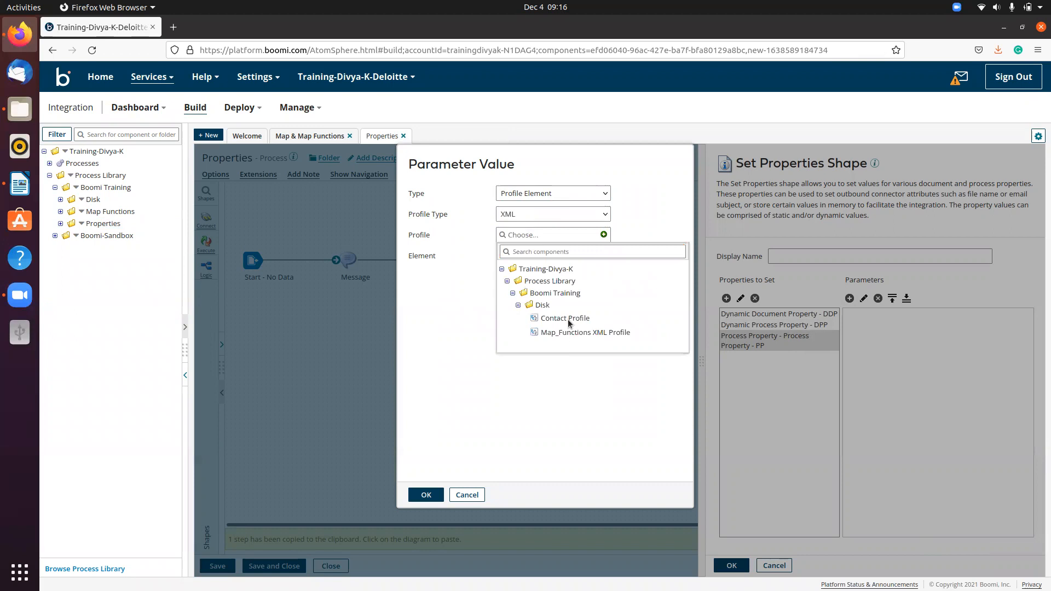
{"action": "left_click", "coordinate": [567, 320]}
Choose the Id element (Contacts/Contact/Id) for the PP parameter and add the parameter.
{"action": "left_click", "coordinate": [535, 257]}
{"action": "left_click", "coordinate": [512, 306]}
{"action": "left_click", "coordinate": [542, 335]}
{"action": "left_click", "coordinate": [537, 419]}
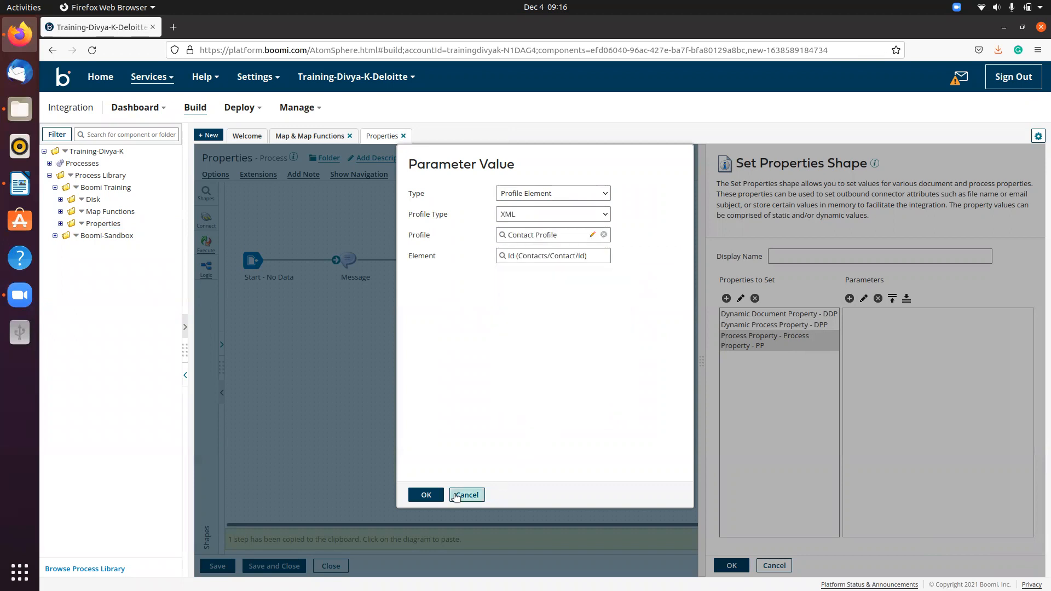
{"action": "left_click", "coordinate": [430, 497]}
Apply the Set Properties configuration, save the Properties process and clear the copied step from the clipboard.
{"action": "left_click", "coordinate": [746, 572]}
{"action": "mouse_move", "coordinate": [436, 265]}
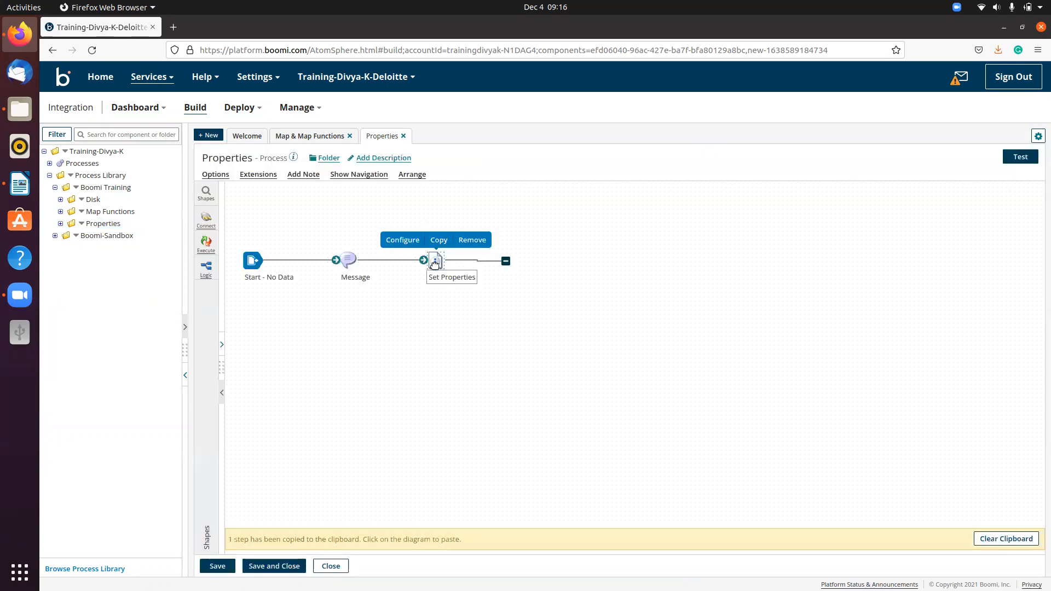
{"action": "left_click", "coordinate": [214, 566]}
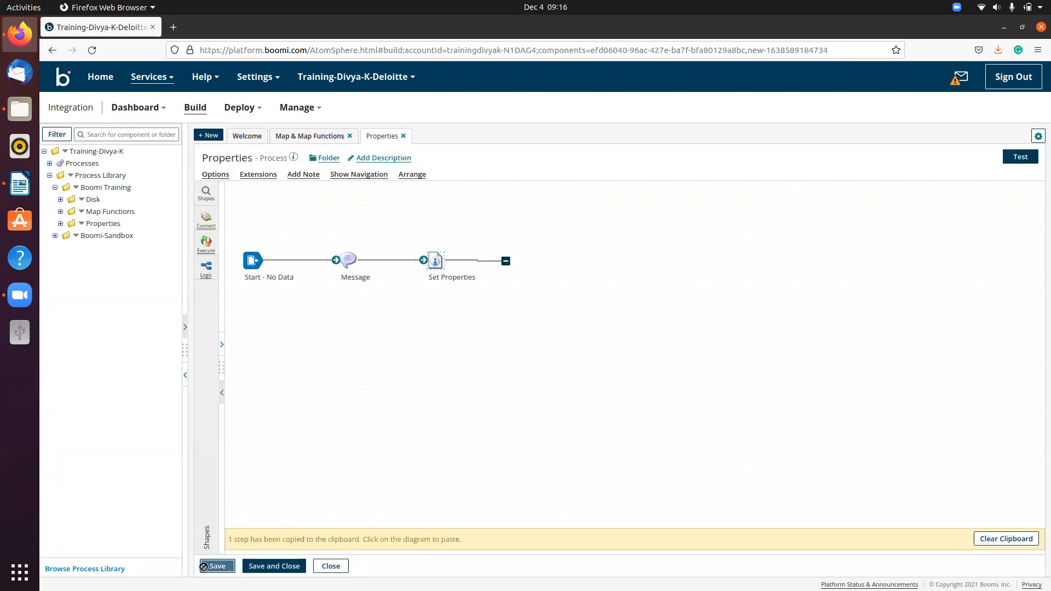
{"action": "left_click", "coordinate": [1021, 541]}
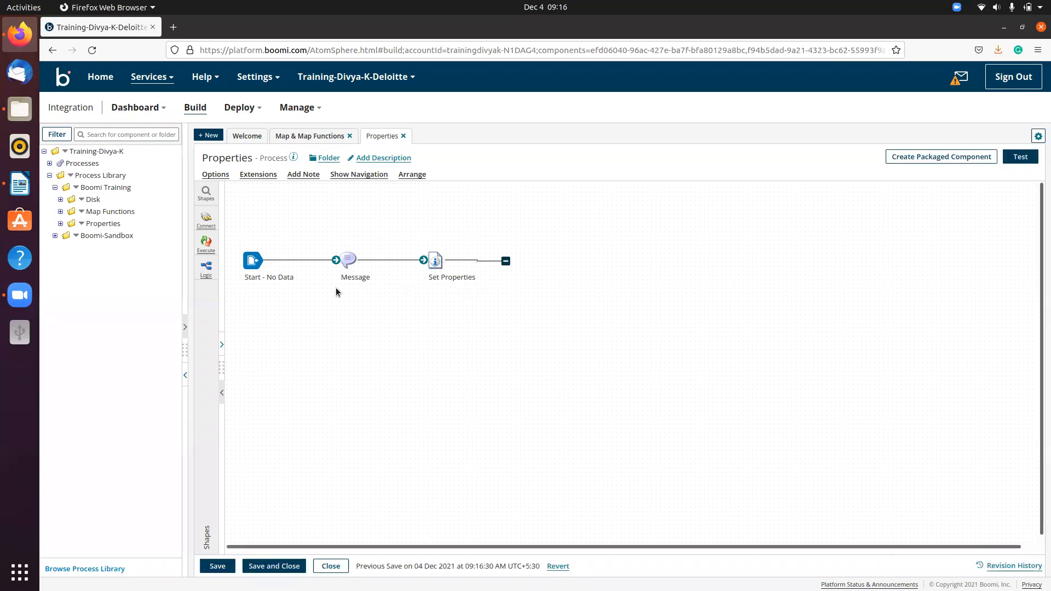
Add a Message shape with default settings after the Set Properties shape.
{"action": "left_click", "coordinate": [205, 217]}
{"action": "left_click", "coordinate": [206, 243]}
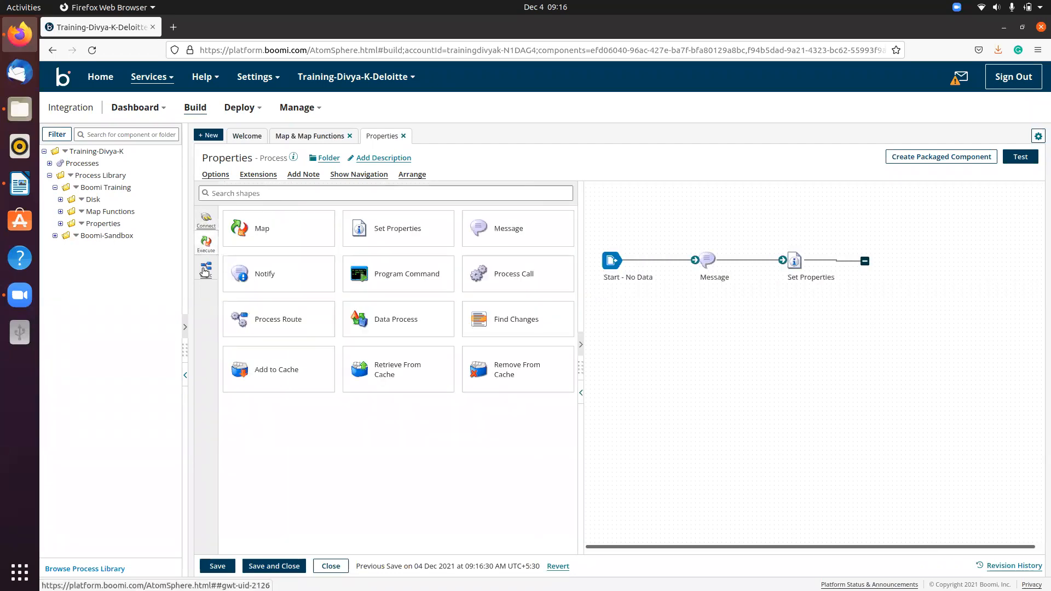
{"action": "left_click_drag", "start_coordinate": [510, 228], "coordinate": [923, 270]}
{"action": "left_click", "coordinate": [732, 566]}
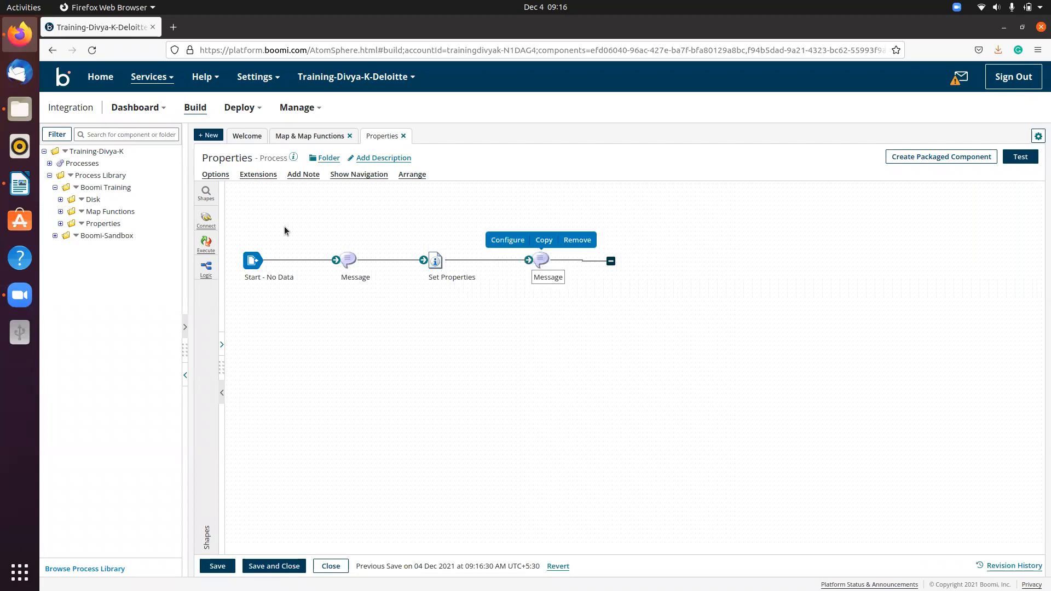
Add a Stop shape that continues processing other execution paths and connect the second Message shape to it.
{"action": "left_click", "coordinate": [206, 270]}
{"action": "left_click_drag", "start_coordinate": [500, 270], "coordinate": [944, 255]}
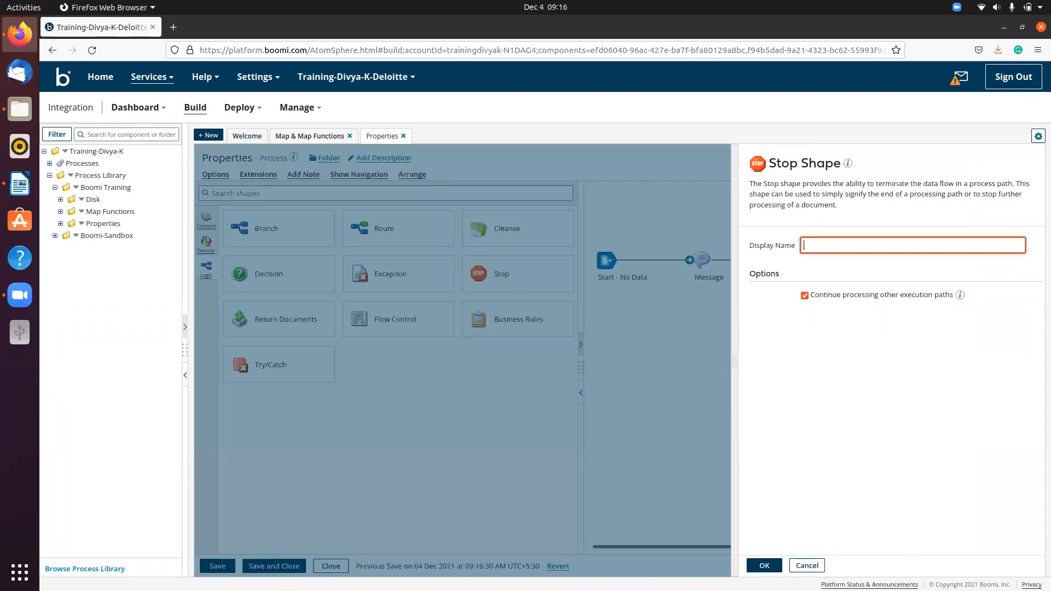
{"action": "left_click", "coordinate": [764, 566]}
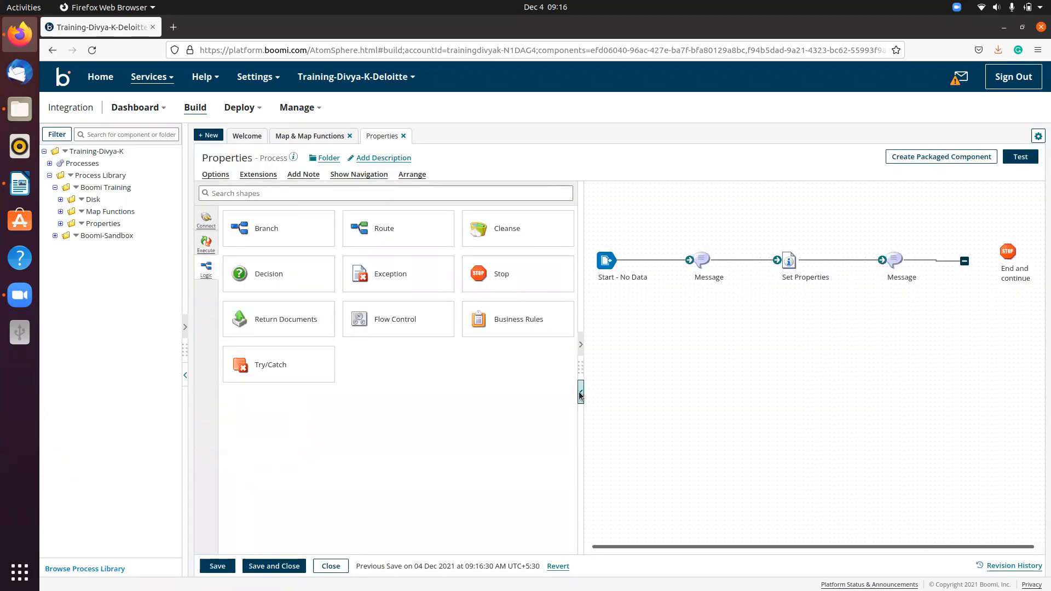
{"action": "left_click_drag", "start_coordinate": [611, 261], "coordinate": [651, 261]}
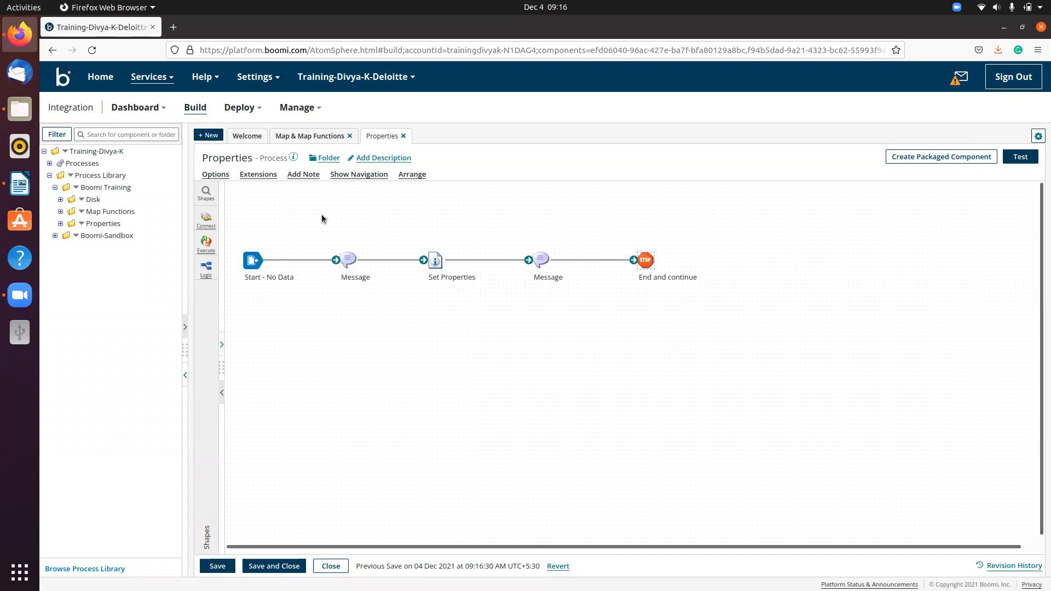
Review the first Message shape's XML content and the parameter assigned to each property in the Set Properties shape.
{"action": "left_click_drag", "start_coordinate": [340, 252], "coordinate": [389, 316]}
{"action": "double_click", "coordinate": [350, 260]}
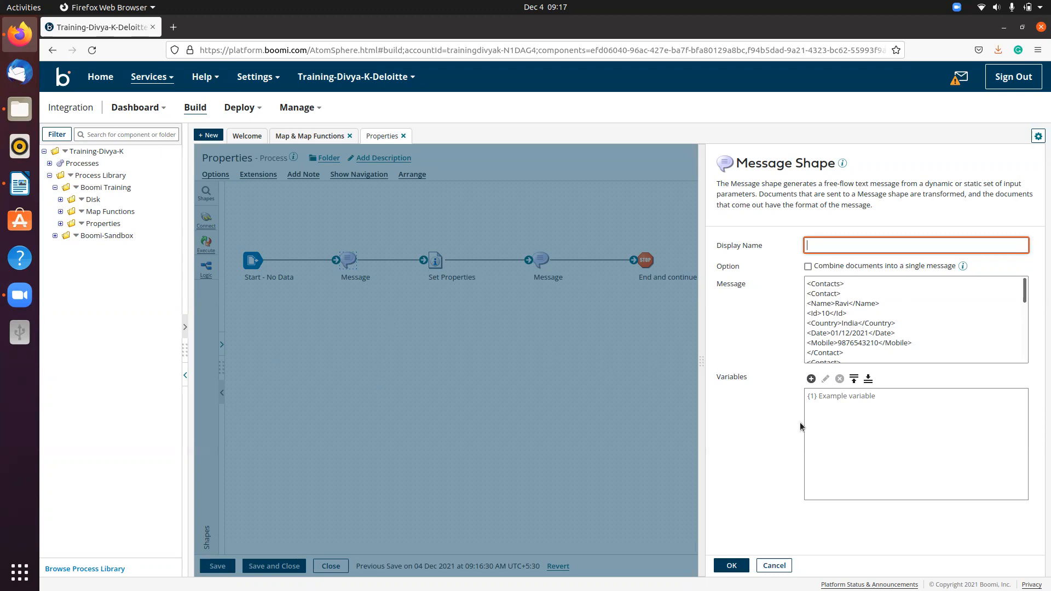
{"action": "left_click", "coordinate": [774, 566]}
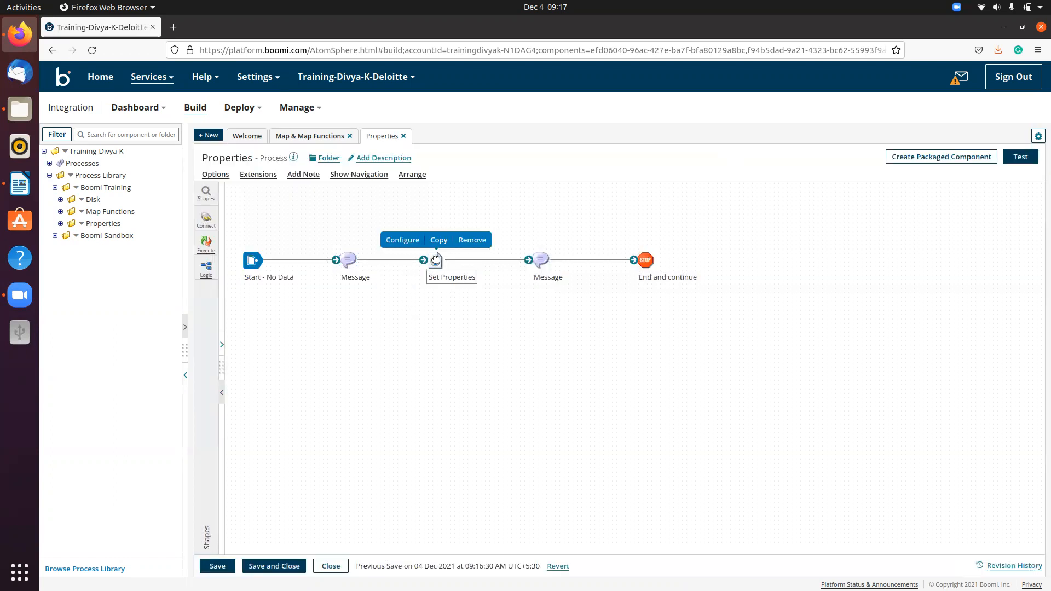
{"action": "double_click", "coordinate": [435, 261]}
{"action": "left_click", "coordinate": [806, 314]}
{"action": "left_click", "coordinate": [801, 327]}
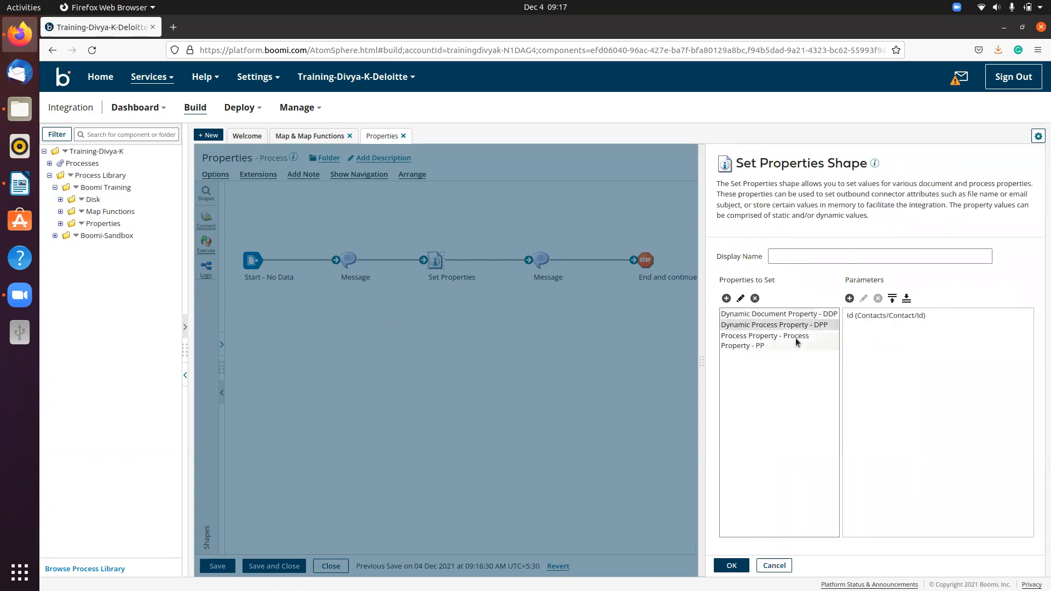
{"action": "left_click", "coordinate": [799, 340]}
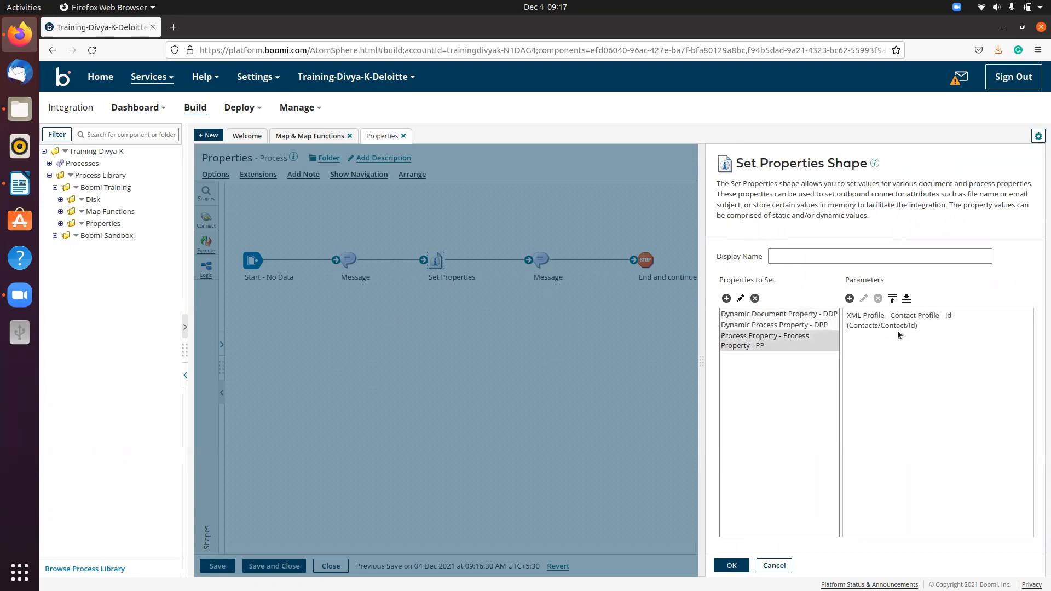
{"action": "left_click", "coordinate": [807, 327]}
{"action": "left_click", "coordinate": [810, 316]}
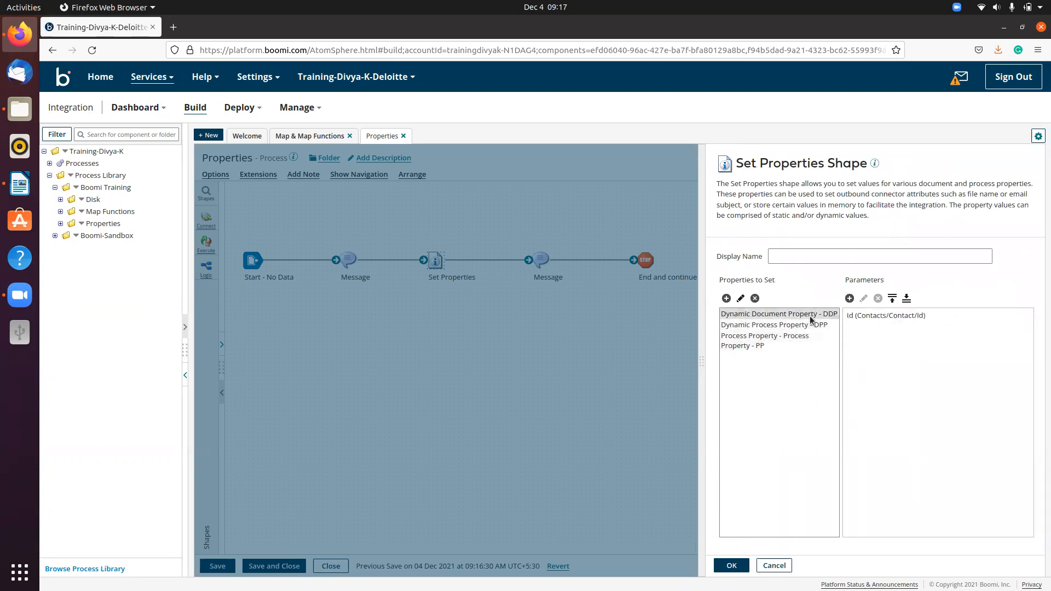
{"action": "left_click", "coordinate": [775, 565]}
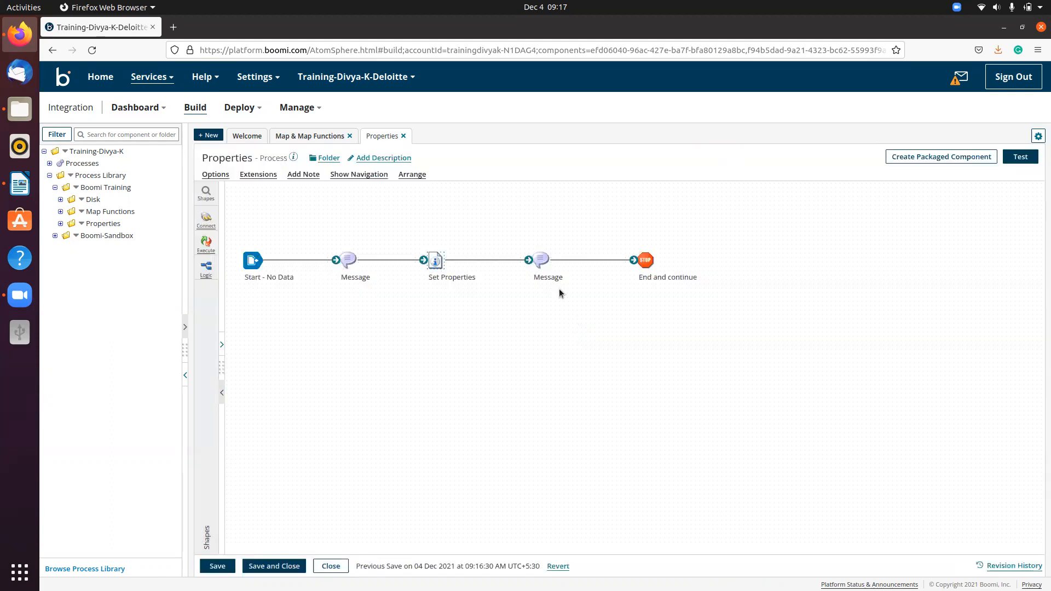
Start the second Message shape's text with "Dynamic Document Property: {1}" and a dashed divider line below it.
{"action": "left_click", "coordinate": [541, 259]}
{"action": "left_click", "coordinate": [870, 306]}
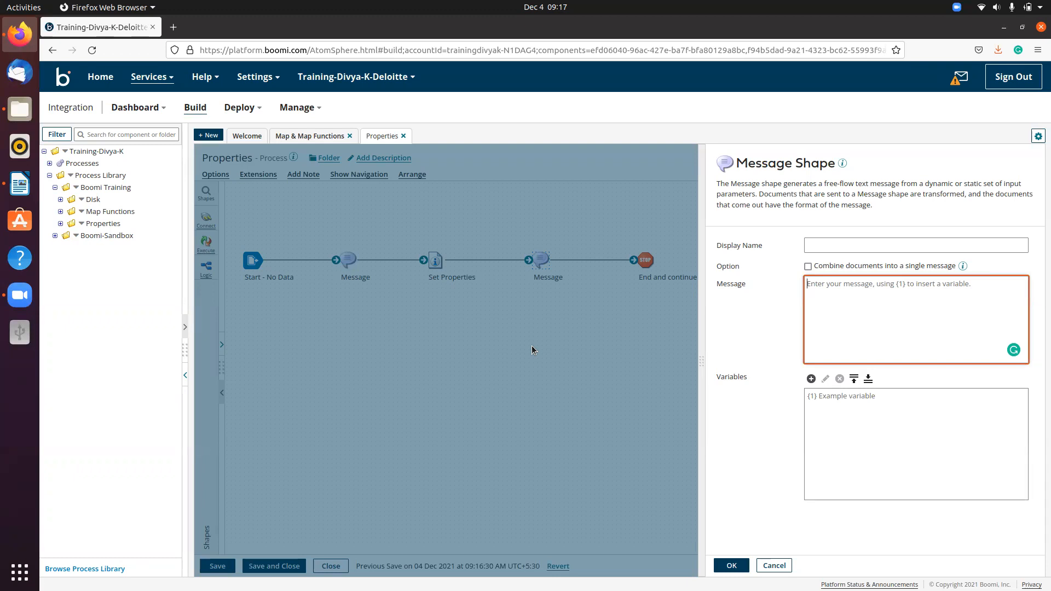
{"action": "type", "text": "Dynamic Document Prope"}
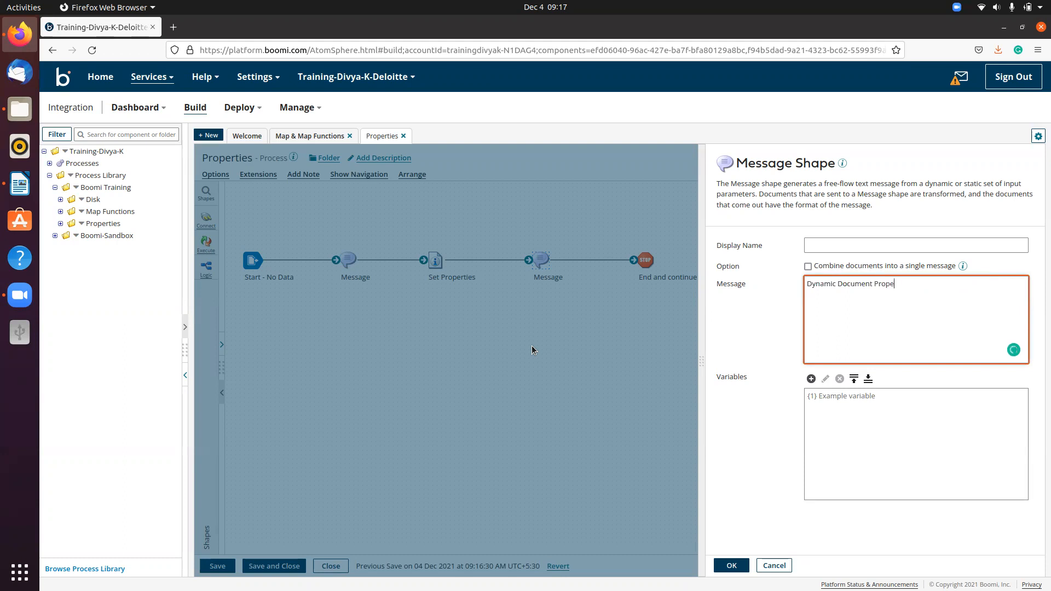
{"action": "type", "text": "ty: {1"}
{"action": "double_click", "coordinate": [912, 284]}
{"action": "left_click", "coordinate": [936, 279]}
{"action": "type", "text": "-----------------------------------------------------"}
{"action": "key", "text": "Return"}
Add the line "Dynamic Process Property: {2}" to the message text, followed by another dashed divider line.
{"action": "type", "text": "Dynamic Process "}
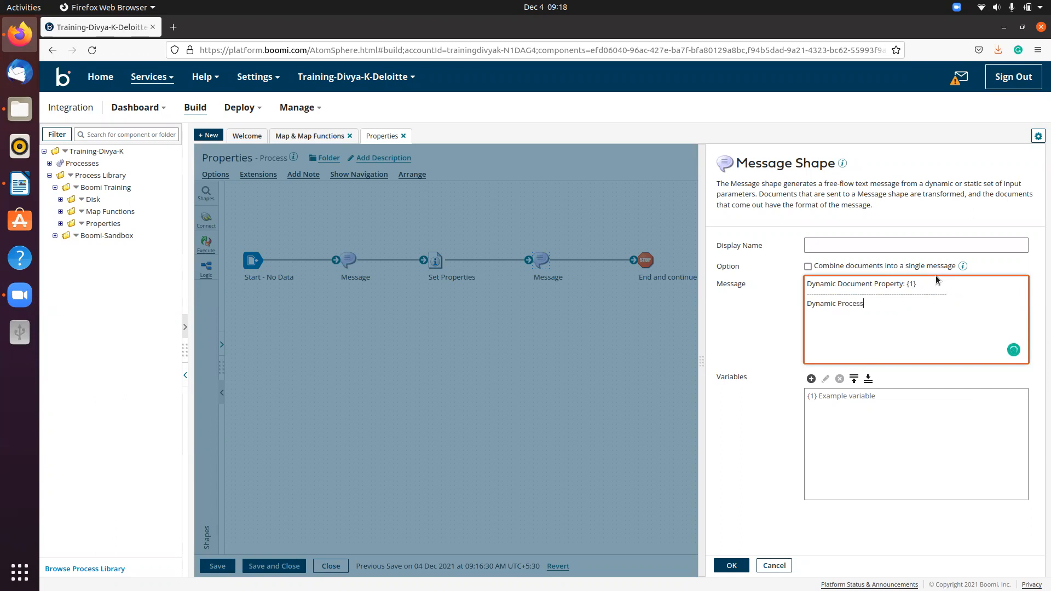
{"action": "type", "text": "Property: {"}
{"action": "type", "text": "2}"}
{"action": "key", "text": "Return"}
{"action": "type", "text": "-------------------------------------------------------------------"}
{"action": "key", "text": "BackSpace"}
{"action": "key", "text": "BackSpace"}
{"action": "key", "text": "BackSpace"}
{"action": "key", "text": "BackSpace"}
{"action": "key", "text": "BackSpace"}
{"action": "key", "text": "Return"}
Finish the message text with the line "Process Property: {3}".
{"action": "type", "text": "Process Property"}
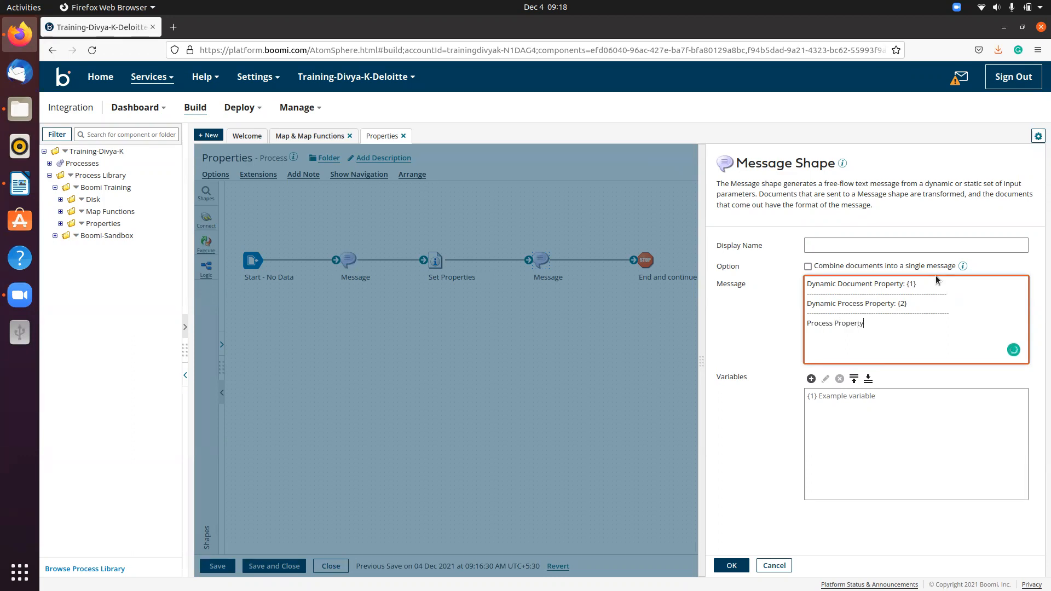
{"action": "type", "text": ": {3}"}
{"action": "left_click_drag", "start_coordinate": [913, 284], "coordinate": [812, 280]}
{"action": "left_click", "coordinate": [905, 283]}
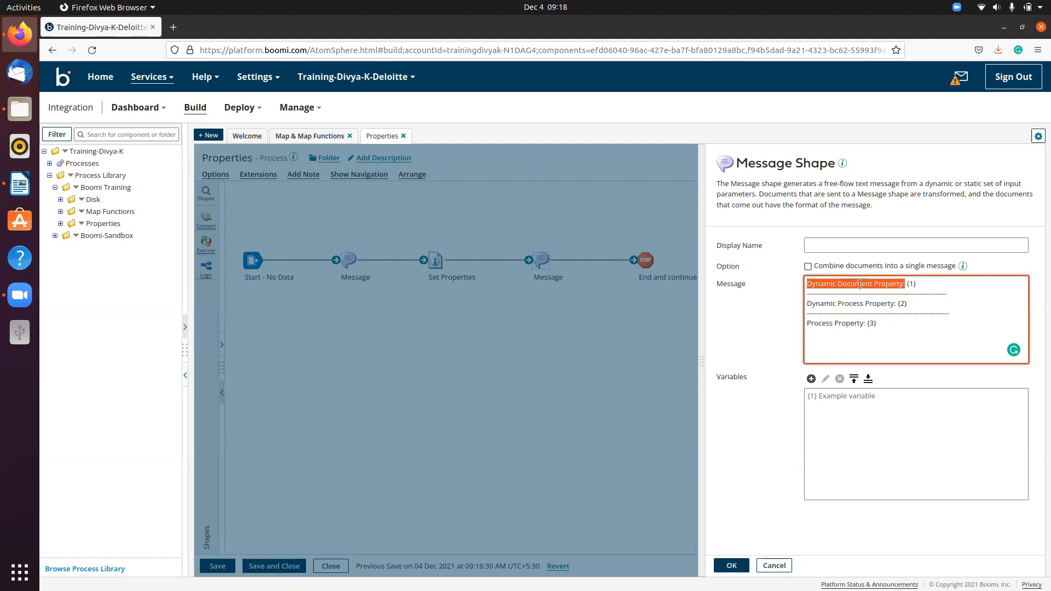
{"action": "left_click", "coordinate": [919, 291]}
{"action": "left_click_drag", "start_coordinate": [919, 285], "coordinate": [905, 284]}
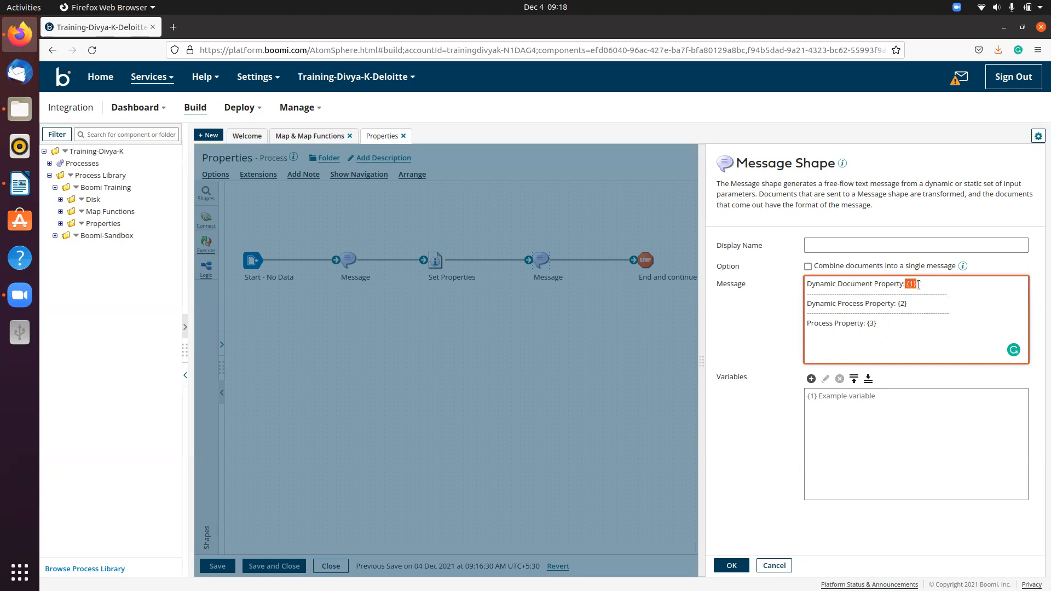
Add variable {1} to the message as a Document Property that uses the Dynamic Document Property named DDP.
{"action": "left_click", "coordinate": [812, 379]}
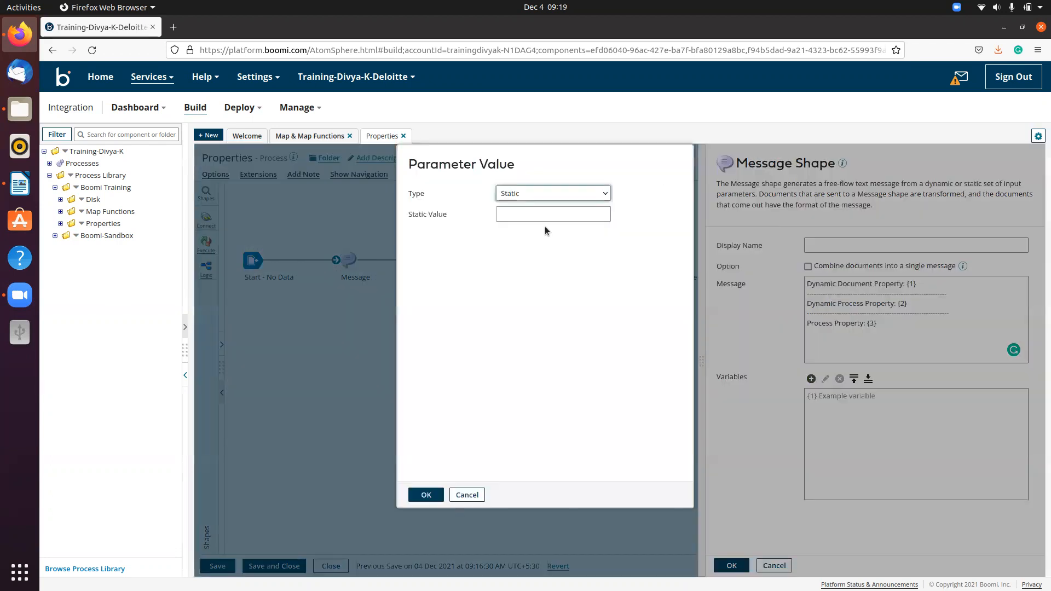
{"action": "left_click", "coordinate": [536, 195]}
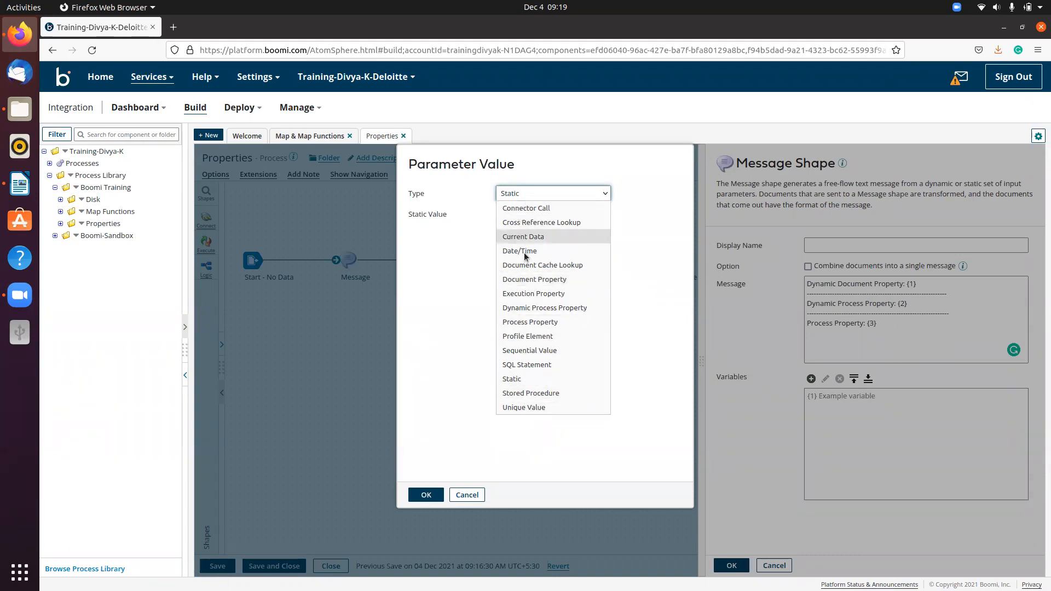
{"action": "left_click", "coordinate": [529, 281]}
{"action": "left_click", "coordinate": [620, 215]}
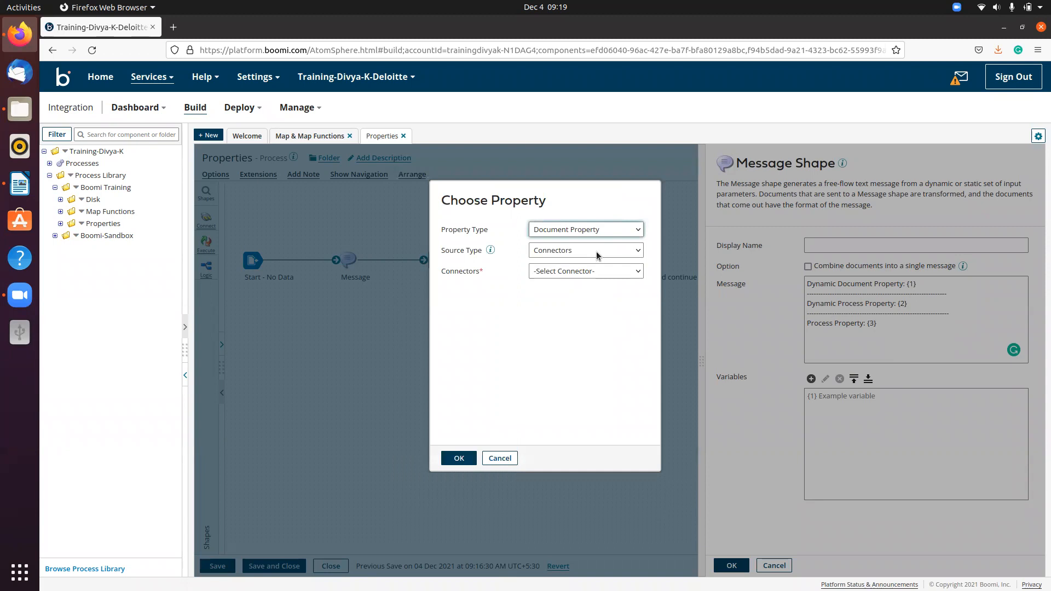
{"action": "left_click", "coordinate": [591, 253]}
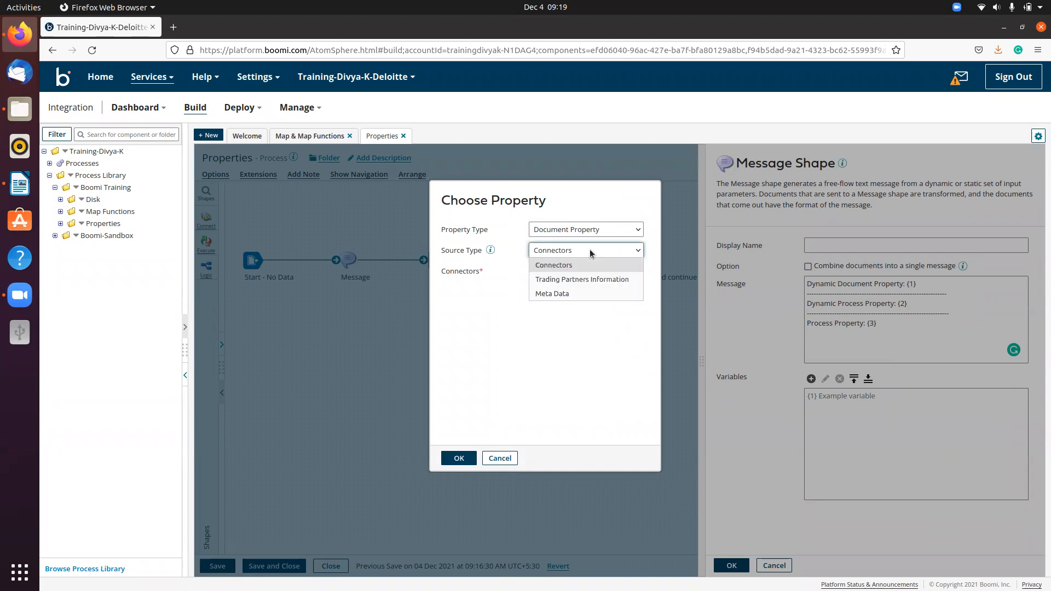
{"action": "left_click", "coordinate": [590, 251]}
{"action": "left_click", "coordinate": [591, 230]}
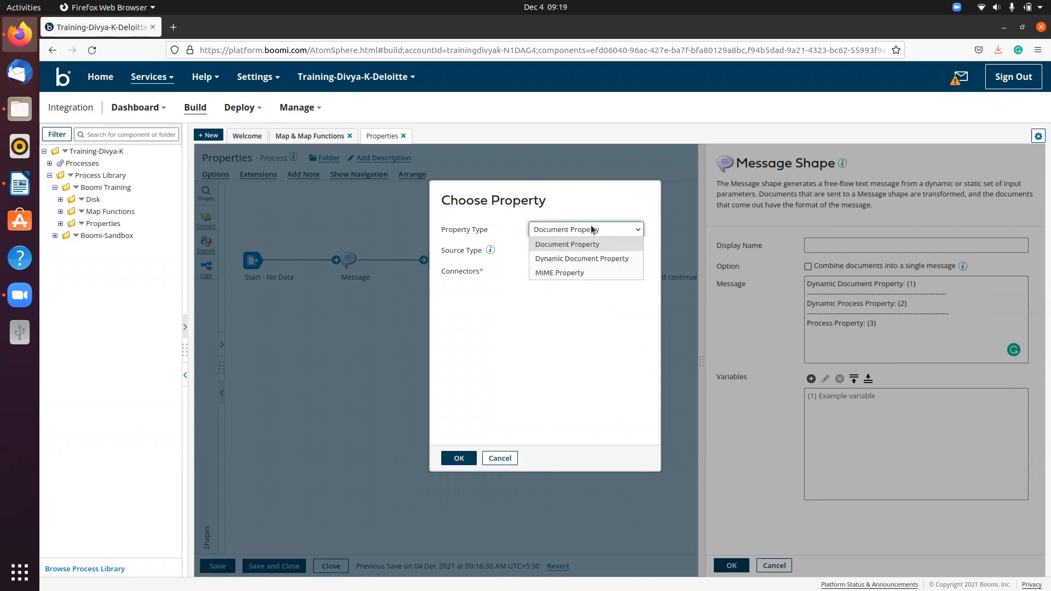
{"action": "left_click", "coordinate": [596, 258]}
{"action": "left_click", "coordinate": [582, 252]}
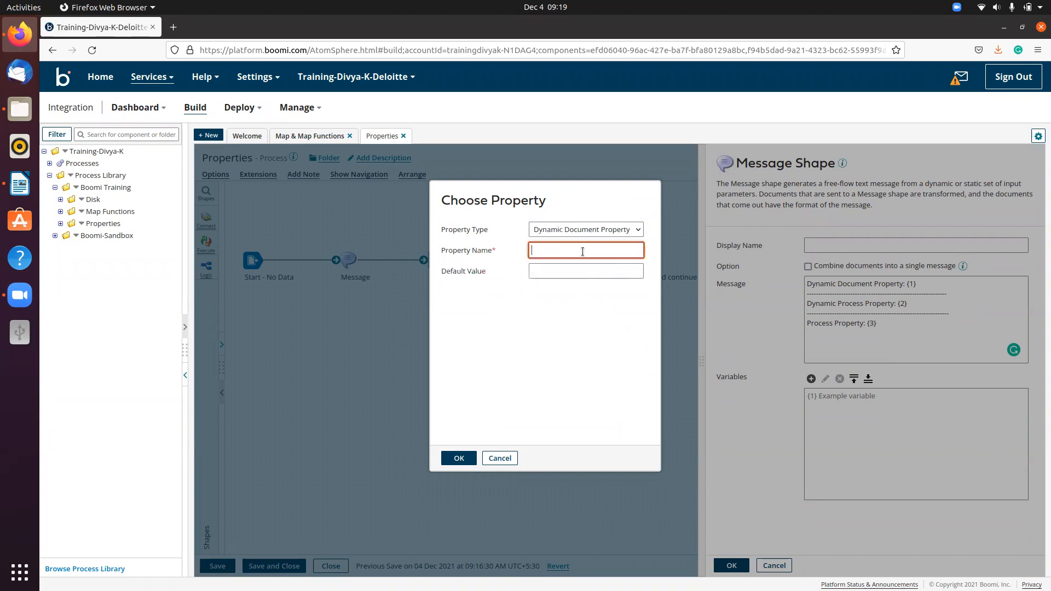
{"action": "type", "text": "DDP"}
{"action": "left_click", "coordinate": [459, 458]}
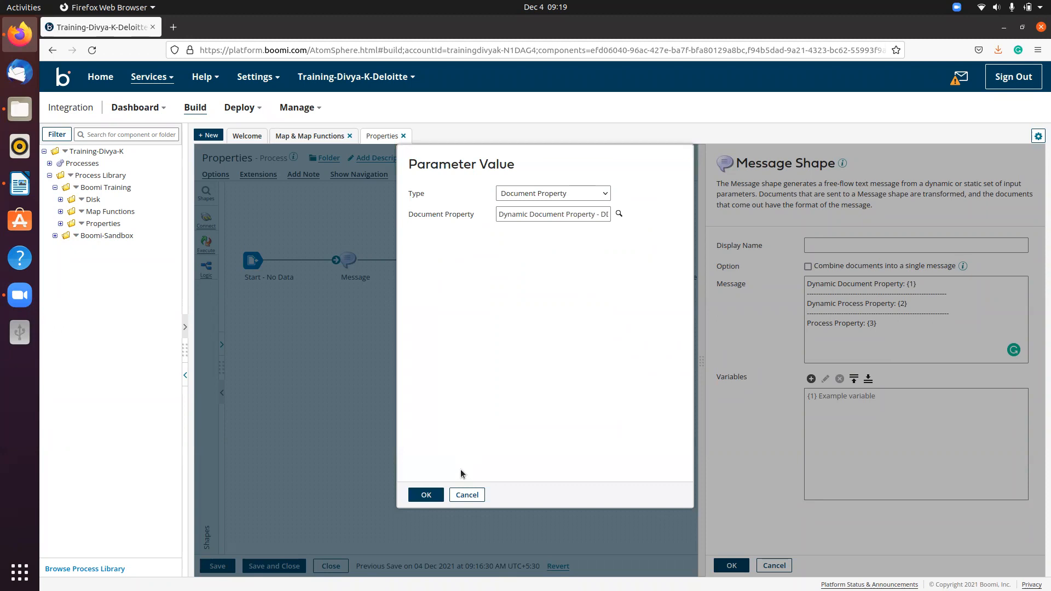
{"action": "left_click", "coordinate": [427, 495]}
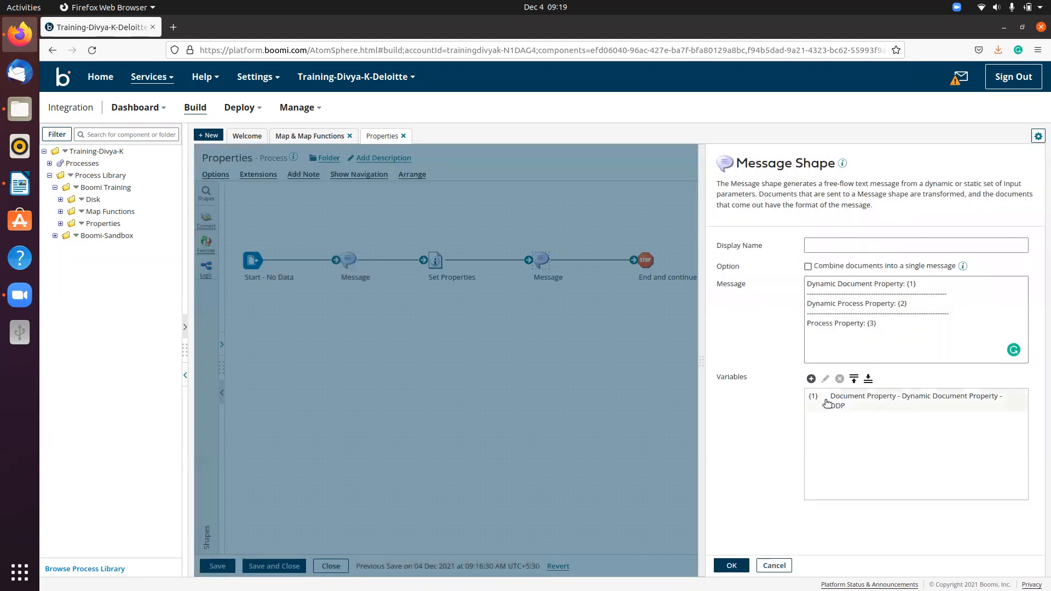
Add variable {2} to the message as a Dynamic Process Property with the property name DPP.
{"action": "left_click", "coordinate": [811, 379]}
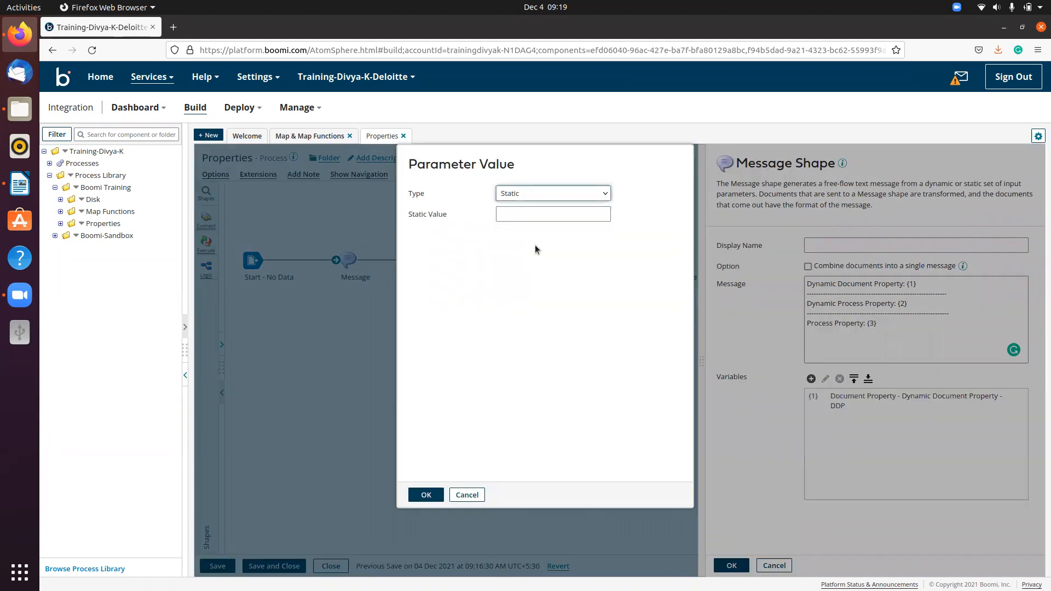
{"action": "left_click", "coordinate": [531, 195]}
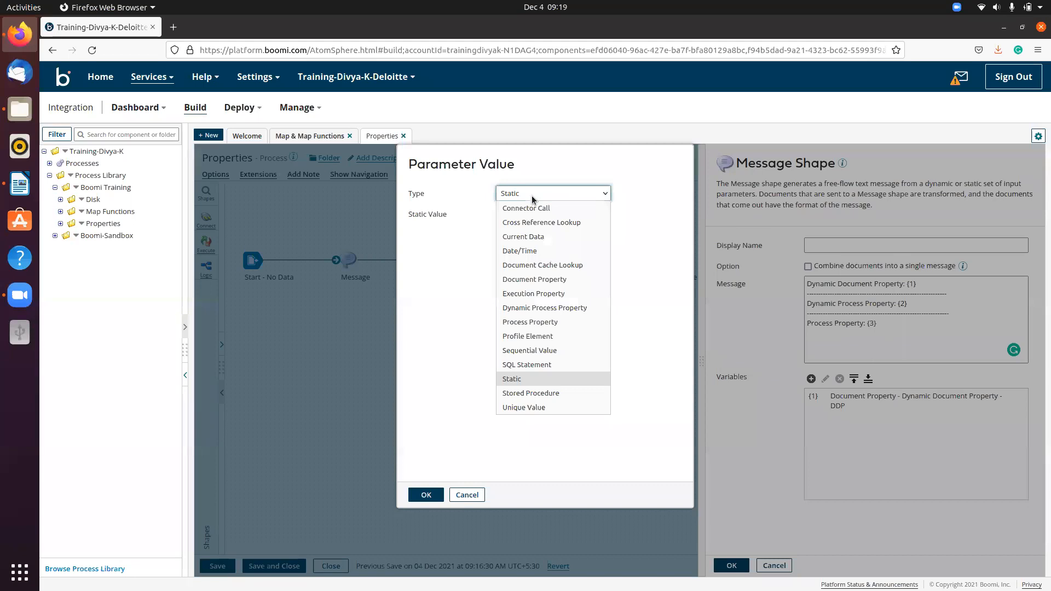
{"action": "left_click", "coordinate": [525, 309]}
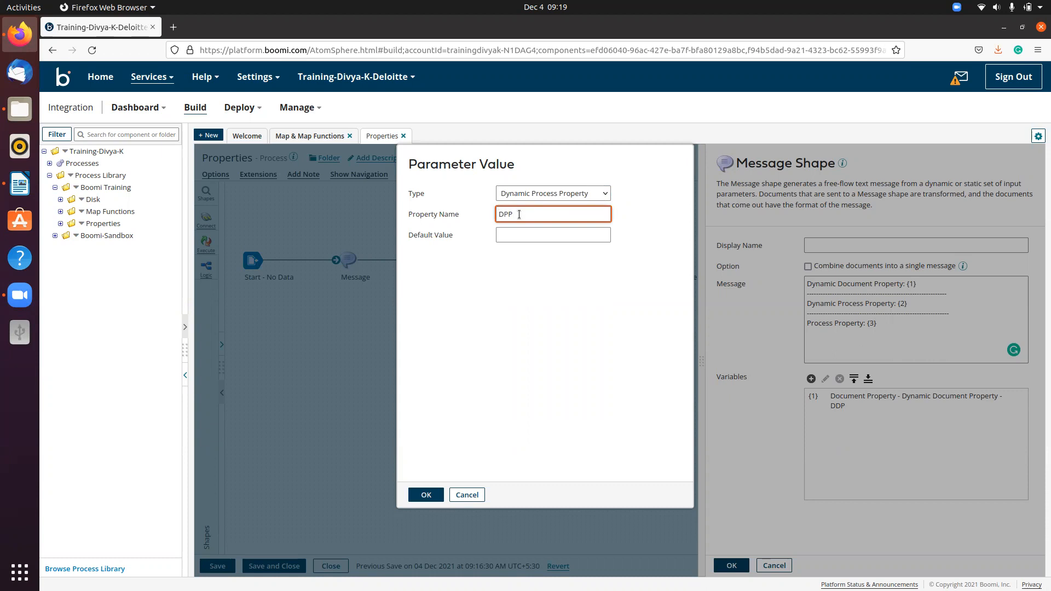
{"action": "left_click", "coordinate": [429, 497]}
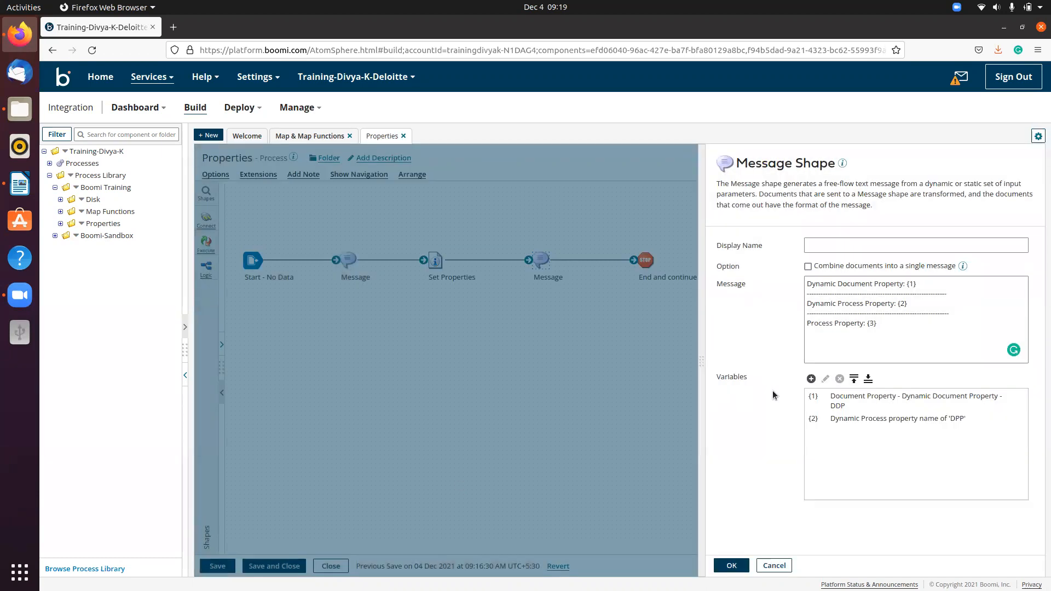
Add variable {3} to the message as a Process Property, using PP from the Process Property component.
{"action": "left_click", "coordinate": [811, 379]}
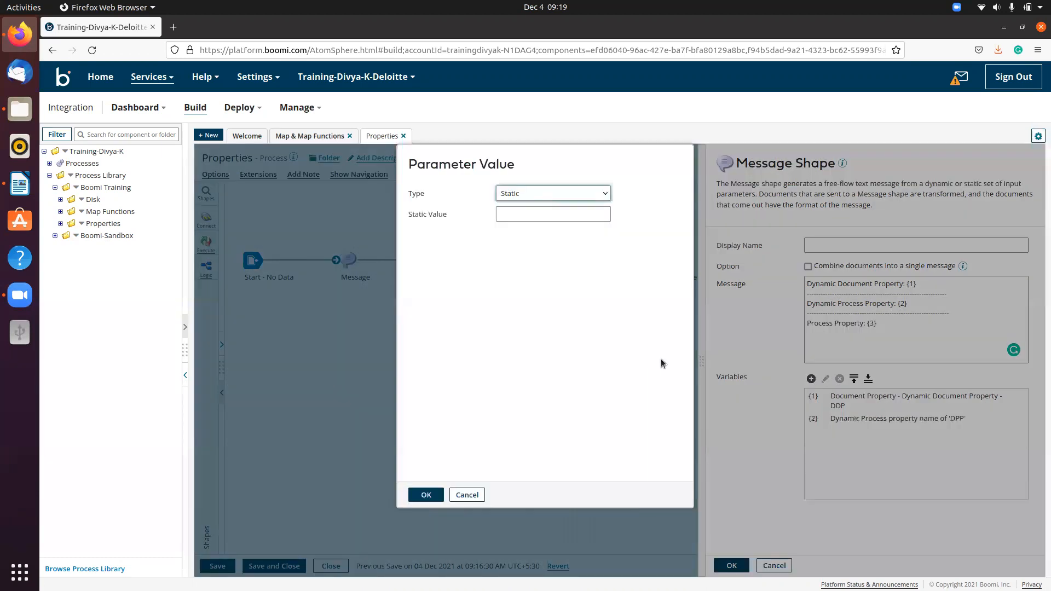
{"action": "left_click", "coordinate": [515, 194]}
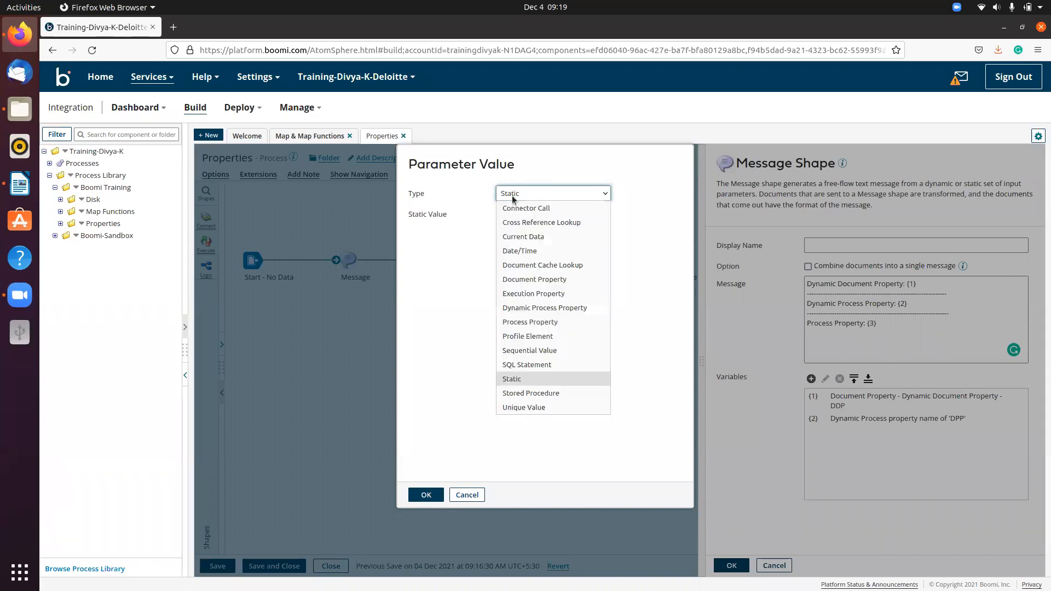
{"action": "left_click", "coordinate": [532, 323]}
{"action": "left_click", "coordinate": [547, 218]}
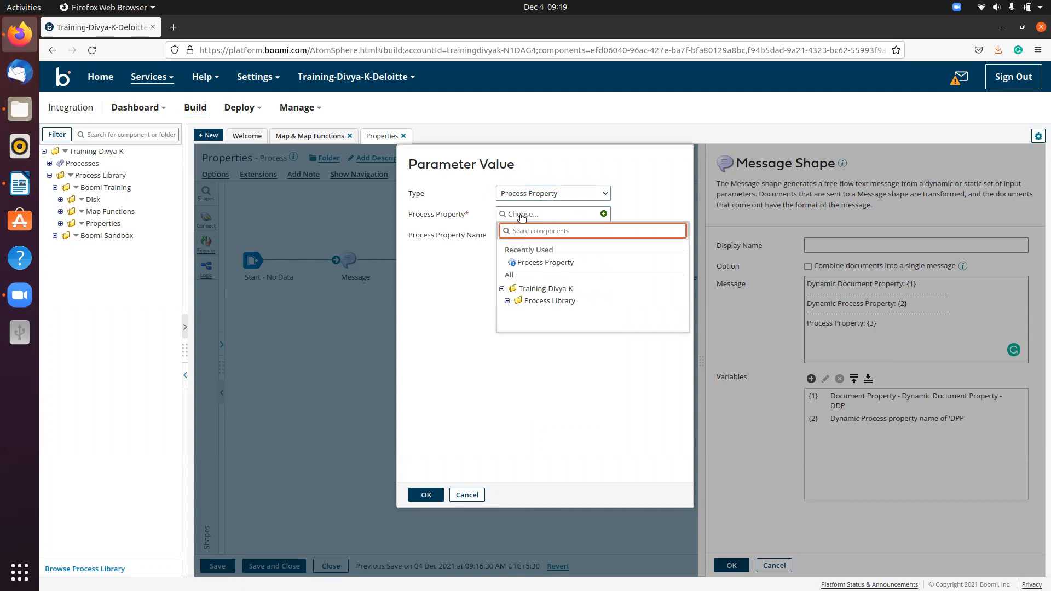
{"action": "left_click", "coordinate": [536, 263]}
{"action": "left_click", "coordinate": [534, 240]}
{"action": "left_click", "coordinate": [528, 248]}
{"action": "left_click", "coordinate": [426, 495]}
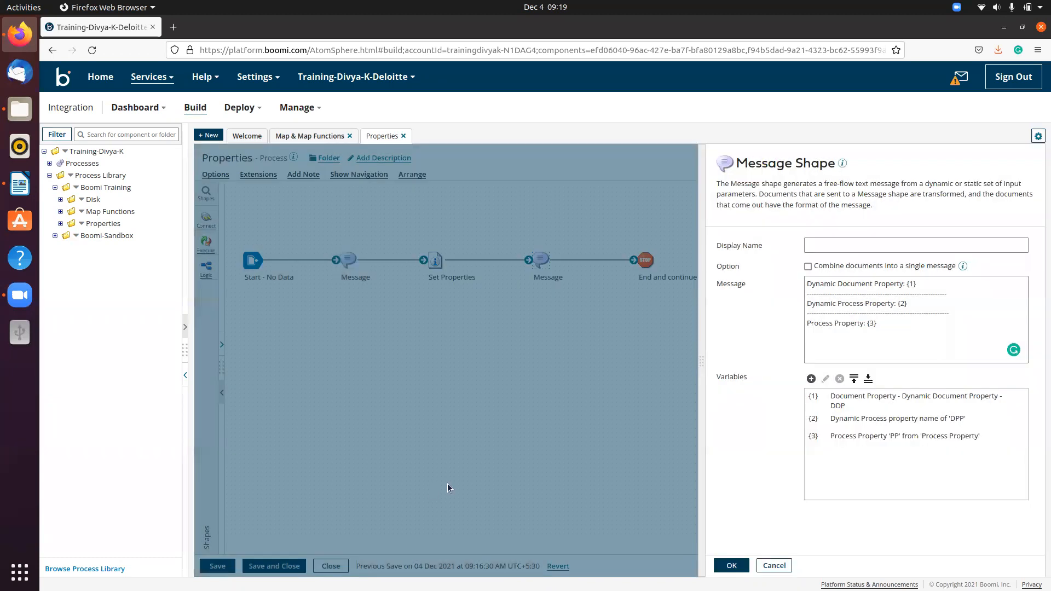
Apply the second Message shape's configuration and save the Properties process.
{"action": "left_click", "coordinate": [731, 565]}
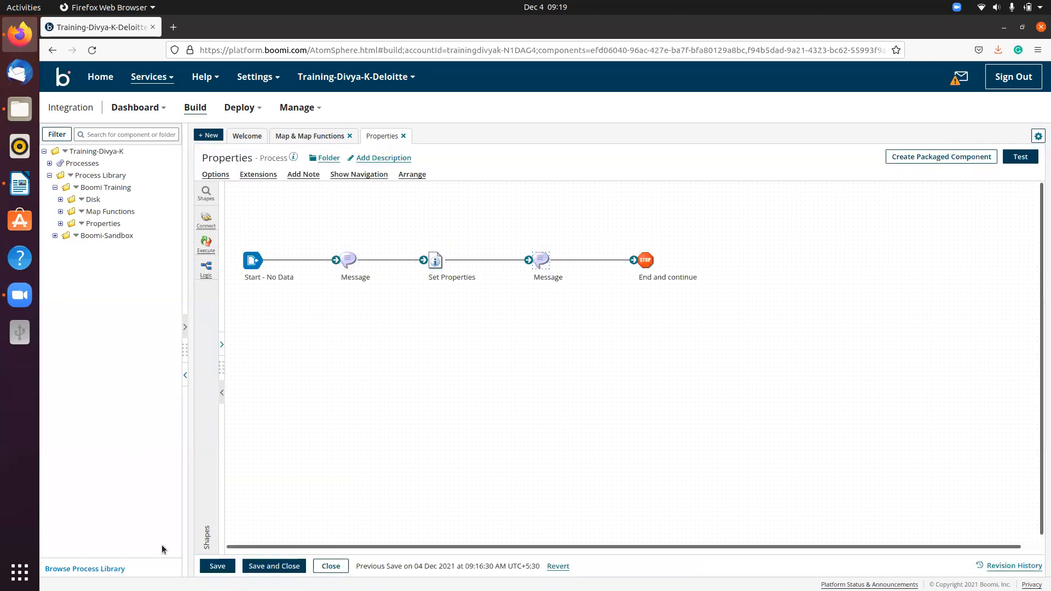
{"action": "left_click", "coordinate": [217, 566]}
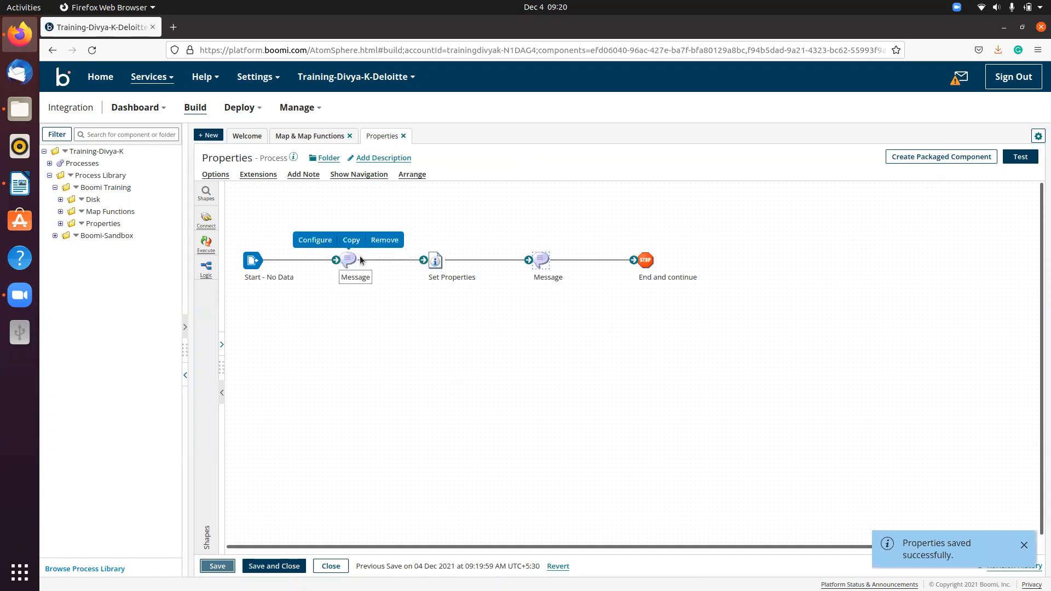
{"action": "mouse_move", "coordinate": [439, 261]}
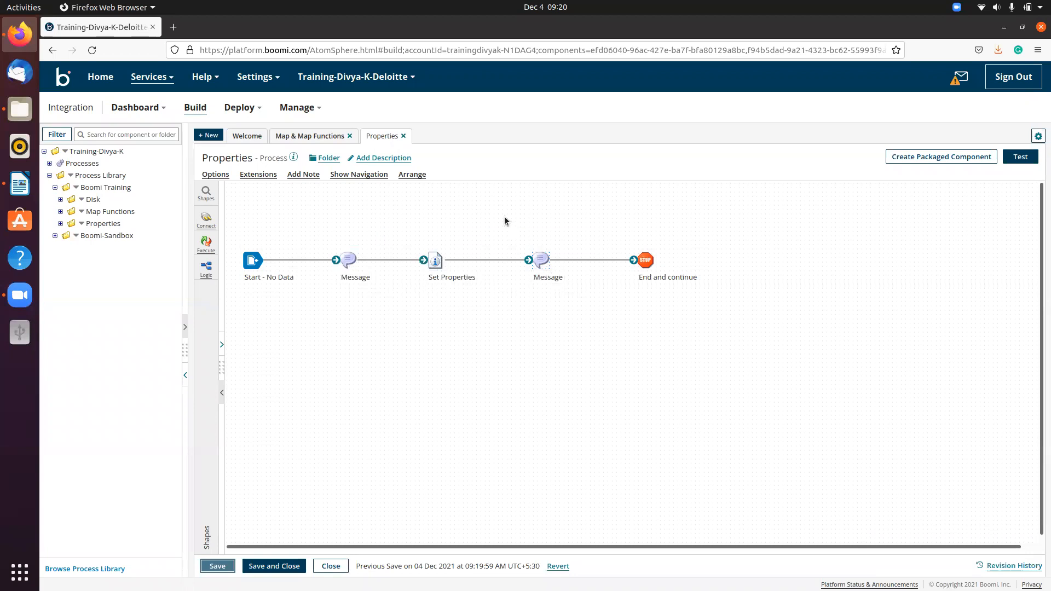
{"action": "left_click_drag", "start_coordinate": [504, 216], "coordinate": [606, 334]}
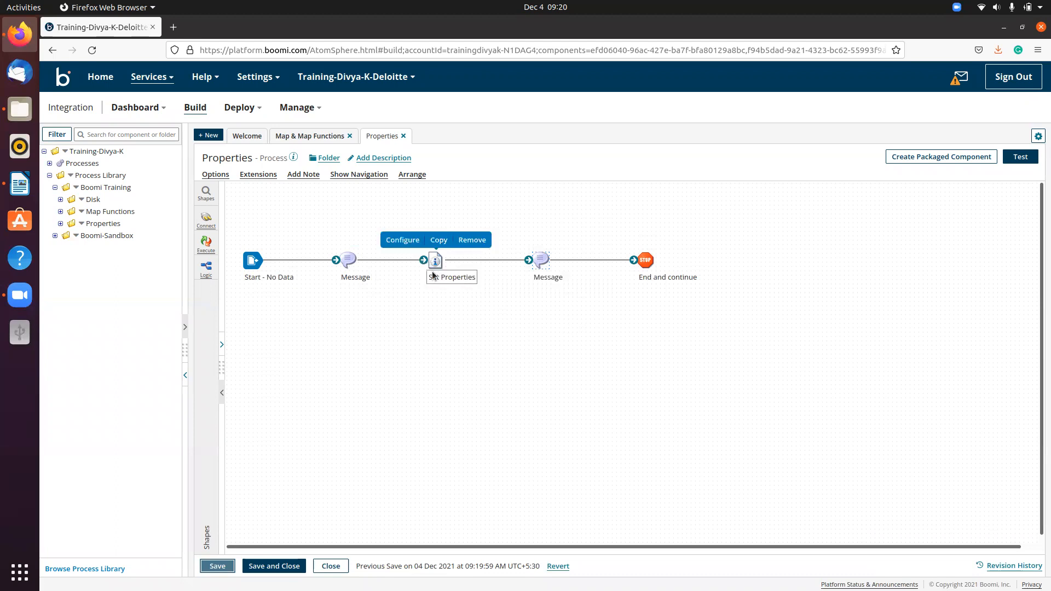
{"action": "mouse_move", "coordinate": [537, 285]}
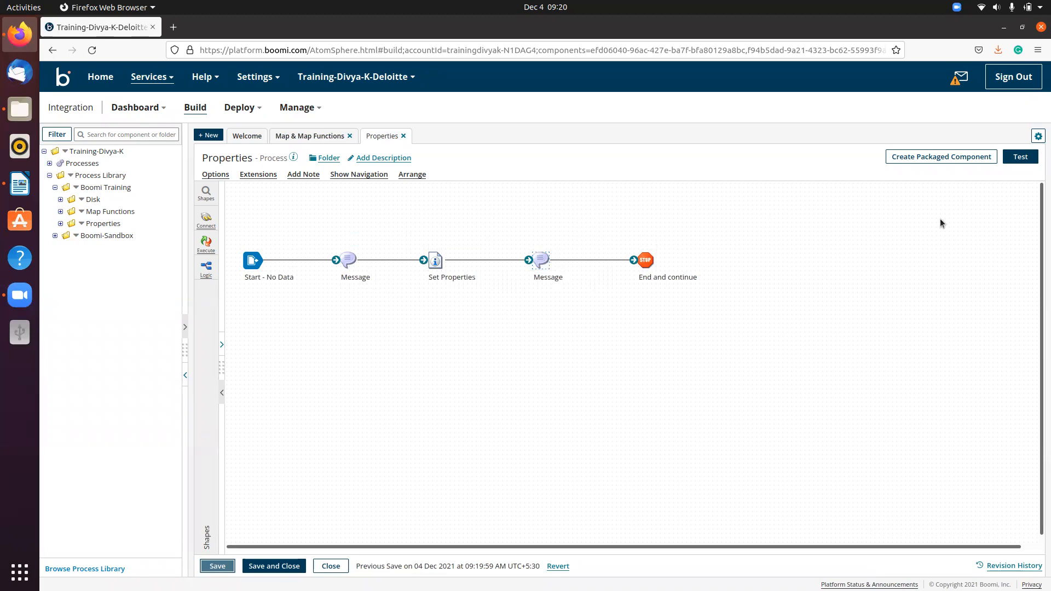
{"action": "left_click", "coordinate": [211, 564]}
Run a test of the Properties process on the Singapore Integration Test Cloud atom.
{"action": "left_click", "coordinate": [1034, 156]}
{"action": "left_click", "coordinate": [349, 201]}
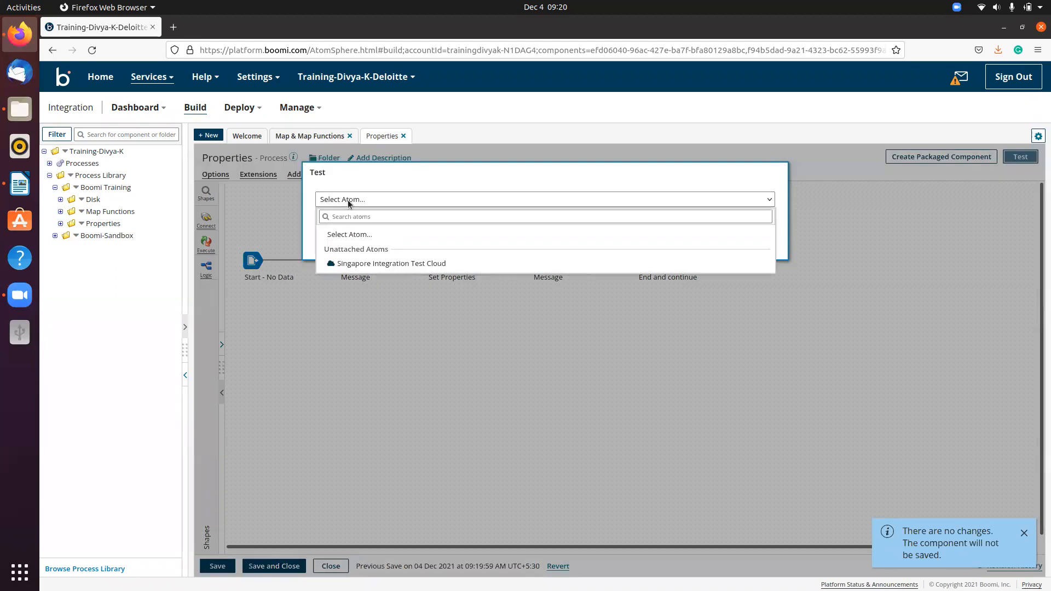
{"action": "left_click", "coordinate": [355, 265]}
{"action": "left_click", "coordinate": [347, 250]}
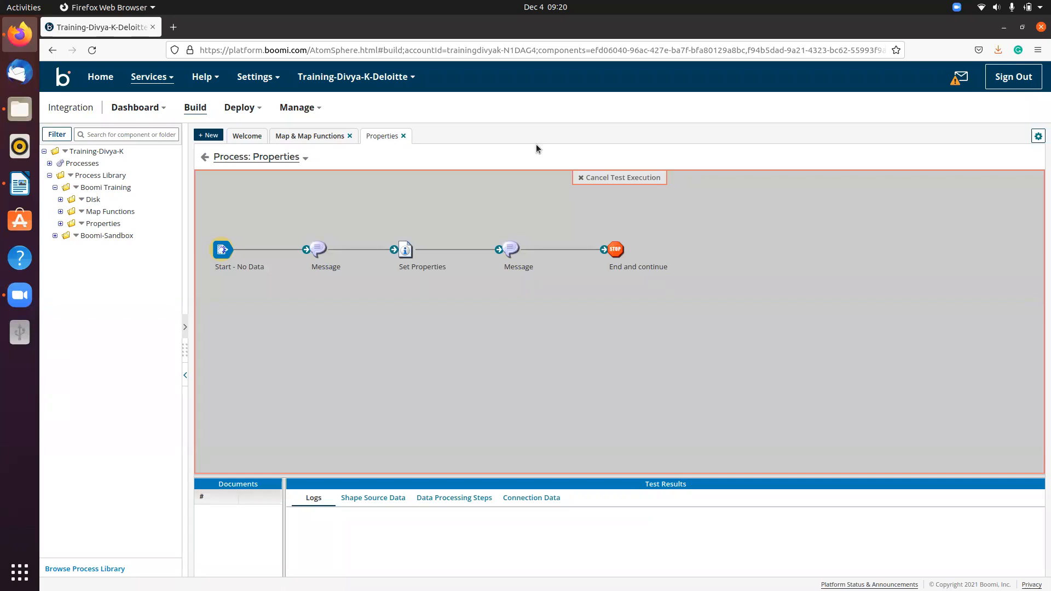
View the source data at the End and continue shape and examine the document, dynamic process and process property values.
{"action": "left_click", "coordinate": [621, 251]}
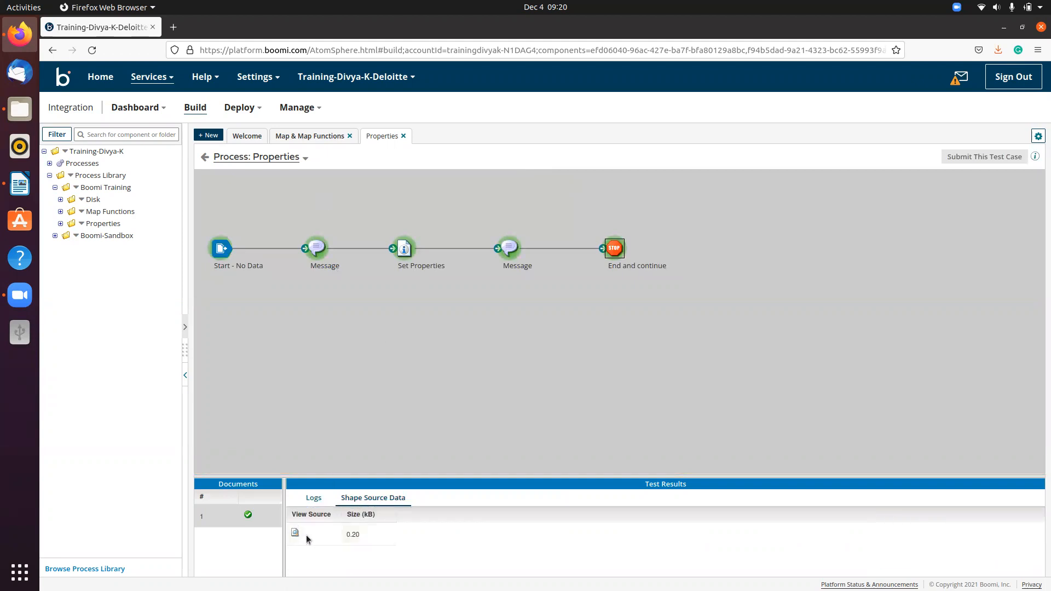
{"action": "left_click", "coordinate": [296, 533]}
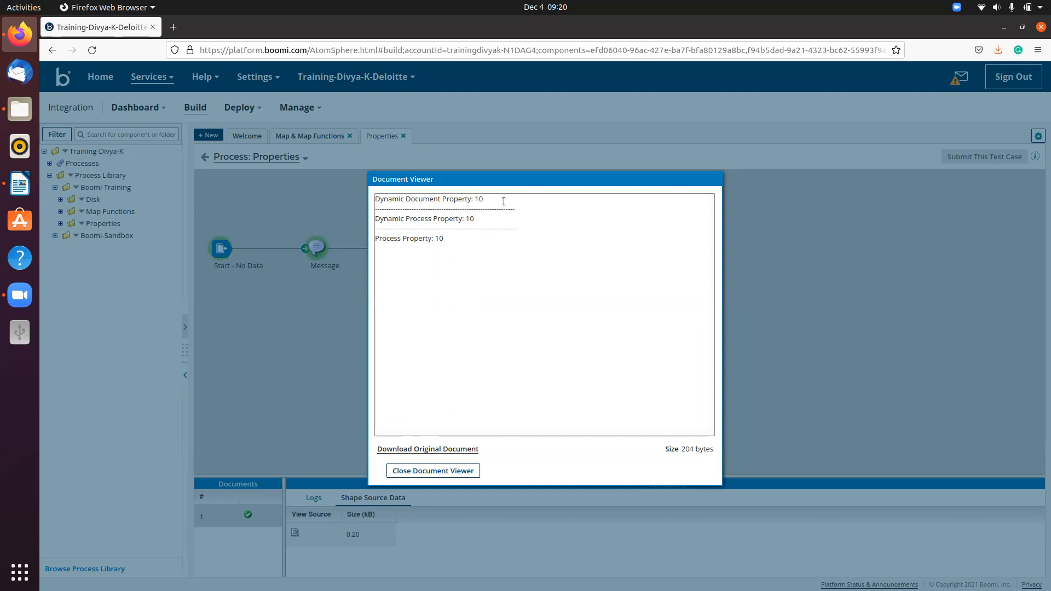
{"action": "double_click", "coordinate": [478, 199]}
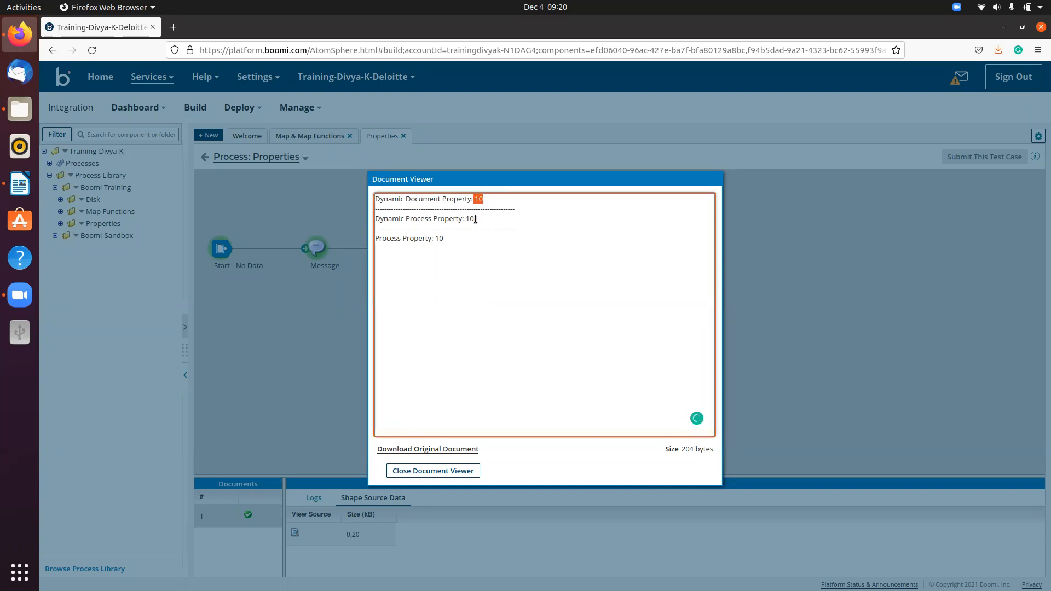
{"action": "double_click", "coordinate": [471, 219]}
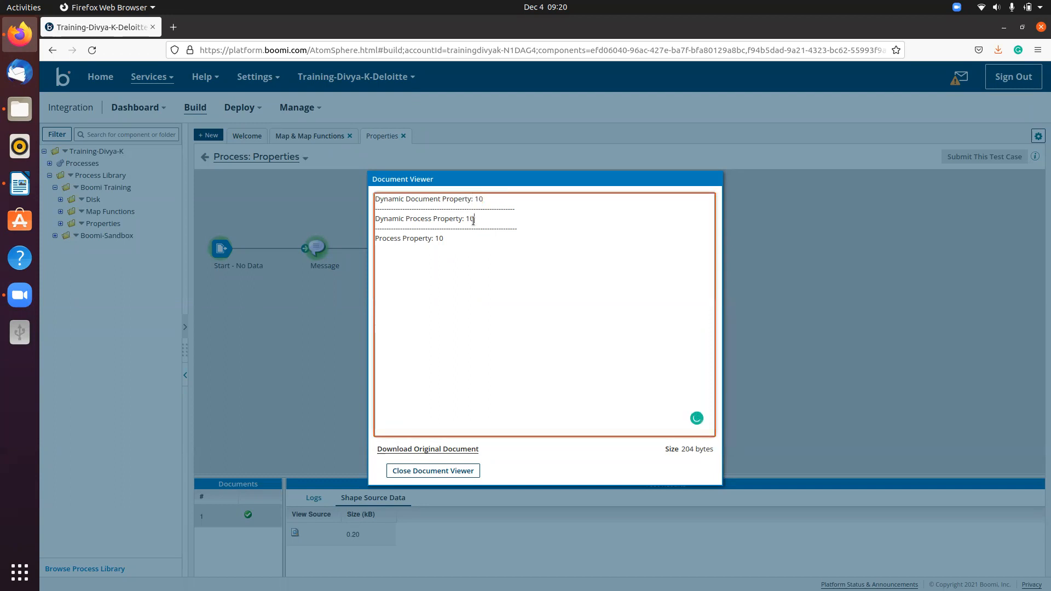
{"action": "double_click", "coordinate": [440, 239]}
{"action": "left_click_drag", "start_coordinate": [437, 241], "coordinate": [434, 241]}
{"action": "left_click_drag", "start_coordinate": [485, 209], "coordinate": [368, 202]}
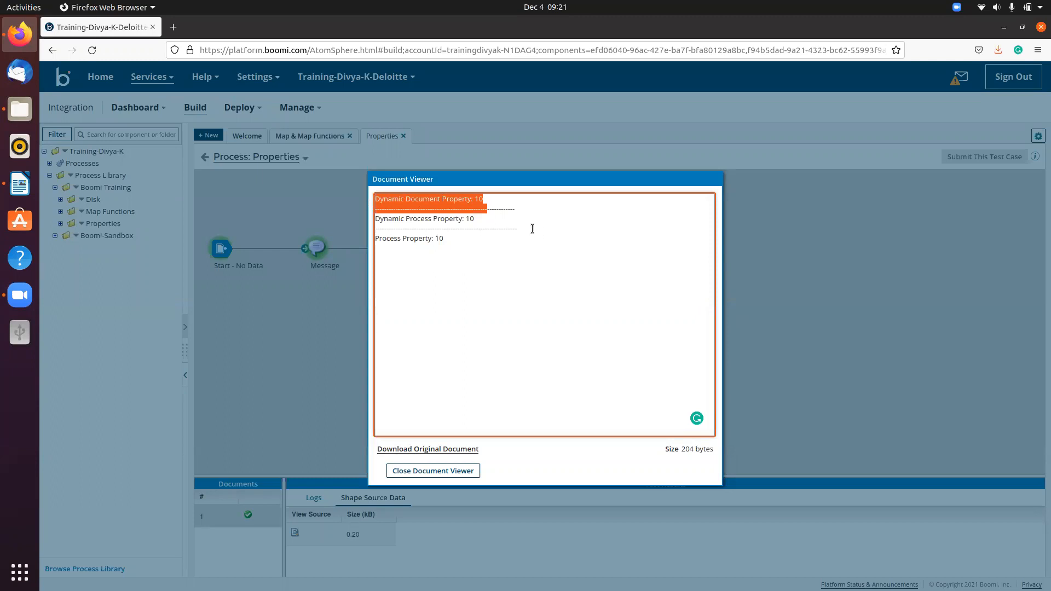
{"action": "left_click_drag", "start_coordinate": [477, 229], "coordinate": [367, 219]}
{"action": "left_click_drag", "start_coordinate": [449, 241], "coordinate": [366, 228]}
{"action": "left_click", "coordinate": [411, 300]}
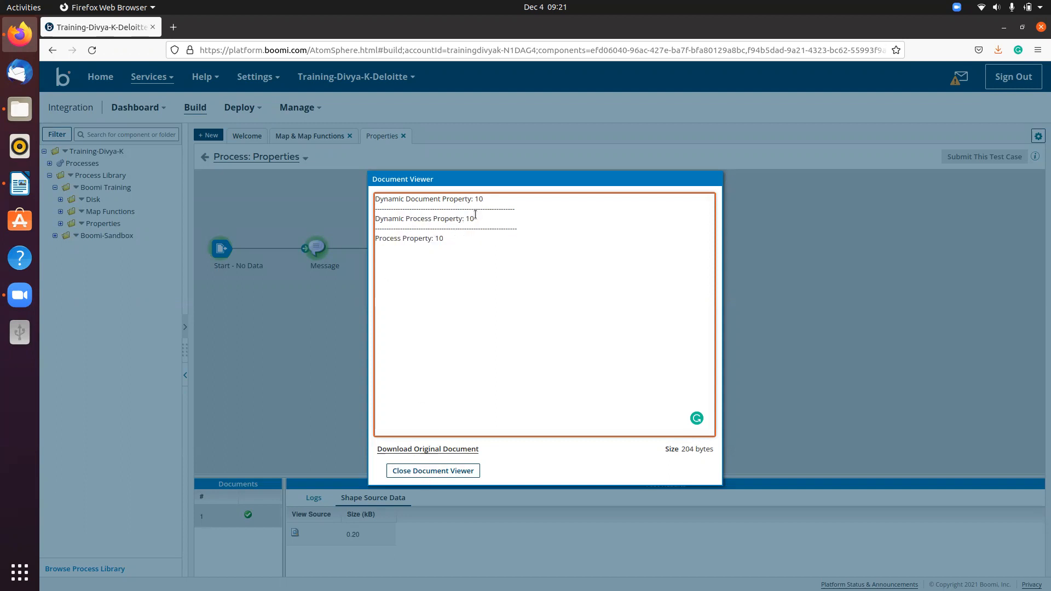
{"action": "left_click", "coordinate": [455, 472]}
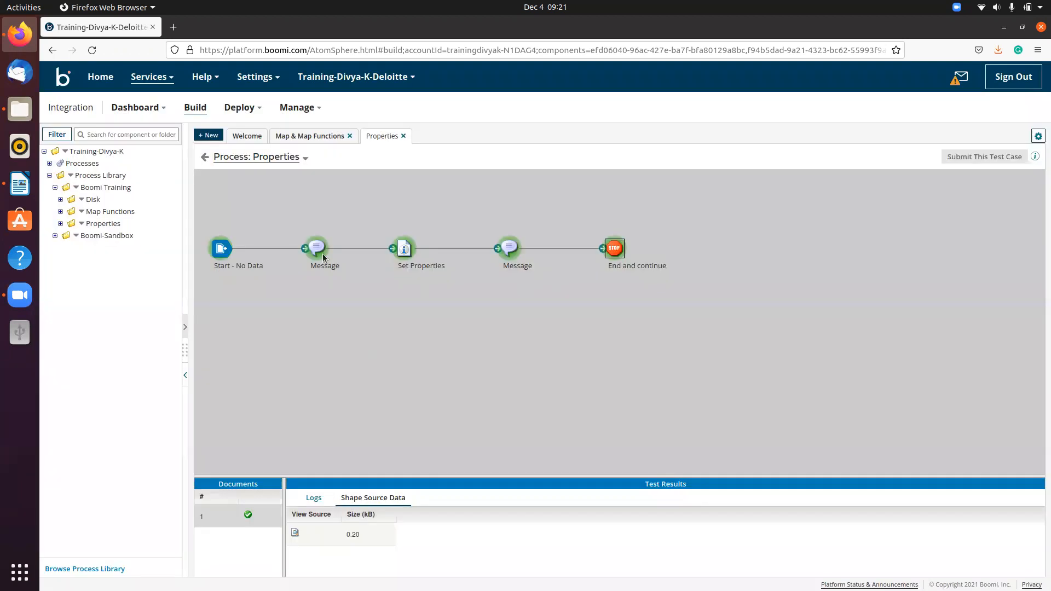
Return to the process canvas and review the contacts XML in the first Message shape.
{"action": "left_click", "coordinate": [205, 162]}
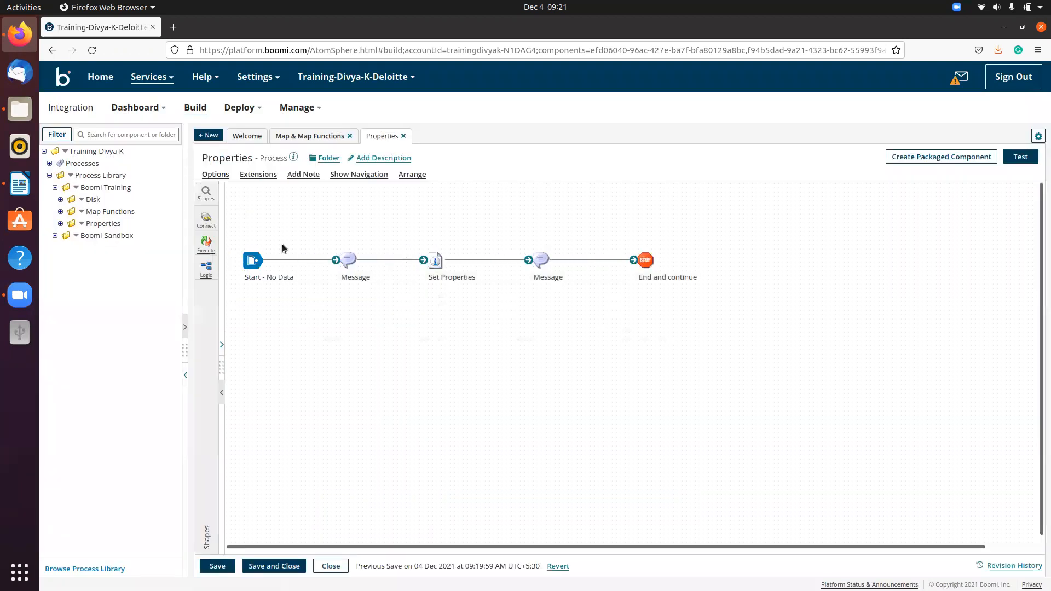
{"action": "left_click", "coordinate": [357, 266]}
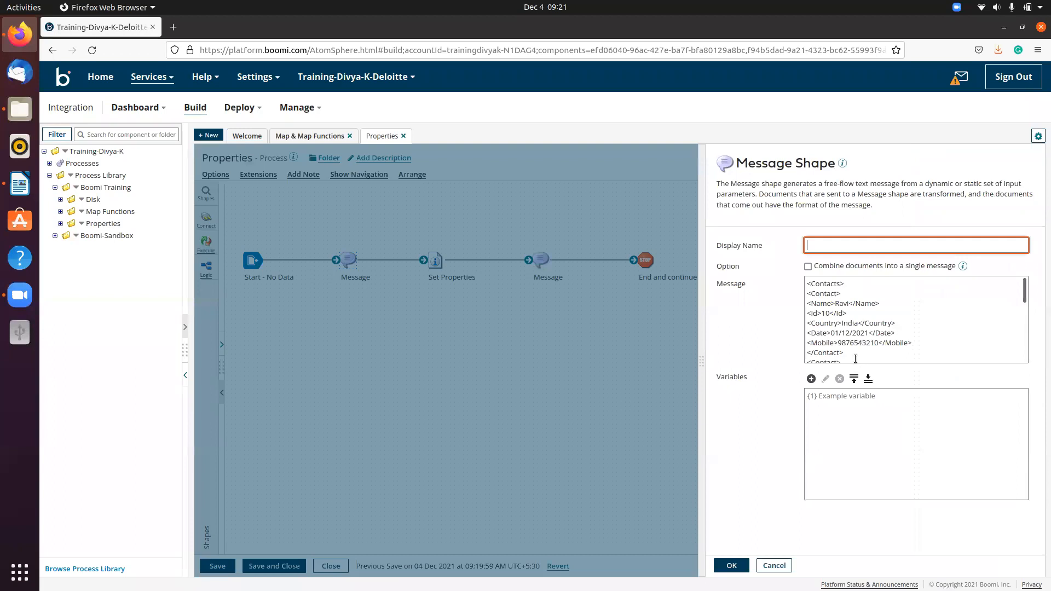
{"action": "scroll", "coordinate": [838, 321], "scroll_direction": "down", "scroll_amount": 5}
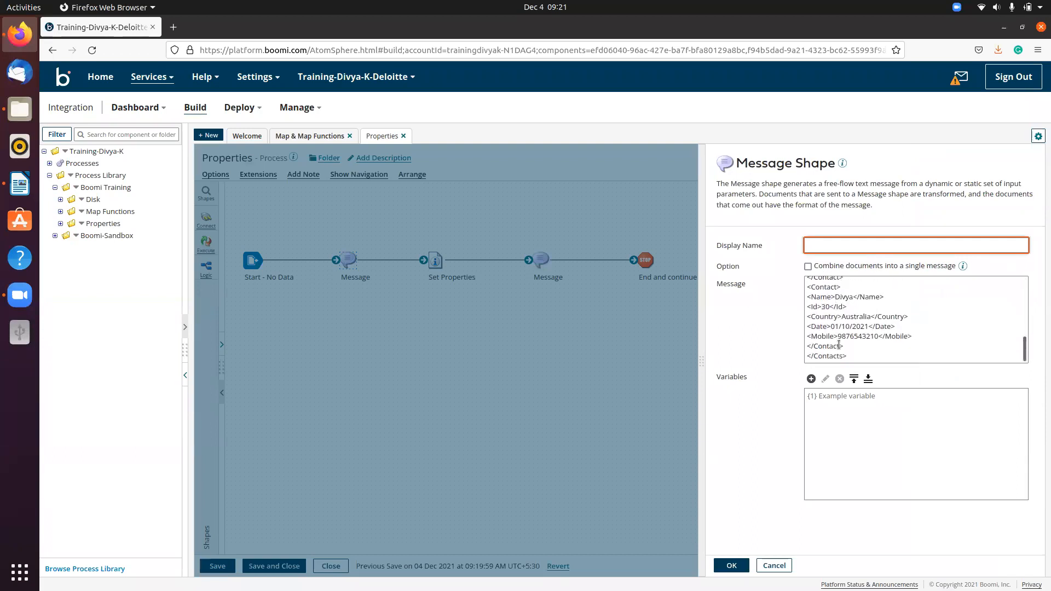
{"action": "scroll", "coordinate": [837, 346], "scroll_direction": "up", "scroll_amount": 5}
{"action": "left_click", "coordinate": [732, 565]}
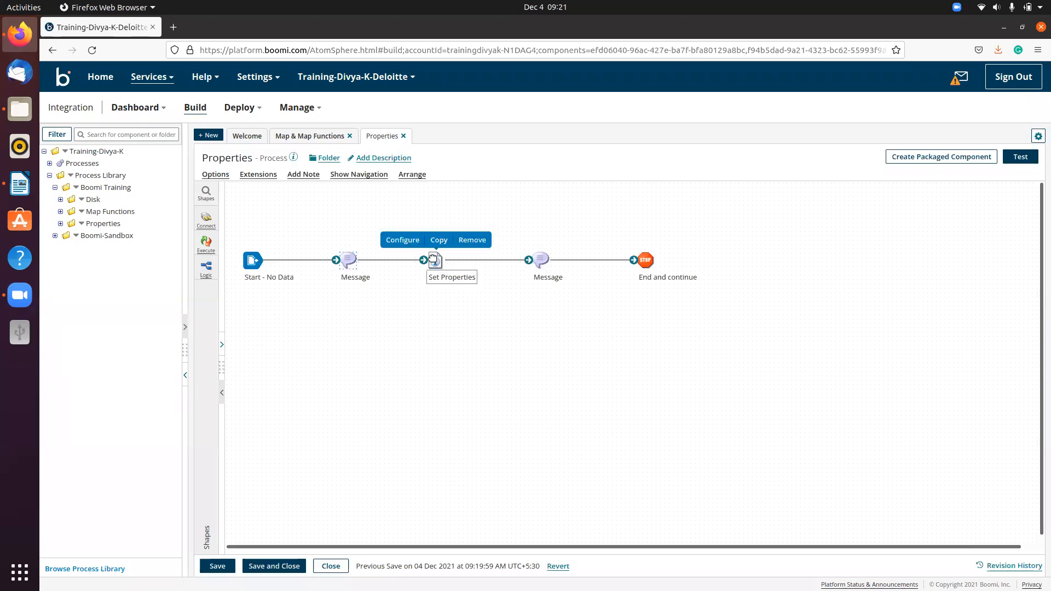
Review the parameters behind DDP, DPP and PP in the Set Properties shape, leaving its configuration unchanged.
{"action": "left_click", "coordinate": [435, 261]}
{"action": "left_click", "coordinate": [784, 315]}
{"action": "left_click", "coordinate": [782, 326]}
{"action": "left_click", "coordinate": [781, 340]}
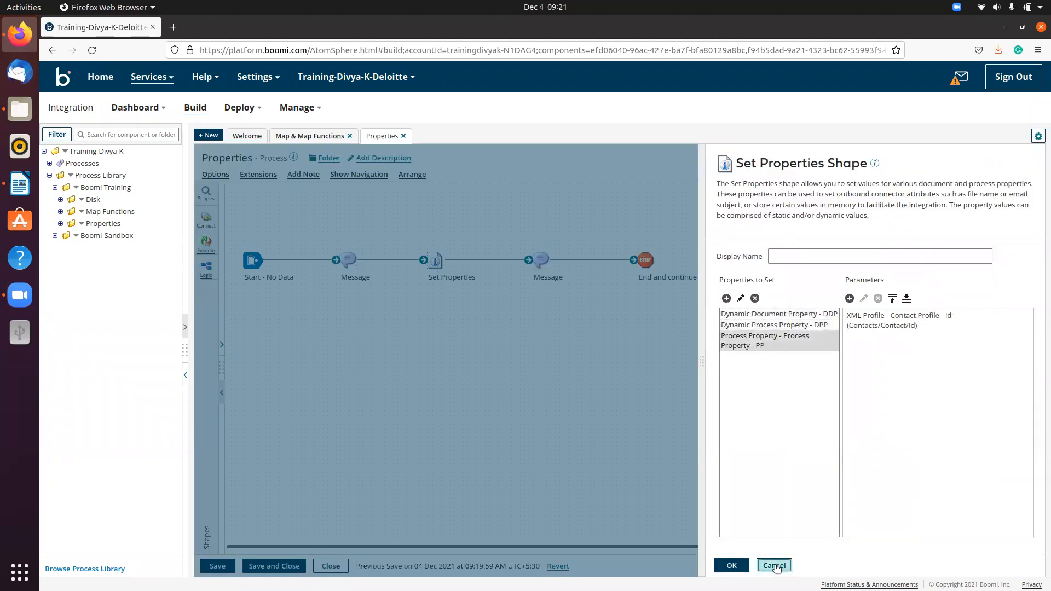
{"action": "left_click", "coordinate": [775, 565]}
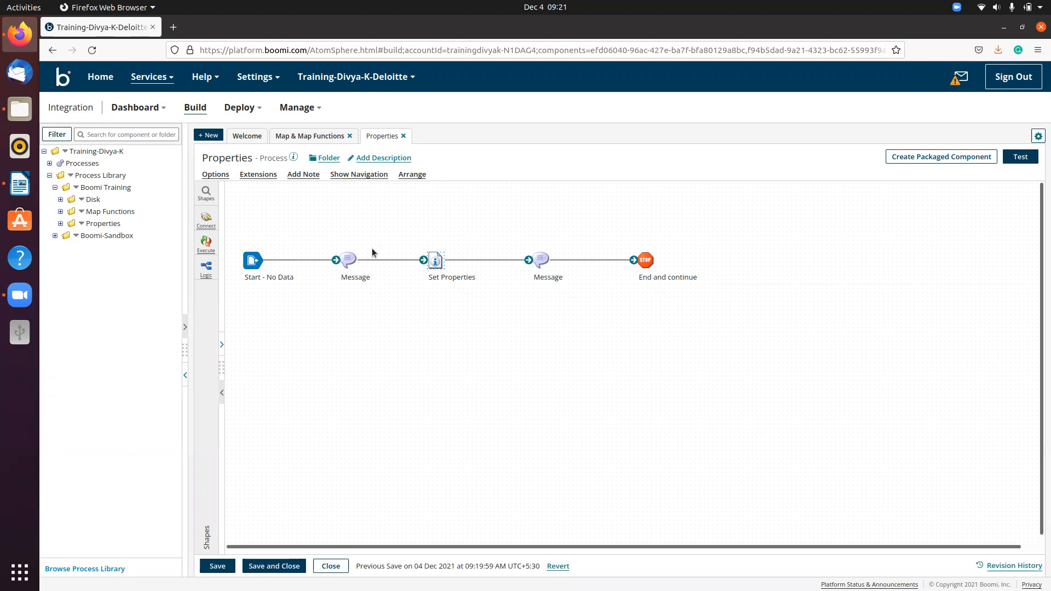
Inspect the individual Contact records inside the first Message shape's XML and close it without changes.
{"action": "left_click", "coordinate": [349, 260]}
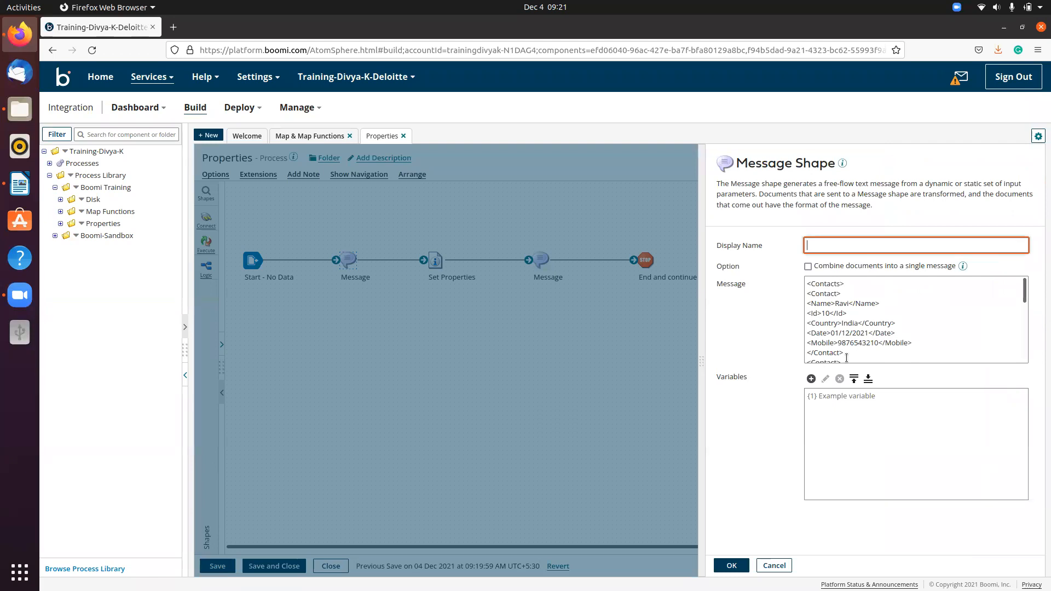
{"action": "left_click_drag", "start_coordinate": [846, 357], "coordinate": [803, 298]}
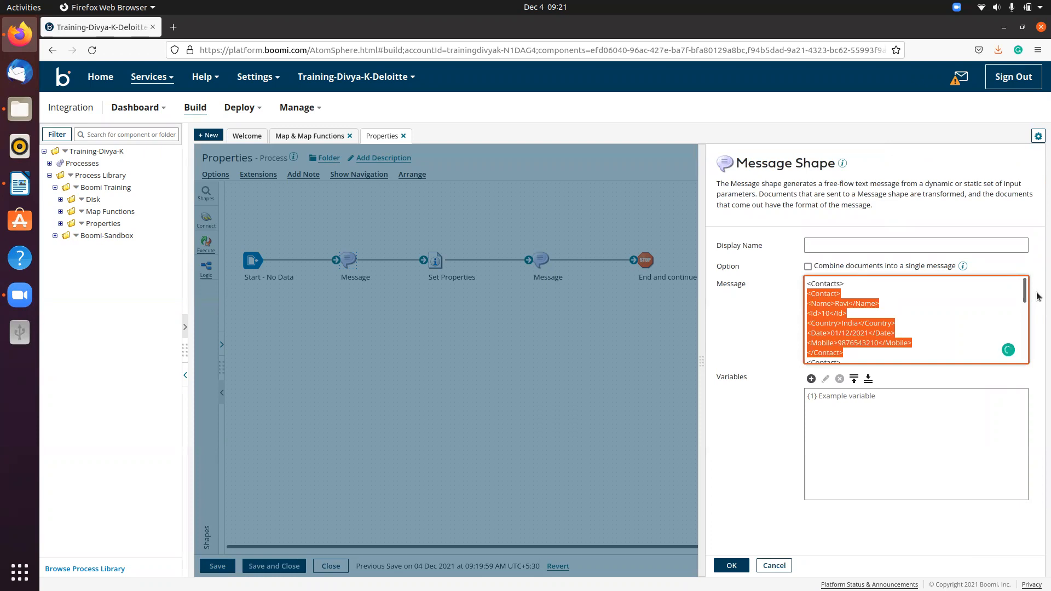
{"action": "mouse_move", "coordinate": [1027, 290]}
{"action": "left_mouse_down"}
{"action": "mouse_move", "coordinate": [1032, 366]}
{"action": "mouse_move", "coordinate": [1017, 286]}
{"action": "left_mouse_up"}
{"action": "left_click", "coordinate": [774, 567]}
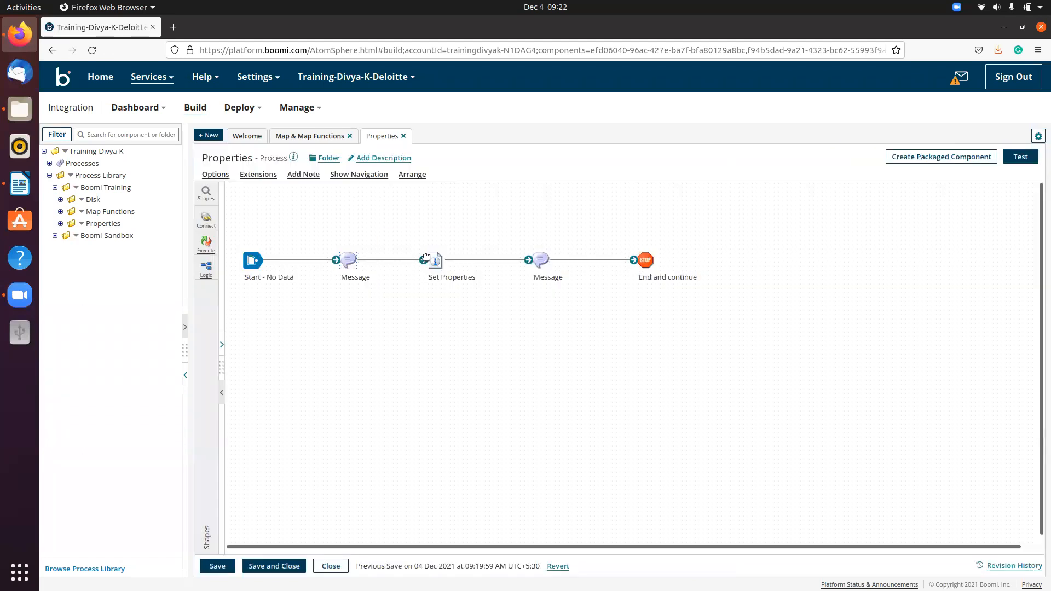
Detach the first Message shape's connector from Set Properties and add a Data Process shape below, near its loose end.
{"action": "left_click_drag", "start_coordinate": [422, 260], "coordinate": [373, 342]}
{"action": "left_click", "coordinate": [206, 193]}
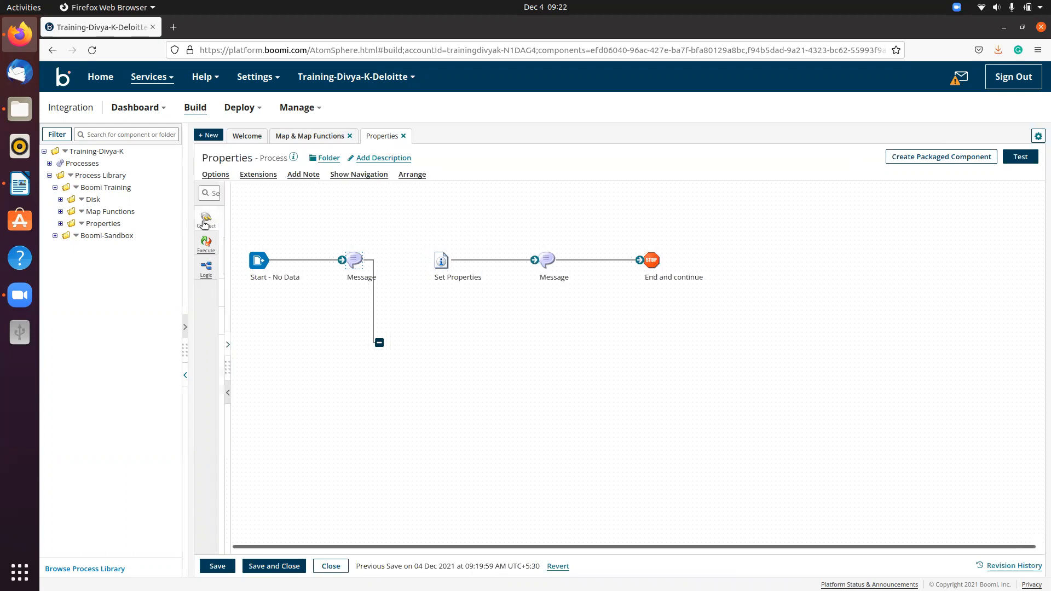
{"action": "left_click", "coordinate": [206, 244]}
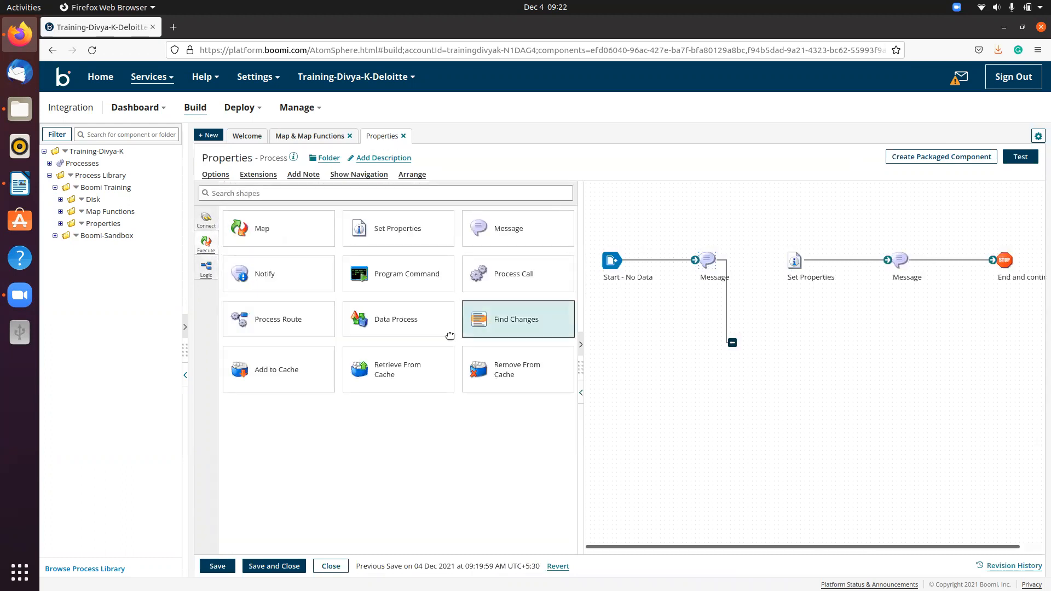
{"action": "left_click", "coordinate": [205, 267]}
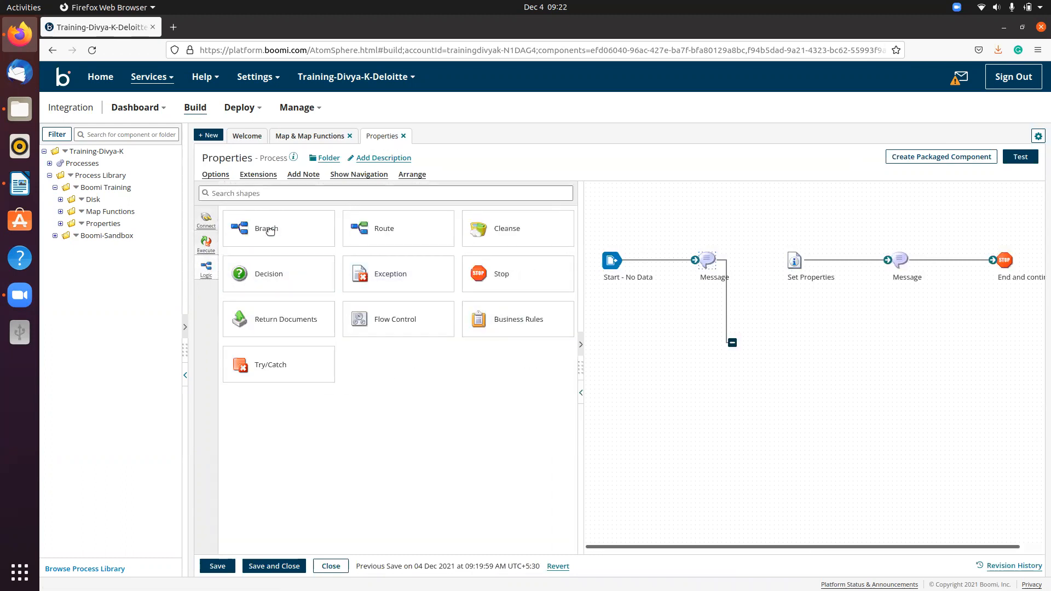
{"action": "left_click", "coordinate": [207, 219]}
{"action": "left_click", "coordinate": [206, 242]}
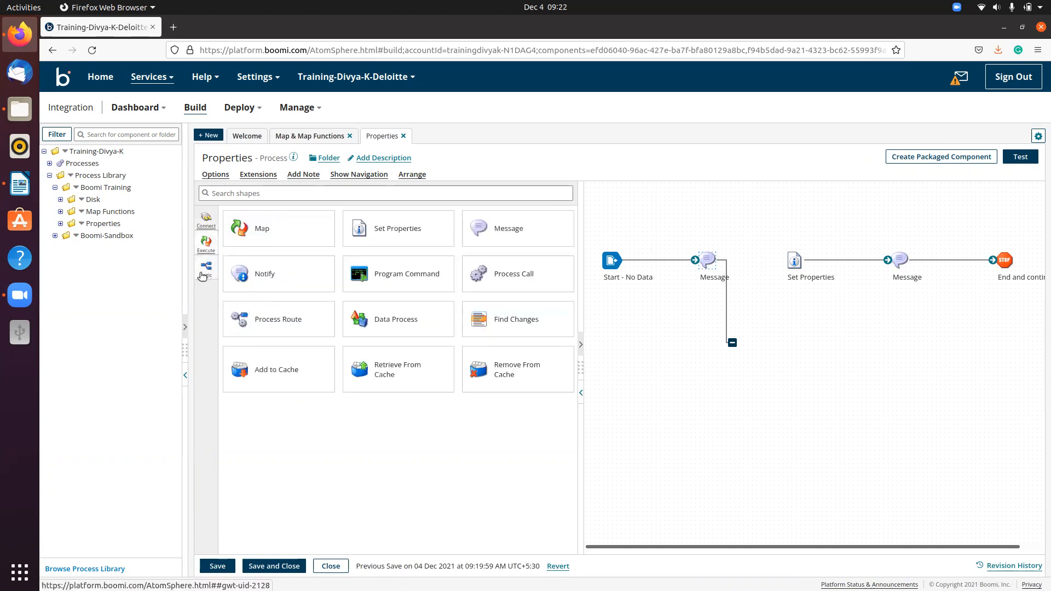
{"action": "left_click_drag", "start_coordinate": [383, 319], "coordinate": [788, 352]}
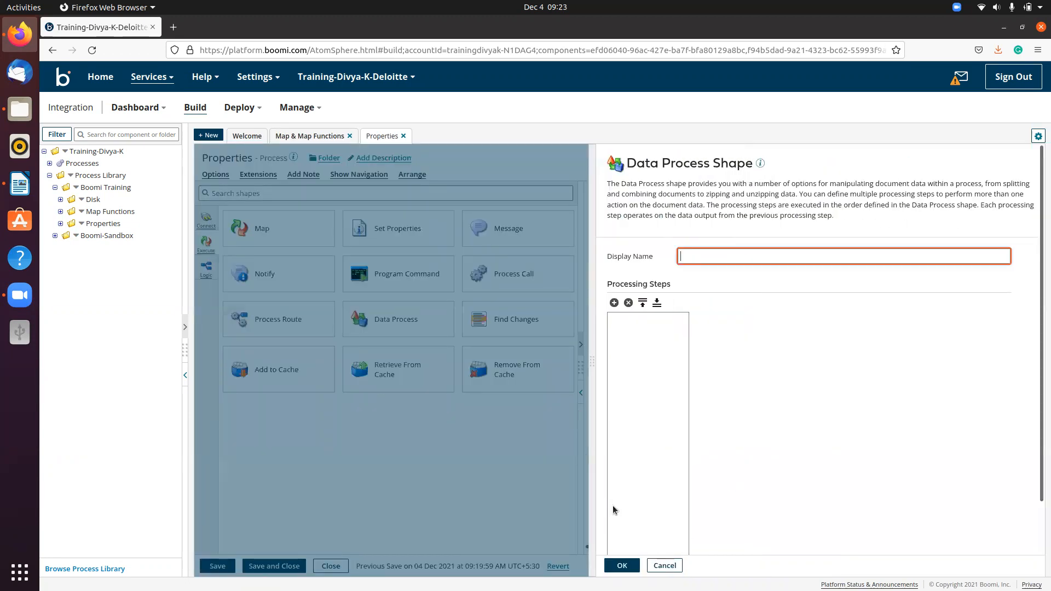
Add a Split Documents processing step to the Data Process shape with XML as the profile type.
{"action": "left_click", "coordinate": [614, 303]}
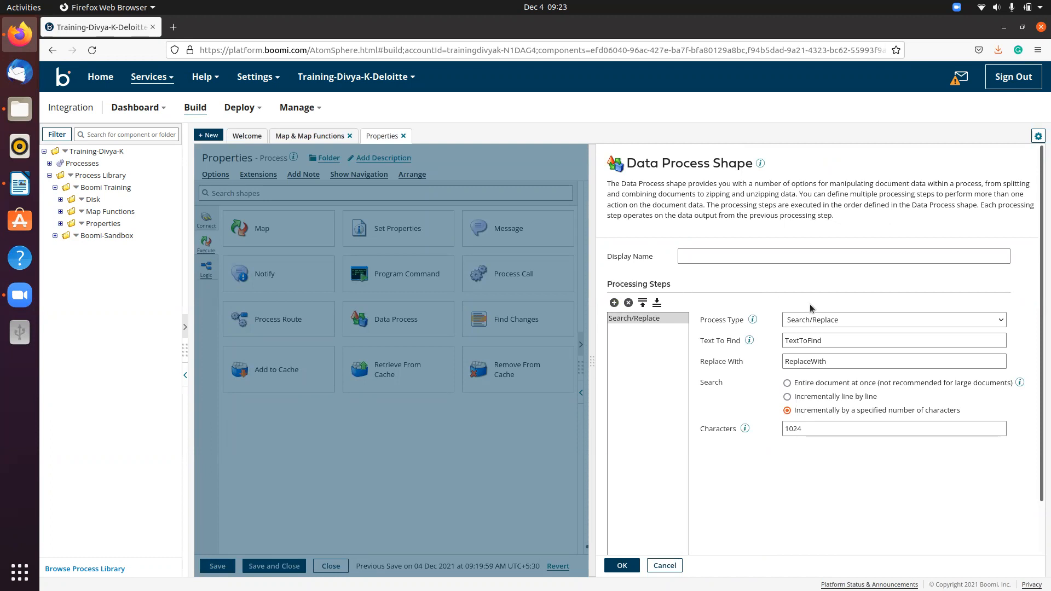
{"action": "left_click", "coordinate": [832, 320]}
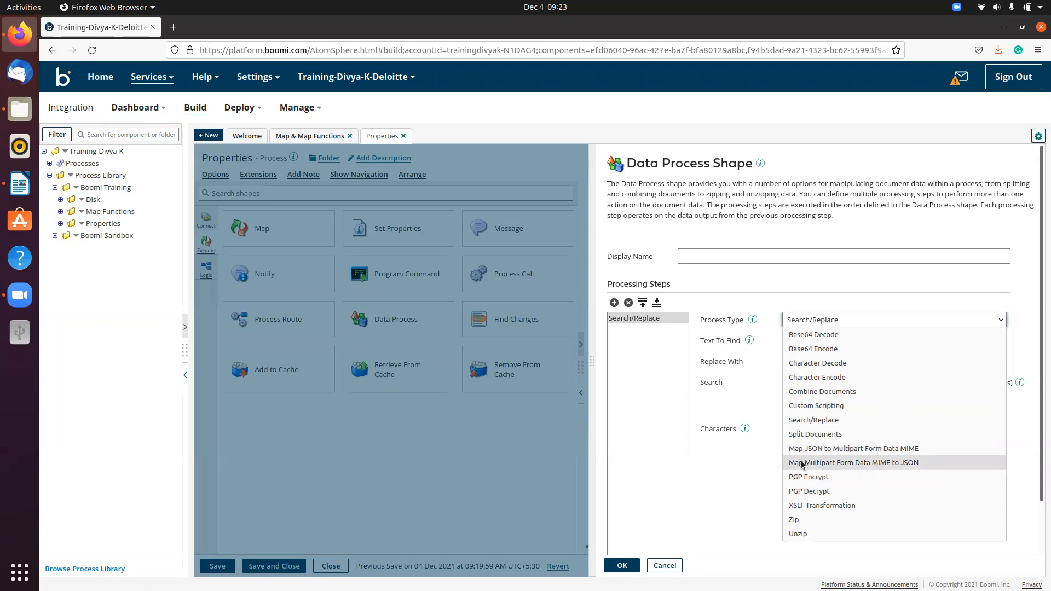
{"action": "left_click", "coordinate": [803, 435]}
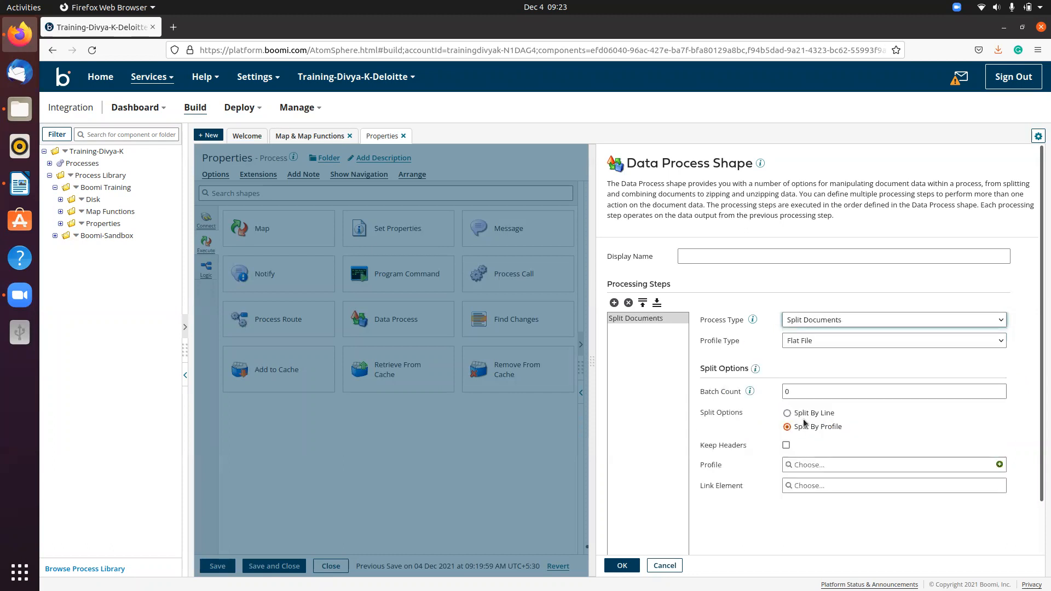
{"action": "left_click", "coordinate": [806, 340]}
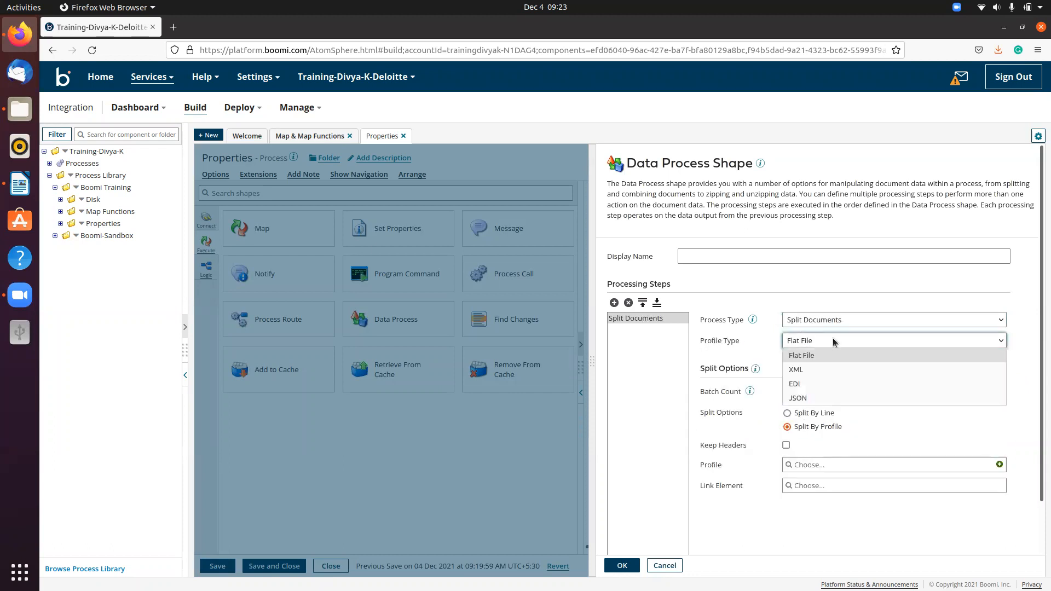
{"action": "left_click", "coordinate": [810, 370]}
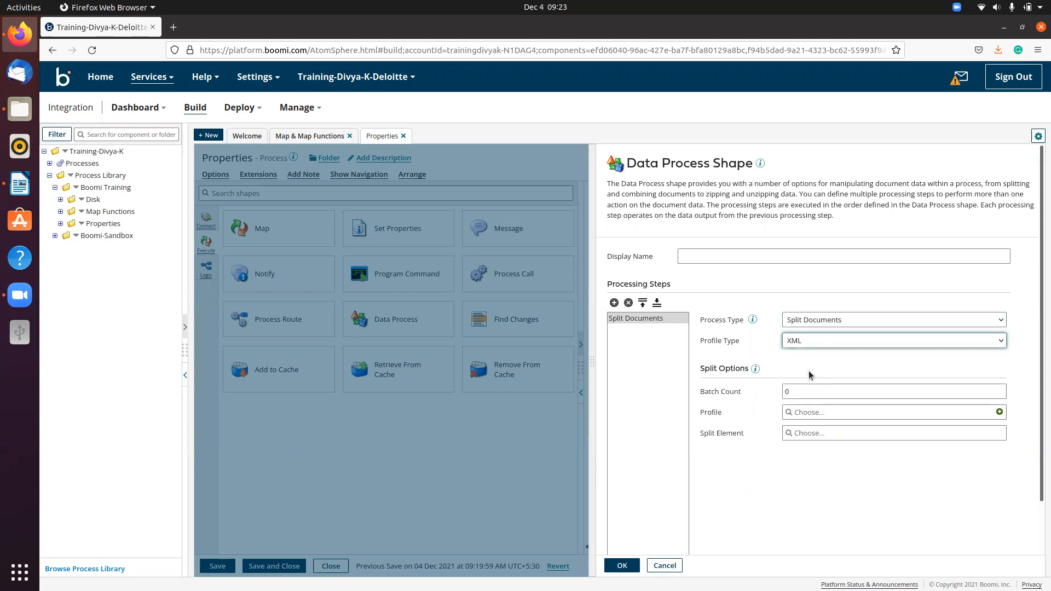
Select Contact Profile from the Boomi Training Disk folder as the profile for the document split.
{"action": "left_click", "coordinate": [819, 413]}
{"action": "left_click", "coordinate": [794, 458]}
{"action": "left_click", "coordinate": [800, 471]}
{"action": "left_click", "coordinate": [805, 483]}
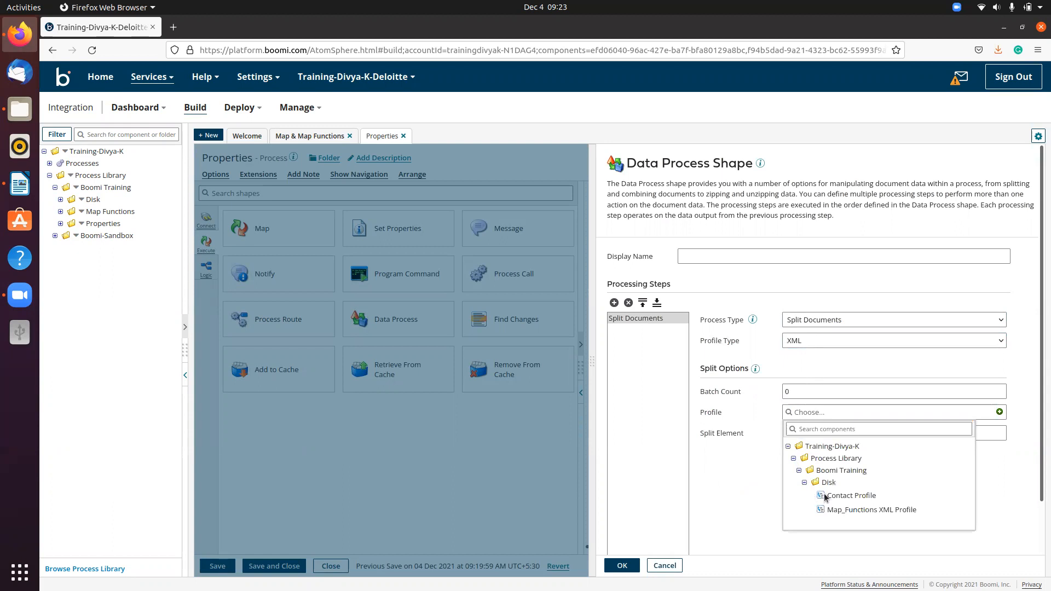
{"action": "left_click", "coordinate": [826, 496]}
Set the split element to Contact (Contacts/Contact), apply the Data Process configuration and save the process.
{"action": "left_click", "coordinate": [808, 440]}
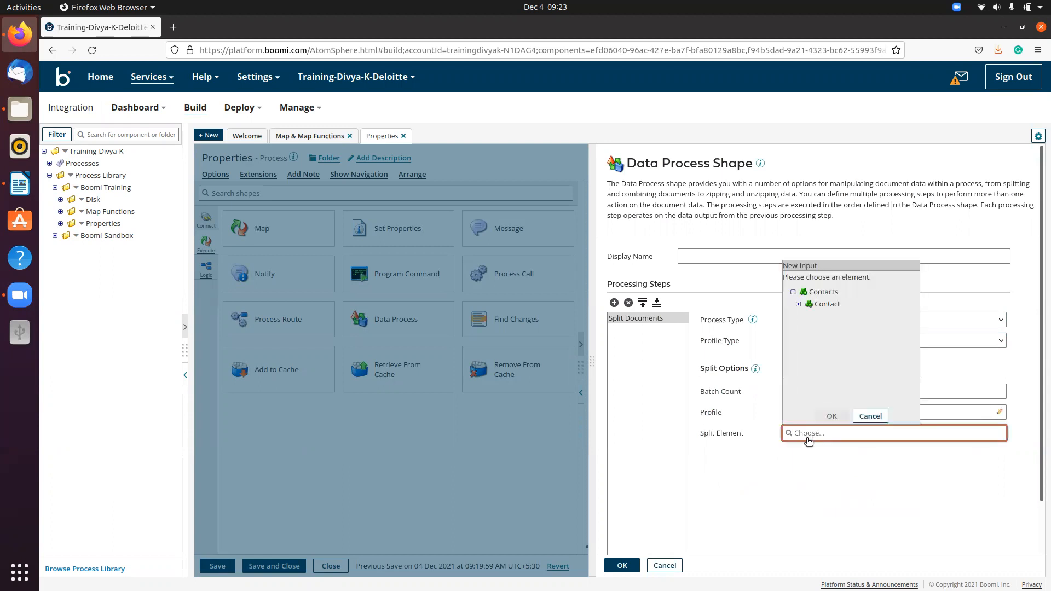
{"action": "left_click", "coordinate": [799, 305]}
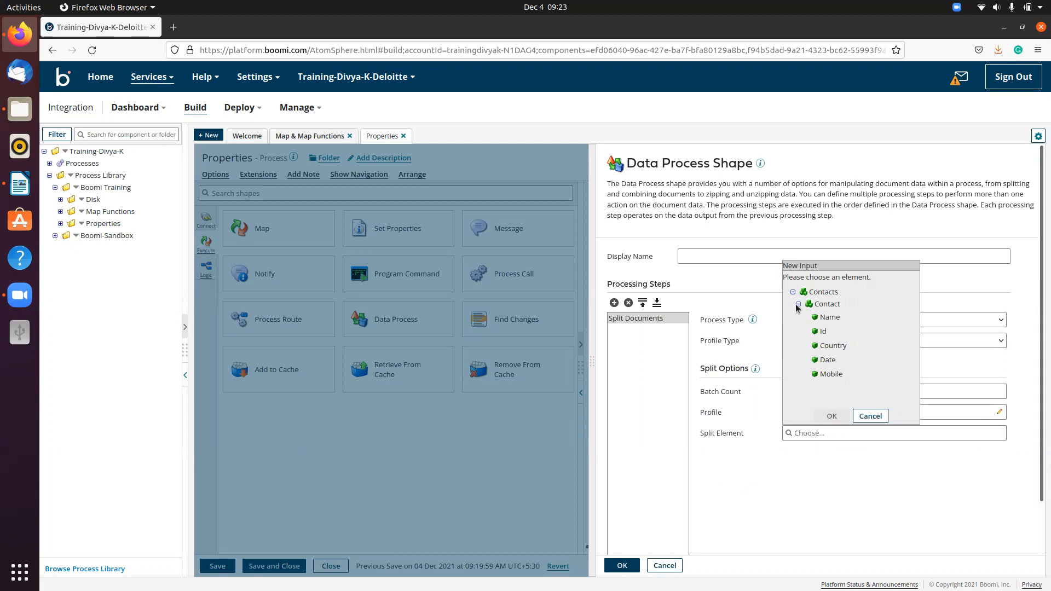
{"action": "left_click", "coordinate": [825, 307]}
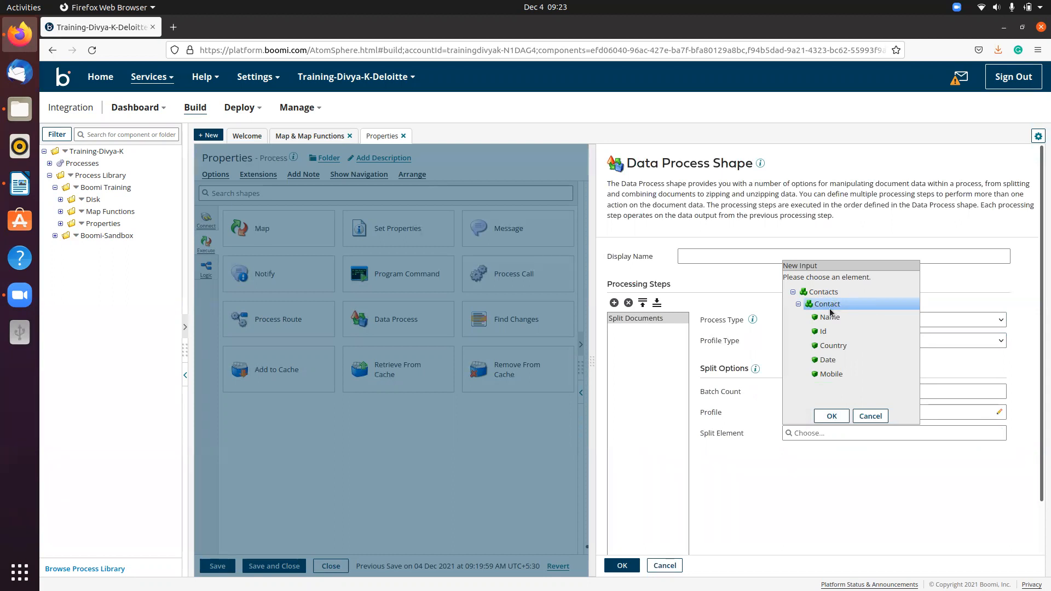
{"action": "left_click", "coordinate": [832, 416]}
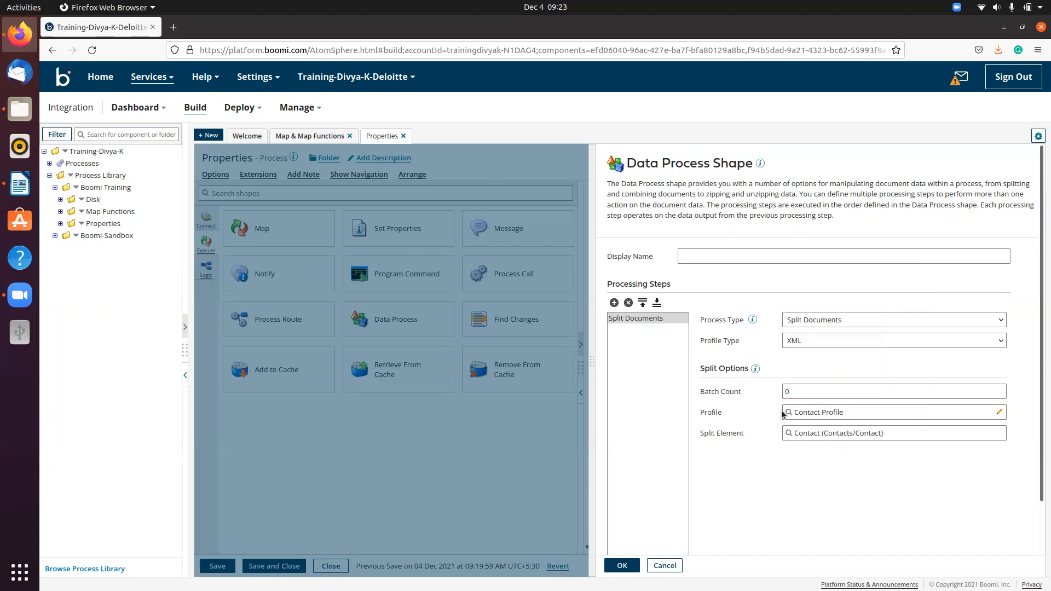
{"action": "left_click", "coordinate": [622, 566]}
{"action": "key", "text": "ctrl+s"}
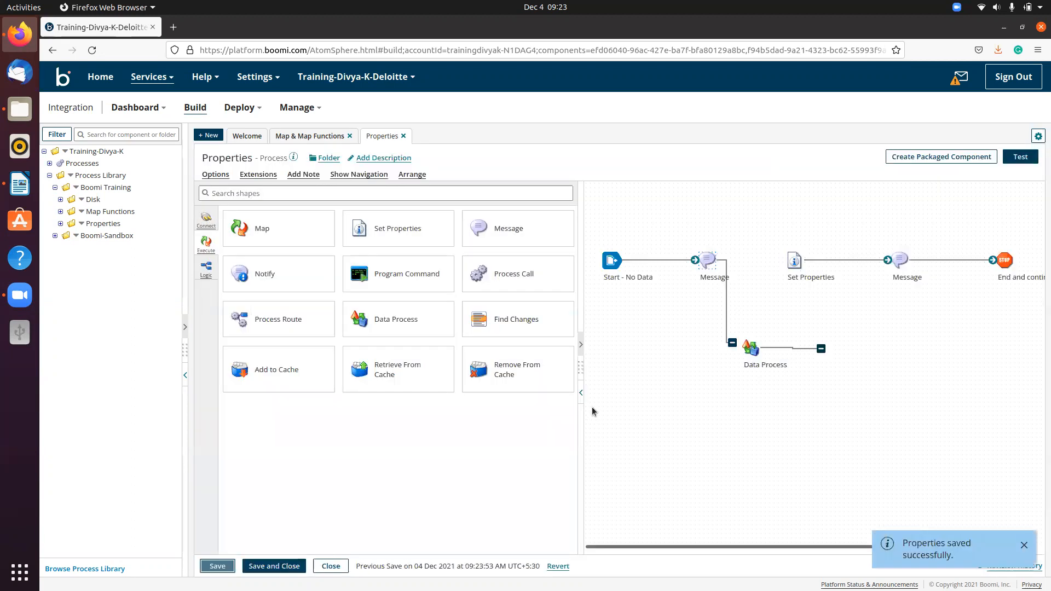
Connect the first Message shape to Data Process, and Data Process to Set Properties.
{"action": "left_click", "coordinate": [581, 392]}
{"action": "left_click_drag", "start_coordinate": [366, 343], "coordinate": [380, 349]}
{"action": "left_click_drag", "start_coordinate": [462, 351], "coordinate": [424, 260]}
Save the rewired Properties process and run a new test on Singapore Integration Test Cloud.
{"action": "left_click", "coordinate": [217, 566]}
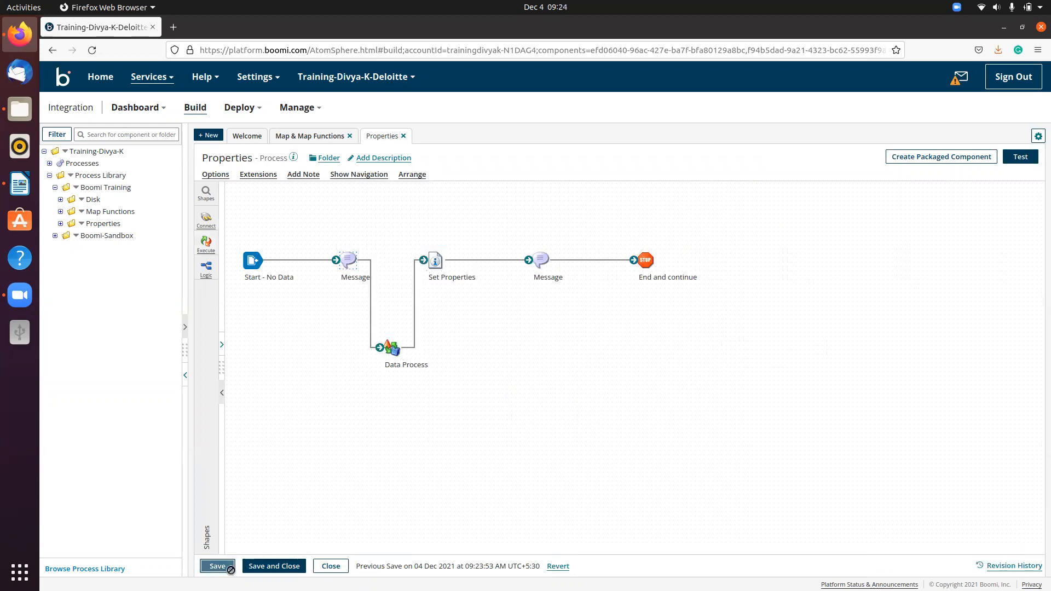
{"action": "left_click", "coordinate": [1020, 156]}
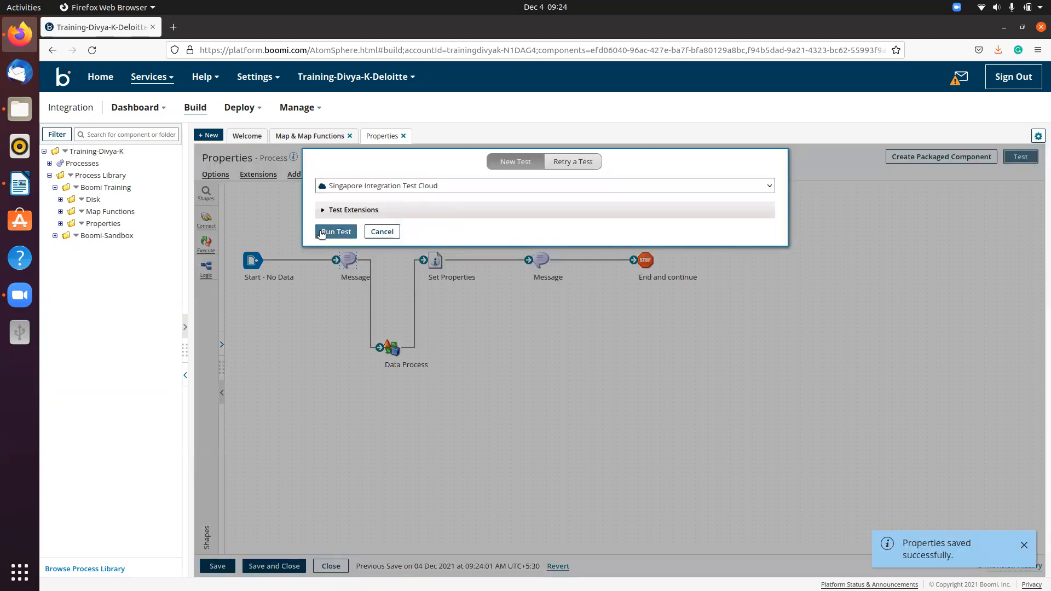
{"action": "left_click", "coordinate": [322, 232]}
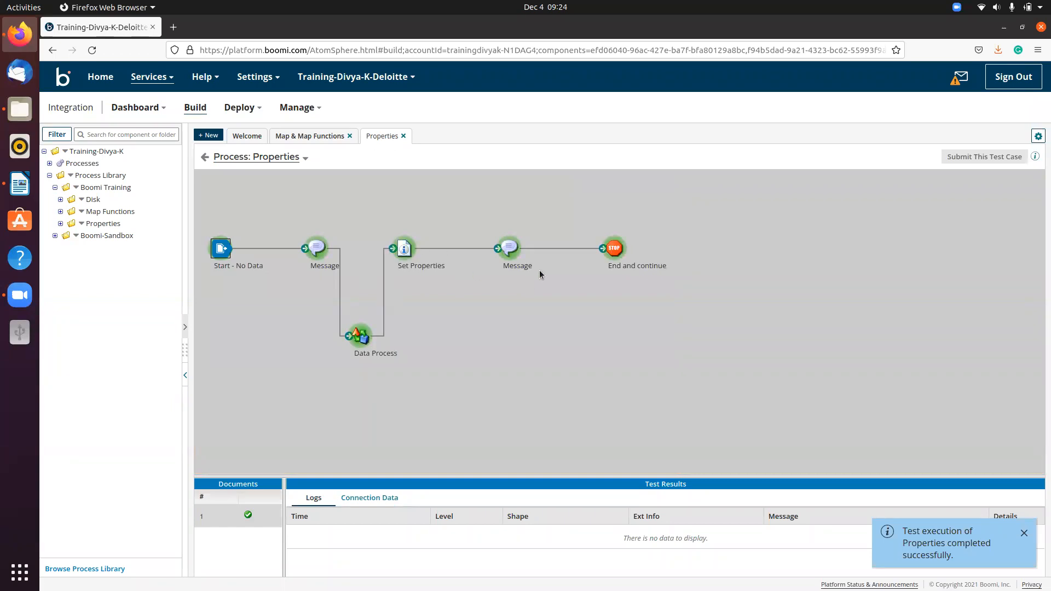
Show the source data of the End and continue shape in enlarged test results and try viewing its first document.
{"action": "left_click", "coordinate": [615, 249]}
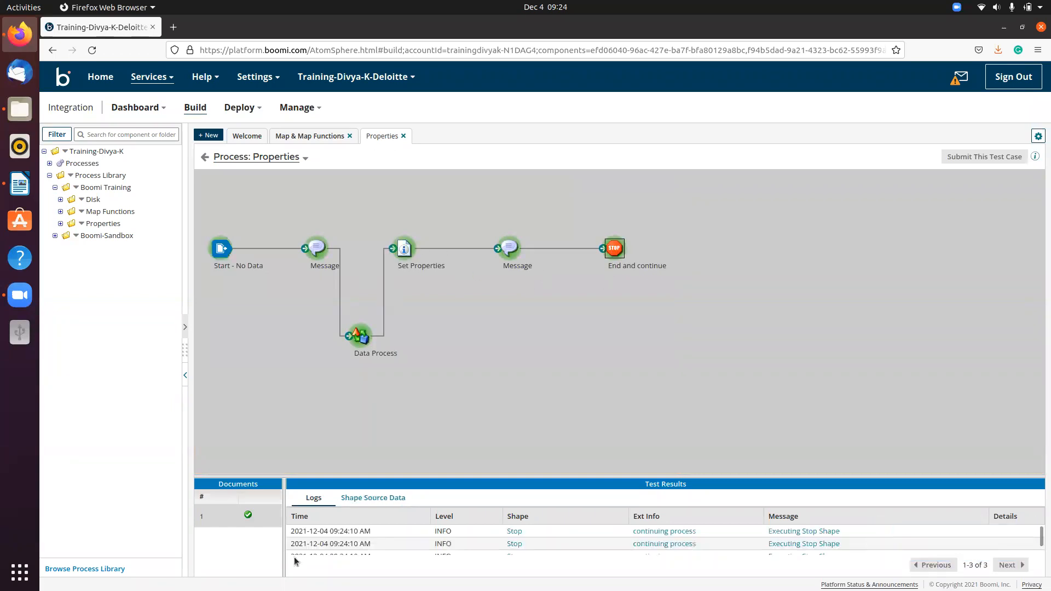
{"action": "left_click", "coordinate": [381, 498]}
{"action": "left_click_drag", "start_coordinate": [330, 475], "coordinate": [352, 345]}
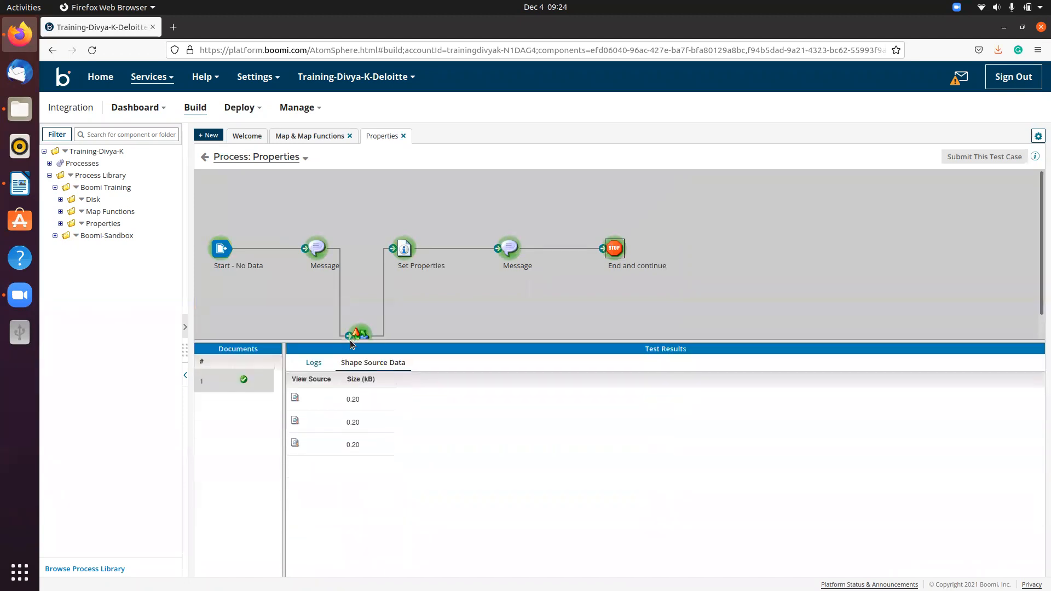
{"action": "left_click", "coordinate": [295, 398]}
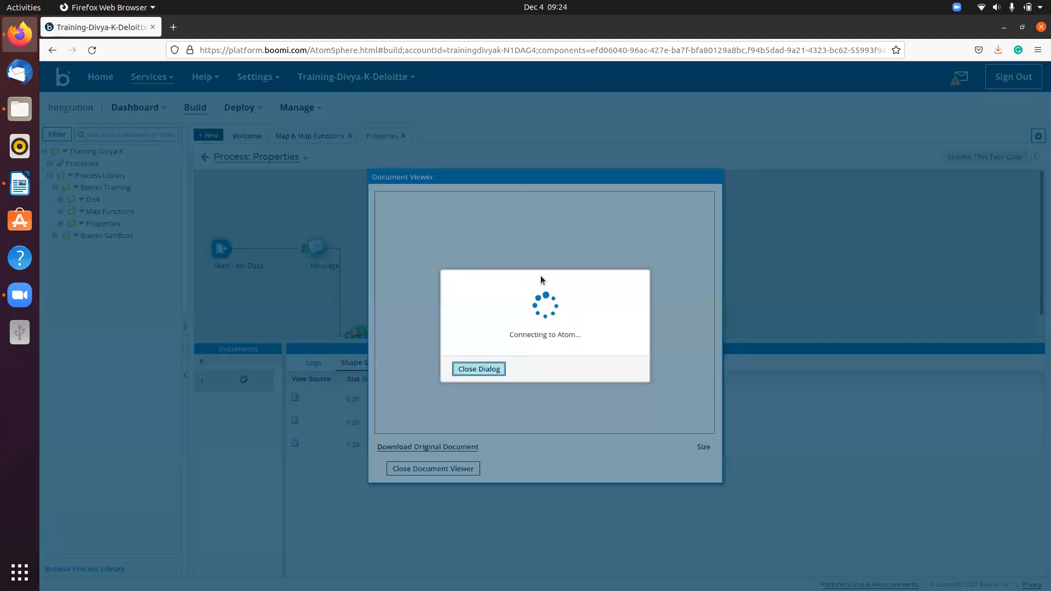
{"action": "left_click", "coordinate": [478, 372]}
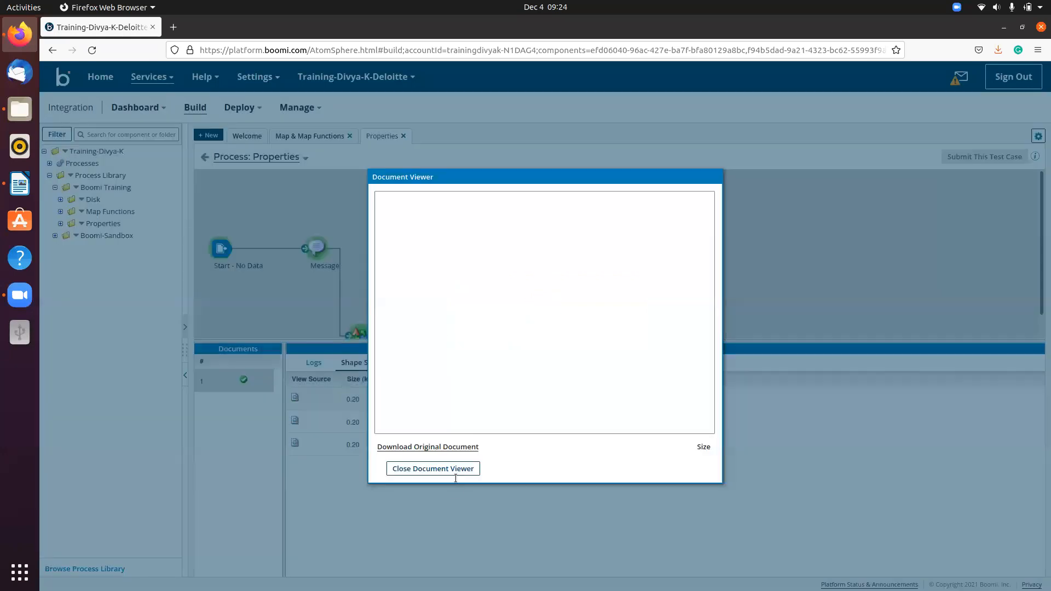
{"action": "left_click", "coordinate": [453, 470]}
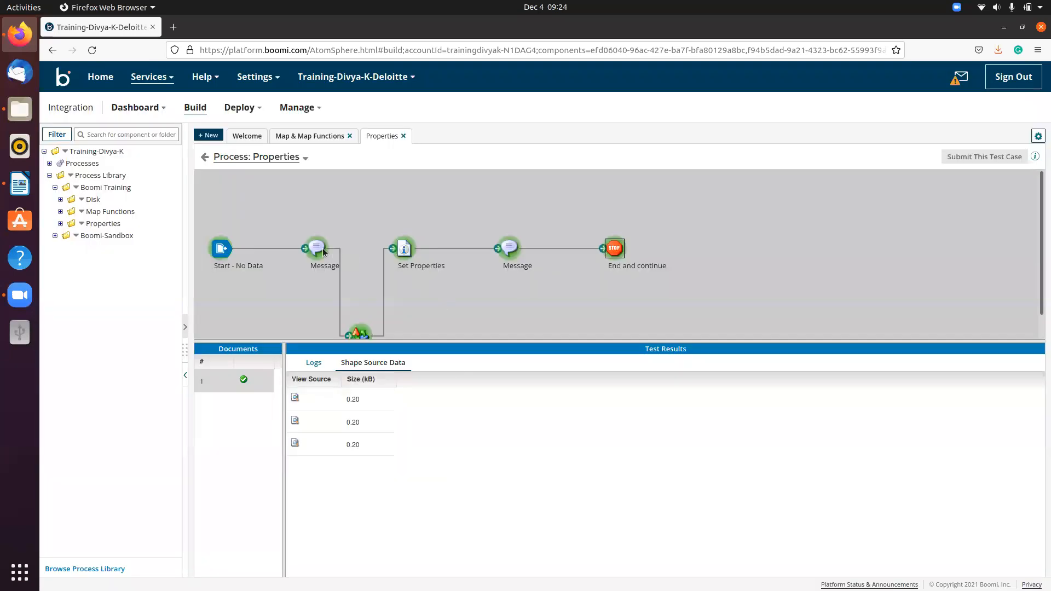
View the Data Process shape's source document and examine the Contact records it receives before the split.
{"action": "left_click", "coordinate": [360, 332]}
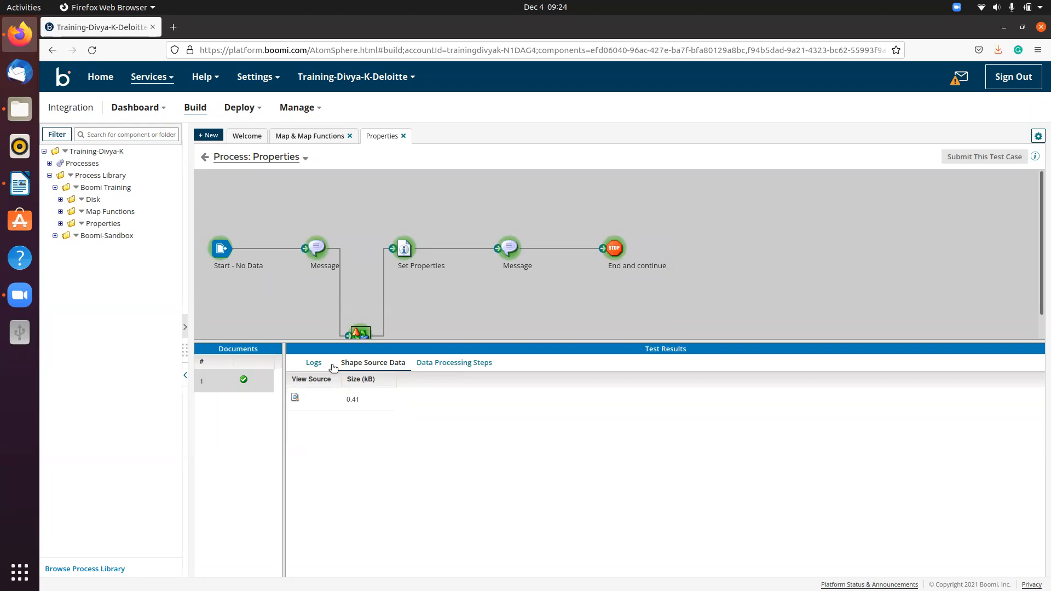
{"action": "left_click", "coordinate": [295, 399]}
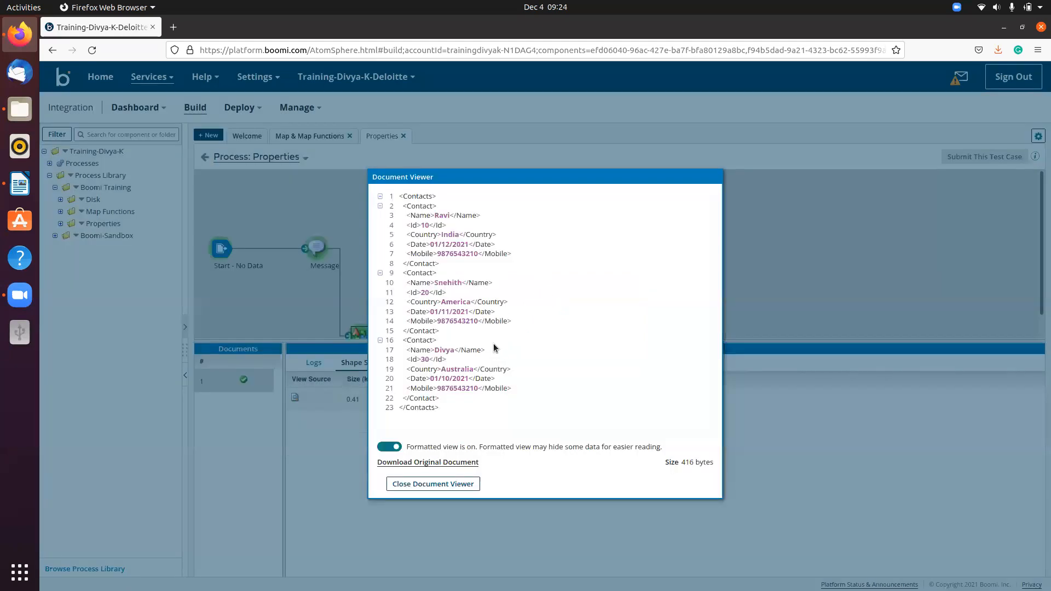
{"action": "left_click_drag", "start_coordinate": [400, 197], "coordinate": [434, 270]}
{"action": "left_click", "coordinate": [430, 238]}
{"action": "left_click", "coordinate": [465, 483]}
Examine the first and second source documents reaching the Set Properties shape after the split.
{"action": "left_click", "coordinate": [410, 271]}
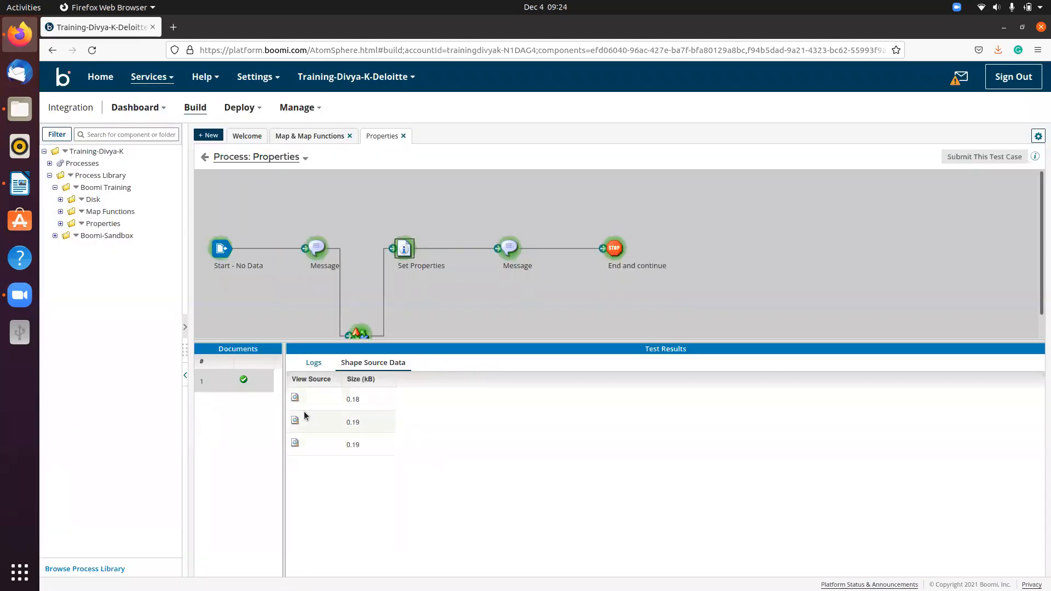
{"action": "left_click", "coordinate": [294, 398]}
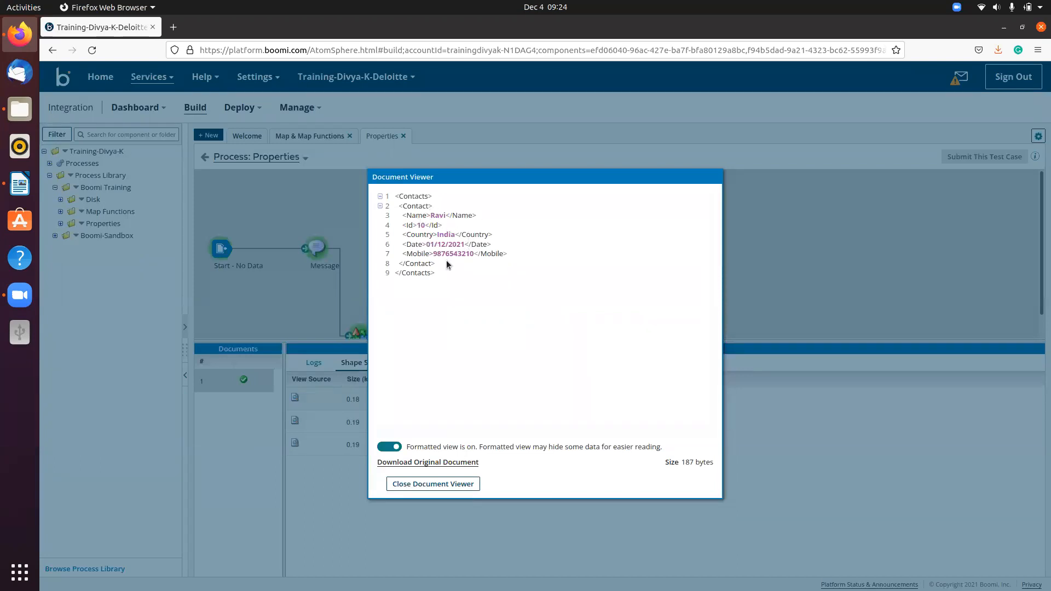
{"action": "left_click", "coordinate": [433, 484]}
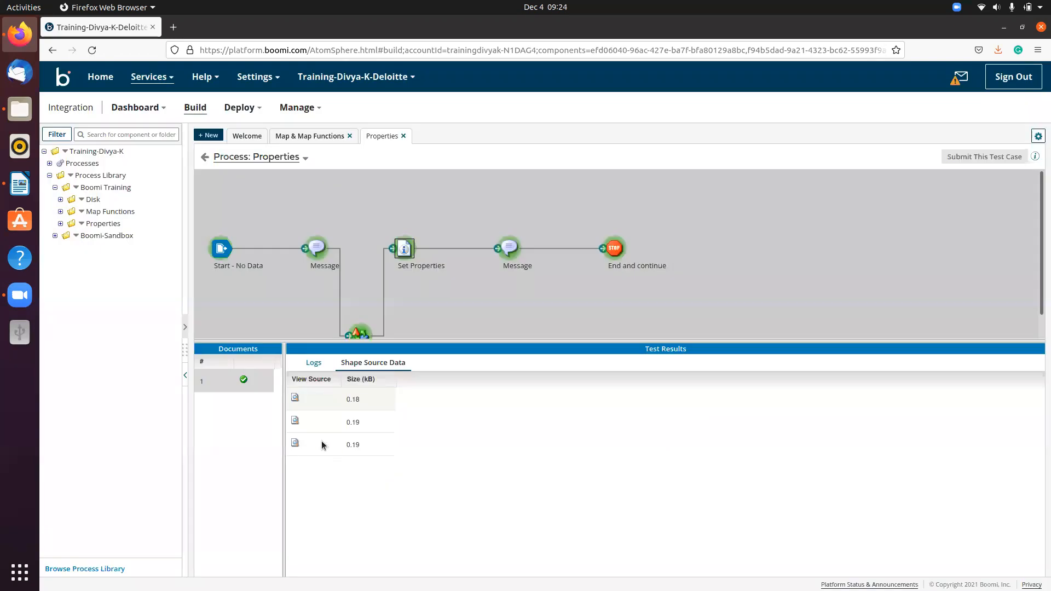
{"action": "left_click", "coordinate": [294, 421]}
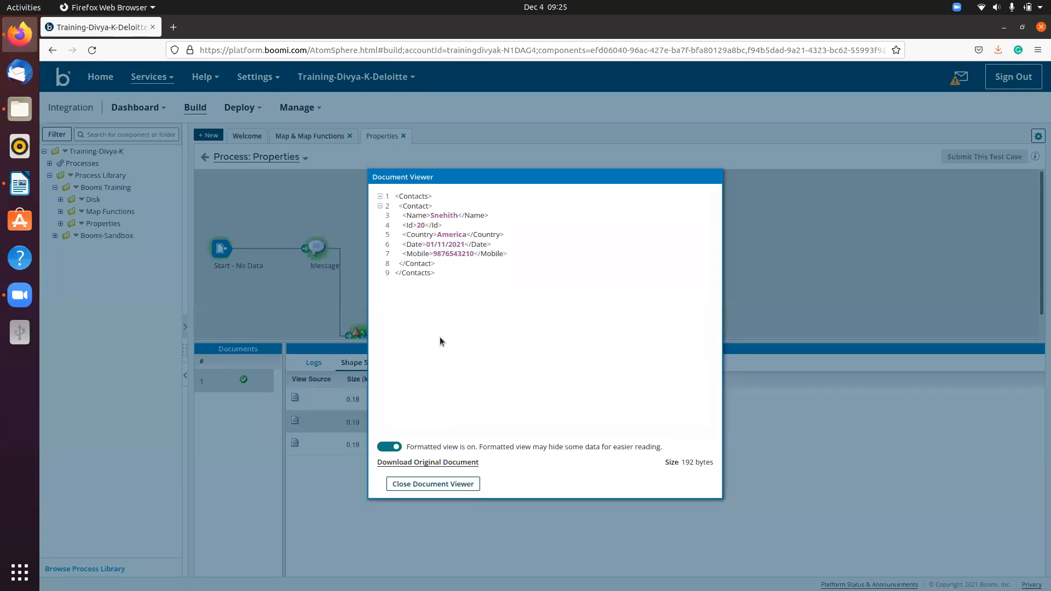
{"action": "left_click", "coordinate": [436, 484]}
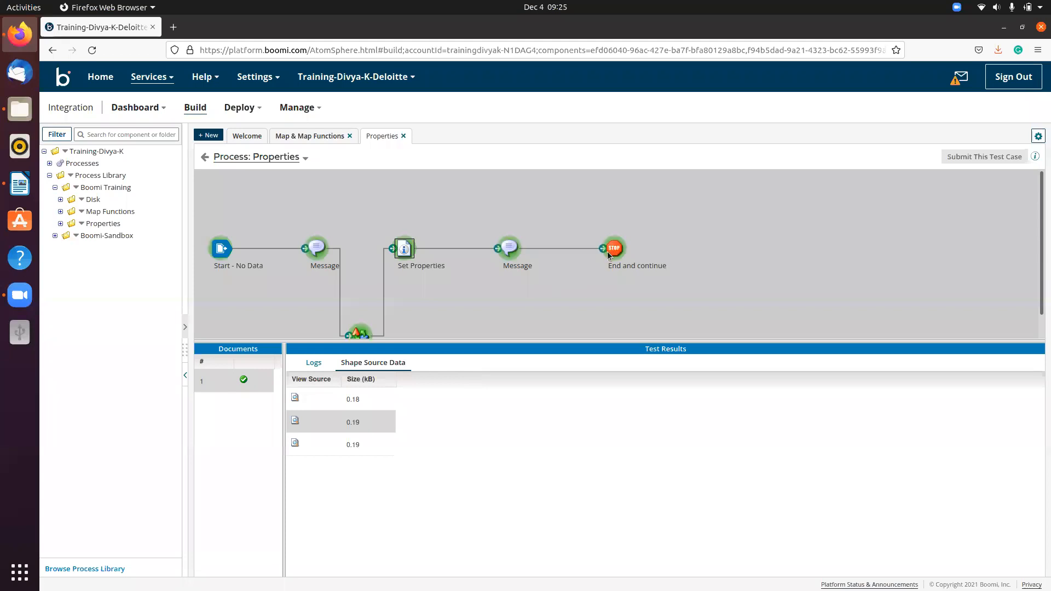
Examine the dynamic document, dynamic process and process property values in the first End and continue source document.
{"action": "left_click", "coordinate": [295, 395]}
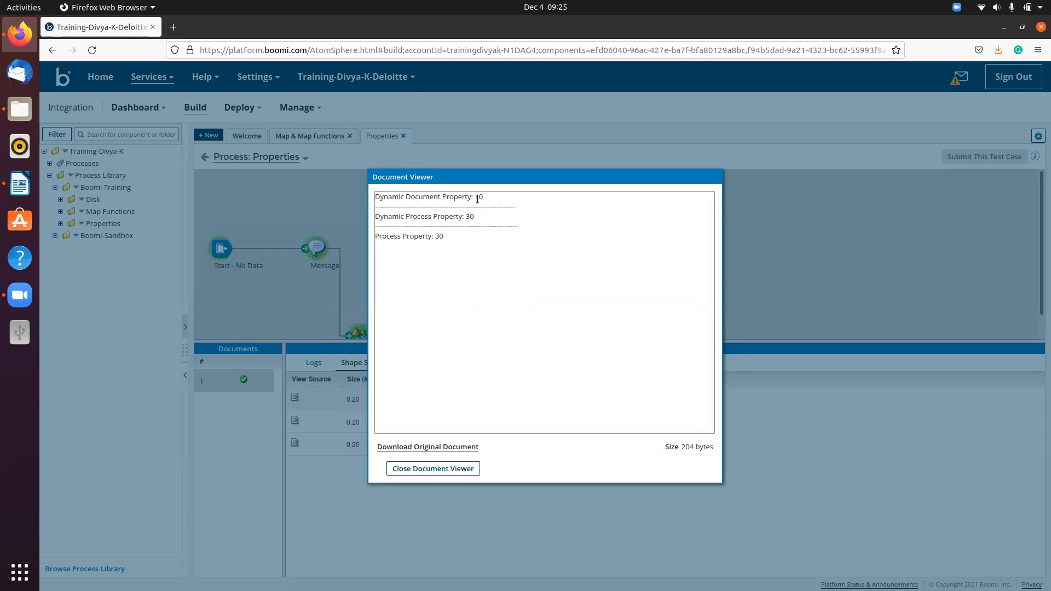
{"action": "left_click_drag", "start_coordinate": [486, 197], "coordinate": [474, 197]}
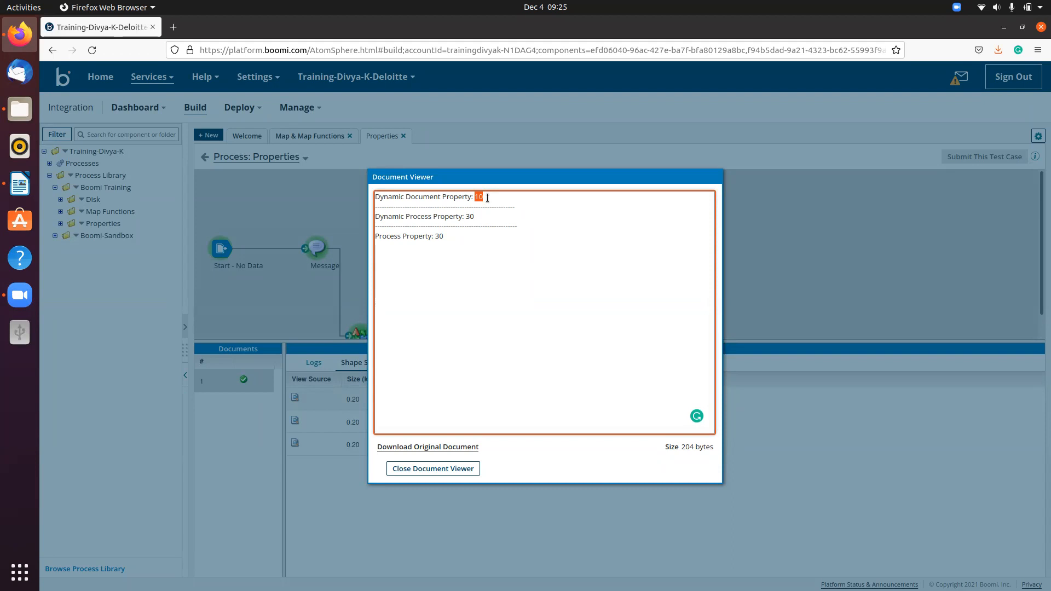
{"action": "left_click", "coordinate": [486, 211]}
{"action": "left_click_drag", "start_coordinate": [482, 216], "coordinate": [368, 219]}
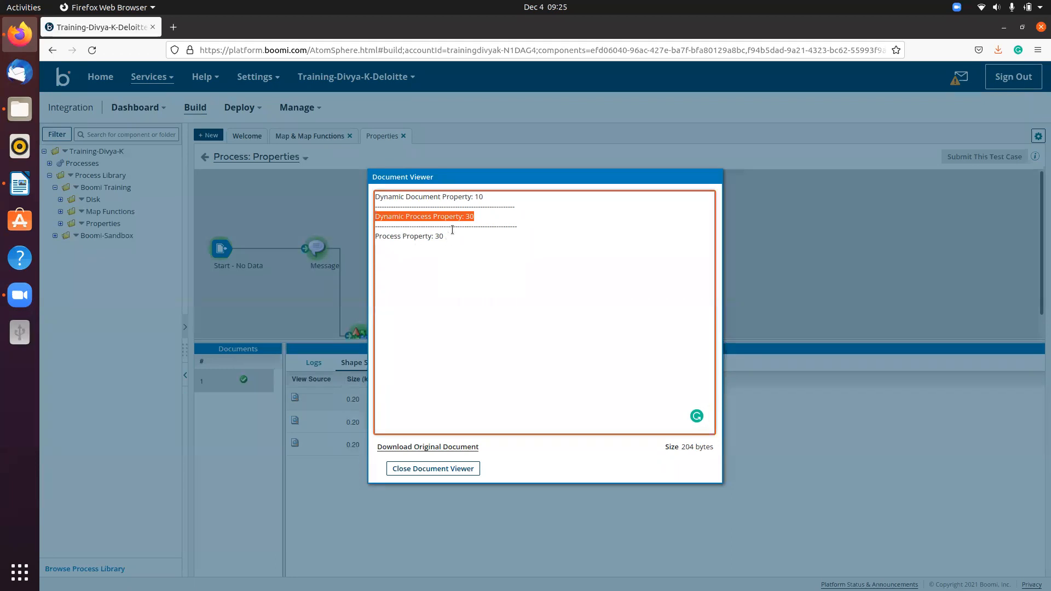
{"action": "left_click", "coordinate": [453, 230]}
{"action": "left_click_drag", "start_coordinate": [445, 236], "coordinate": [371, 220]}
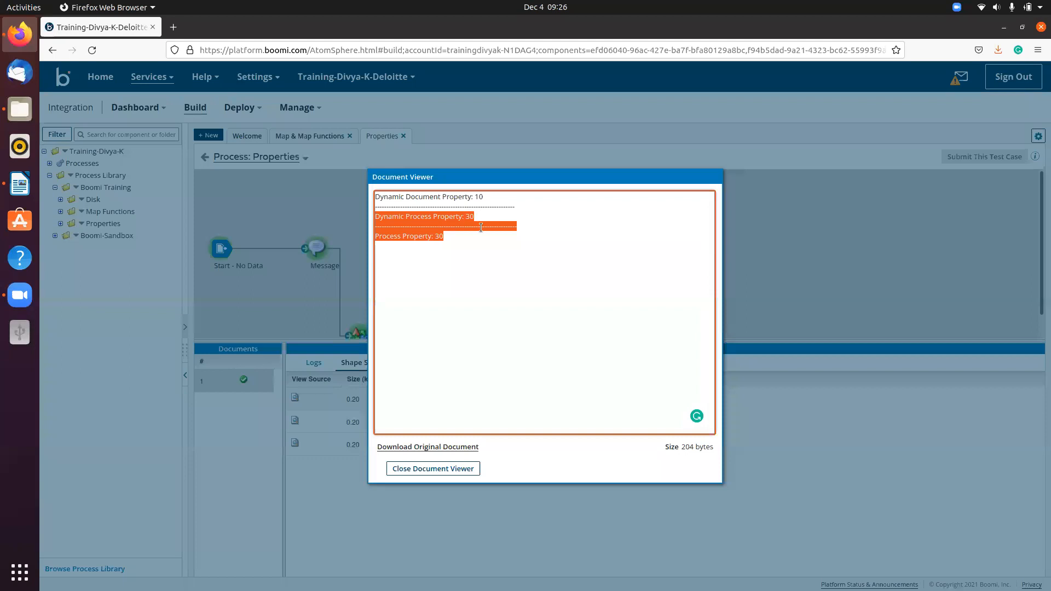
{"action": "left_click", "coordinate": [455, 239]}
{"action": "left_click_drag", "start_coordinate": [455, 239], "coordinate": [369, 214]}
{"action": "left_click", "coordinate": [394, 237]}
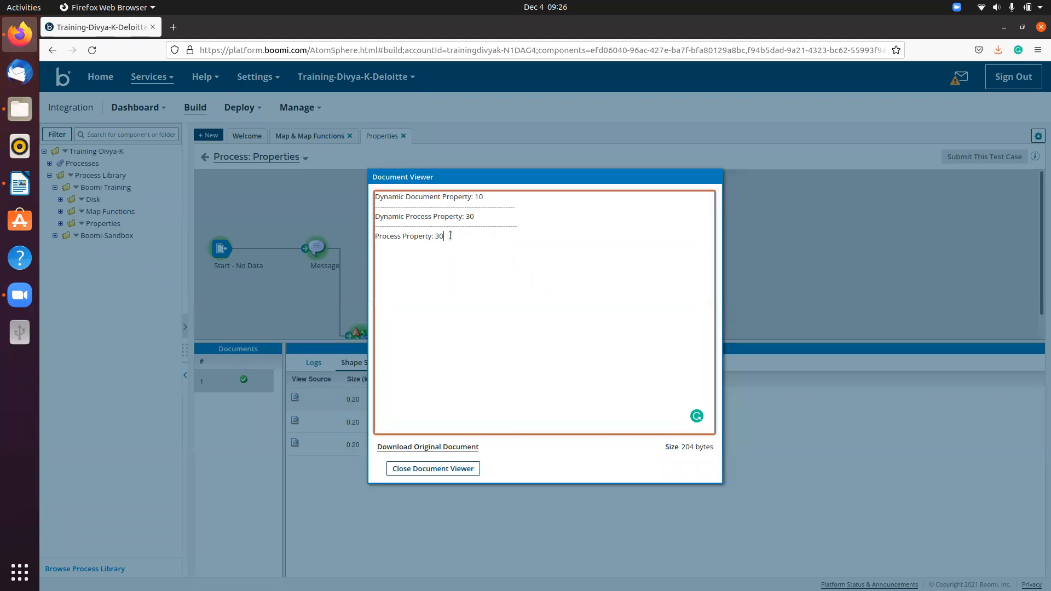
{"action": "left_click_drag", "start_coordinate": [413, 242], "coordinate": [367, 216]}
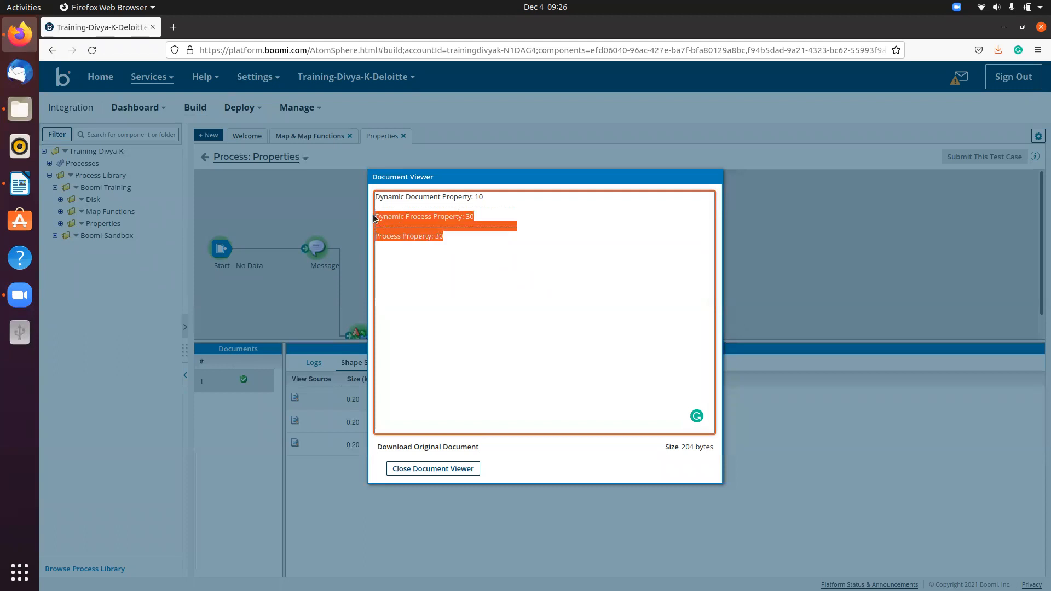
{"action": "left_click", "coordinate": [445, 469]}
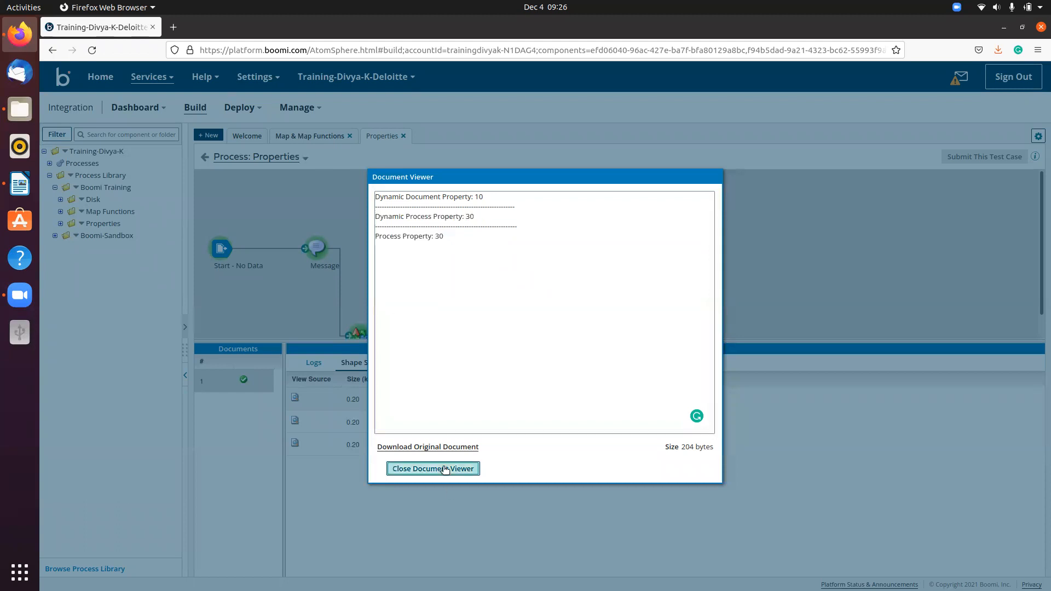
Check the Id in the third source document of the second Message shape.
{"action": "left_click", "coordinate": [505, 244]}
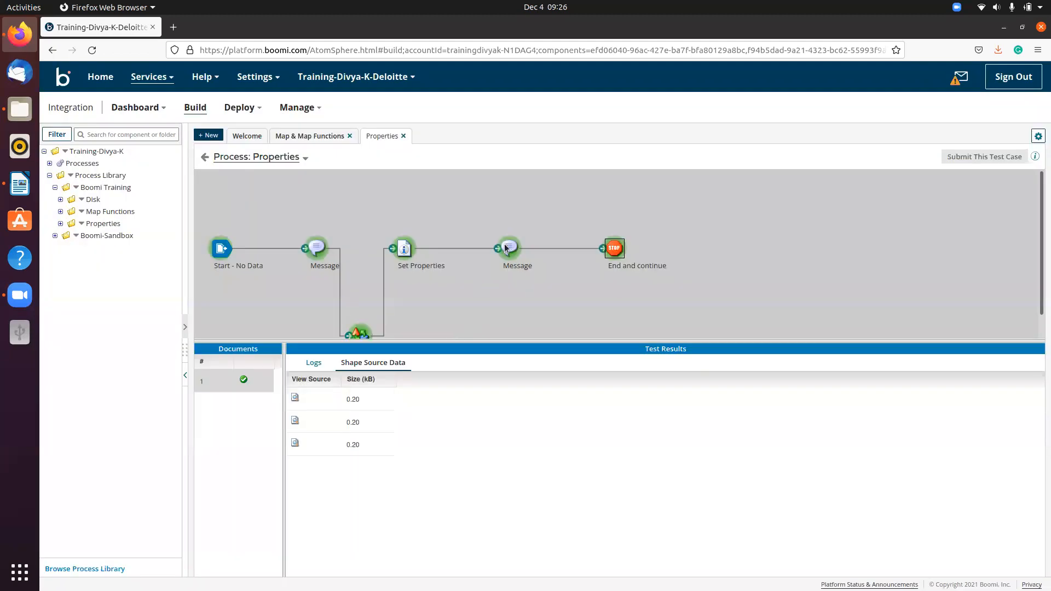
{"action": "left_click", "coordinate": [296, 443]}
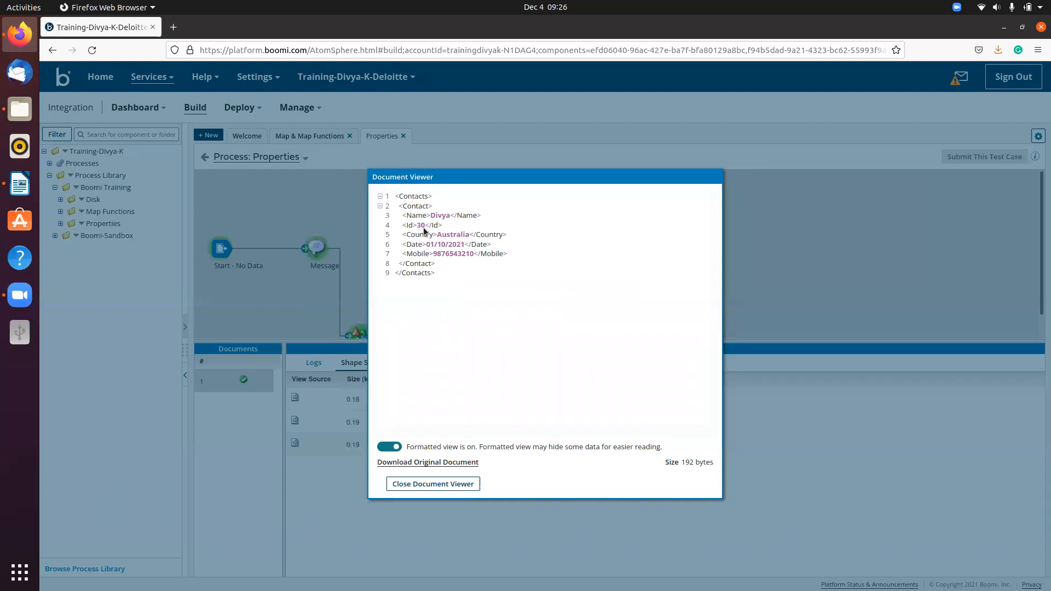
{"action": "left_click", "coordinate": [437, 485]}
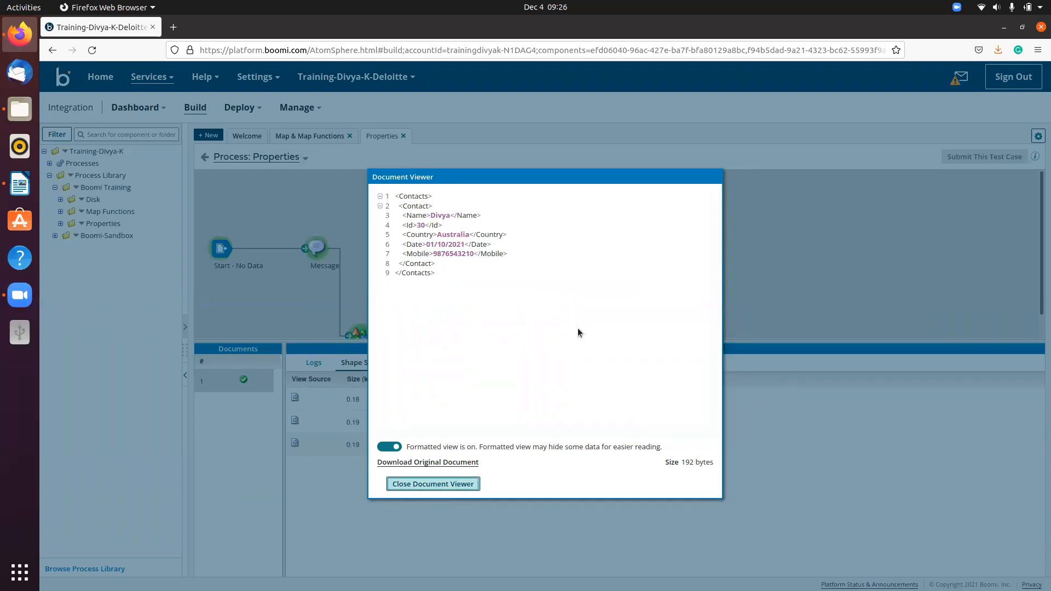
Examine the three property values in the second End and continue source document.
{"action": "left_click", "coordinate": [618, 248]}
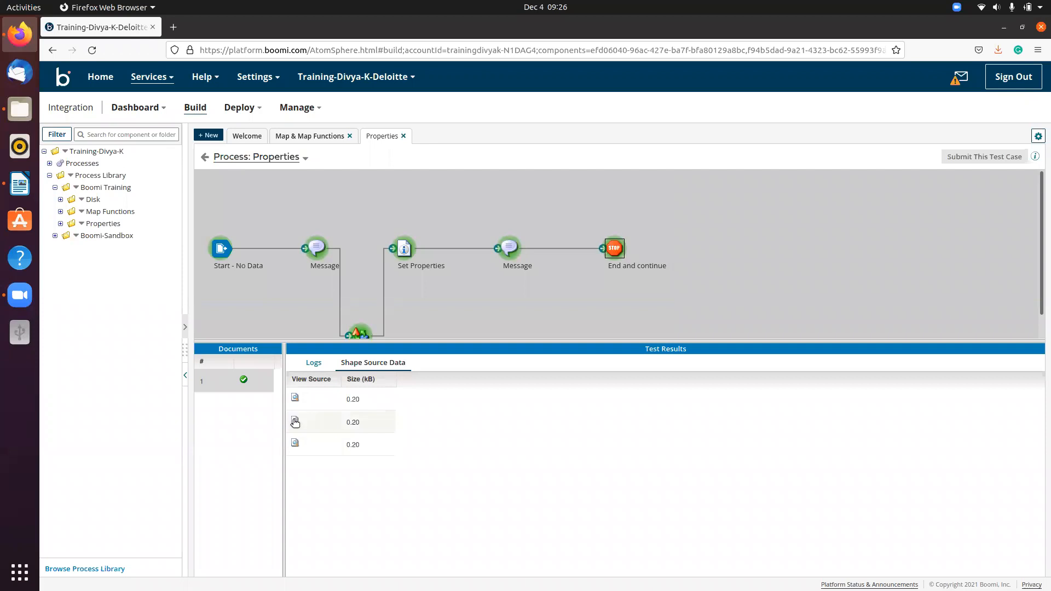
{"action": "left_click", "coordinate": [295, 421]}
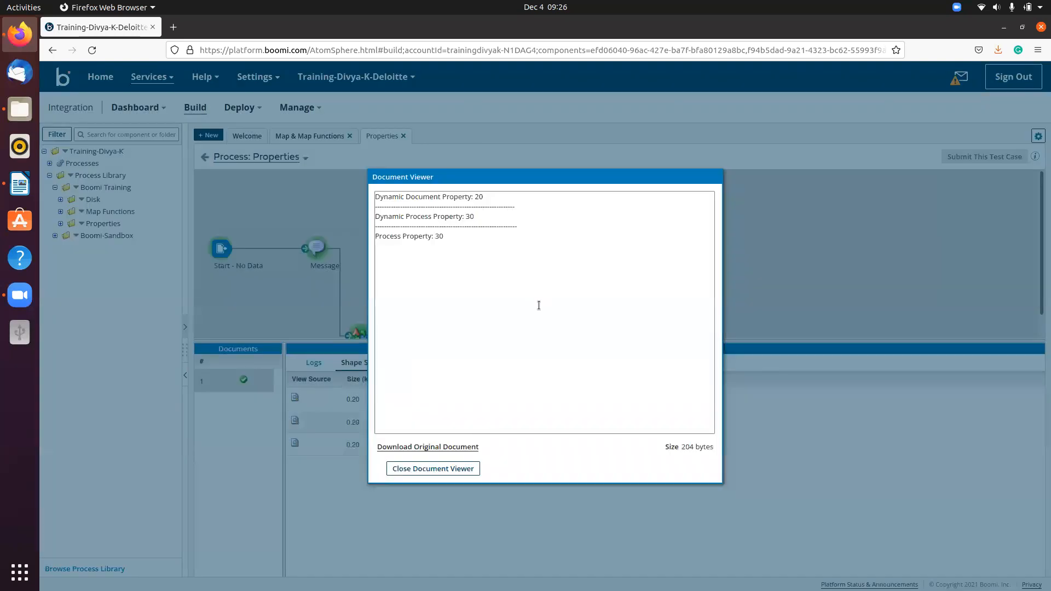
{"action": "left_click_drag", "start_coordinate": [484, 197], "coordinate": [447, 196]}
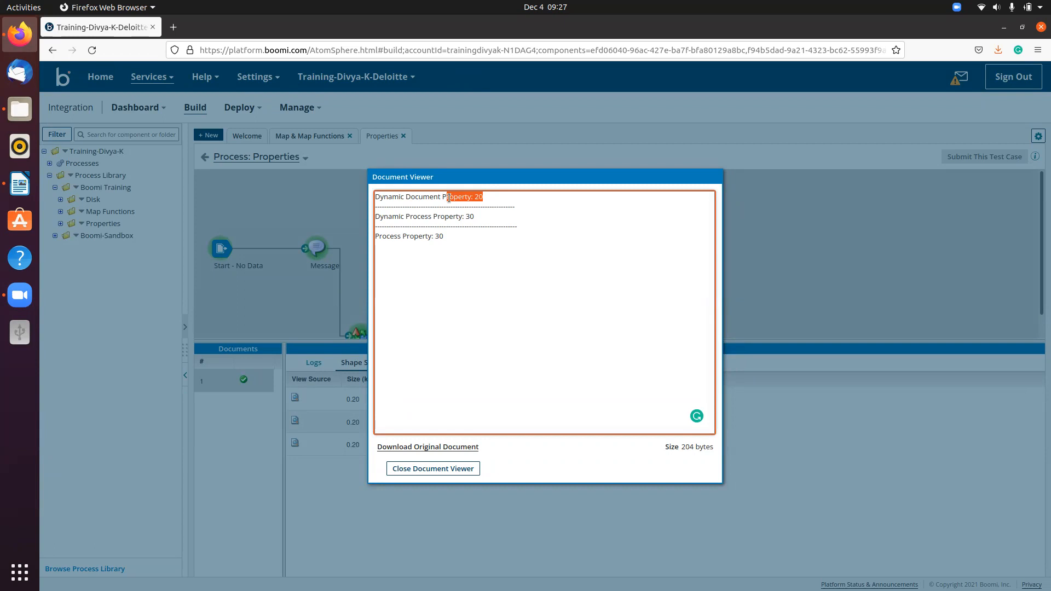
{"action": "left_click", "coordinate": [492, 199]}
{"action": "left_click_drag", "start_coordinate": [475, 217], "coordinate": [374, 215]}
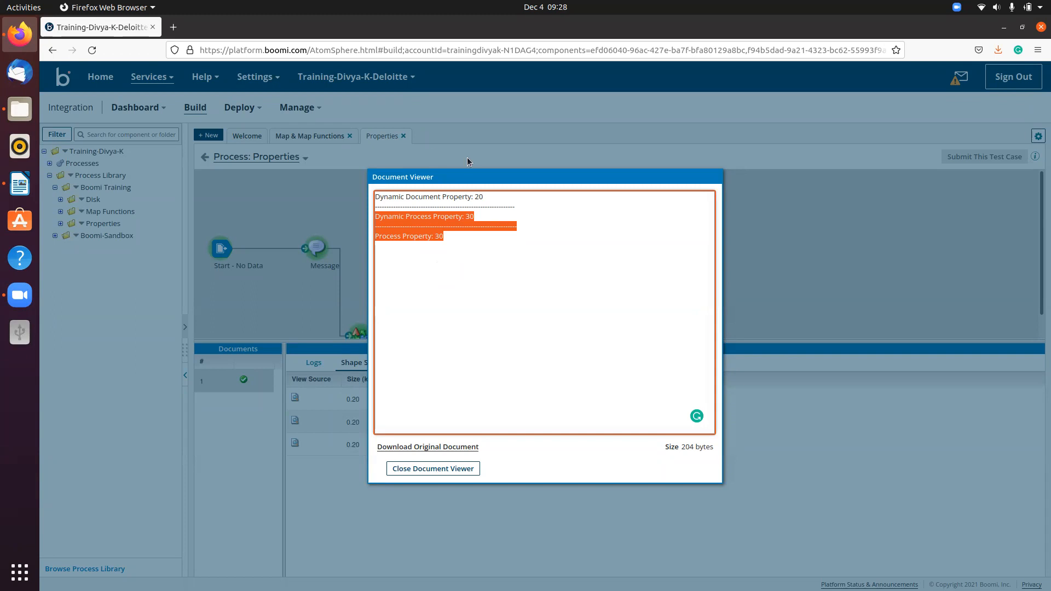
In the LibreOffice Writer notes, add the line "- The value will exists til the end of the document." under DDP.
{"action": "left_click", "coordinate": [20, 184]}
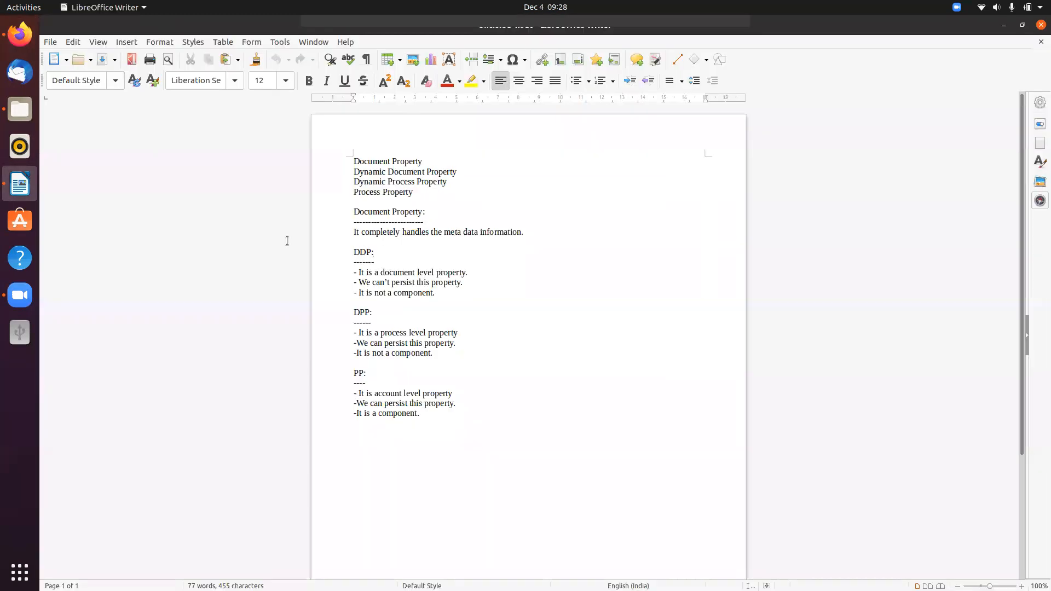
{"action": "left_click", "coordinate": [455, 293]}
{"action": "key", "text": "Return"}
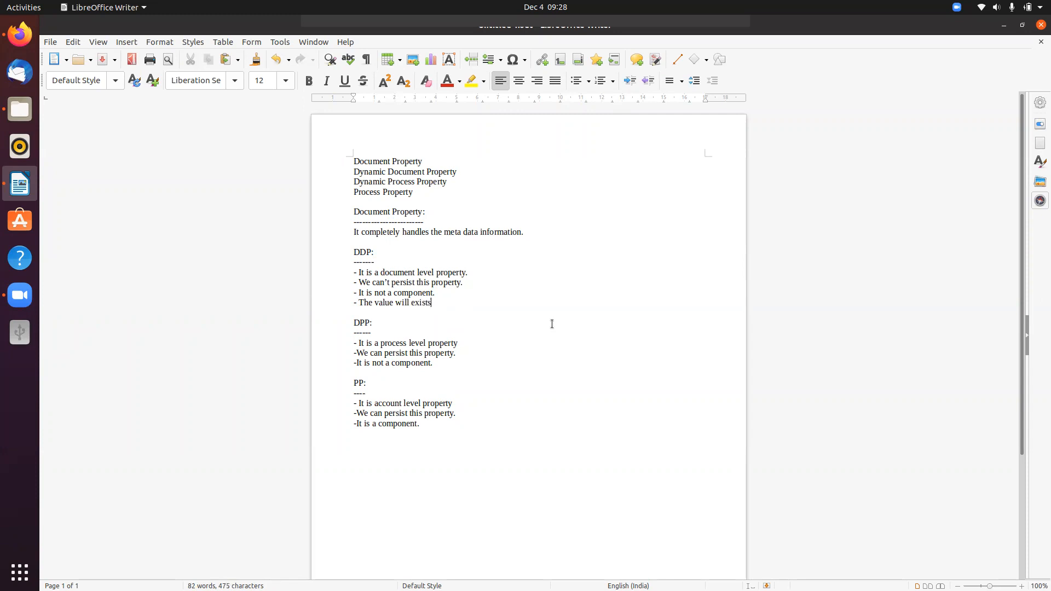
{"action": "type", "text": "til the end of the document."}
Back in Firefox, leave the test results and move Set Properties, Message and End and continue together away from Data Process, detaching its connection.
{"action": "left_click", "coordinate": [22, 35]}
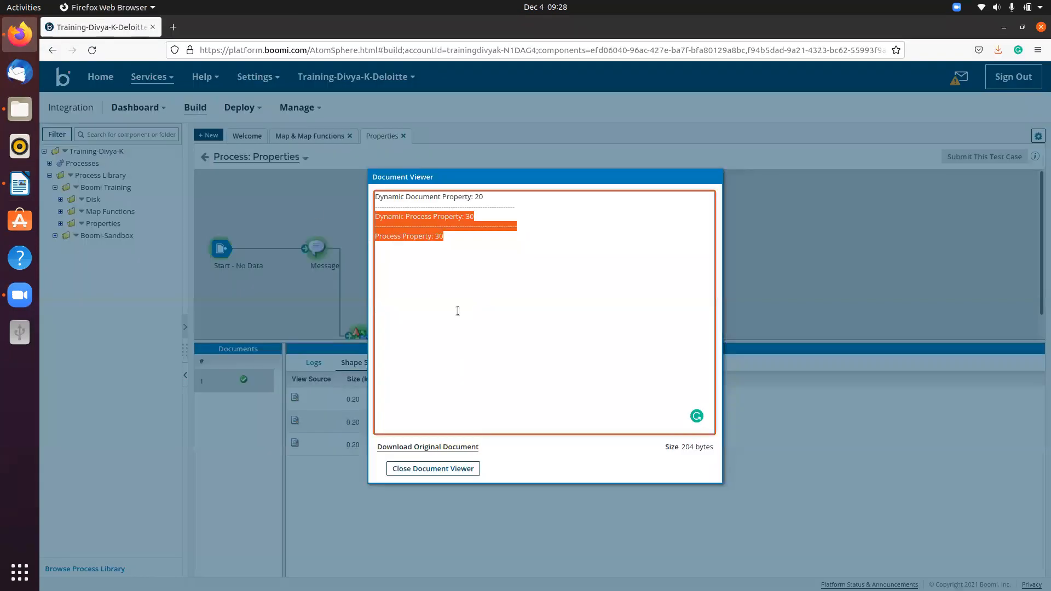
{"action": "left_click", "coordinate": [468, 469]}
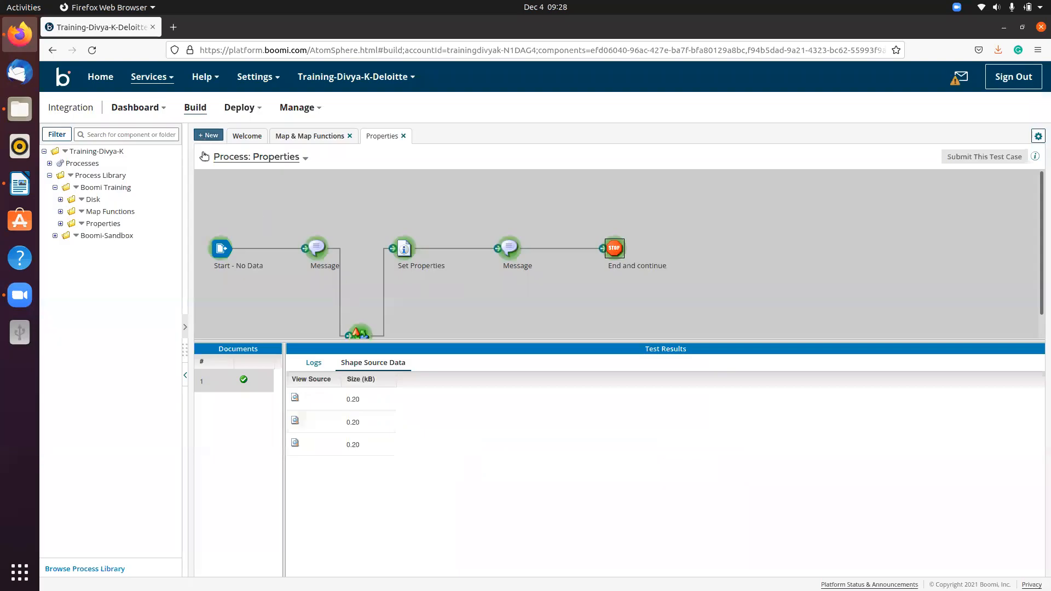
{"action": "left_click", "coordinate": [204, 156]}
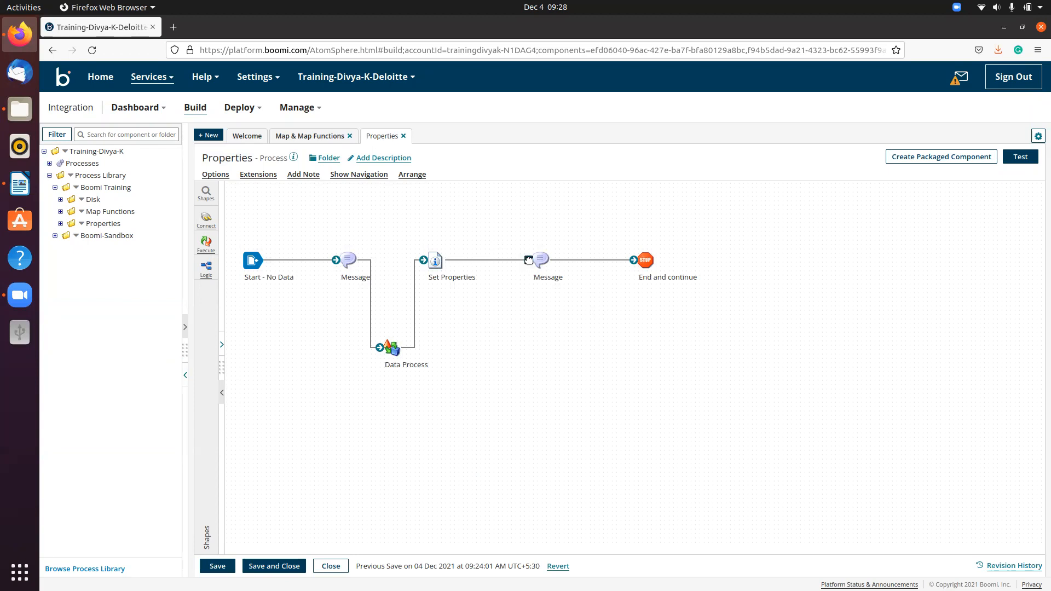
{"action": "left_click_drag", "start_coordinate": [529, 261], "coordinate": [540, 269]}
{"action": "mouse_move", "coordinate": [433, 265]}
{"action": "left_click_drag", "start_coordinate": [417, 228], "coordinate": [717, 327]}
{"action": "left_click_drag", "start_coordinate": [441, 261], "coordinate": [586, 251]}
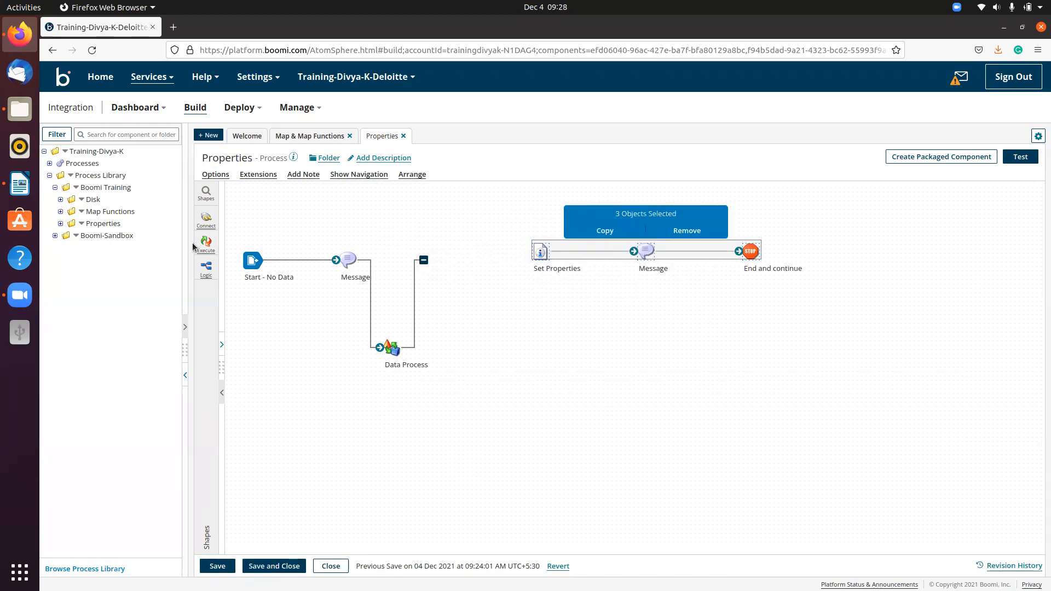
Add a Branch shape with 2 branches before Set Properties and connect Data Process to it.
{"action": "left_click", "coordinate": [206, 268]}
{"action": "left_click_drag", "start_coordinate": [265, 230], "coordinate": [843, 280]}
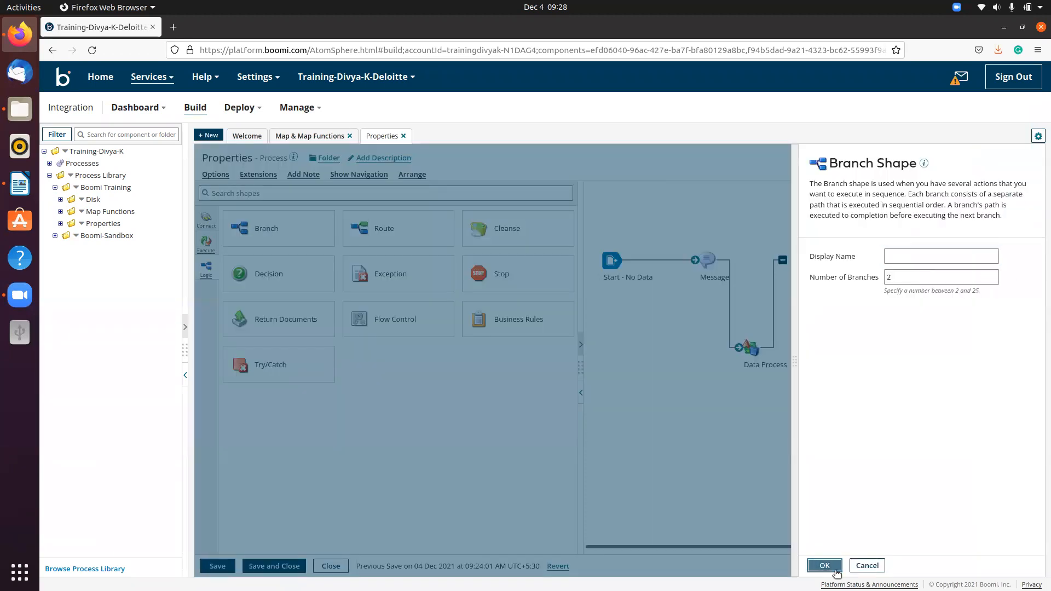
{"action": "left_click", "coordinate": [836, 572]}
{"action": "left_click", "coordinate": [581, 392]}
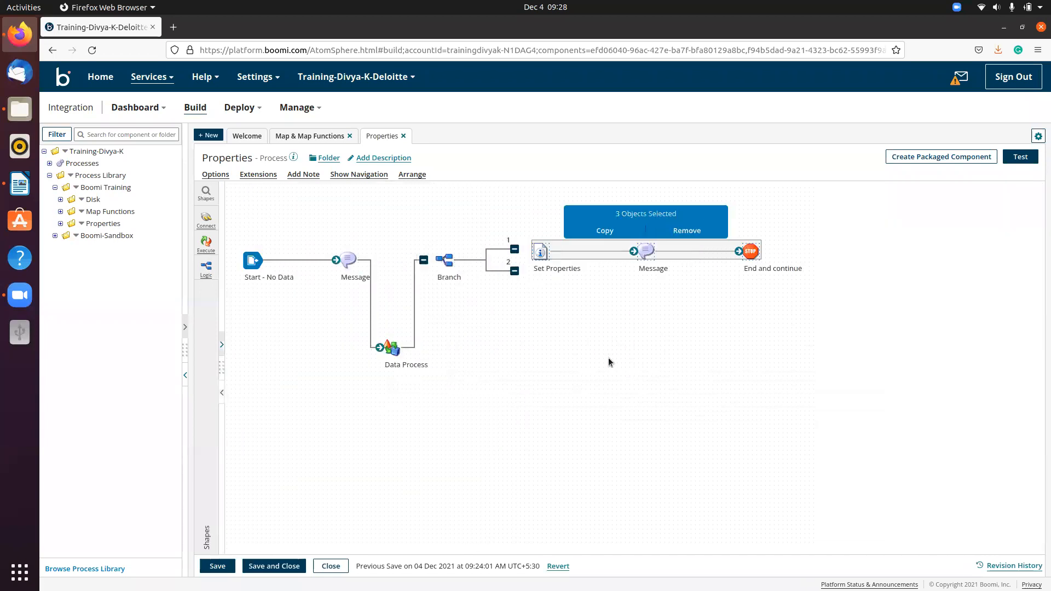
{"action": "left_click_drag", "start_coordinate": [424, 260], "coordinate": [443, 259]}
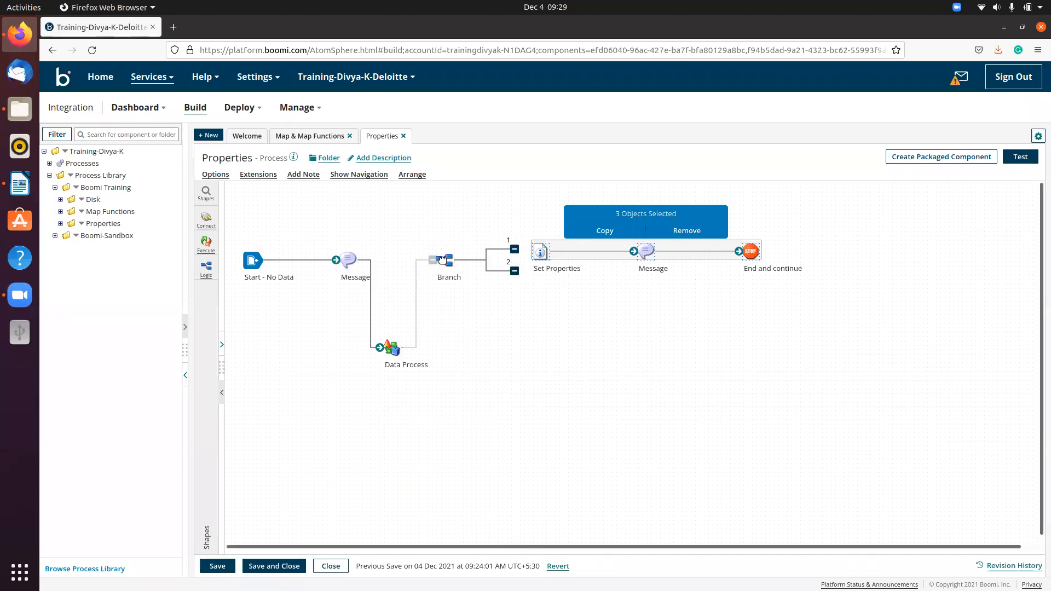
Check the allowed number of branches in the Branch shape's settings and accept it with 2 branches.
{"action": "double_click", "coordinate": [446, 260]}
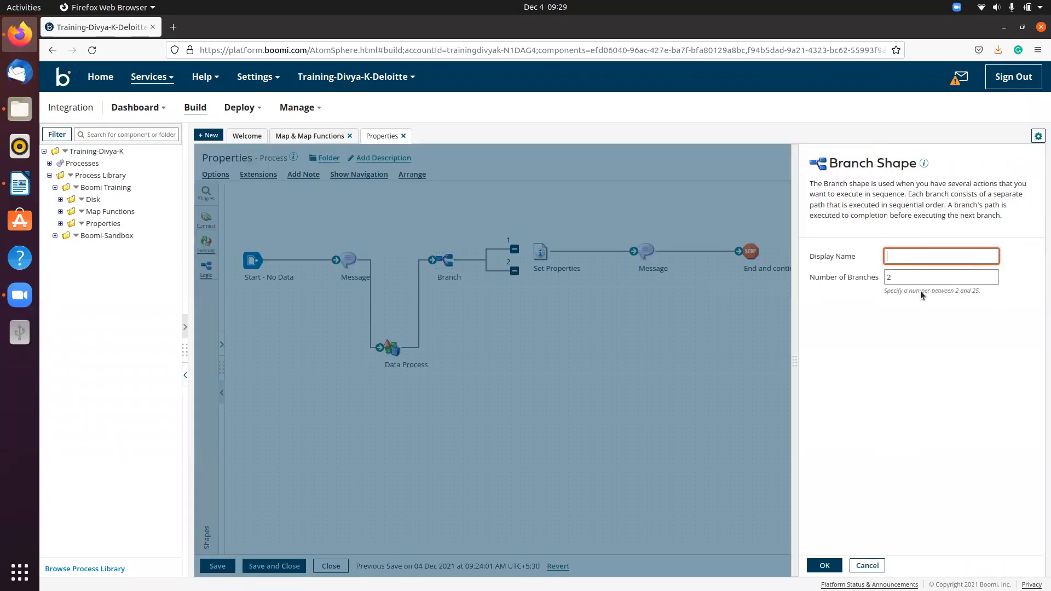
{"action": "left_click_drag", "start_coordinate": [987, 288], "coordinate": [974, 291]}
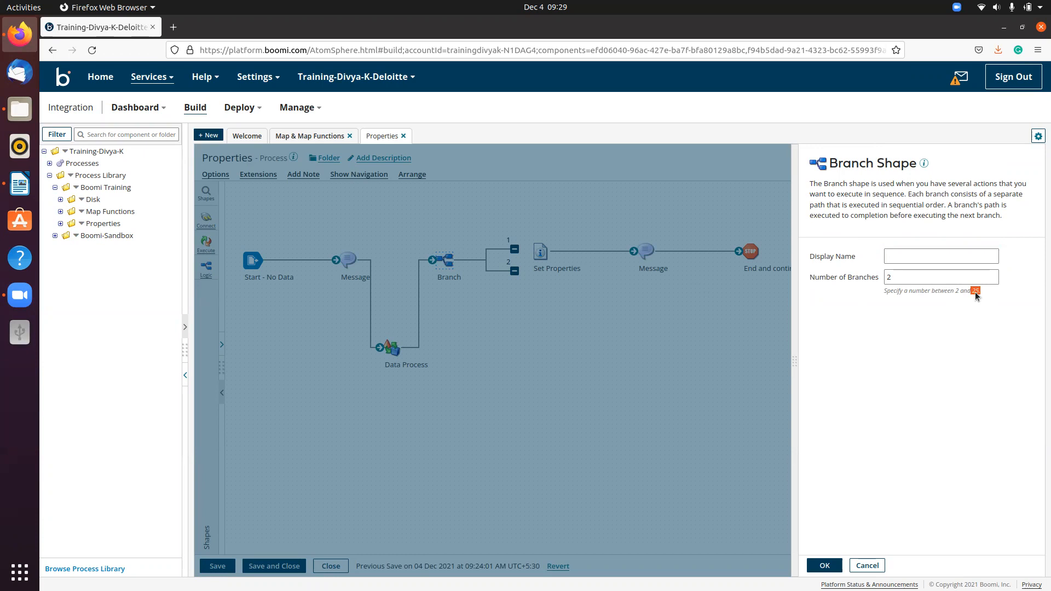
{"action": "left_click", "coordinate": [826, 566]}
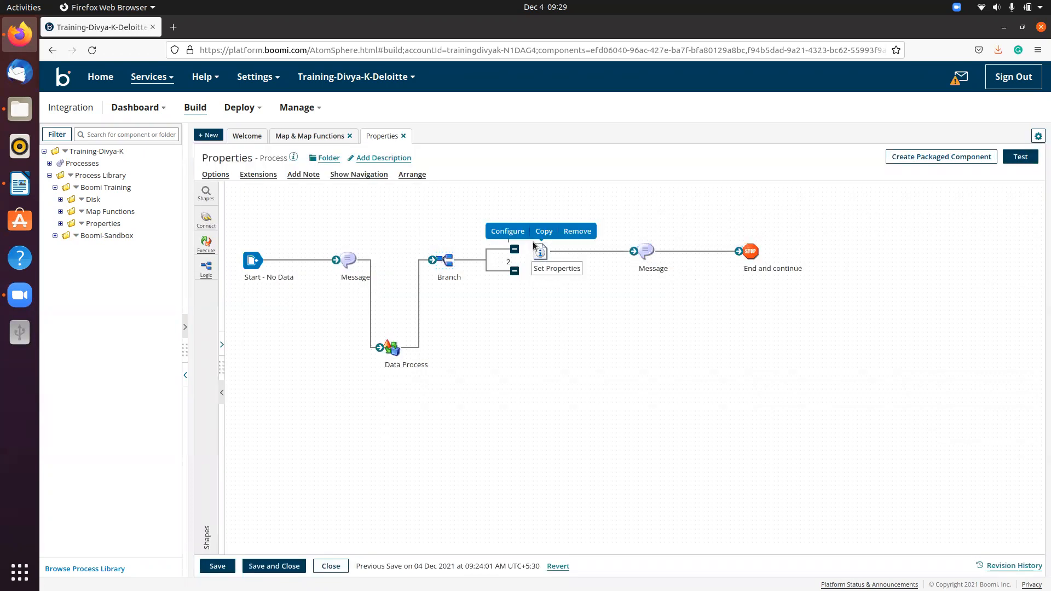
Connect branch 1 to Set Properties and attach a copy of Message and End and continue to branch 2.
{"action": "left_click_drag", "start_coordinate": [512, 250], "coordinate": [531, 337]}
{"action": "left_click_drag", "start_coordinate": [623, 217], "coordinate": [858, 321]}
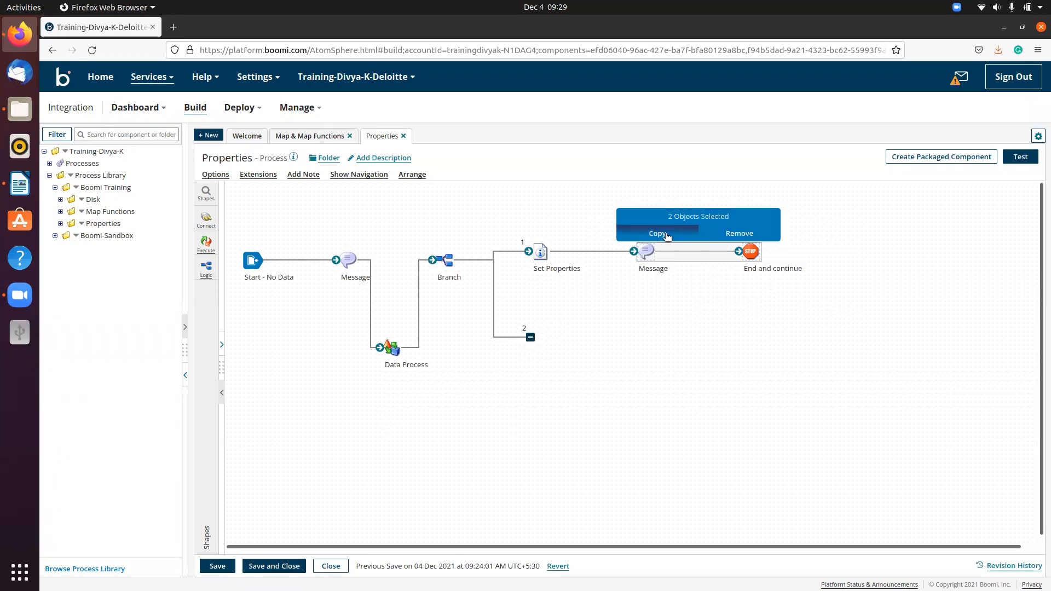
{"action": "left_click", "coordinate": [657, 233]}
{"action": "left_click", "coordinate": [543, 340]}
{"action": "left_click_drag", "start_coordinate": [531, 337], "coordinate": [557, 348]}
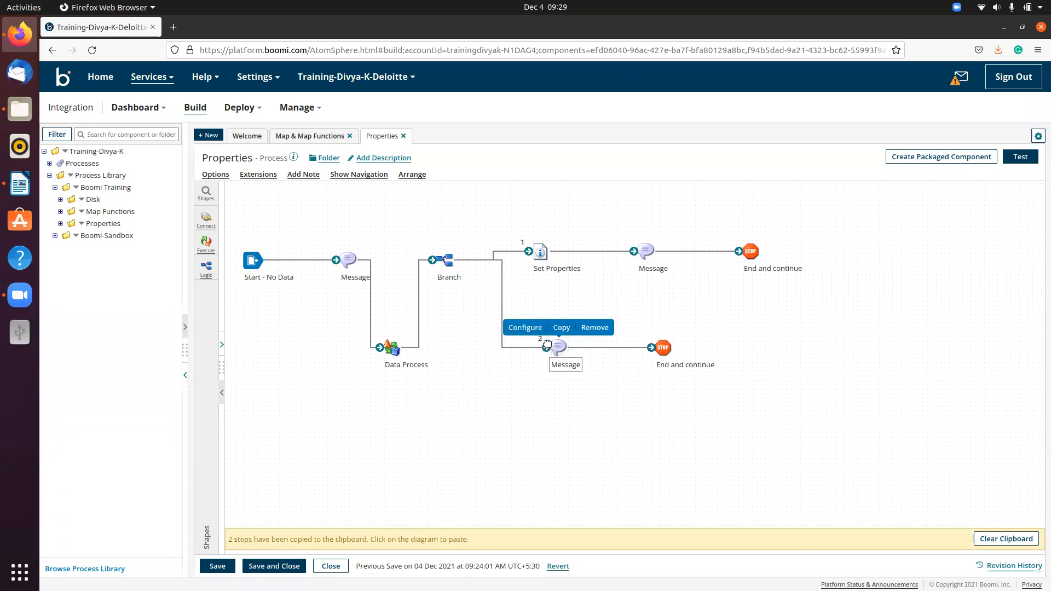
Move the copied Message and End and continue up into a straight row on branch 2.
{"action": "left_click", "coordinate": [554, 350]}
{"action": "left_click_drag", "start_coordinate": [554, 351], "coordinate": [536, 333]}
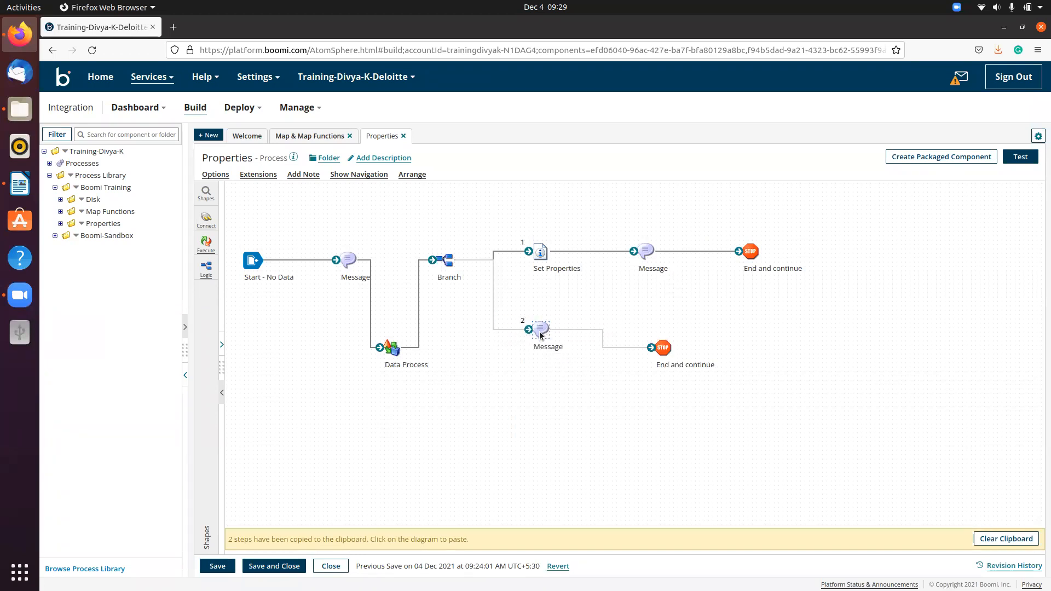
{"action": "left_click_drag", "start_coordinate": [663, 349], "coordinate": [655, 332]}
{"action": "left_click_drag", "start_coordinate": [501, 221], "coordinate": [774, 281]}
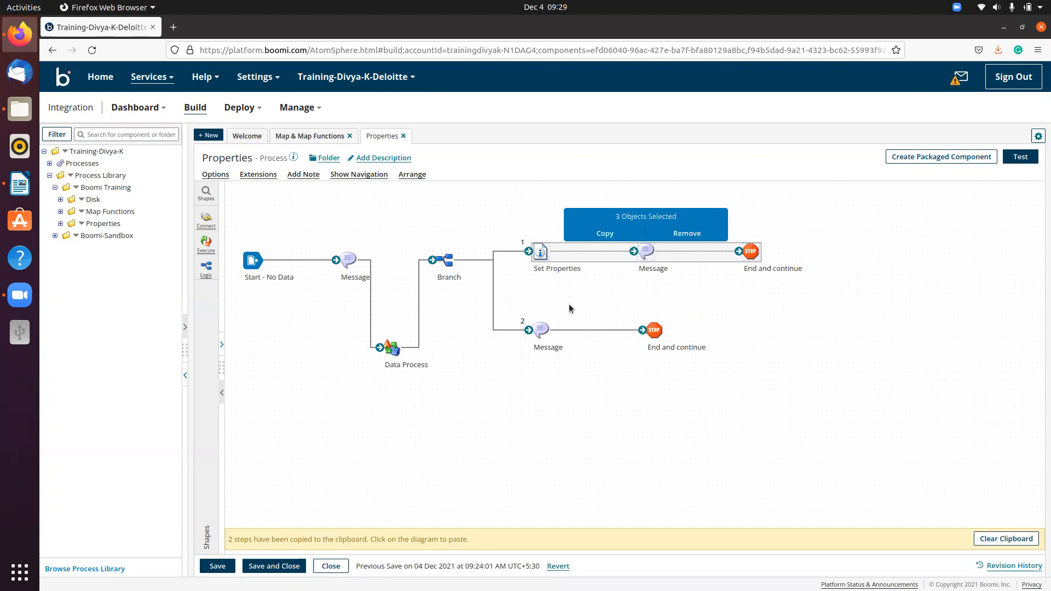
{"action": "left_click_drag", "start_coordinate": [529, 309], "coordinate": [732, 377]}
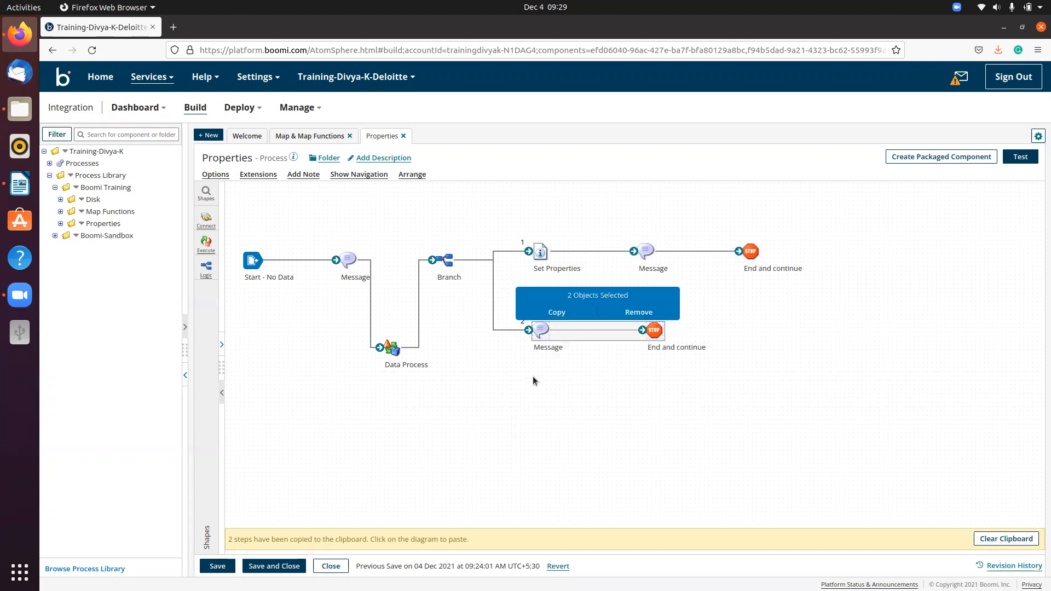
{"action": "left_click_drag", "start_coordinate": [549, 414], "coordinate": [758, 445]}
{"action": "left_click", "coordinate": [639, 448]}
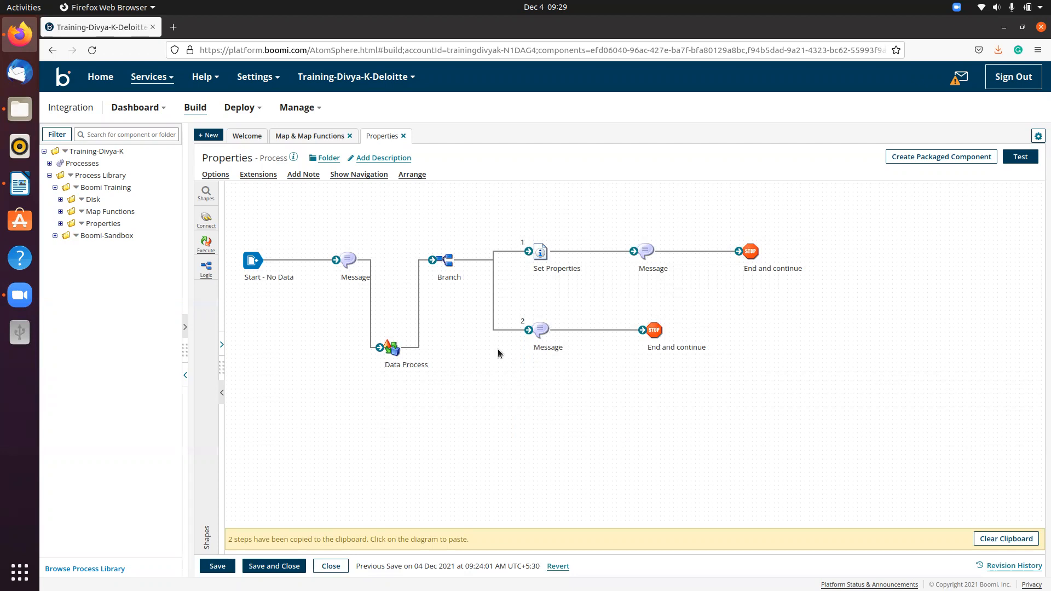
{"action": "left_click_drag", "start_coordinate": [521, 286], "coordinate": [715, 382]}
{"action": "left_click", "coordinate": [635, 432]}
Shift Branch and all its downstream shapes away from Message and place Data Process in line between Message and Branch.
{"action": "left_click_drag", "start_coordinate": [403, 235], "coordinate": [883, 395]}
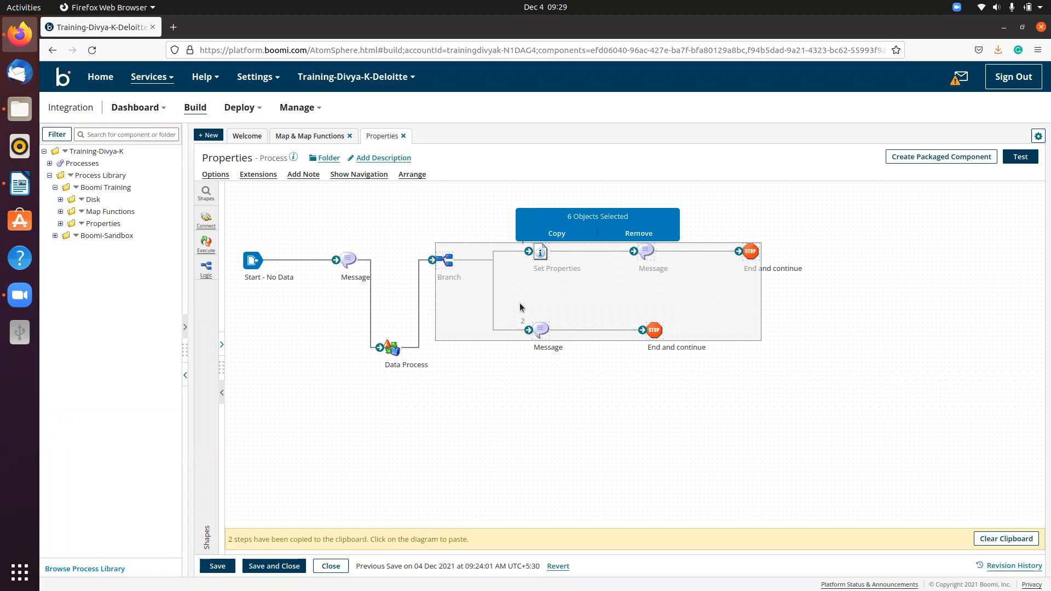
{"action": "left_click_drag", "start_coordinate": [446, 260], "coordinate": [499, 260]}
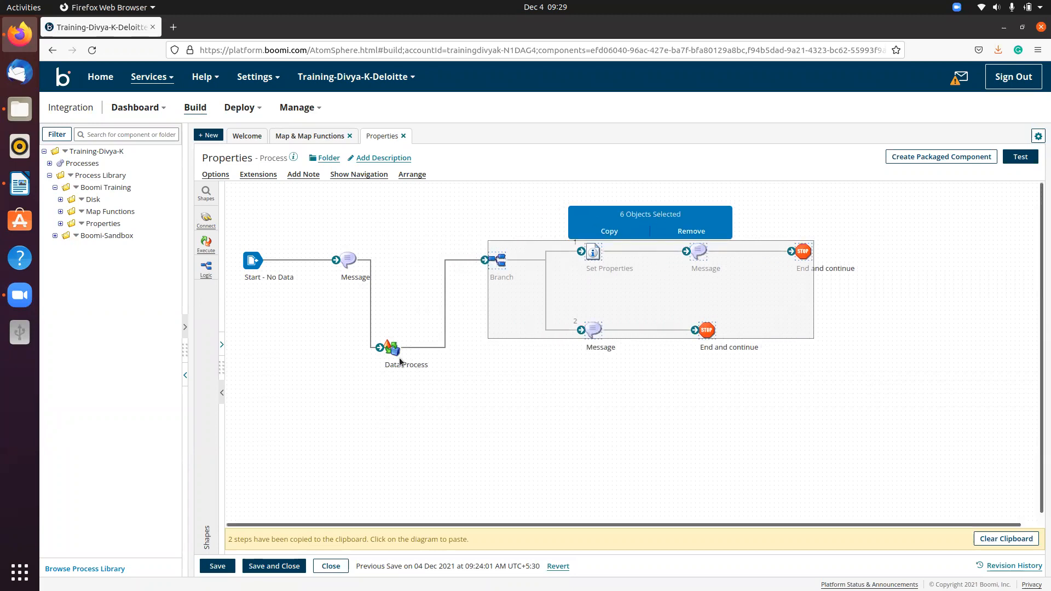
{"action": "left_click", "coordinate": [396, 344]}
{"action": "left_click_drag", "start_coordinate": [396, 343], "coordinate": [430, 267]}
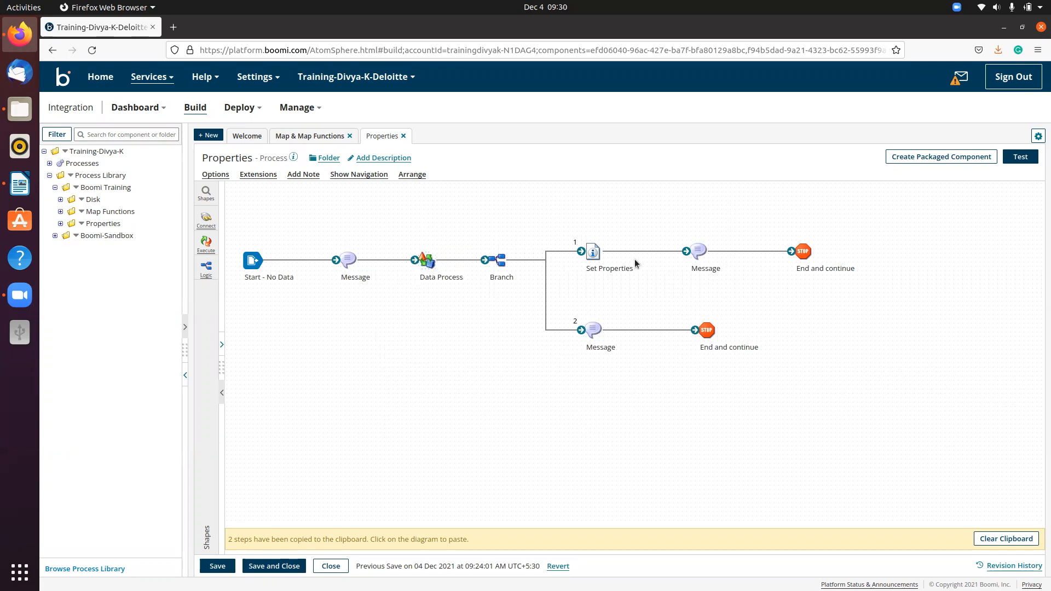
Align the branch 1 shapes with Branch and arrange branch 2's Message and End and continue in a straight row farther below.
{"action": "left_click_drag", "start_coordinate": [594, 251], "coordinate": [601, 258]}
{"action": "left_click_drag", "start_coordinate": [700, 252], "coordinate": [708, 261]}
{"action": "left_click_drag", "start_coordinate": [803, 252], "coordinate": [803, 261]}
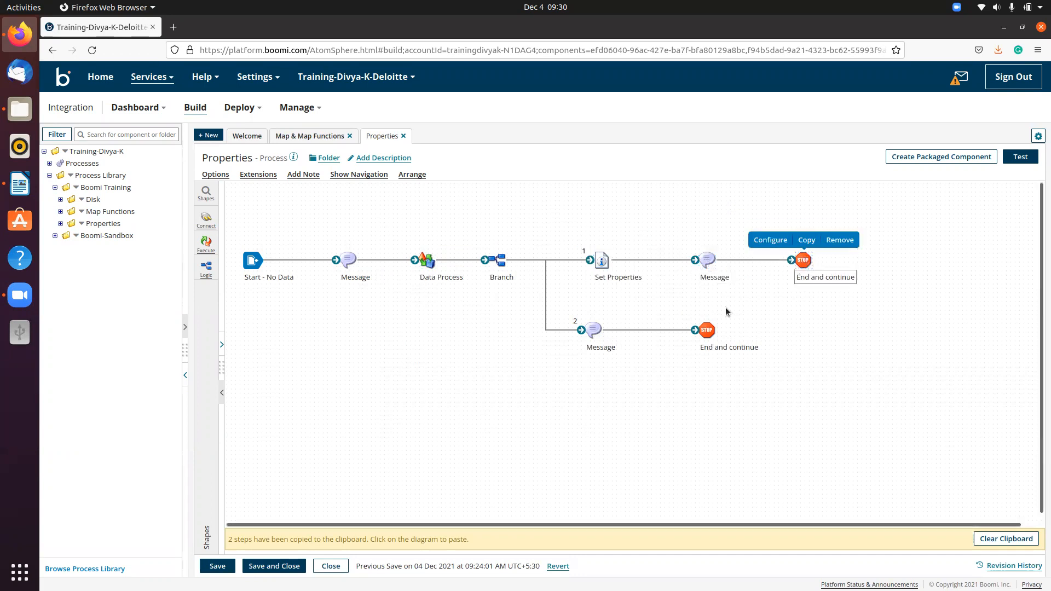
{"action": "left_click_drag", "start_coordinate": [706, 330], "coordinate": [741, 347]}
{"action": "left_click_drag", "start_coordinate": [589, 332], "coordinate": [633, 349]}
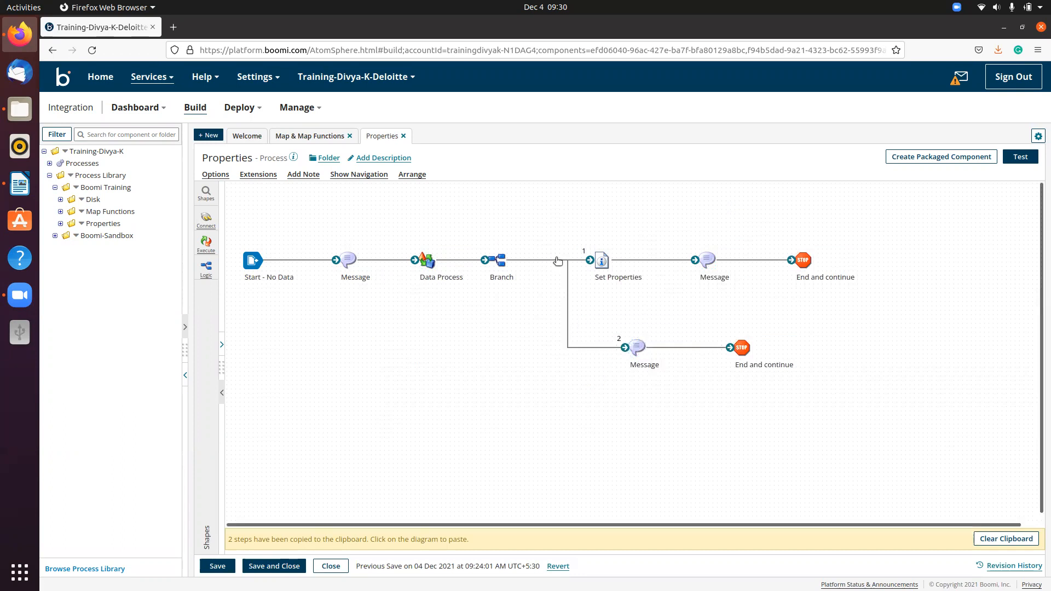
{"action": "left_click_drag", "start_coordinate": [639, 351], "coordinate": [595, 351]}
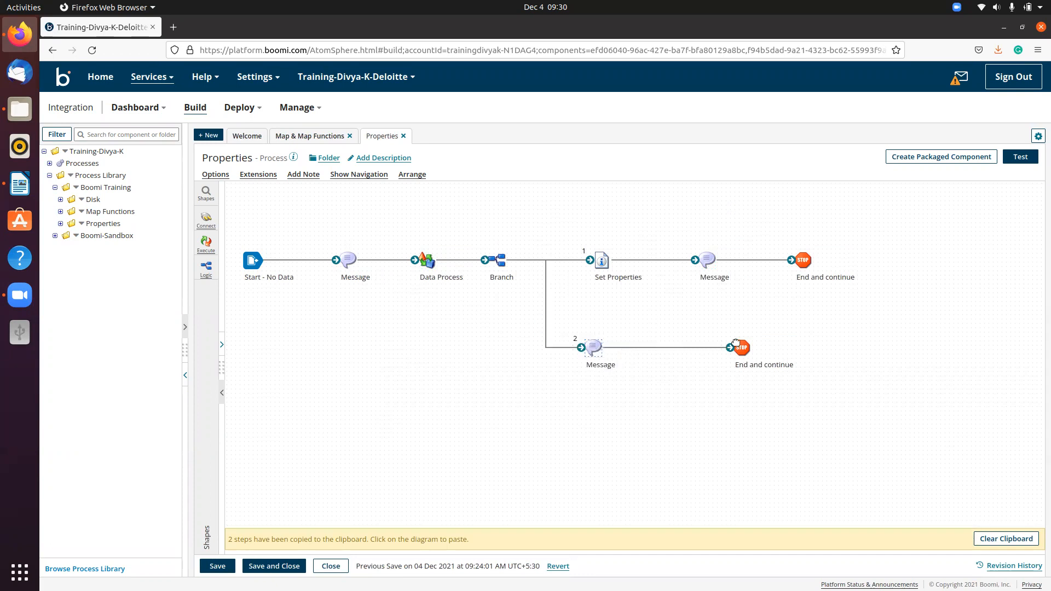
{"action": "left_click_drag", "start_coordinate": [743, 350], "coordinate": [701, 352]}
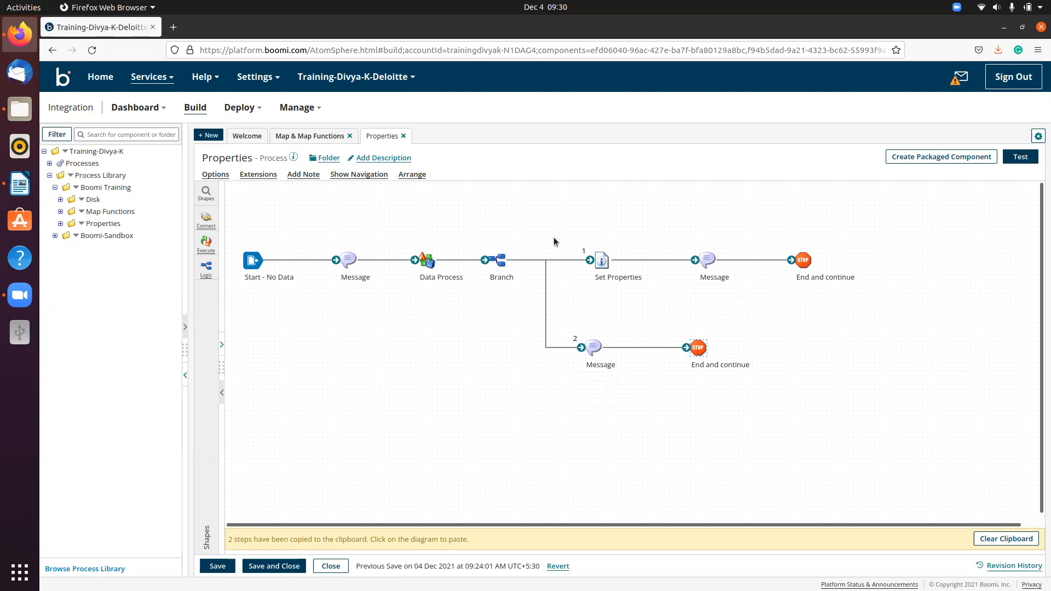
Review the properties defined in branch 1's Set Properties shape and the shapes on both branches.
{"action": "mouse_move", "coordinate": [602, 266]}
{"action": "left_click_drag", "start_coordinate": [803, 286], "coordinate": [883, 305]}
{"action": "left_click_drag", "start_coordinate": [642, 281], "coordinate": [887, 280]}
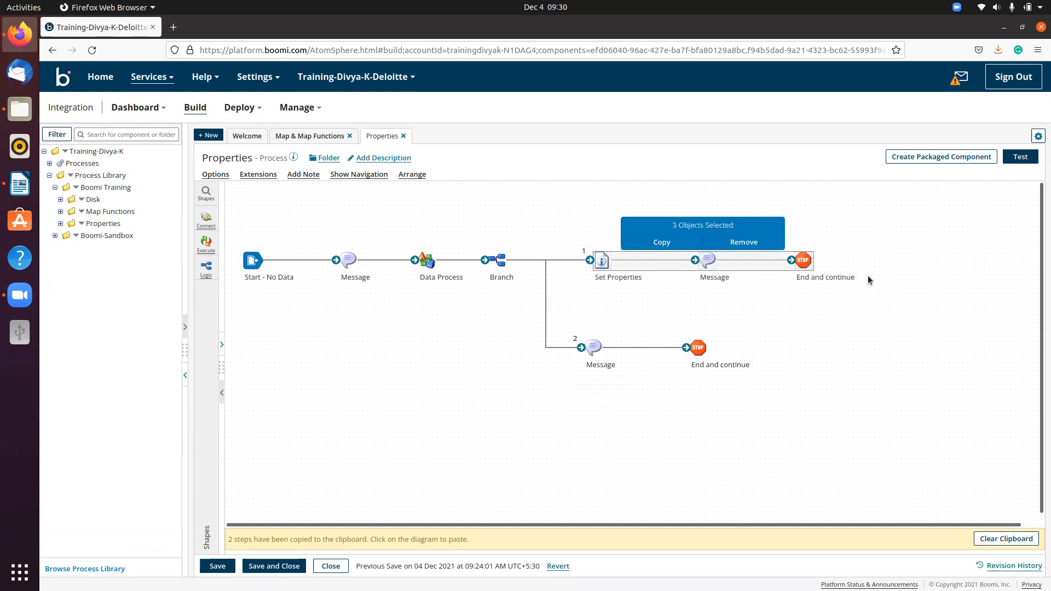
{"action": "left_click", "coordinate": [603, 262]}
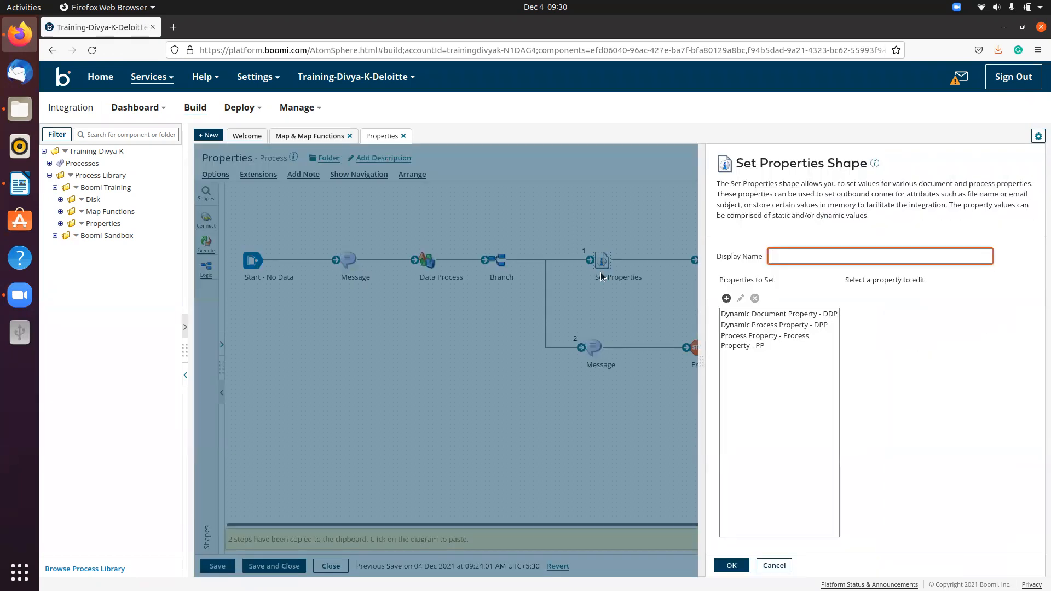
{"action": "key", "text": "Escape"}
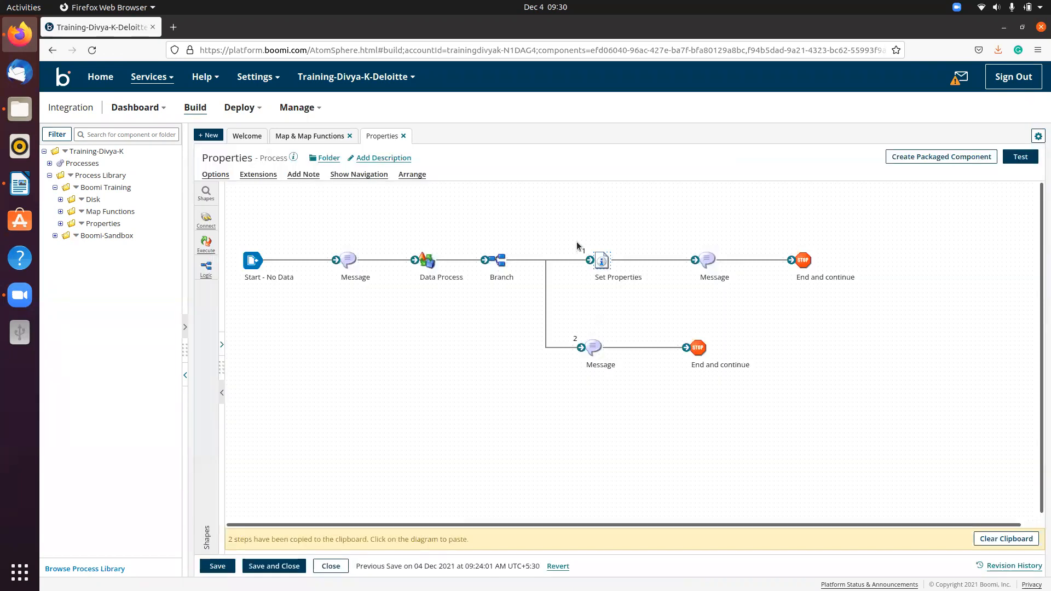
{"action": "left_click_drag", "start_coordinate": [575, 230], "coordinate": [856, 300]}
{"action": "left_click_drag", "start_coordinate": [569, 313], "coordinate": [791, 385]}
Save the Properties process and run a new test on Singapore Integration Test Cloud.
{"action": "left_click", "coordinate": [207, 568]}
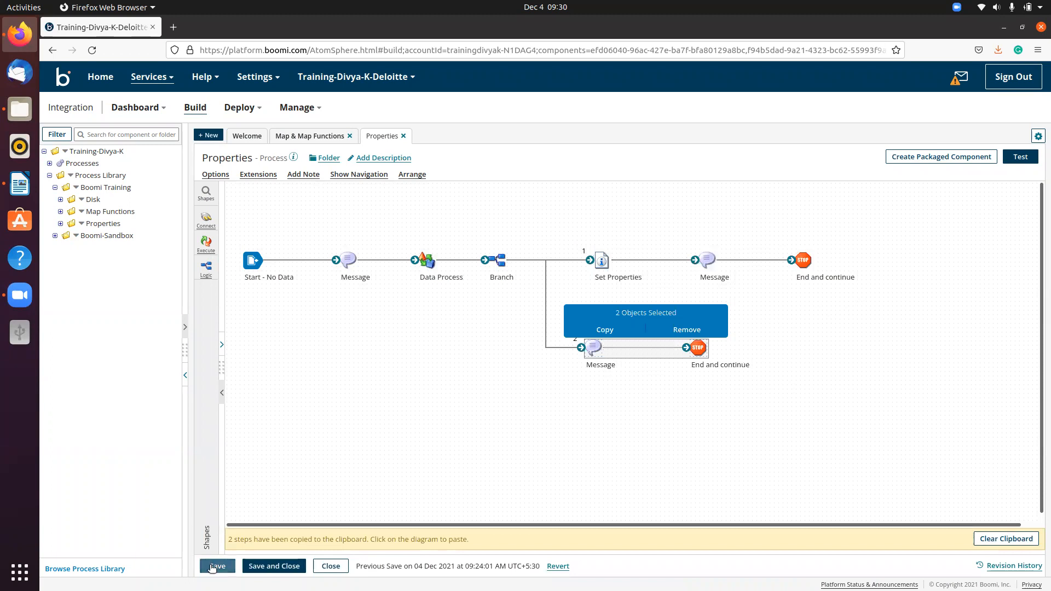
{"action": "left_click", "coordinate": [1022, 157]}
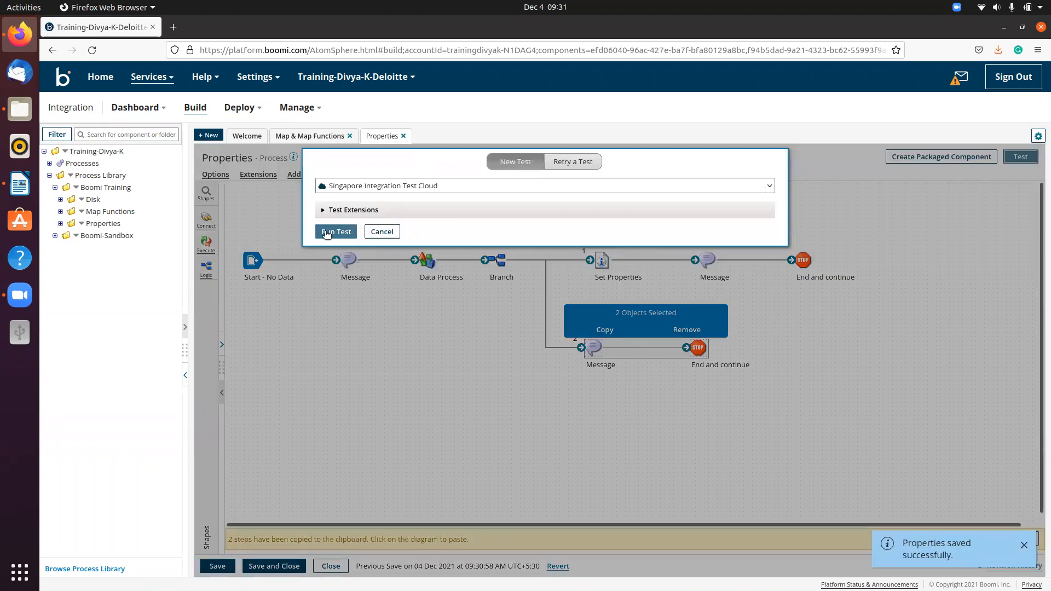
{"action": "left_click", "coordinate": [327, 233]}
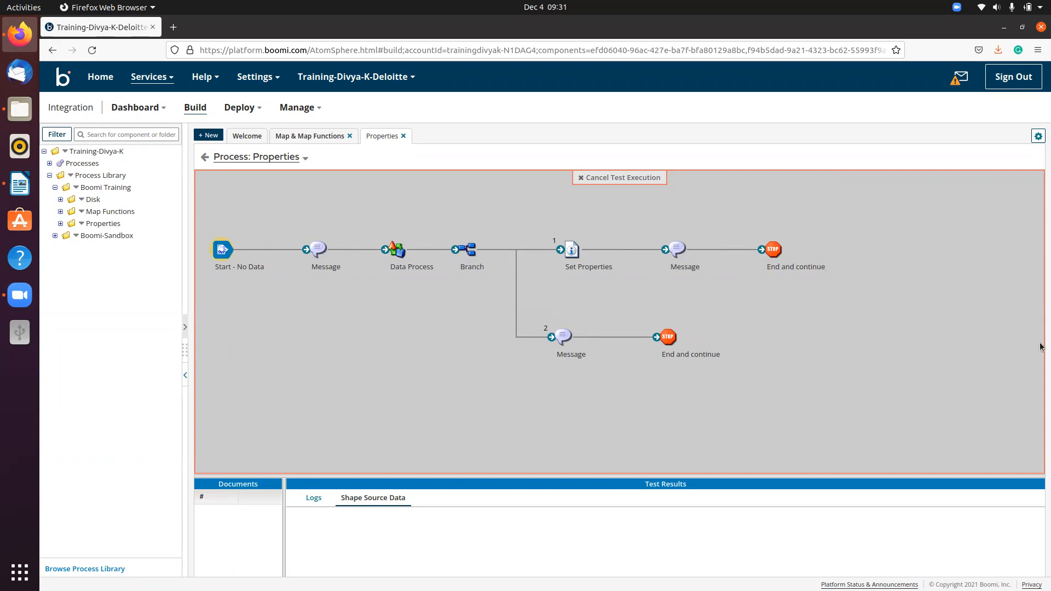
Examine the three property values in the first source document of branch 1's End and continue.
{"action": "left_click", "coordinate": [771, 252]}
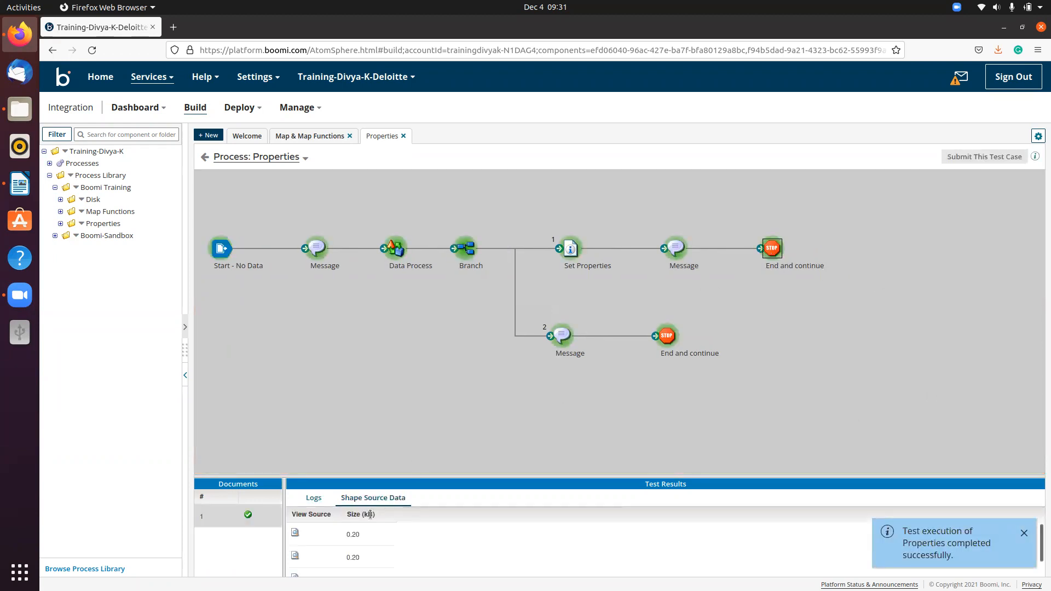
{"action": "left_click", "coordinate": [294, 532]}
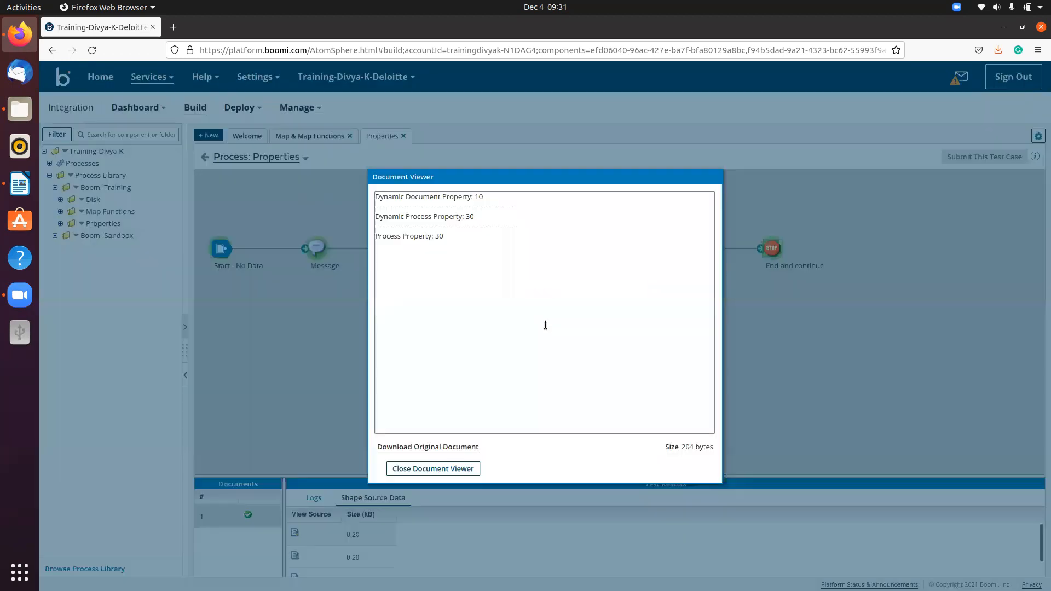
{"action": "left_click", "coordinate": [428, 470]}
Examine the property values in the first source document of branch 2's End and continue, consulting the LibreOffice Writer notes.
{"action": "left_click_drag", "start_coordinate": [345, 474], "coordinate": [369, 423]}
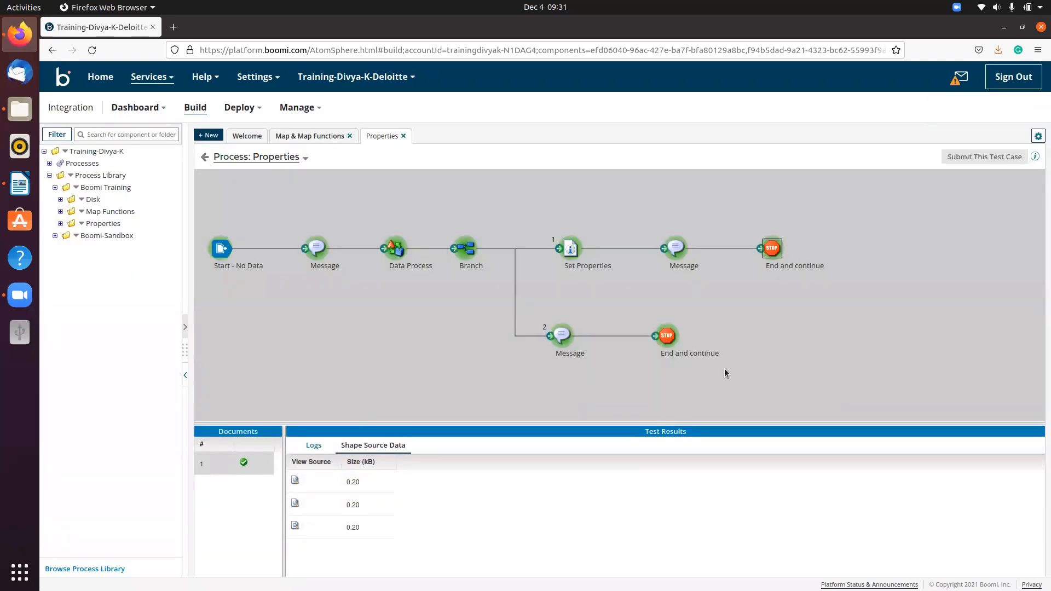
{"action": "left_click", "coordinate": [667, 339]}
{"action": "left_click", "coordinate": [299, 482]}
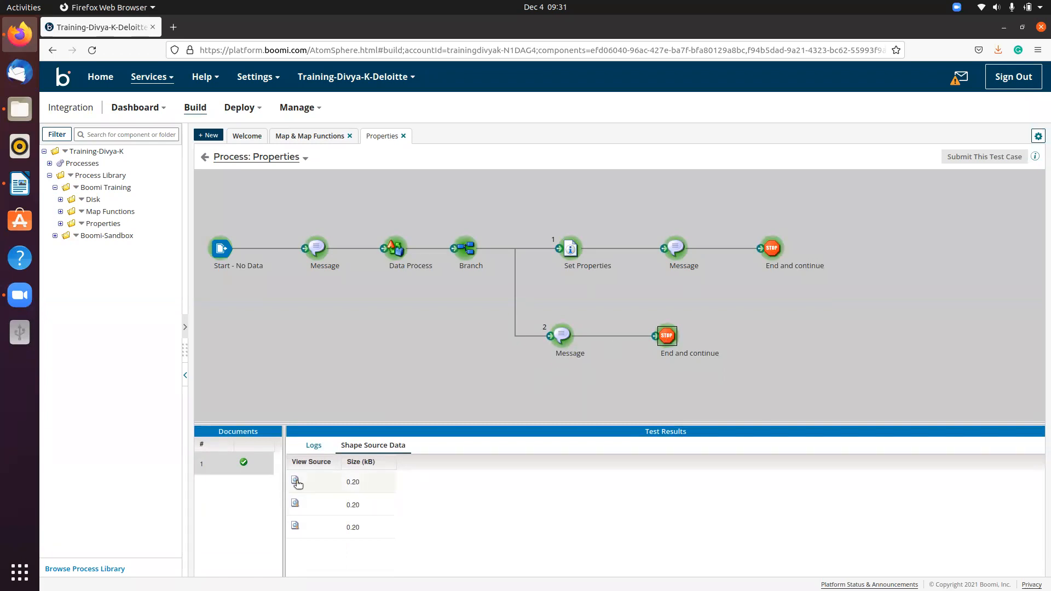
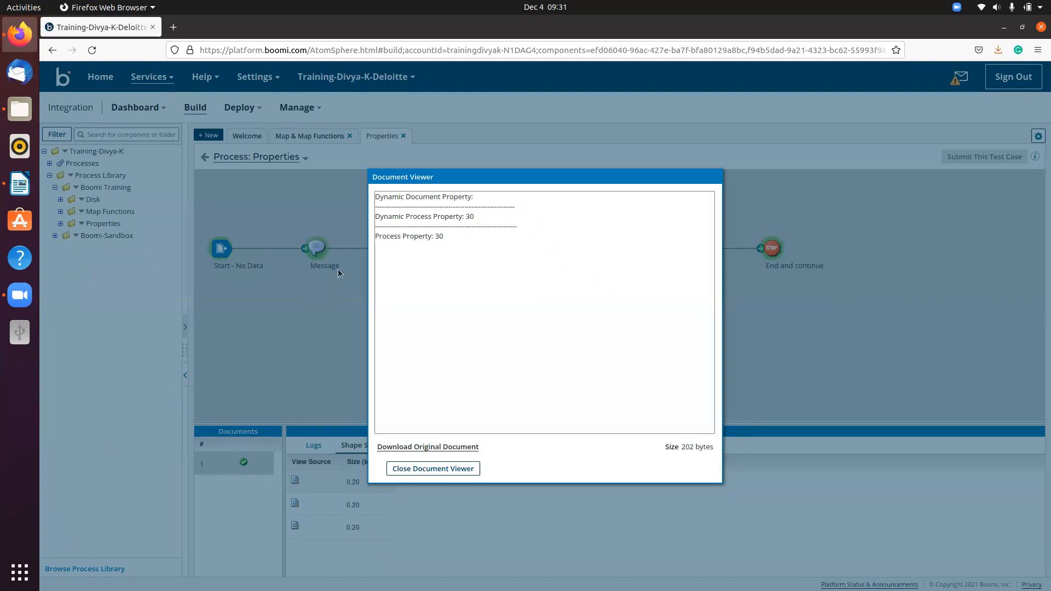
{"action": "left_click", "coordinate": [19, 185]}
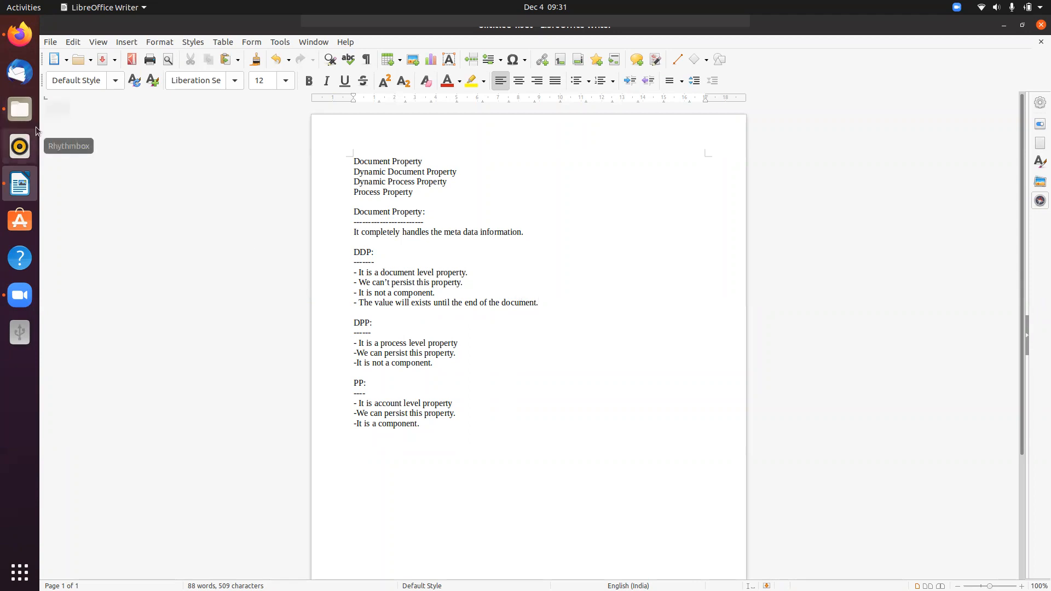
{"action": "left_click", "coordinate": [20, 35]}
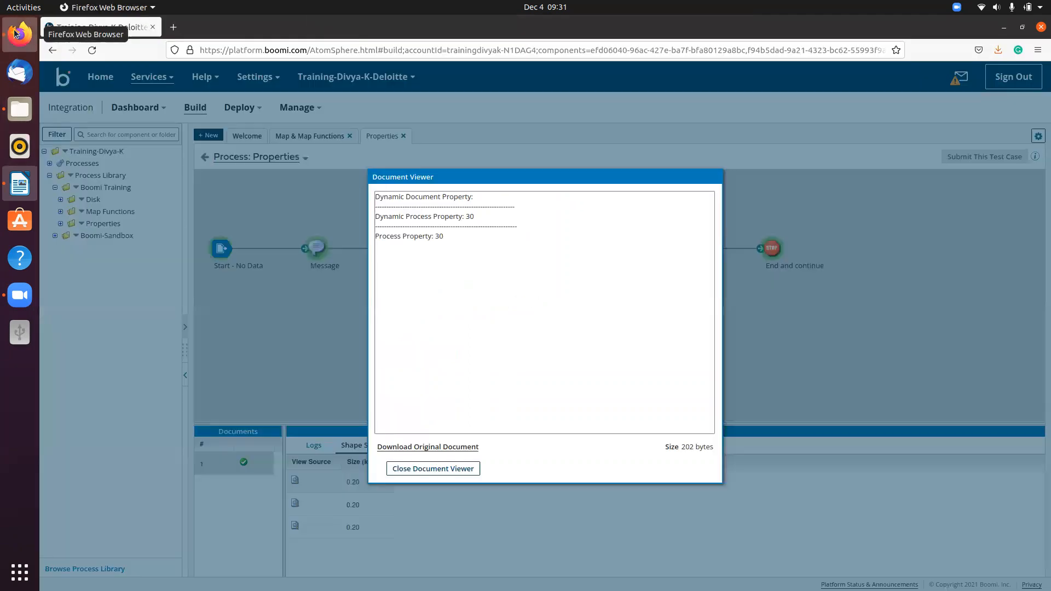
{"action": "left_click", "coordinate": [434, 469]}
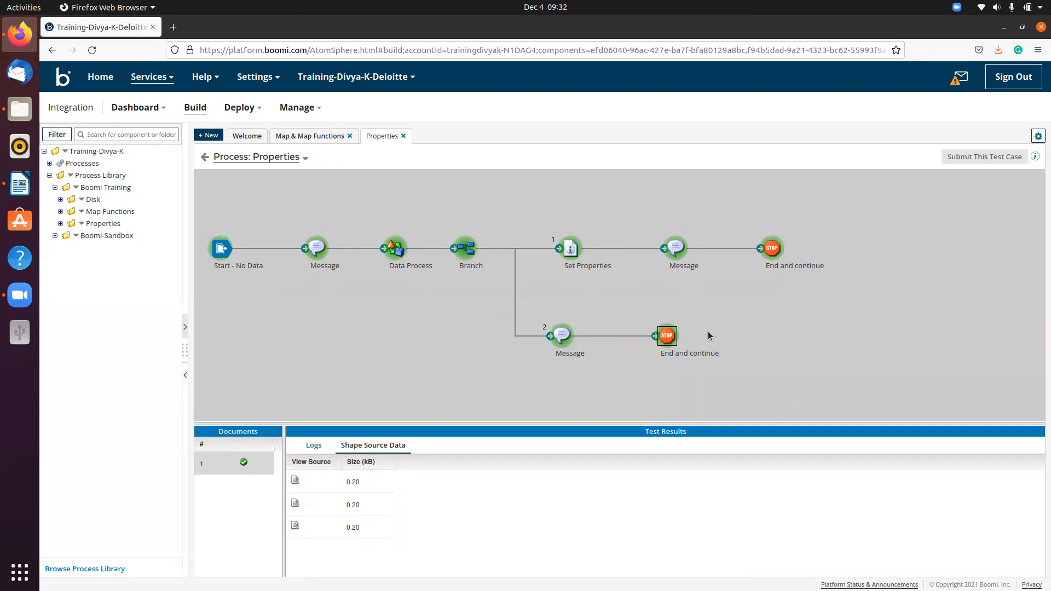
{"action": "left_click", "coordinate": [296, 478]}
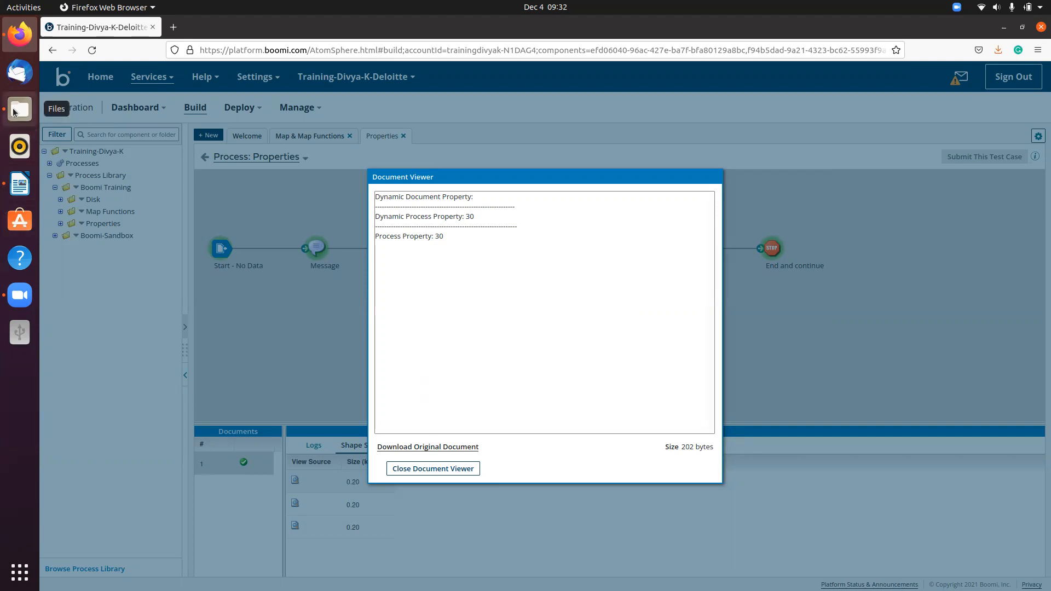
In the LibreOffice Writer notes, extend the last DDP line with "That means you can call this property only in that flow where it defined.".
{"action": "left_click", "coordinate": [20, 185]}
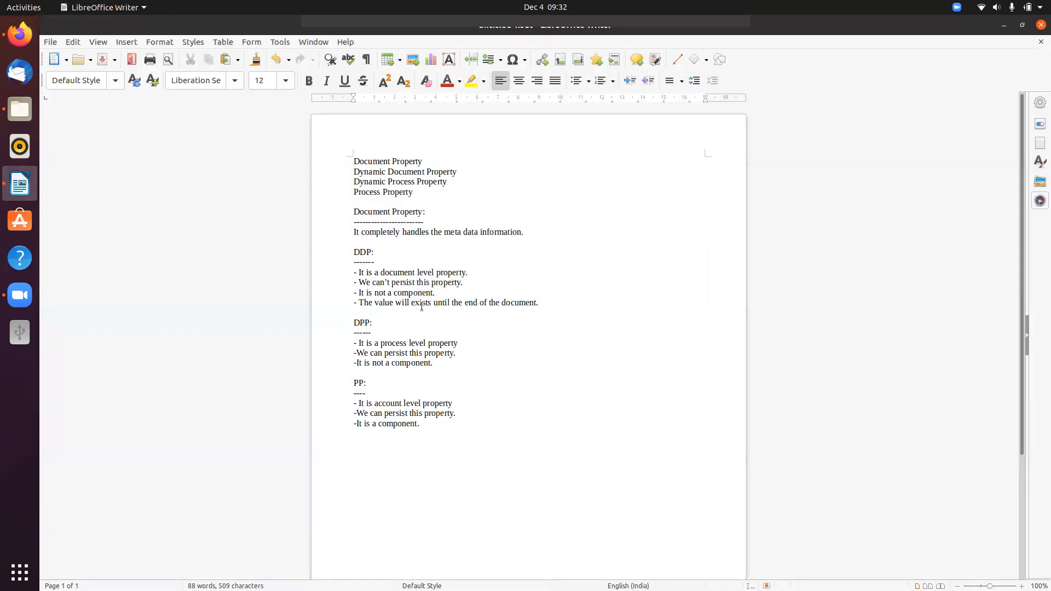
{"action": "left_click", "coordinate": [548, 305]}
{"action": "type", "text": "That means you can call this pro"}
{"action": "key", "text": "BackSpace"}
{"action": "type", "text": "roperty only in that "}
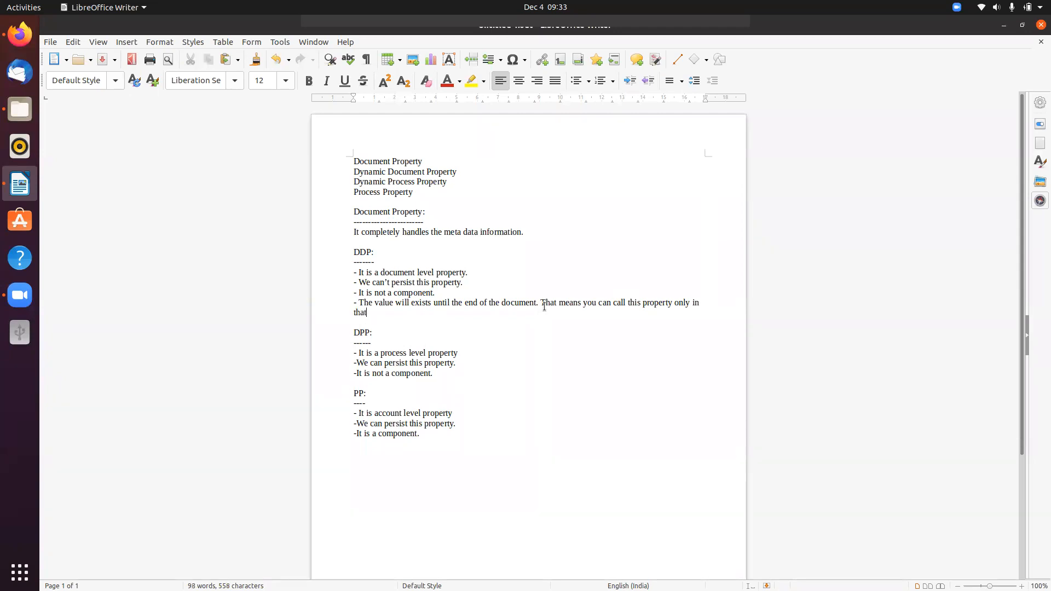
{"action": "type", "text": "flow where it defined."}
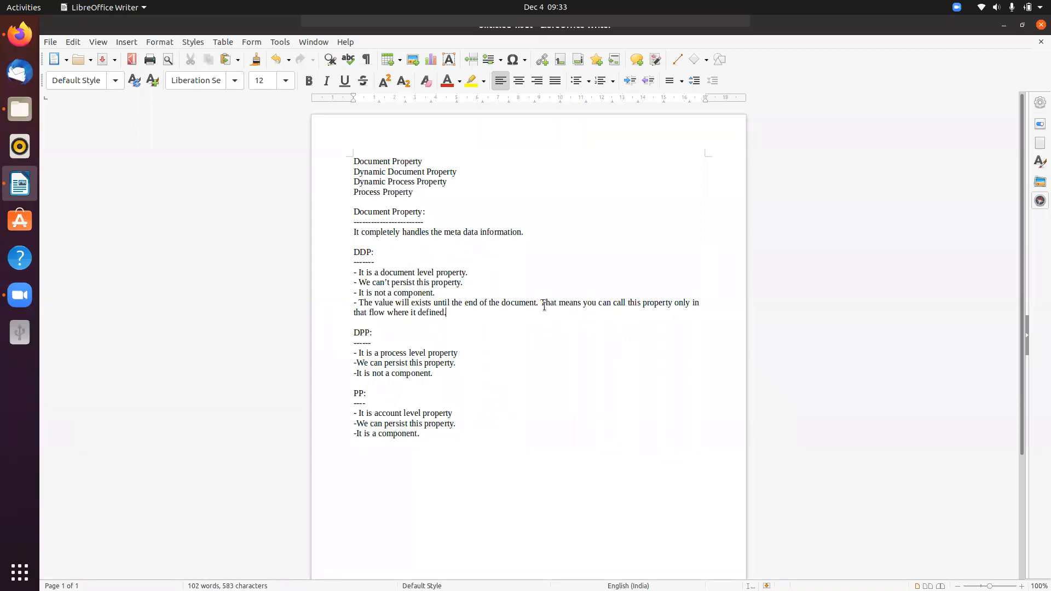
Add the line "- You can call this property anywhere in the process once it got defined." at the end of the DPP notes.
{"action": "left_click", "coordinate": [444, 376]}
{"action": "key", "text": "Return"}
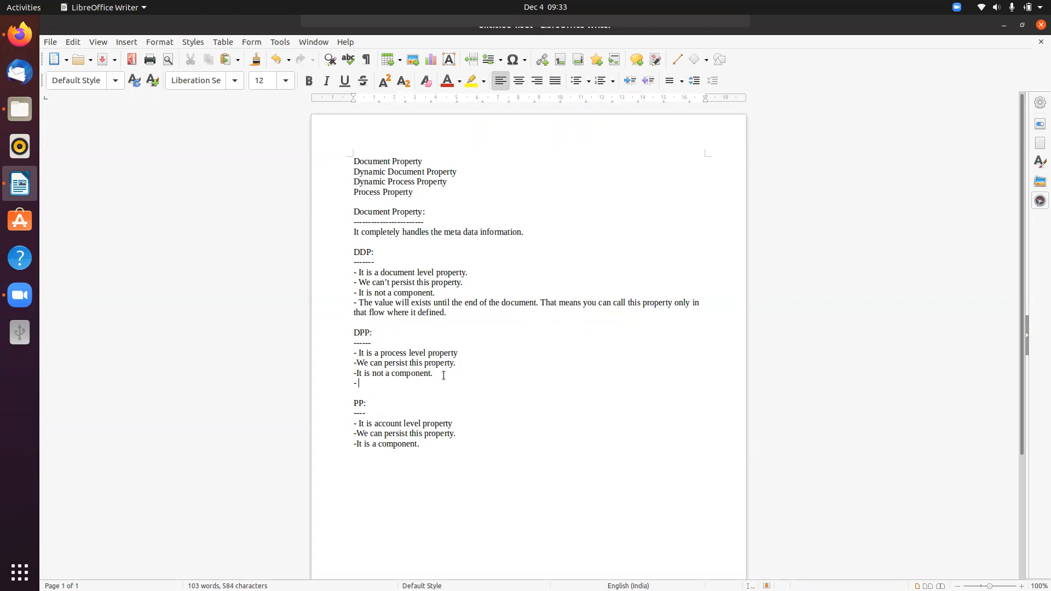
{"action": "type", "text": "- You can call this property anywhere in the "}
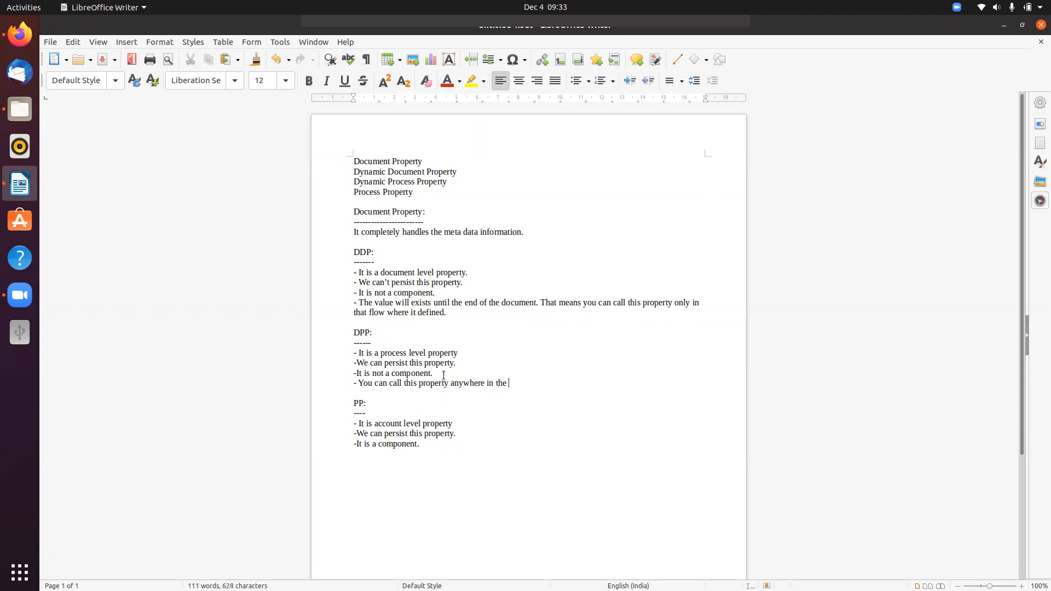
{"action": "type", "text": "process once it got defined"}
Copy the new DPP line about calling the property anywhere in the process to the end of the PP notes.
{"action": "left_click_drag", "start_coordinate": [616, 383], "coordinate": [361, 390]}
{"action": "right_click", "coordinate": [360, 390]}
{"action": "left_click", "coordinate": [384, 409]}
{"action": "left_click", "coordinate": [441, 454]}
{"action": "key", "text": "alt+v"}
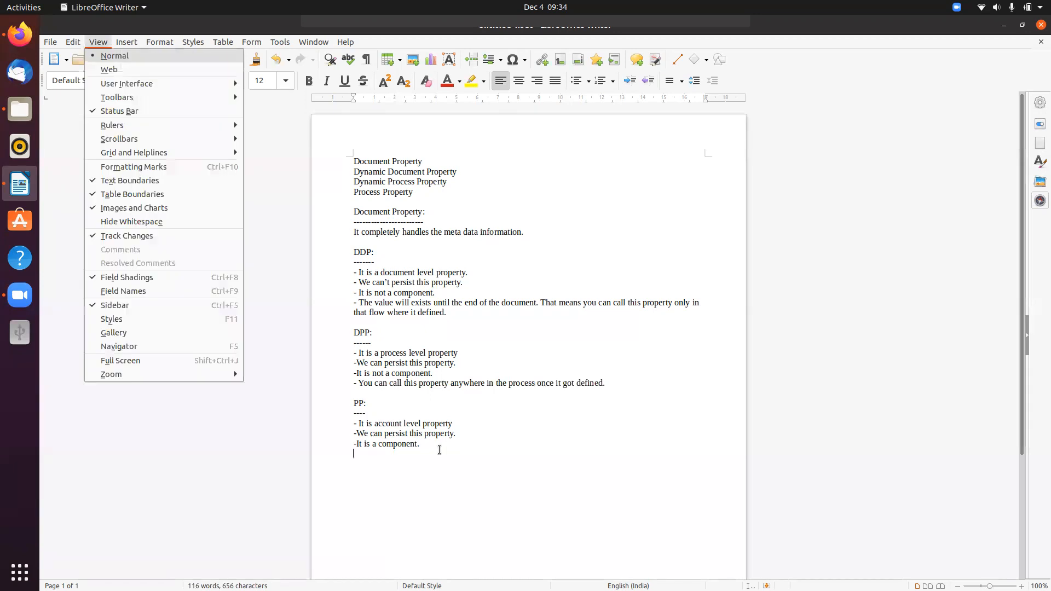
{"action": "left_click", "coordinate": [430, 447]}
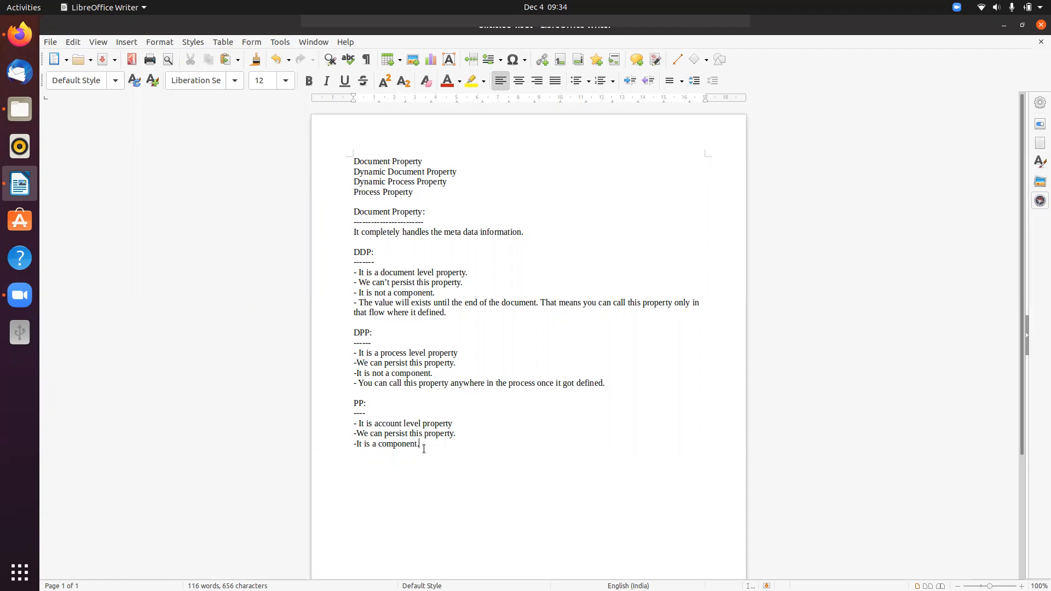
{"action": "key", "text": "Return"}
{"action": "key", "text": "ctrl+v"}
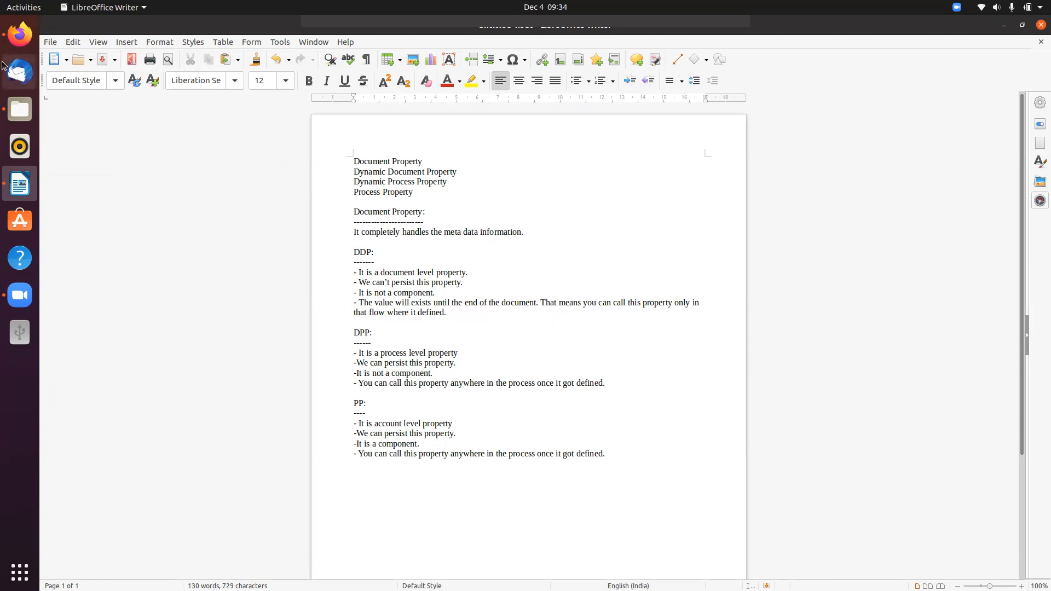
Switch to Boomi in Firefox and rewire the Properties process so Set Properties sits between Data Process and Branch.
{"action": "left_click", "coordinate": [20, 34]}
{"action": "left_click", "coordinate": [474, 474]}
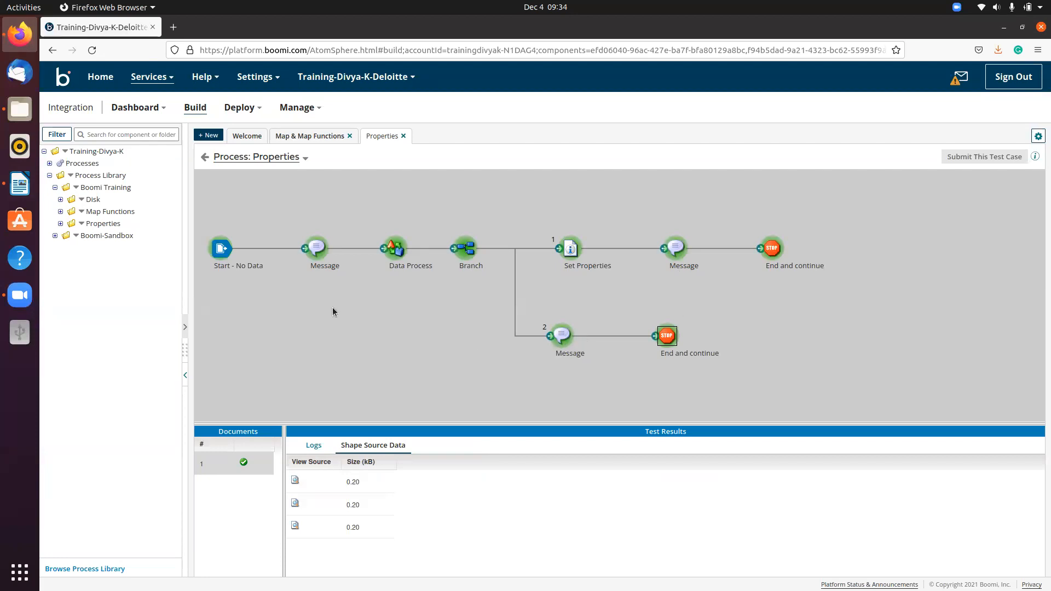
{"action": "left_click", "coordinate": [205, 158]}
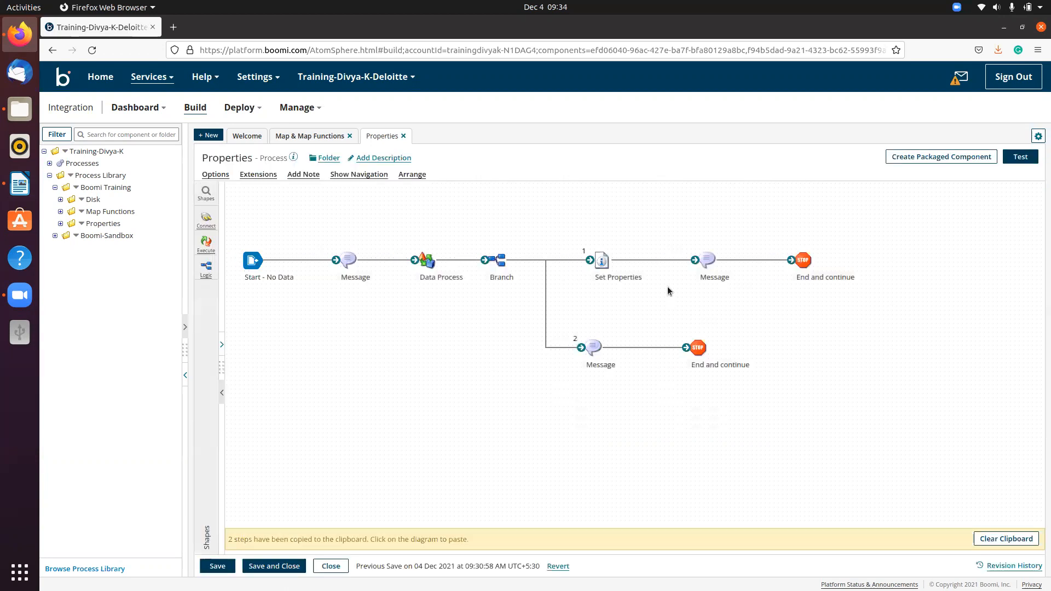
{"action": "left_click_drag", "start_coordinate": [601, 260], "coordinate": [443, 226]}
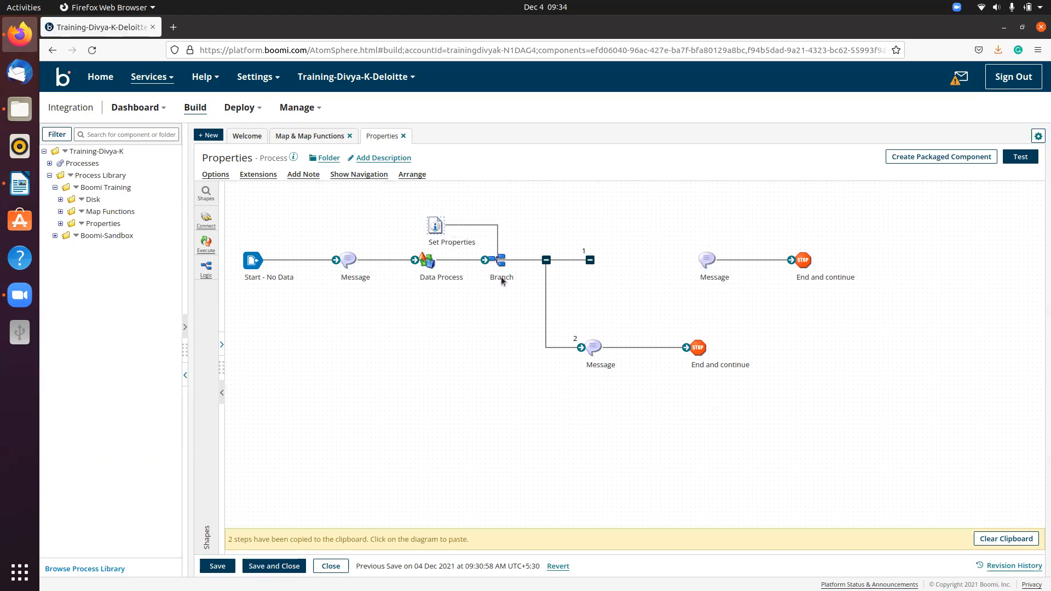
{"action": "left_click_drag", "start_coordinate": [498, 259], "coordinate": [616, 262]}
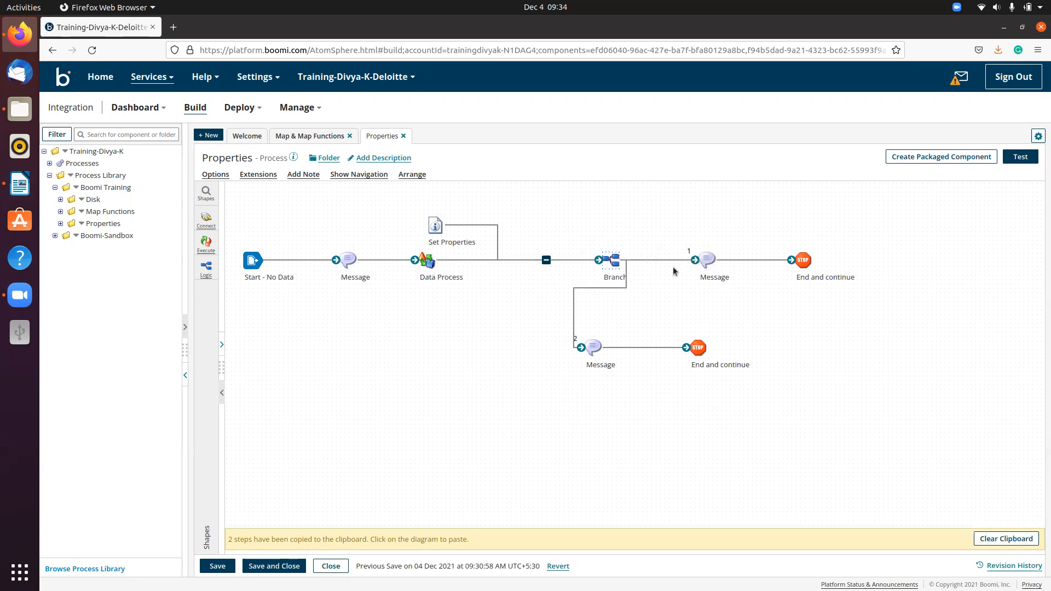
{"action": "left_click_drag", "start_coordinate": [598, 260], "coordinate": [470, 217]}
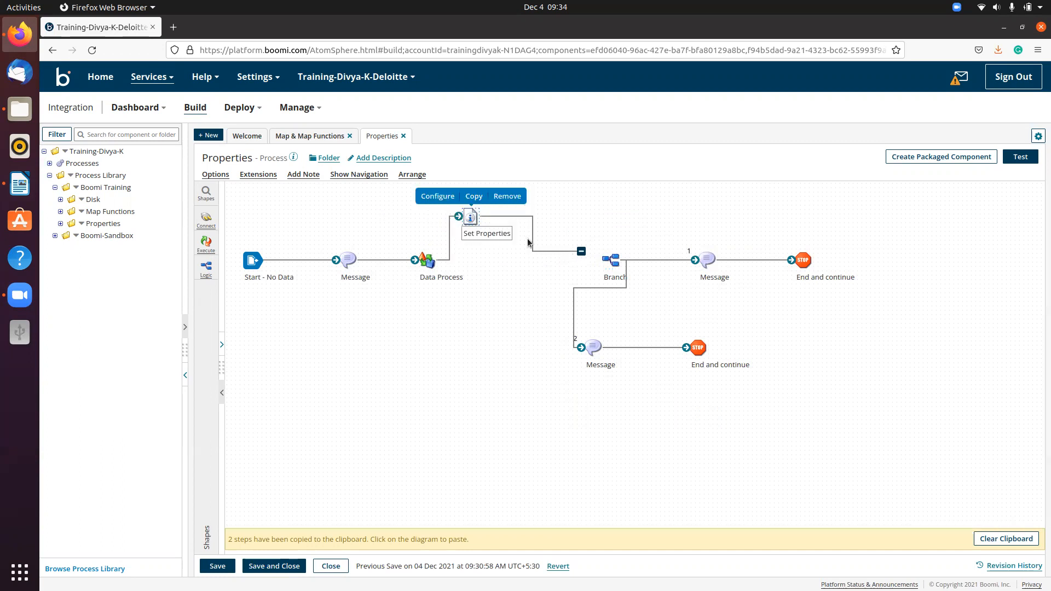
{"action": "mouse_move", "coordinate": [581, 252]}
{"action": "left_mouse_down"}
{"action": "mouse_move", "coordinate": [623, 260]}
{"action": "mouse_move", "coordinate": [556, 262]}
{"action": "mouse_move", "coordinate": [599, 258]}
{"action": "mouse_move", "coordinate": [590, 260]}
{"action": "left_mouse_up"}
Rearrange the Message and End and continue shapes of both branches into rows and place Set Properties in line after Data Process.
{"action": "left_click_drag", "start_coordinate": [698, 348], "coordinate": [847, 348]}
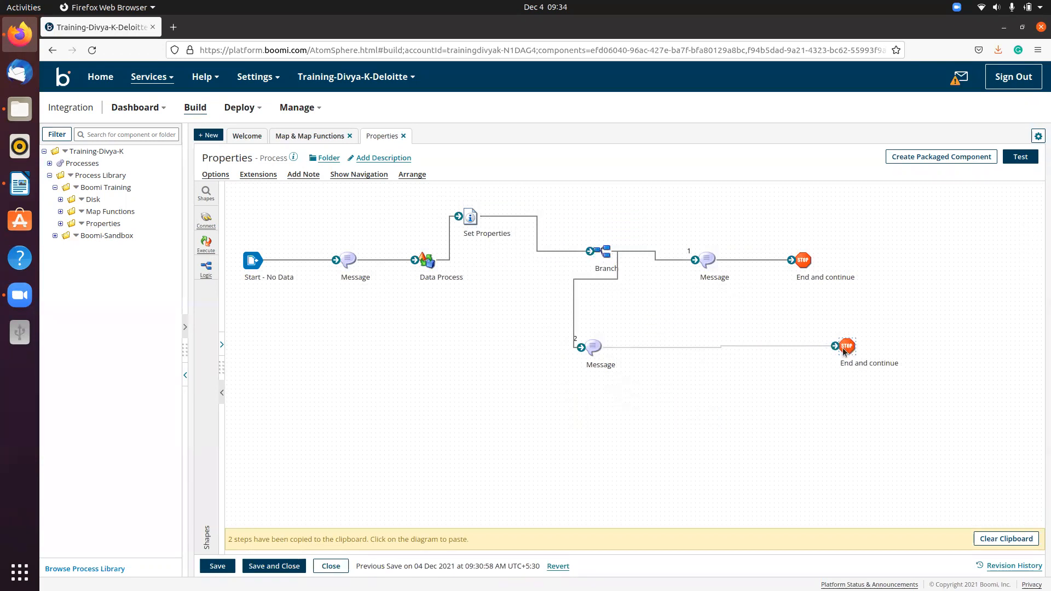
{"action": "left_click_drag", "start_coordinate": [594, 355], "coordinate": [705, 348]}
{"action": "left_click_drag", "start_coordinate": [707, 259], "coordinate": [707, 250]}
{"action": "left_click_drag", "start_coordinate": [803, 260], "coordinate": [803, 251]}
{"action": "mouse_move", "coordinate": [476, 215]}
{"action": "left_click_drag", "start_coordinate": [476, 214], "coordinate": [513, 255]}
Save the rewired Properties process and run a new test.
{"action": "left_click", "coordinate": [217, 566]}
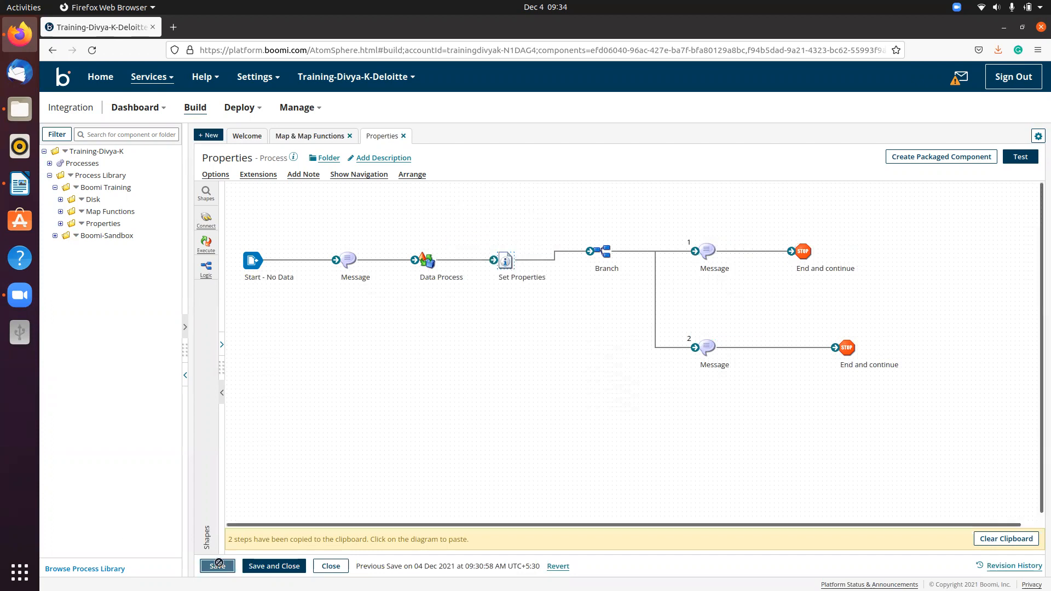
{"action": "left_click", "coordinate": [1022, 156]}
{"action": "left_click", "coordinate": [336, 231]}
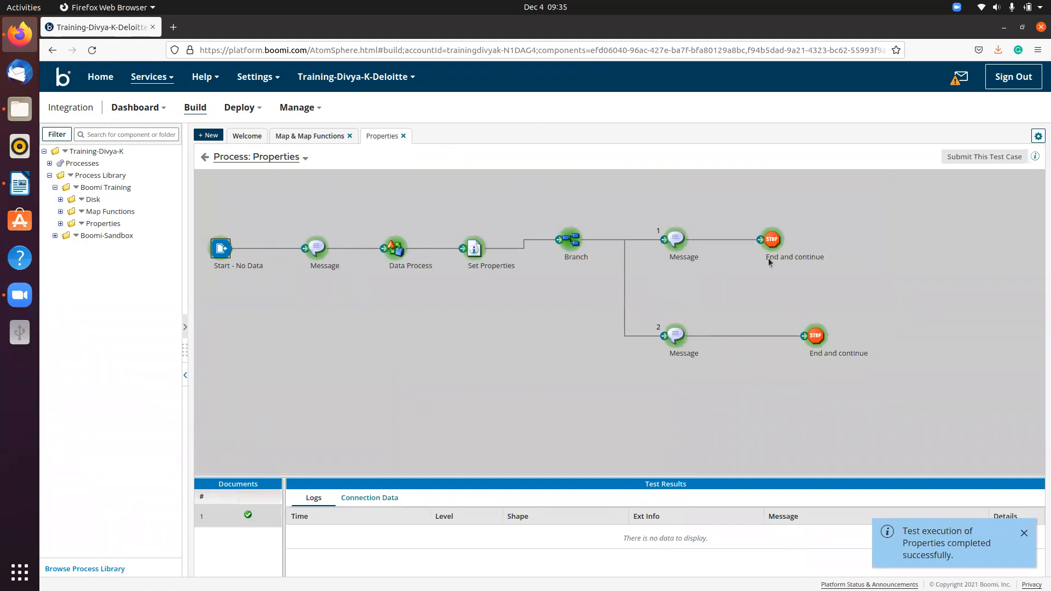
Examine the three property values in the first source document of branch 2's End and continue, and return to the process canvas.
{"action": "left_click", "coordinate": [819, 336]}
{"action": "left_click", "coordinate": [362, 499]}
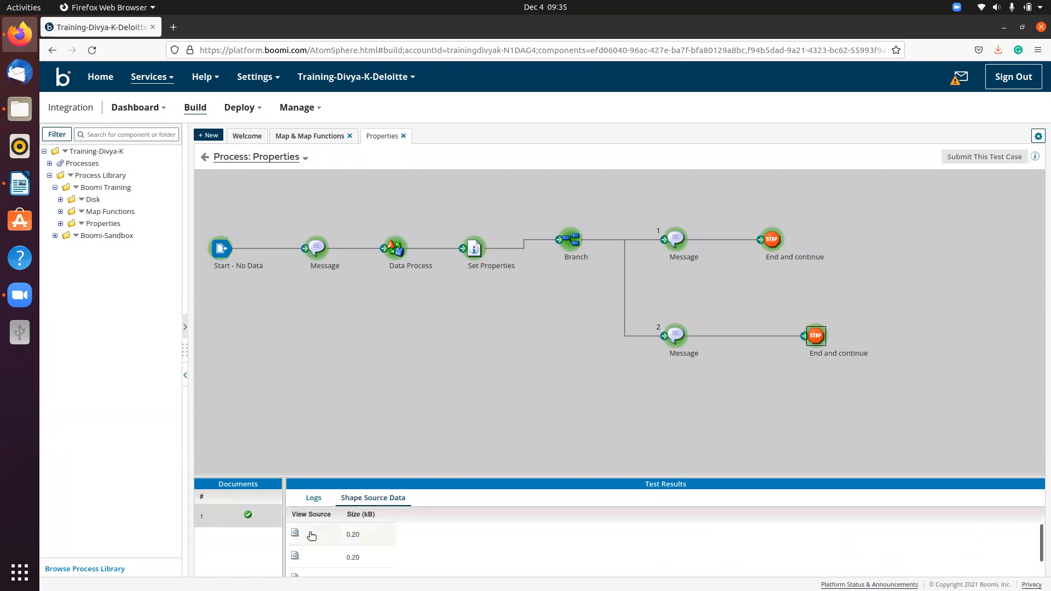
{"action": "left_click", "coordinate": [296, 534]}
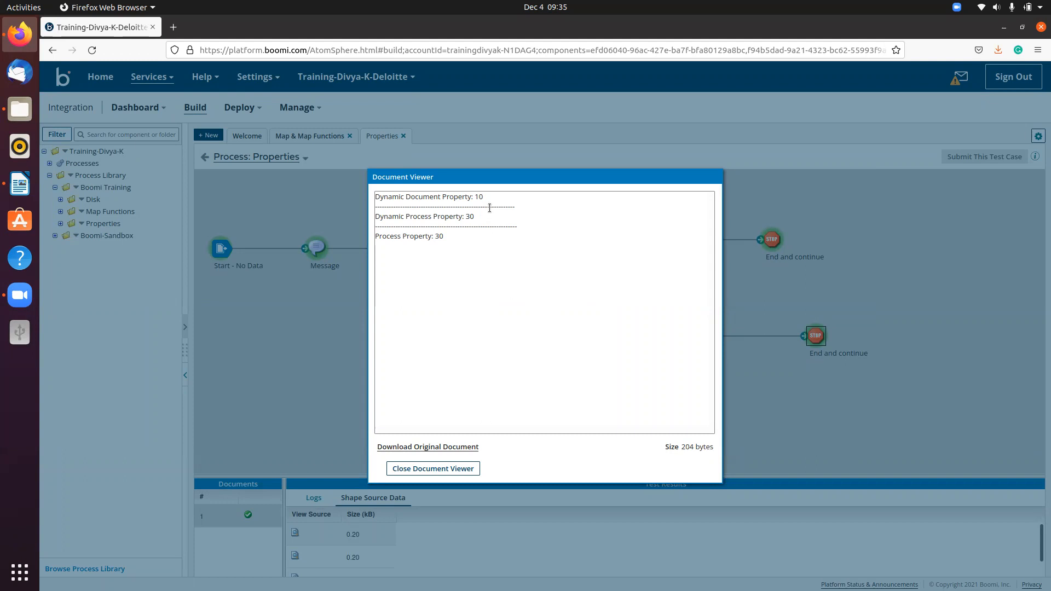
{"action": "left_click", "coordinate": [454, 471]}
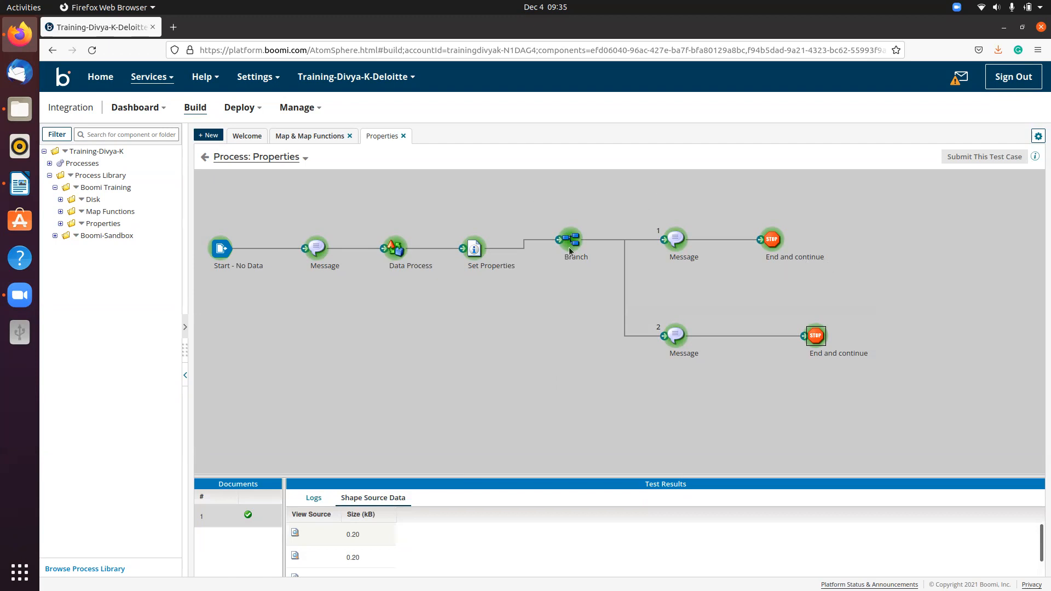
{"action": "left_click", "coordinate": [205, 157]}
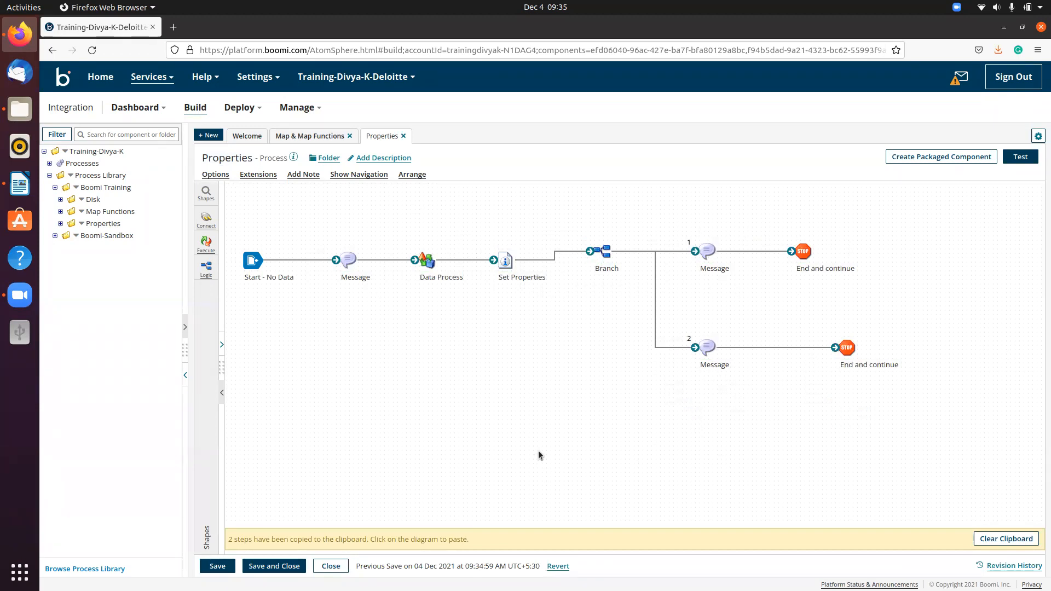
Review the property level lines and the DDP persistence line in the LibreOffice Writer notes.
{"action": "left_click", "coordinate": [505, 263]}
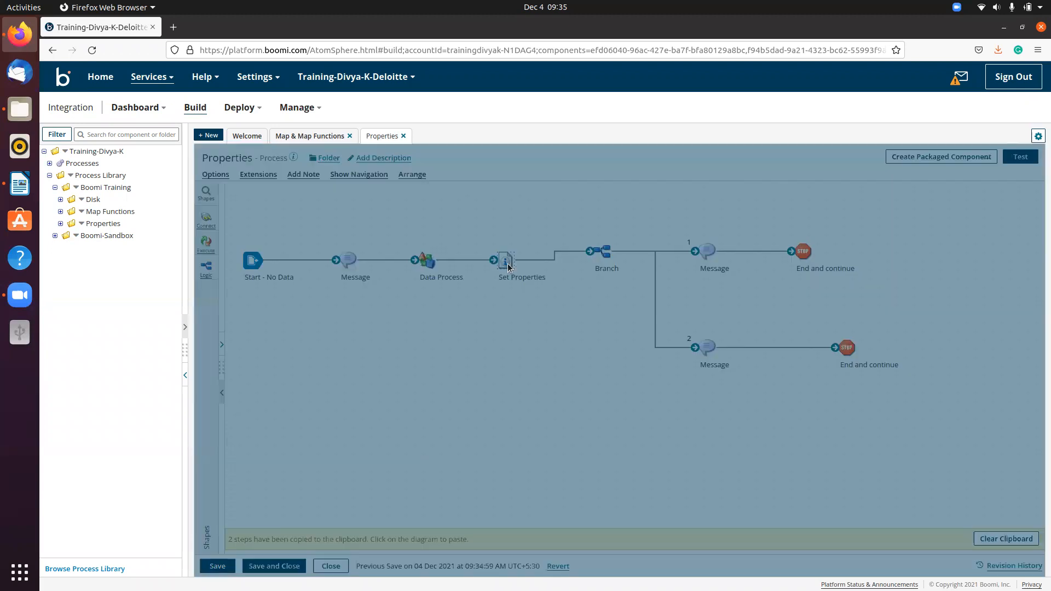
{"action": "left_click", "coordinate": [774, 565]}
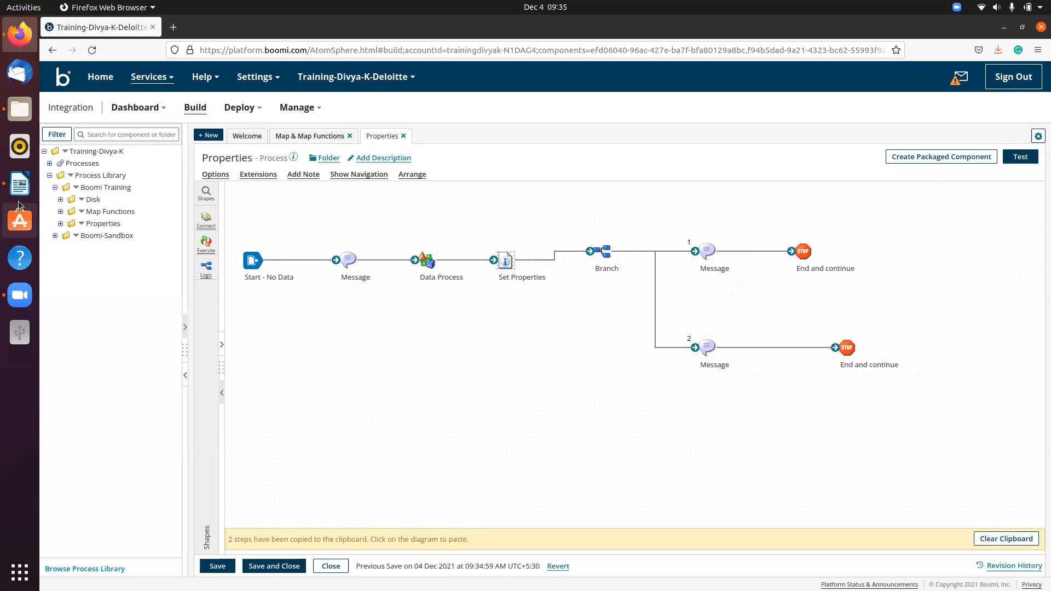
{"action": "left_click", "coordinate": [18, 186]}
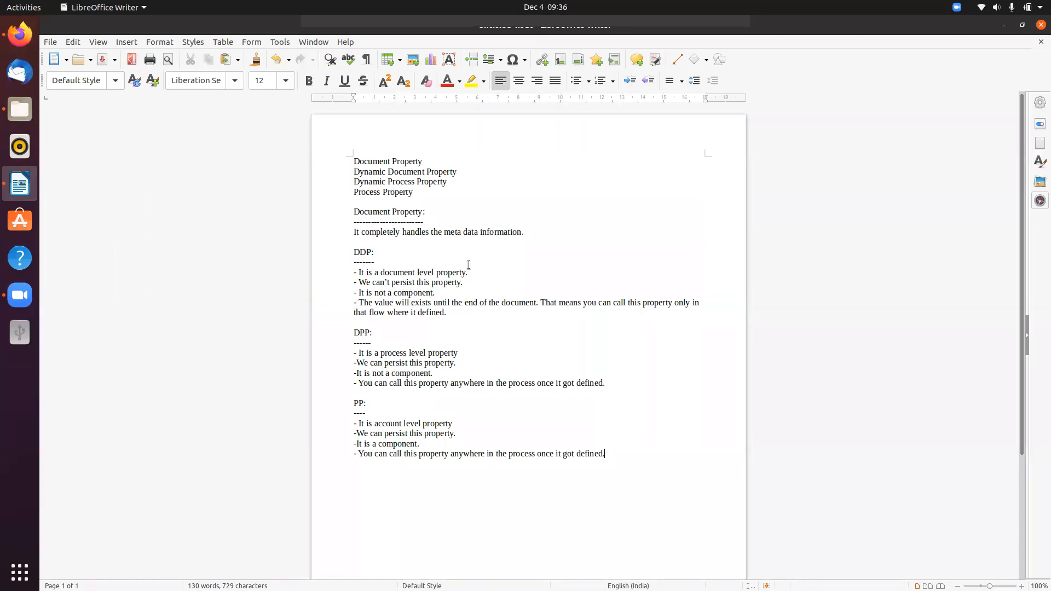
{"action": "left_click_drag", "start_coordinate": [469, 272], "coordinate": [346, 272]}
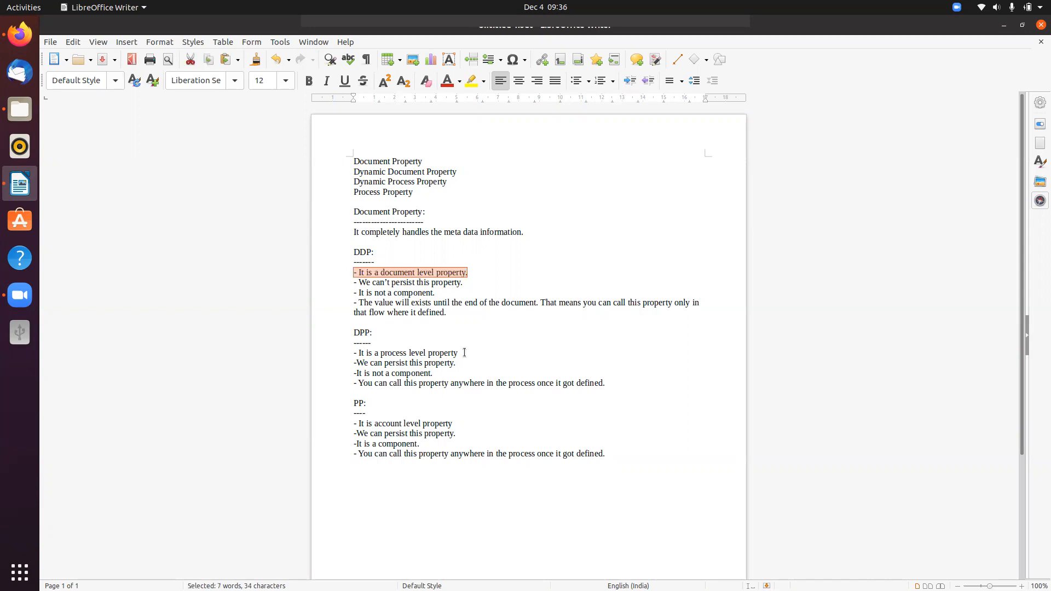
{"action": "left_click_drag", "start_coordinate": [455, 424], "coordinate": [294, 421]}
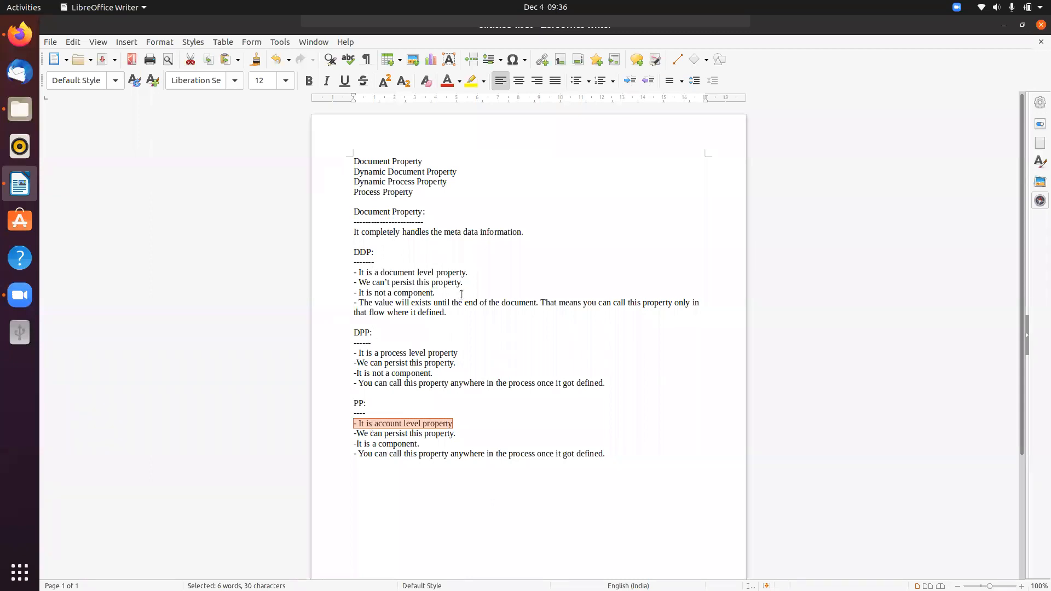
{"action": "left_click_drag", "start_coordinate": [465, 283], "coordinate": [340, 278]}
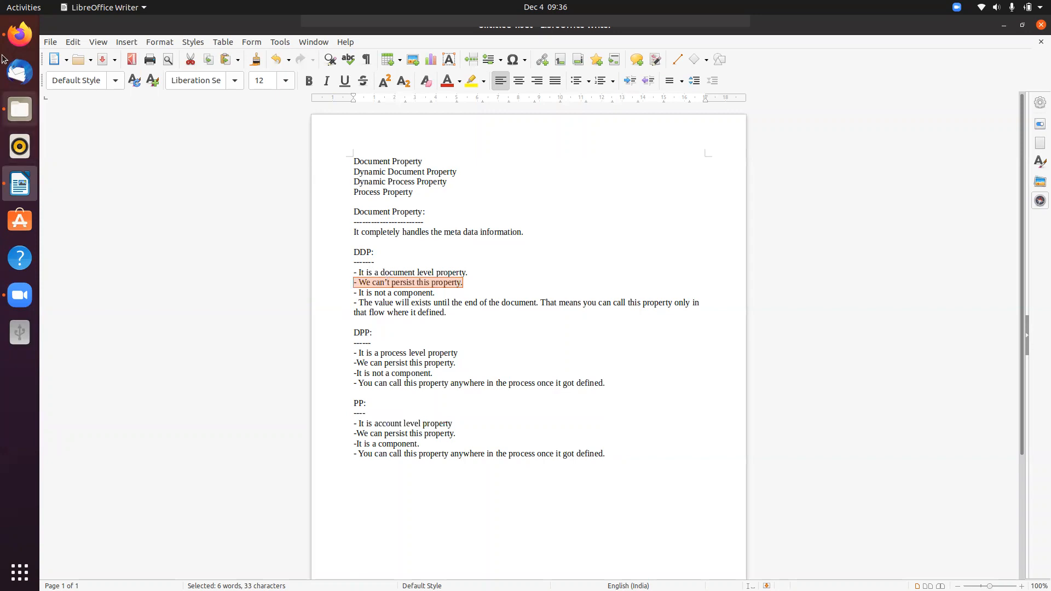
Switch back to Boomi and inspect the DDP dynamic document property's options in the Set Properties shape.
{"action": "left_click", "coordinate": [20, 34]}
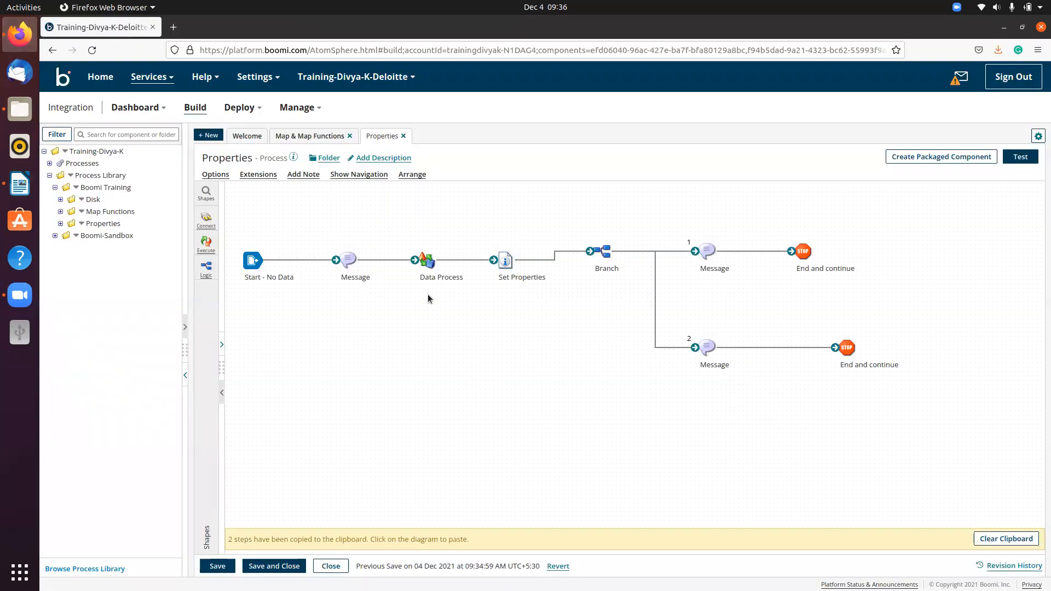
{"action": "left_click", "coordinate": [505, 261]}
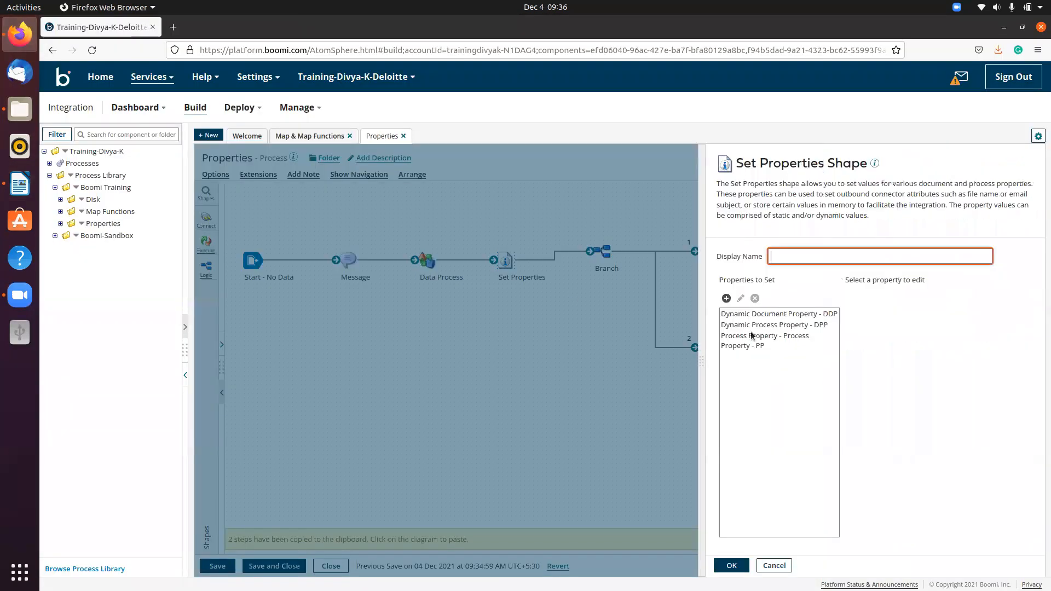
{"action": "left_click", "coordinate": [761, 314]}
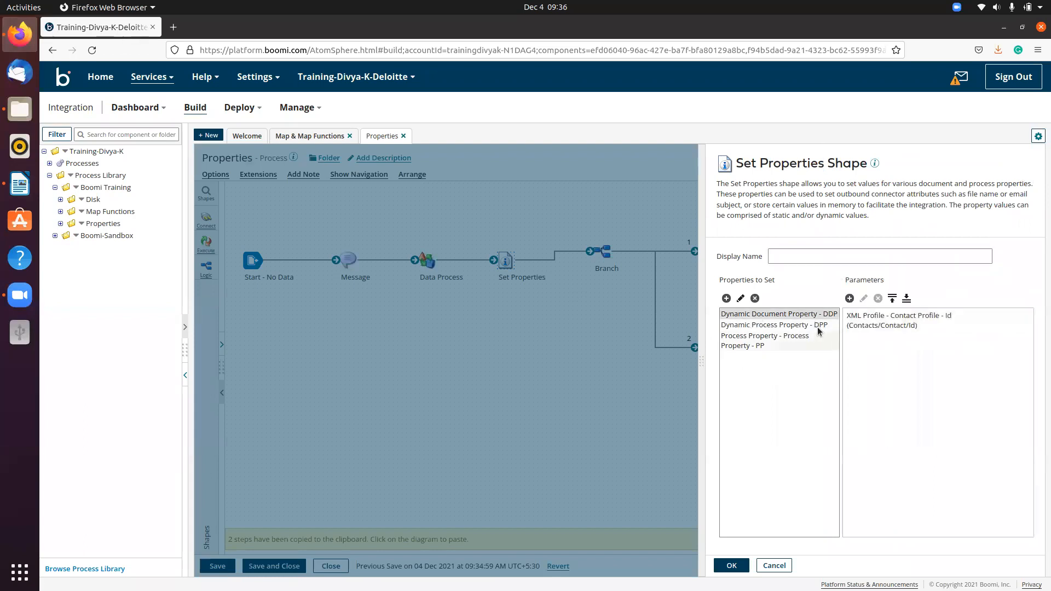
{"action": "double_click", "coordinate": [807, 316]}
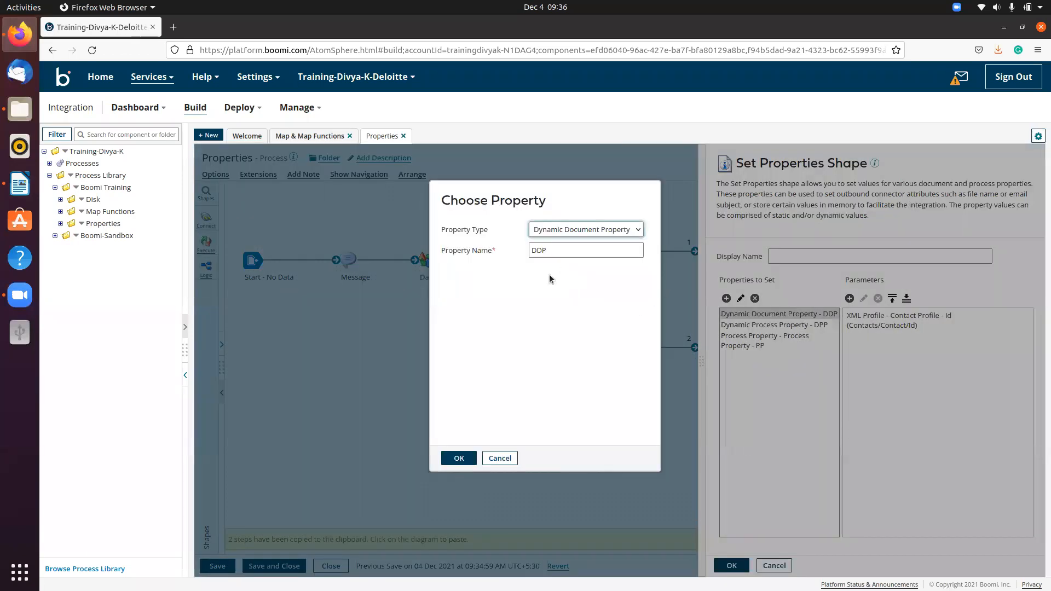
{"action": "left_click", "coordinate": [500, 458]}
Enable persistence for the DPP dynamic process property in the Set Properties shape.
{"action": "left_click", "coordinate": [804, 323]}
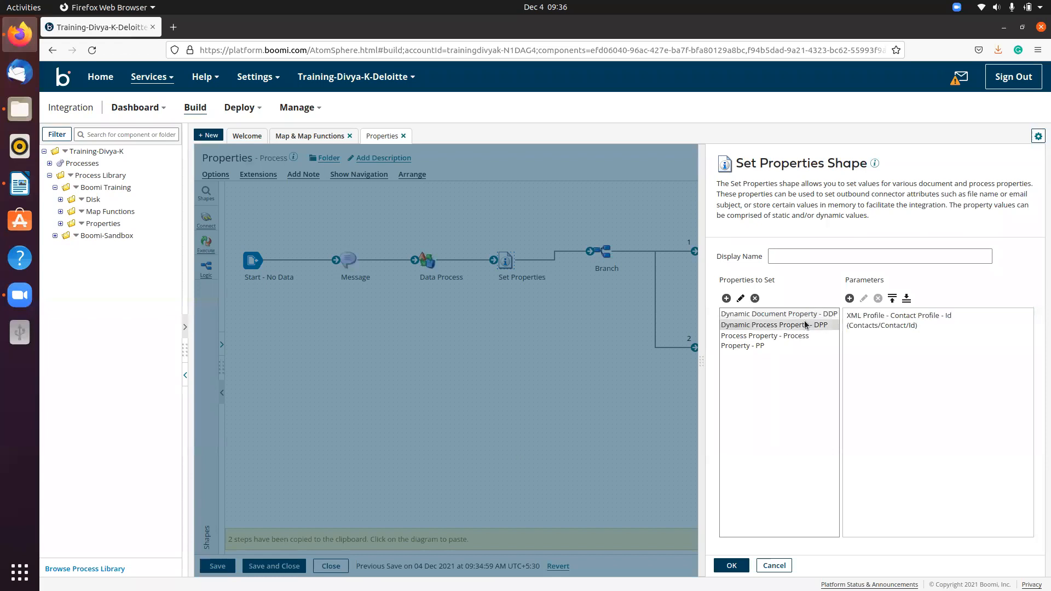
{"action": "double_click", "coordinate": [805, 323]}
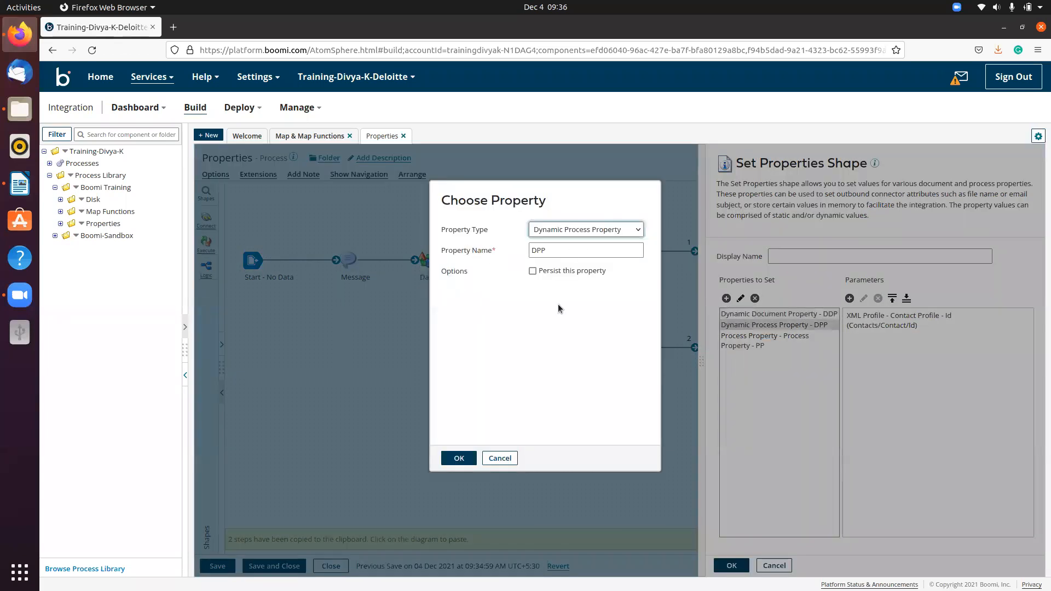
{"action": "left_click", "coordinate": [533, 272]}
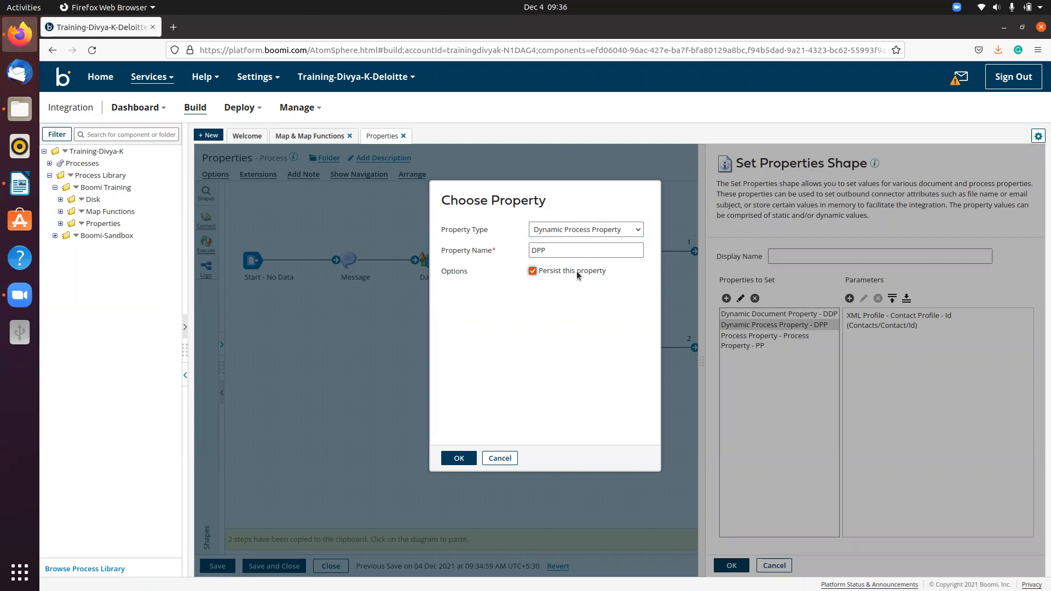
{"action": "left_click", "coordinate": [459, 458]}
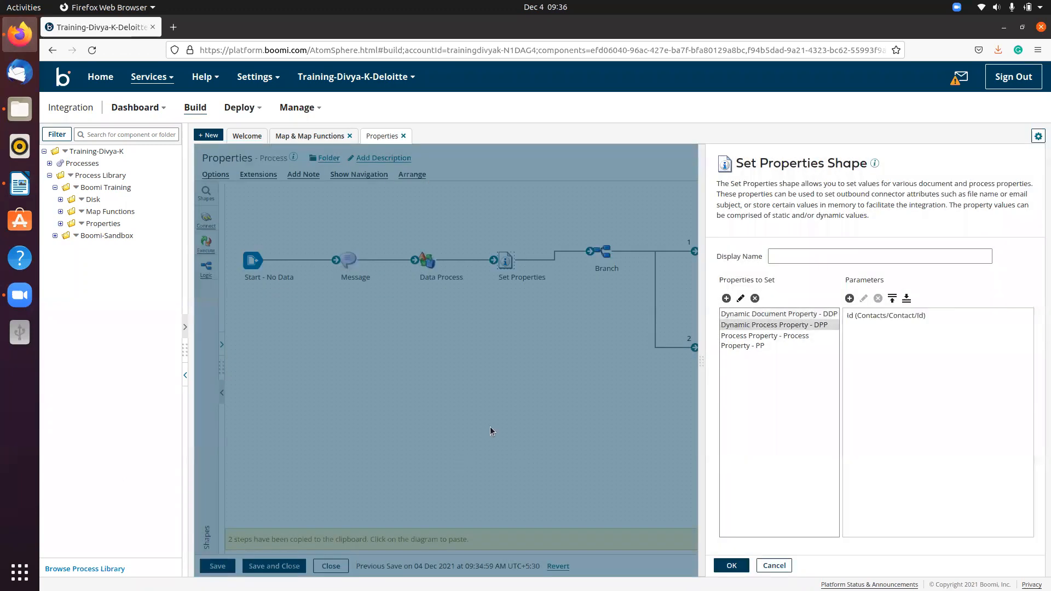
Enable persistence across subsequent executions for PP in the Process Property component, and save both the component and the Properties process.
{"action": "double_click", "coordinate": [759, 341]}
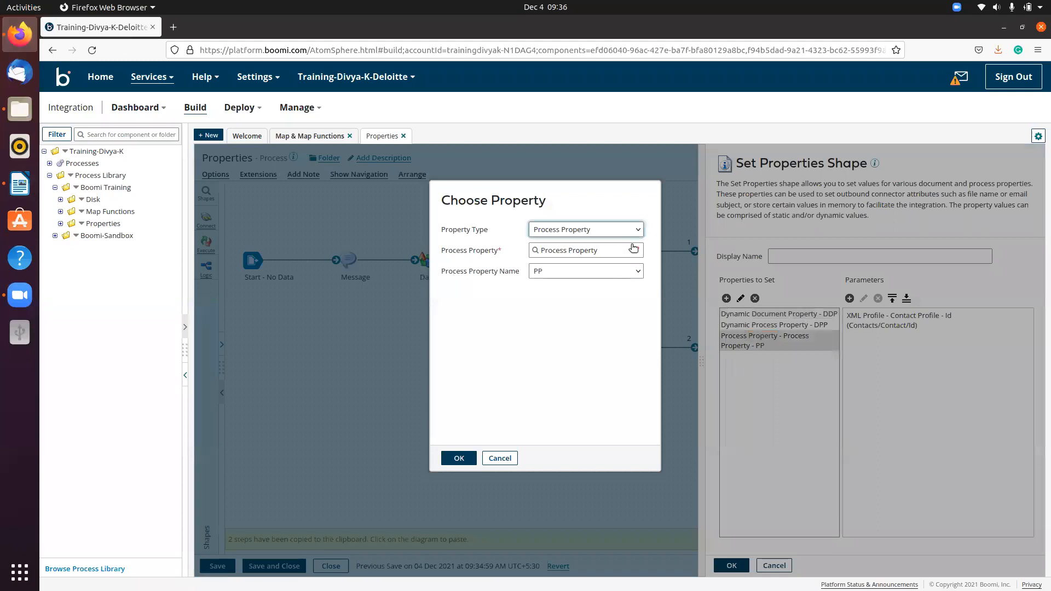
{"action": "left_click", "coordinate": [635, 251]}
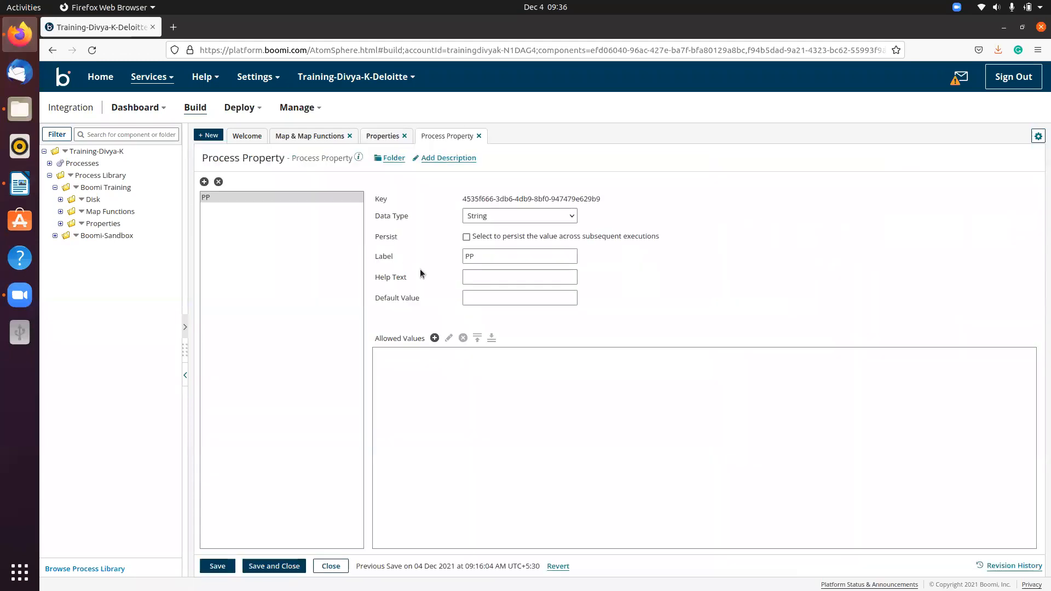
{"action": "left_click", "coordinate": [466, 238]}
{"action": "left_click", "coordinate": [273, 567]}
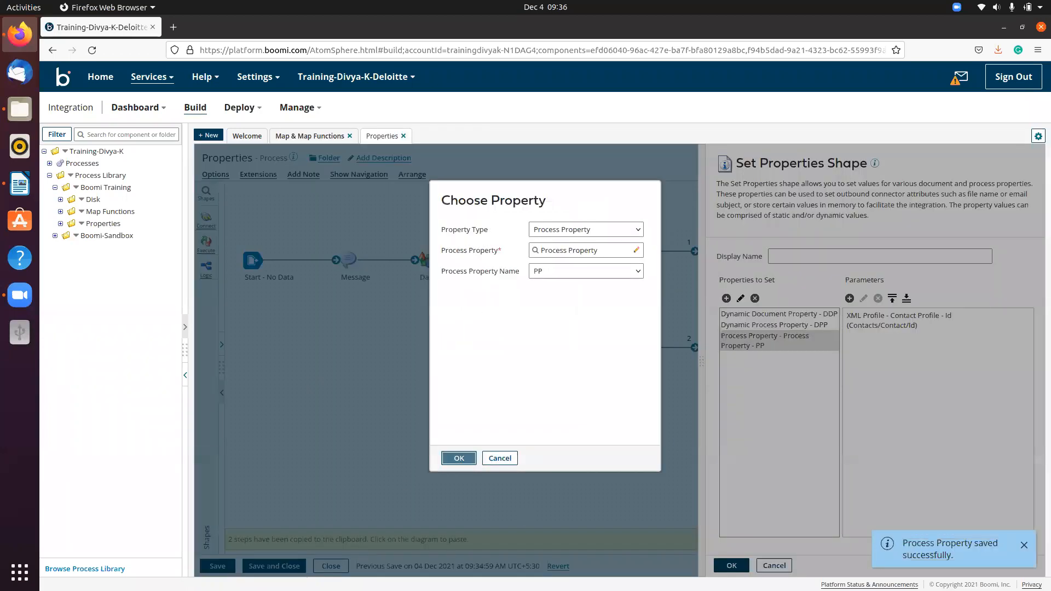
{"action": "left_click", "coordinate": [458, 458]}
{"action": "left_click", "coordinate": [220, 568]}
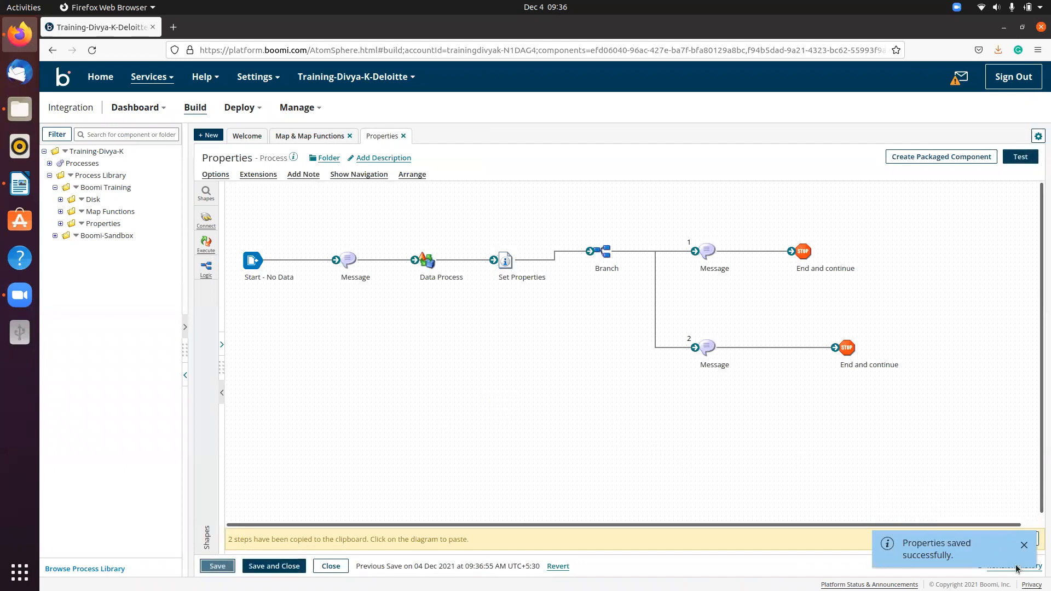
Move the Set Properties shape onto Branch path 1 ahead of its Message, connecting Data Process directly to the Branch.
{"action": "left_click", "coordinate": [1024, 545]}
{"action": "left_click", "coordinate": [981, 534]}
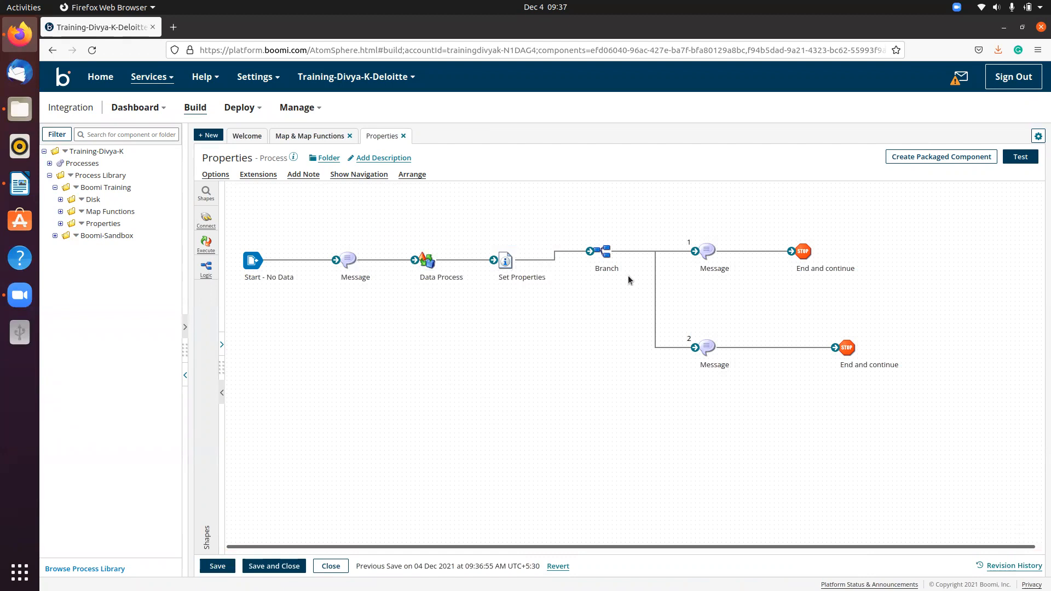
{"action": "mouse_move", "coordinate": [521, 285]}
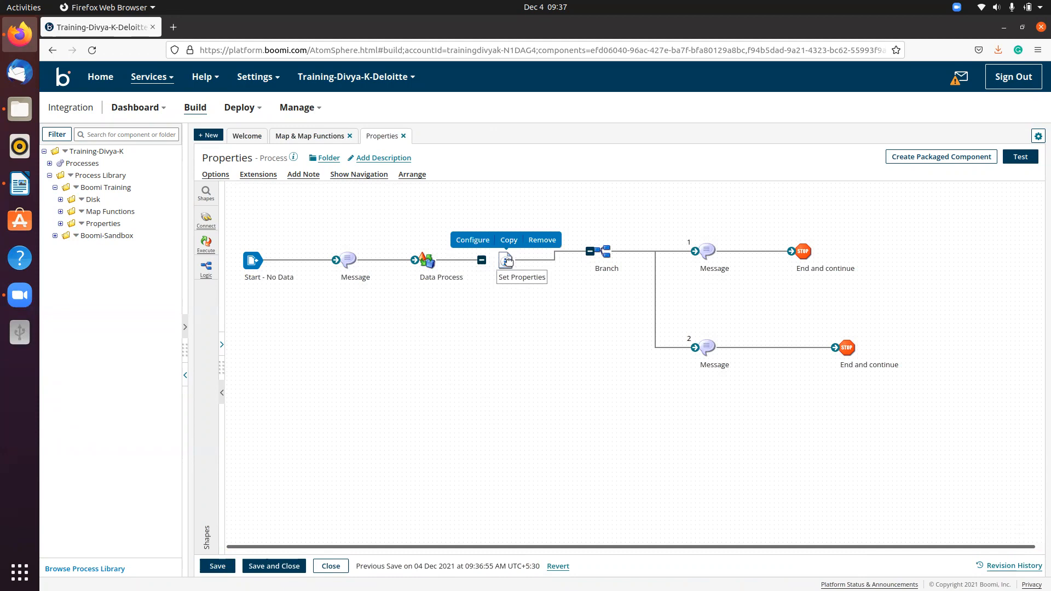
{"action": "left_click_drag", "start_coordinate": [506, 262], "coordinate": [497, 411]}
{"action": "mouse_move", "coordinate": [604, 260]}
{"action": "left_click_drag", "start_coordinate": [604, 260], "coordinate": [493, 262]}
{"action": "left_click_drag", "start_coordinate": [695, 251], "coordinate": [656, 258]}
{"action": "left_click_drag", "start_coordinate": [496, 410], "coordinate": [866, 263]}
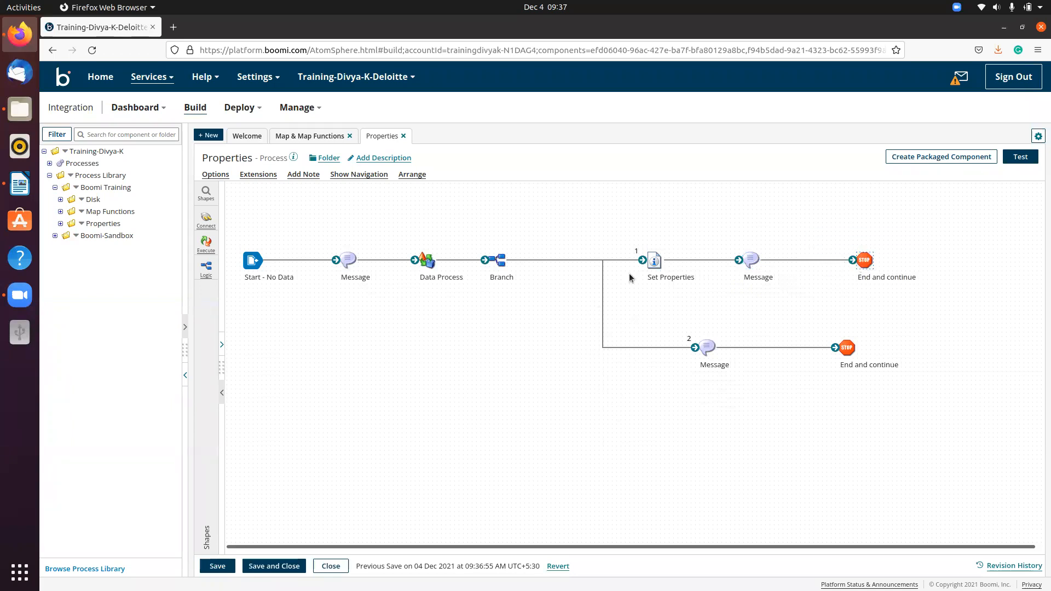
Duplicate the Branch shape, connecting Start to the copy and the copy's path 2 to the first Message.
{"action": "mouse_move", "coordinate": [657, 258]}
{"action": "left_click", "coordinate": [205, 270]}
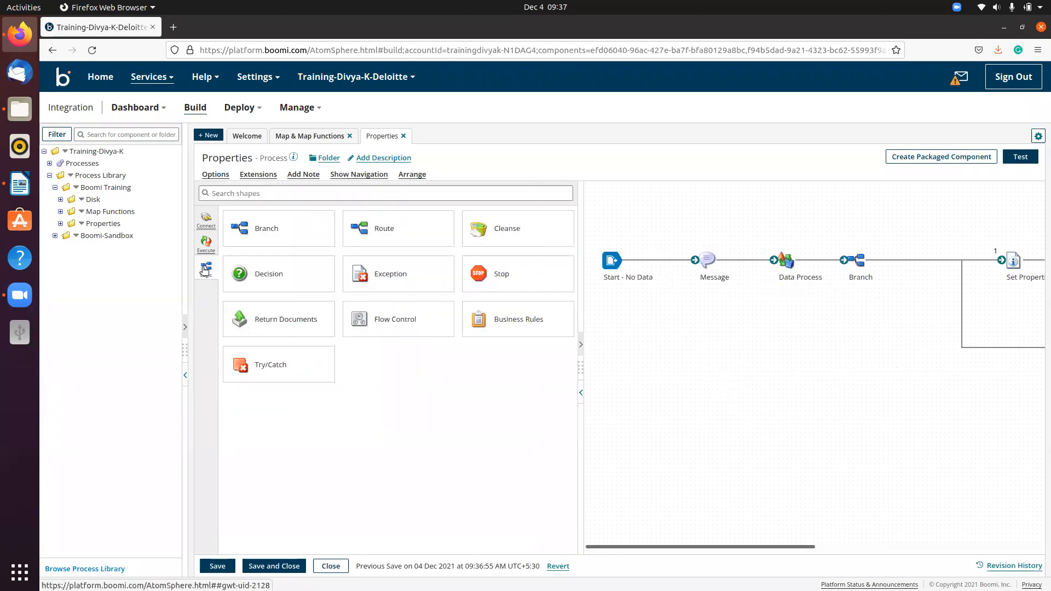
{"action": "left_click", "coordinate": [582, 392]}
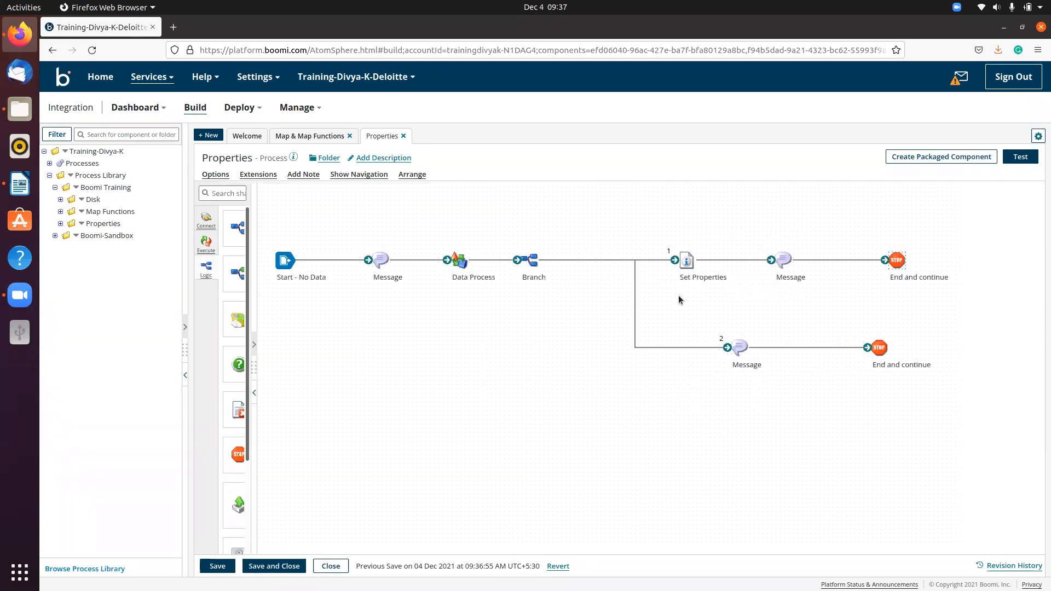
{"action": "mouse_move", "coordinate": [498, 259]}
{"action": "left_click", "coordinate": [499, 240]}
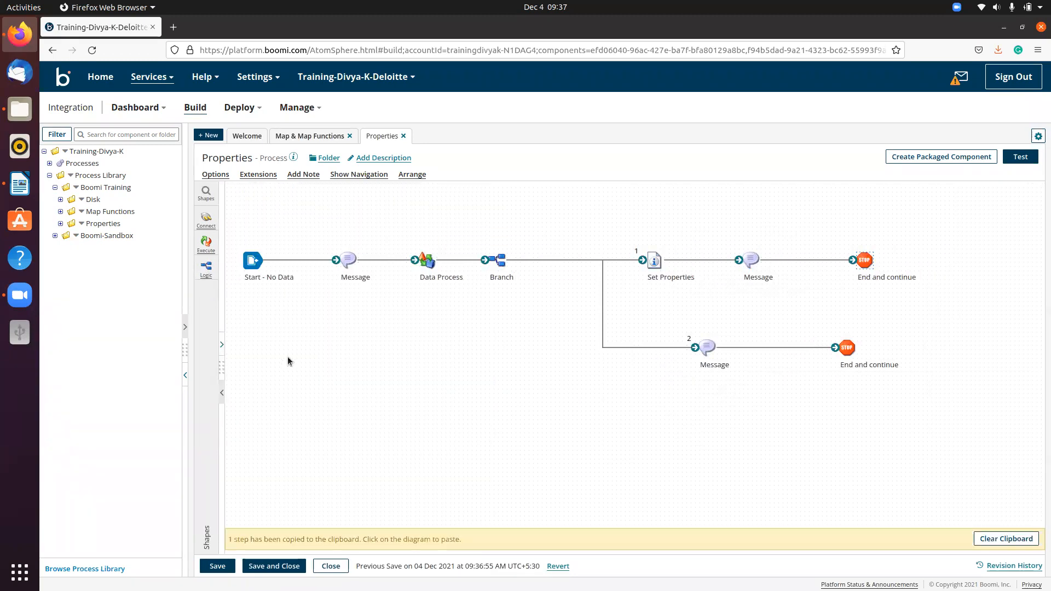
{"action": "left_click", "coordinate": [291, 329]}
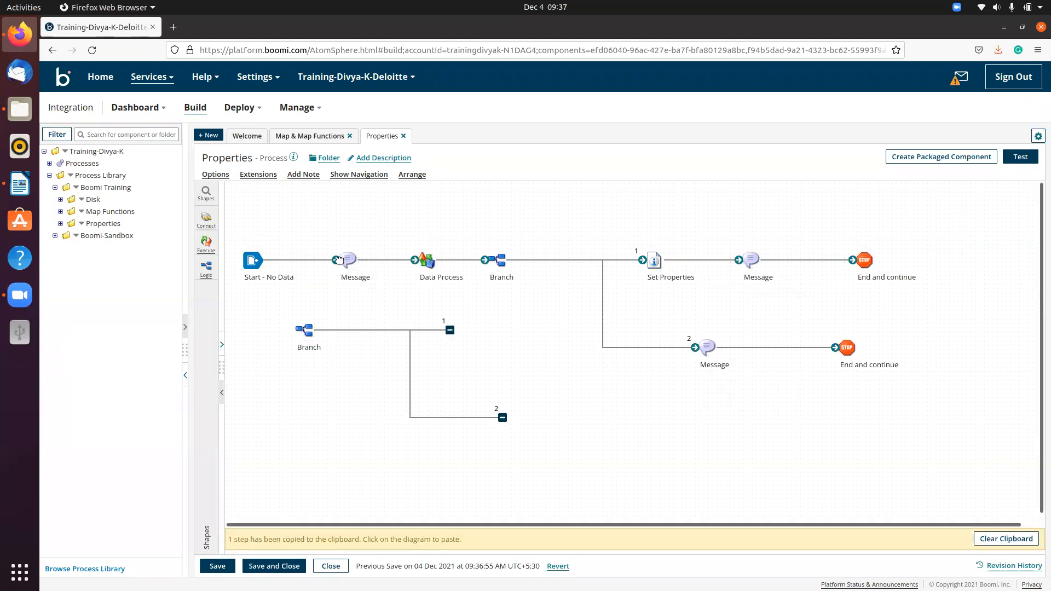
{"action": "left_click_drag", "start_coordinate": [335, 260], "coordinate": [304, 337]}
{"action": "mouse_move", "coordinate": [503, 418]}
{"action": "left_mouse_down"}
{"action": "mouse_move", "coordinate": [336, 261]}
{"action": "mouse_move", "coordinate": [384, 410]}
{"action": "left_mouse_up"}
Rearrange the Message, Data Process, original Branch and its two downstream paths along the new Branch's path 2.
{"action": "mouse_move", "coordinate": [340, 261]}
{"action": "mouse_move", "coordinate": [422, 260]}
{"action": "left_click_drag", "start_coordinate": [423, 261], "coordinate": [471, 417]}
{"action": "left_click_drag", "start_coordinate": [497, 259], "coordinate": [600, 413]}
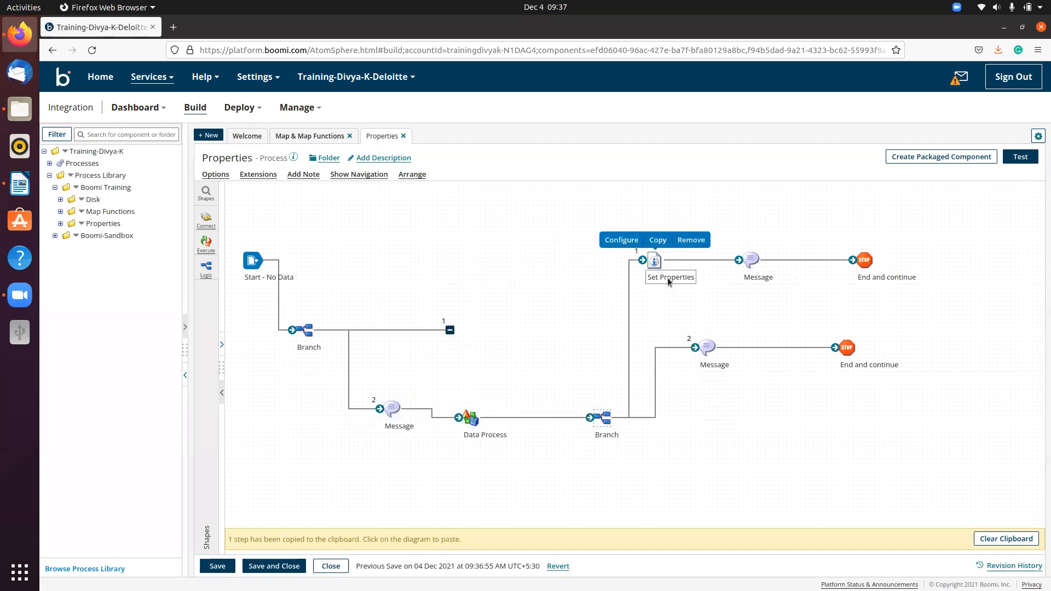
{"action": "left_click_drag", "start_coordinate": [707, 348], "coordinate": [742, 428]}
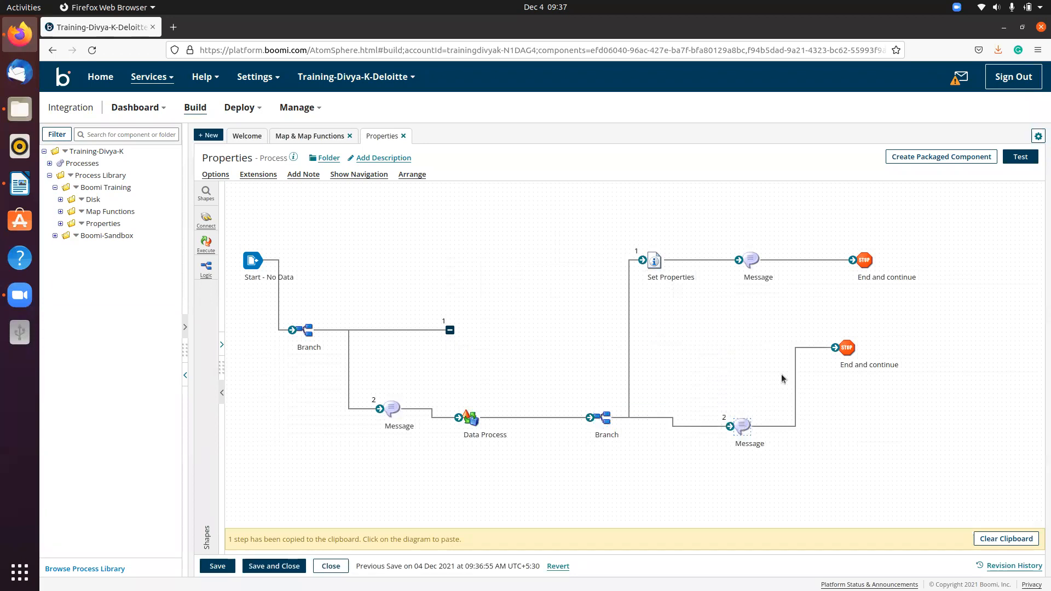
{"action": "left_click_drag", "start_coordinate": [847, 348], "coordinate": [901, 426]}
{"action": "left_click_drag", "start_coordinate": [652, 262], "coordinate": [699, 349]}
{"action": "left_click_drag", "start_coordinate": [688, 227], "coordinate": [966, 296]}
{"action": "left_click_drag", "start_coordinate": [753, 262], "coordinate": [792, 359]}
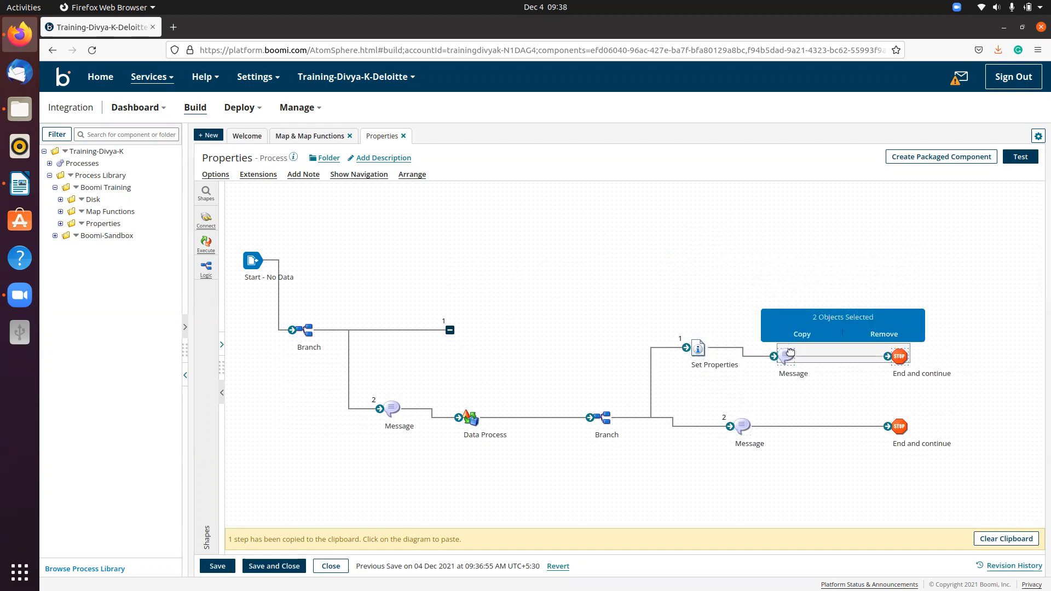
Straighten the process layout by aligning the Start and new Branch in one row and the shapes of each path in theirs.
{"action": "left_click_drag", "start_coordinate": [599, 420], "coordinate": [599, 429]}
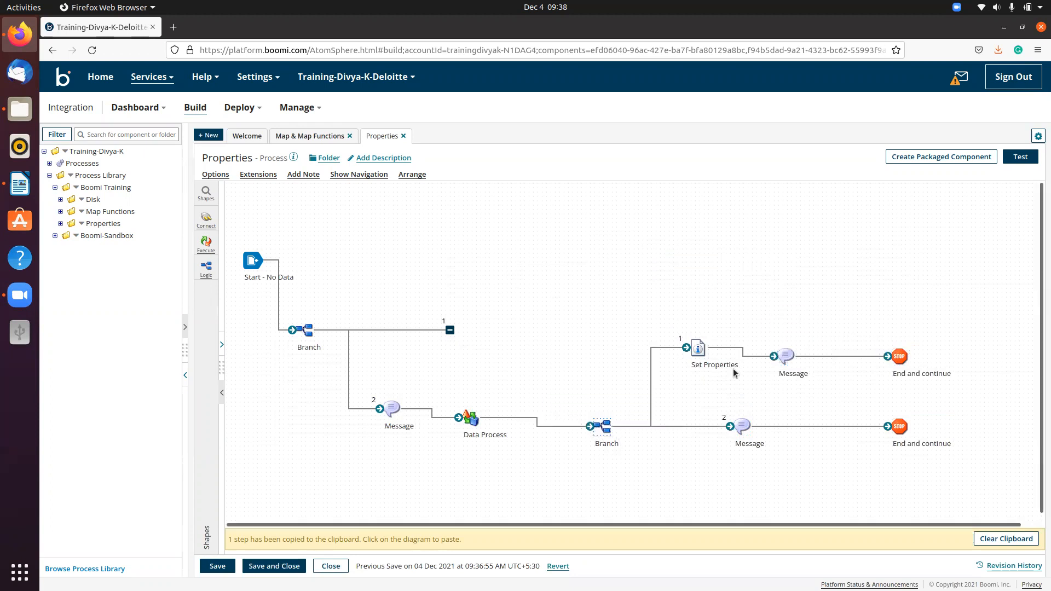
{"action": "left_click_drag", "start_coordinate": [783, 360], "coordinate": [793, 354]}
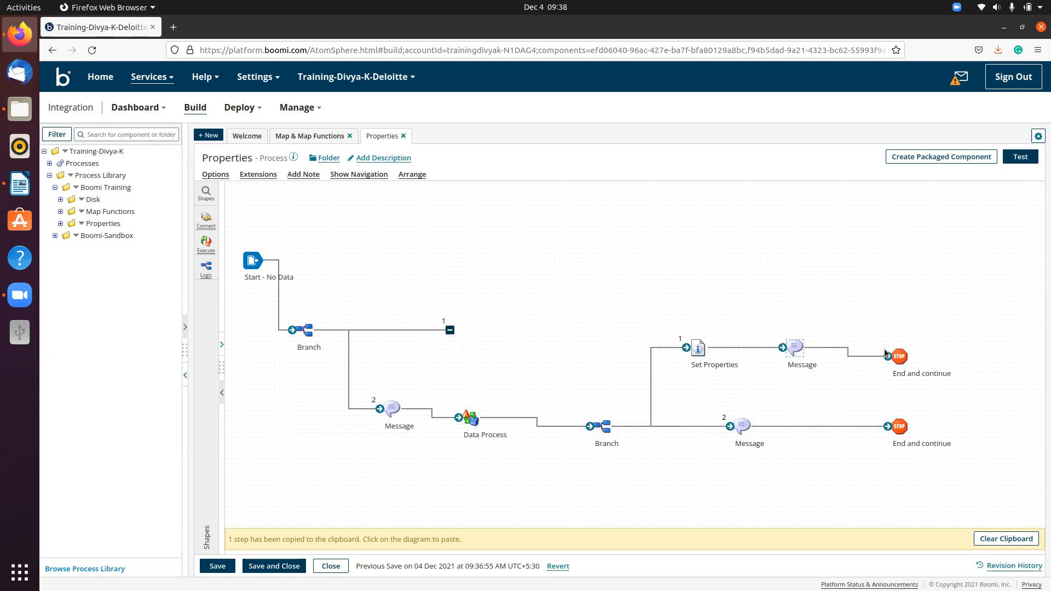
{"action": "left_click_drag", "start_coordinate": [895, 362], "coordinate": [914, 352]}
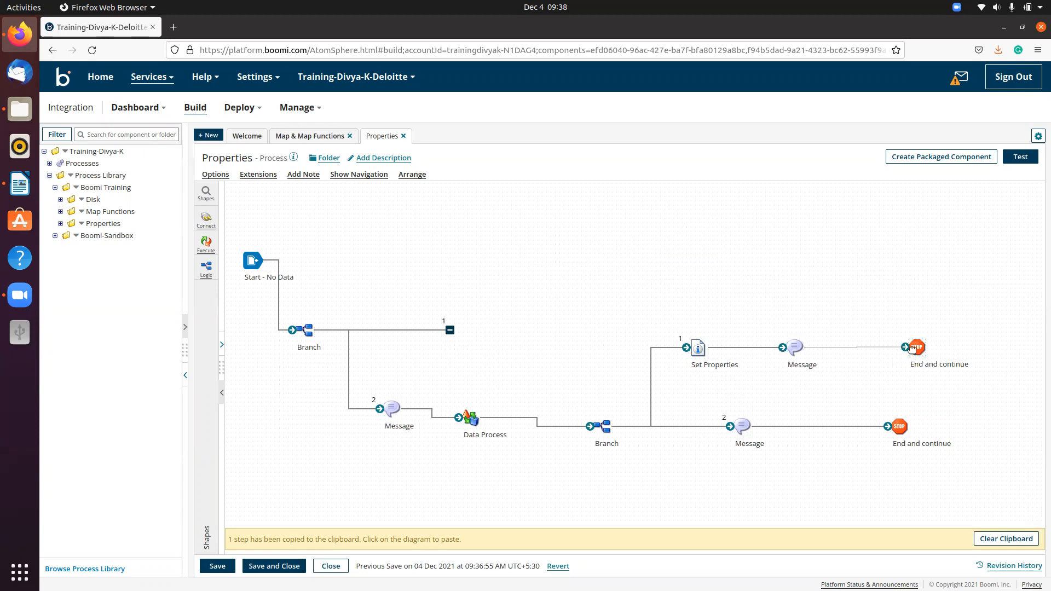
{"action": "left_click_drag", "start_coordinate": [396, 414], "coordinate": [397, 426]}
{"action": "left_click_drag", "start_coordinate": [471, 419], "coordinate": [478, 427]}
{"action": "left_click_drag", "start_coordinate": [240, 263], "coordinate": [239, 289]}
{"action": "left_click_drag", "start_coordinate": [305, 329], "coordinate": [344, 293]}
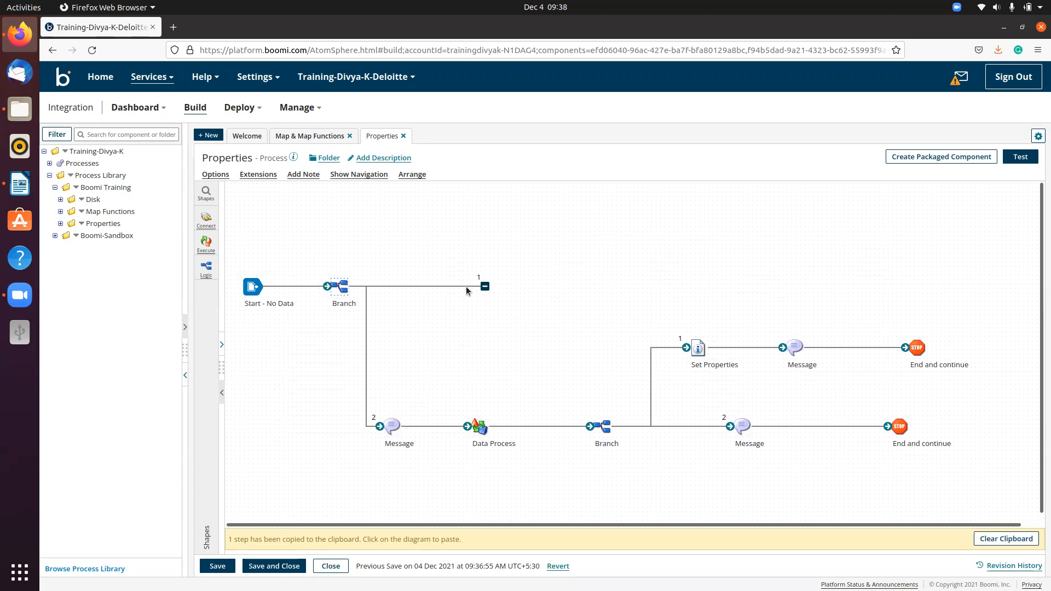
Add copies of the property Message and the End and continue shape to the new Branch's path 1, and save the process.
{"action": "mouse_move", "coordinate": [748, 432]}
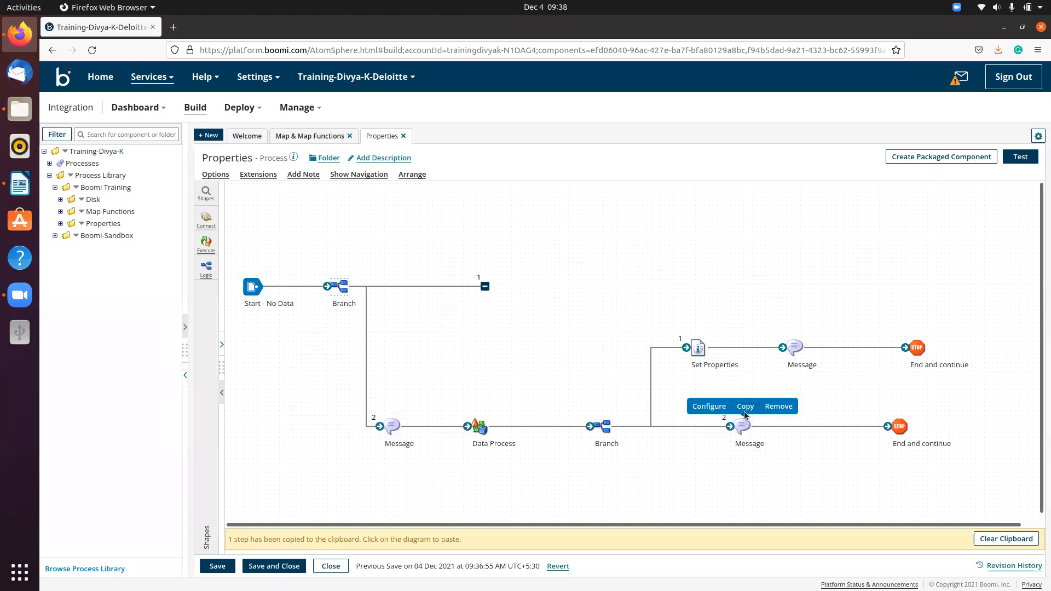
{"action": "left_click", "coordinate": [744, 406]}
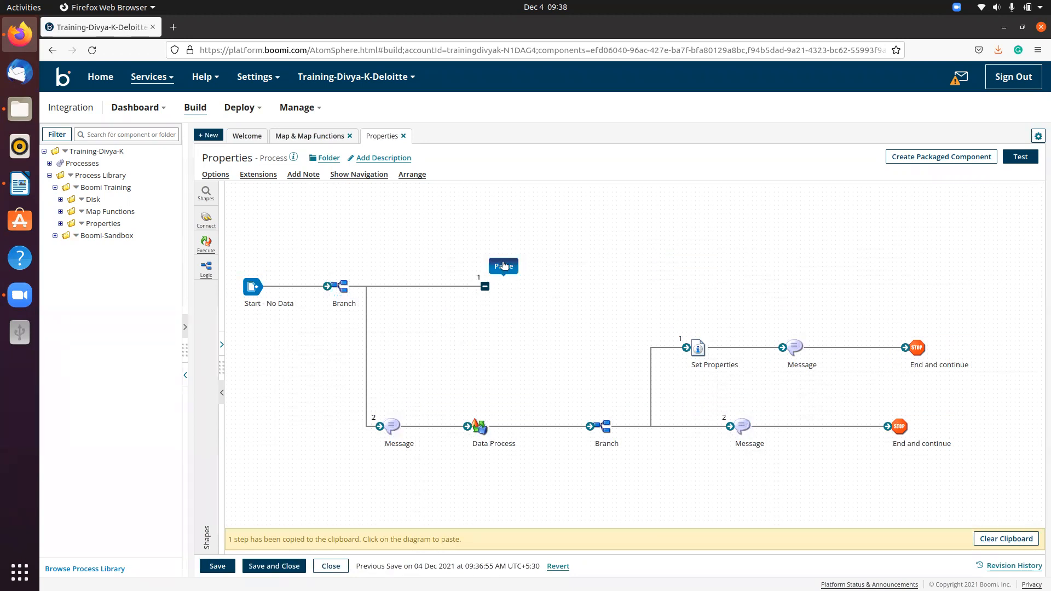
{"action": "left_click", "coordinate": [504, 266]}
{"action": "mouse_move", "coordinate": [512, 286]}
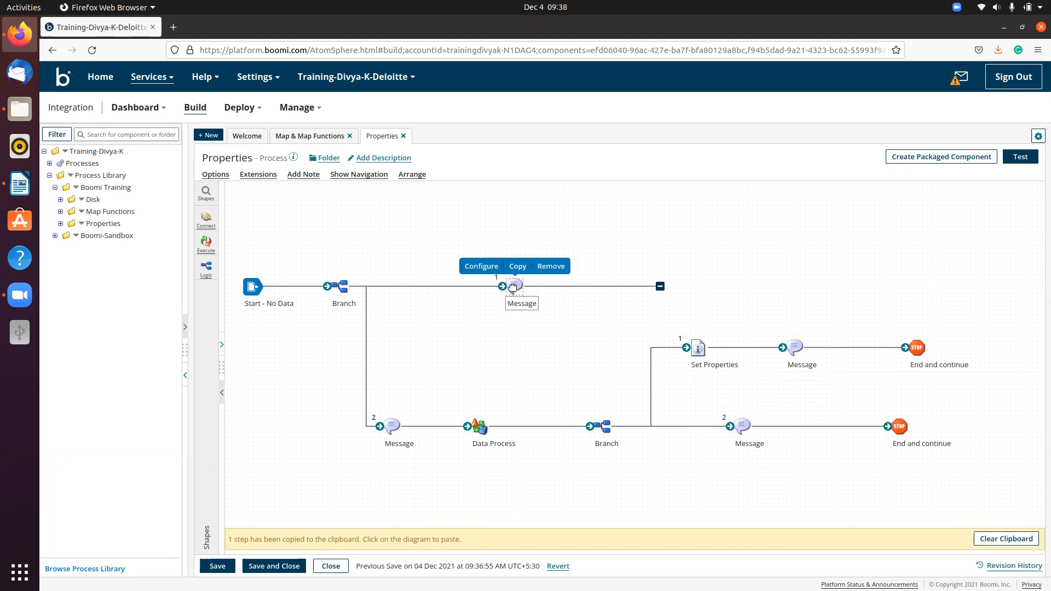
{"action": "mouse_move", "coordinate": [924, 340]}
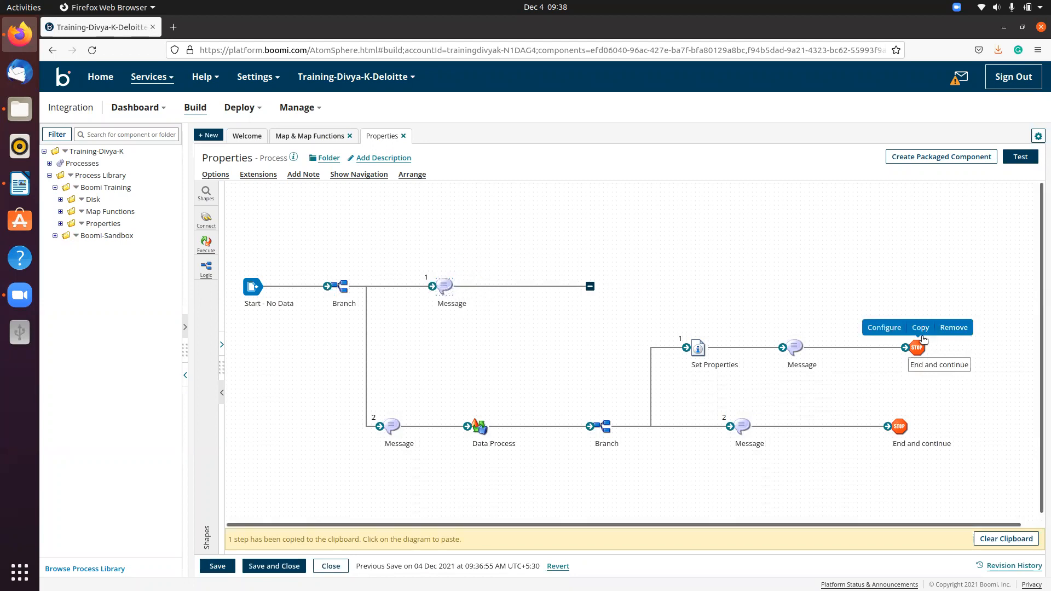
{"action": "left_click", "coordinate": [607, 275]}
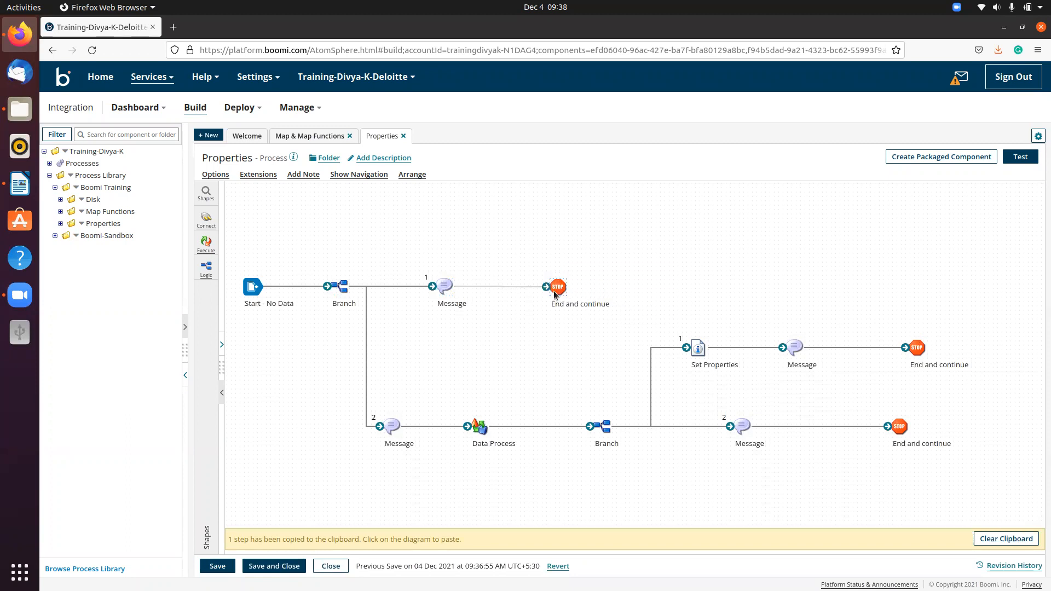
{"action": "left_click", "coordinate": [217, 566]}
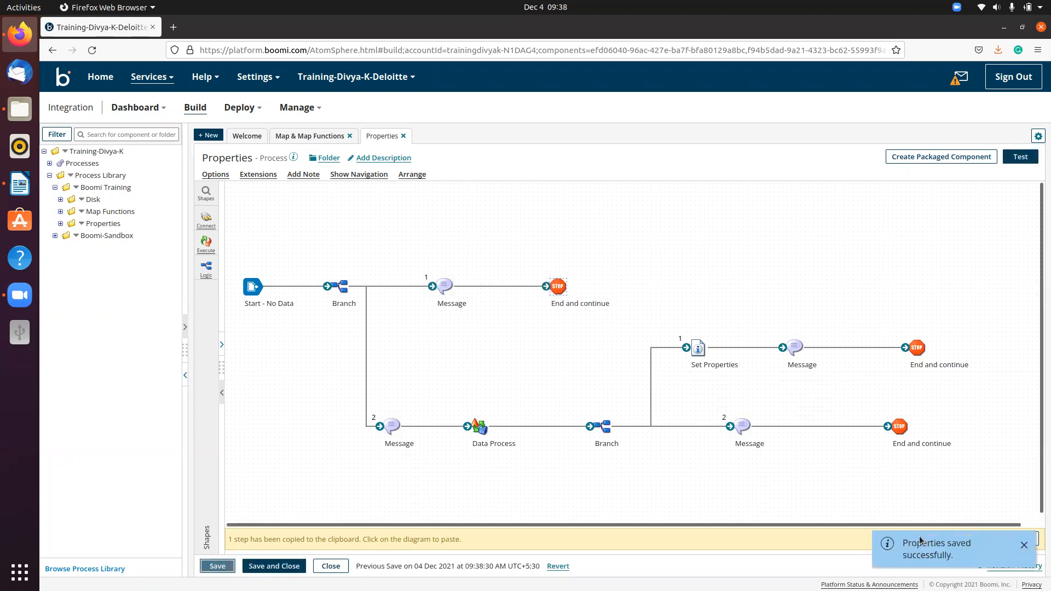
{"action": "left_click", "coordinate": [1007, 539]}
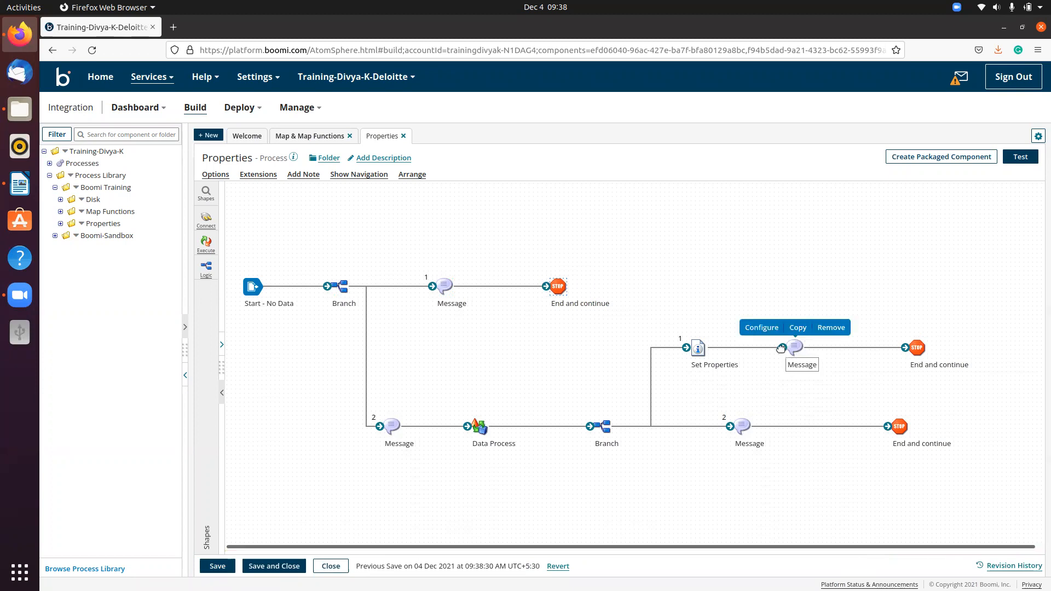
Check the persistence option of the DPP dynamic process property in the Set Properties shape.
{"action": "left_click", "coordinate": [697, 356]}
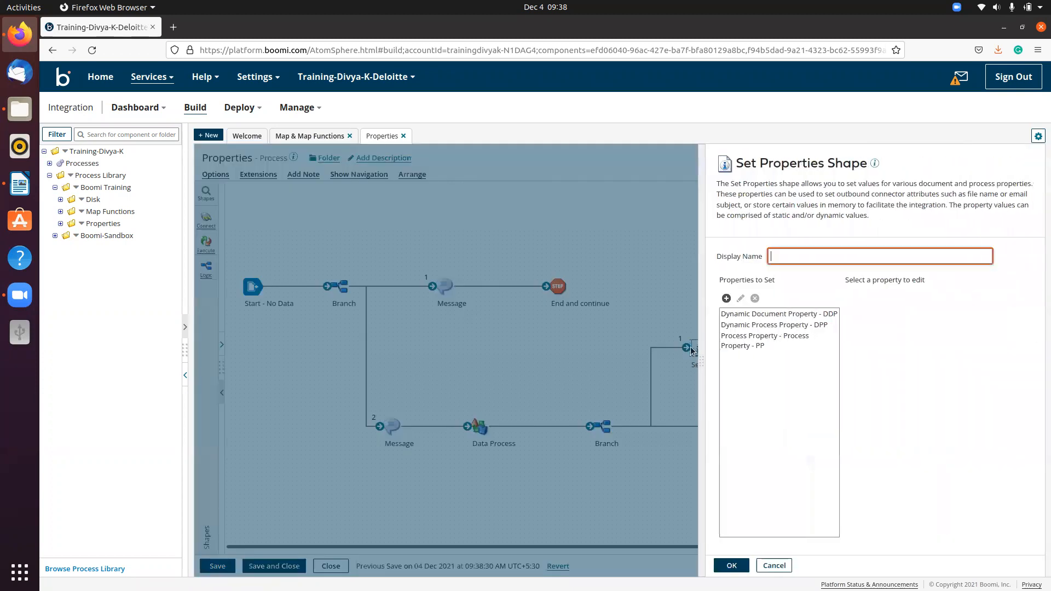
{"action": "left_click", "coordinate": [729, 346]}
{"action": "double_click", "coordinate": [773, 324]}
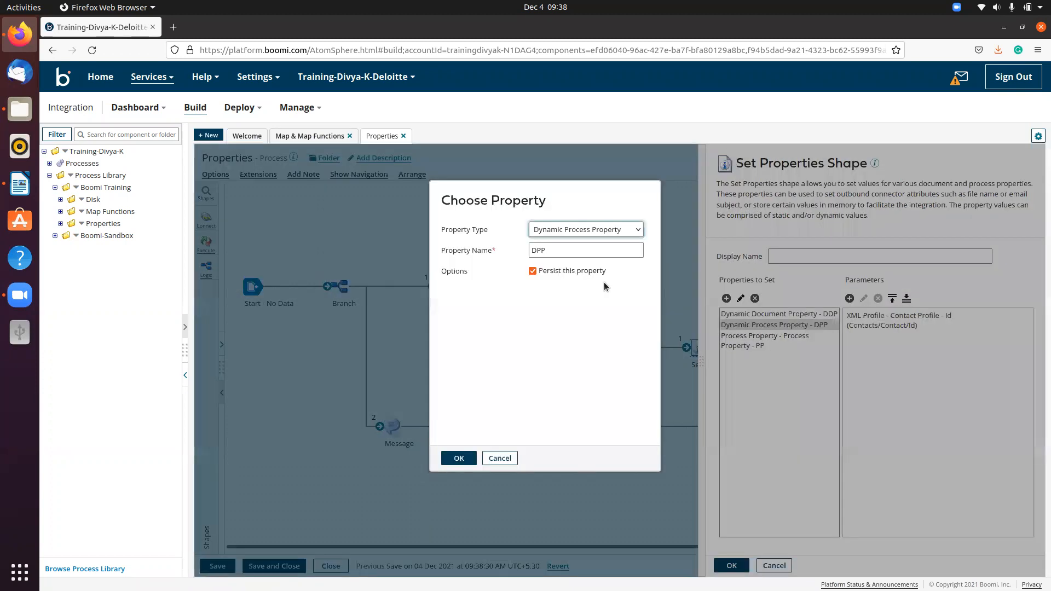
{"action": "left_click", "coordinate": [514, 458]}
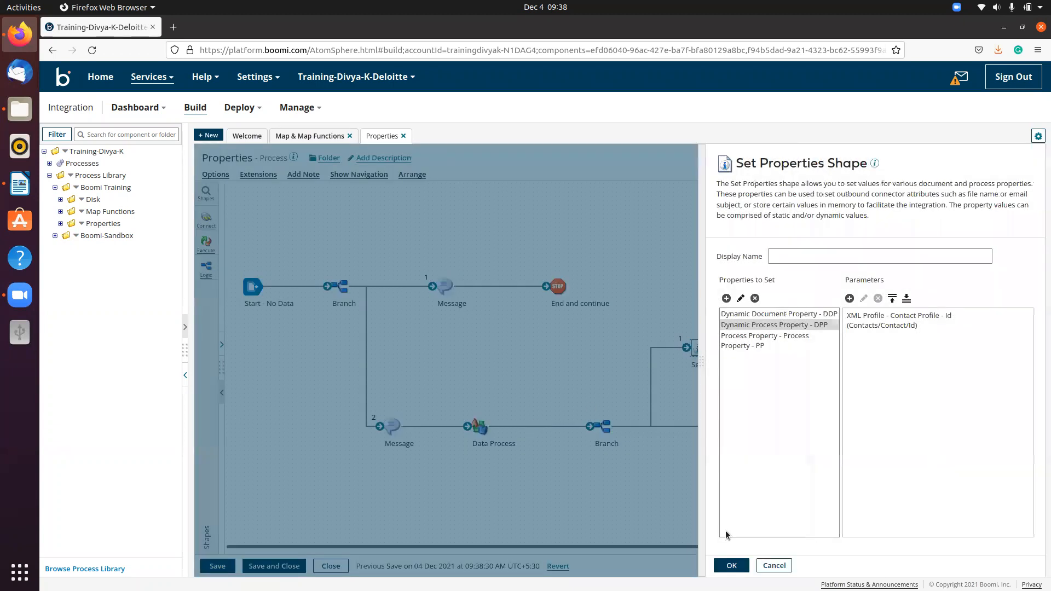
{"action": "left_click", "coordinate": [732, 565]}
Save the Properties process and run a new test of it.
{"action": "left_click", "coordinate": [216, 567]}
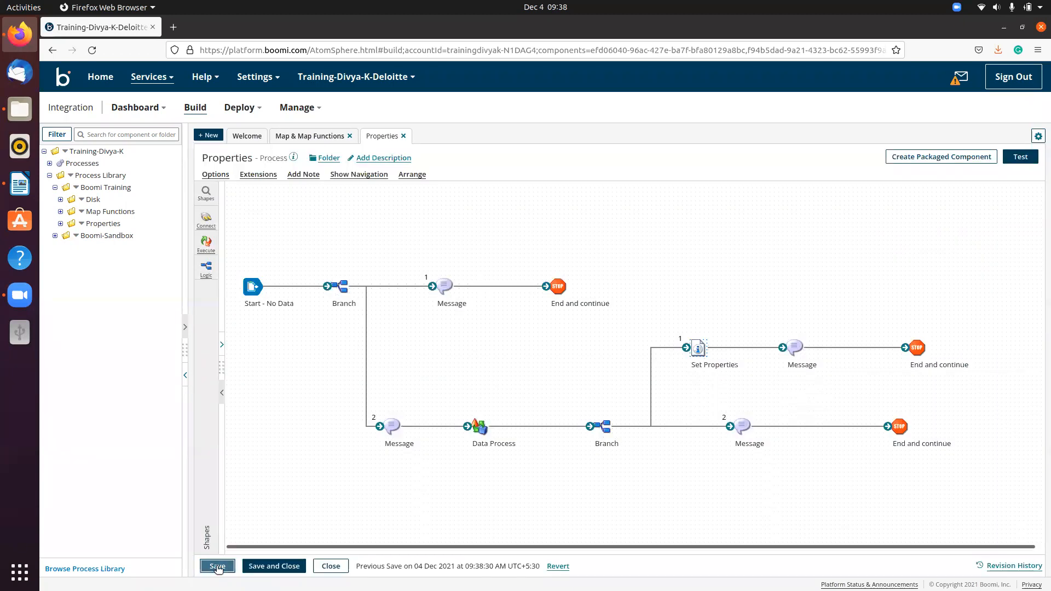
{"action": "left_click", "coordinate": [1009, 161]}
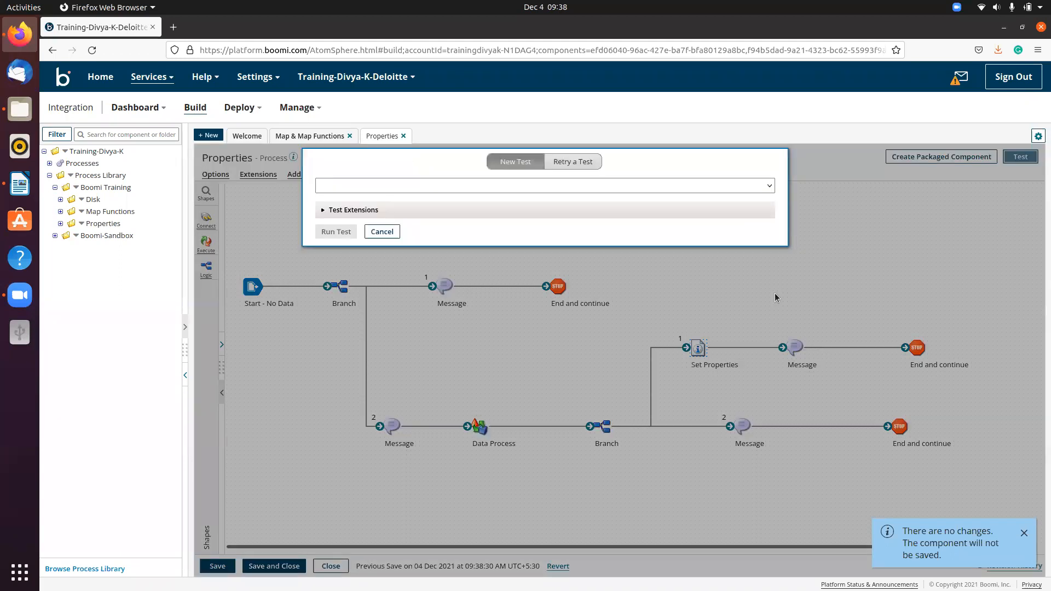
{"action": "left_click", "coordinate": [353, 232]}
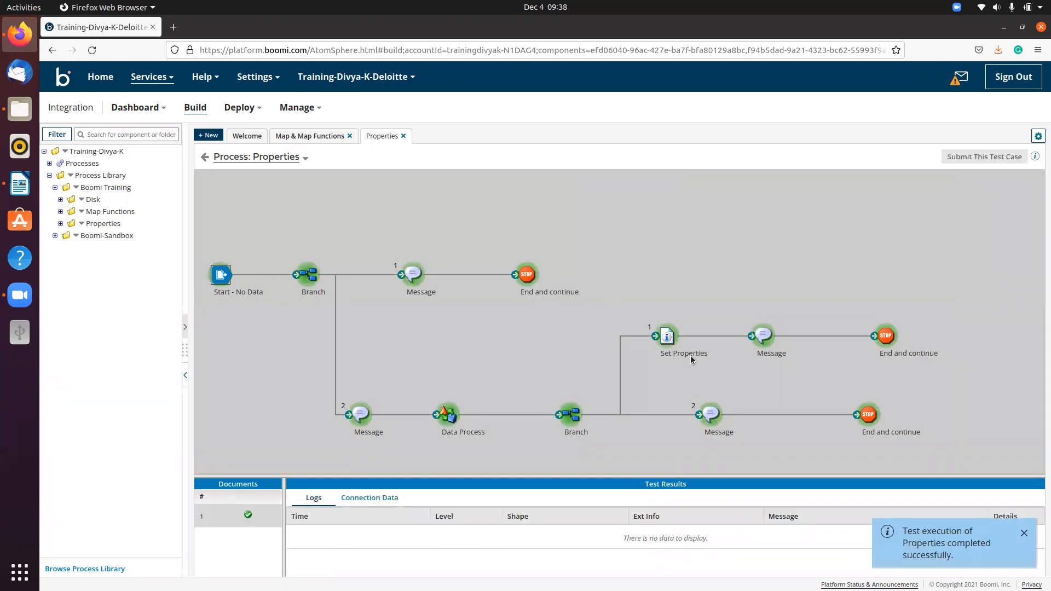
Inspect the property values in the source document reaching the first Branch's path 1 End and continue shape.
{"action": "left_click", "coordinate": [525, 276]}
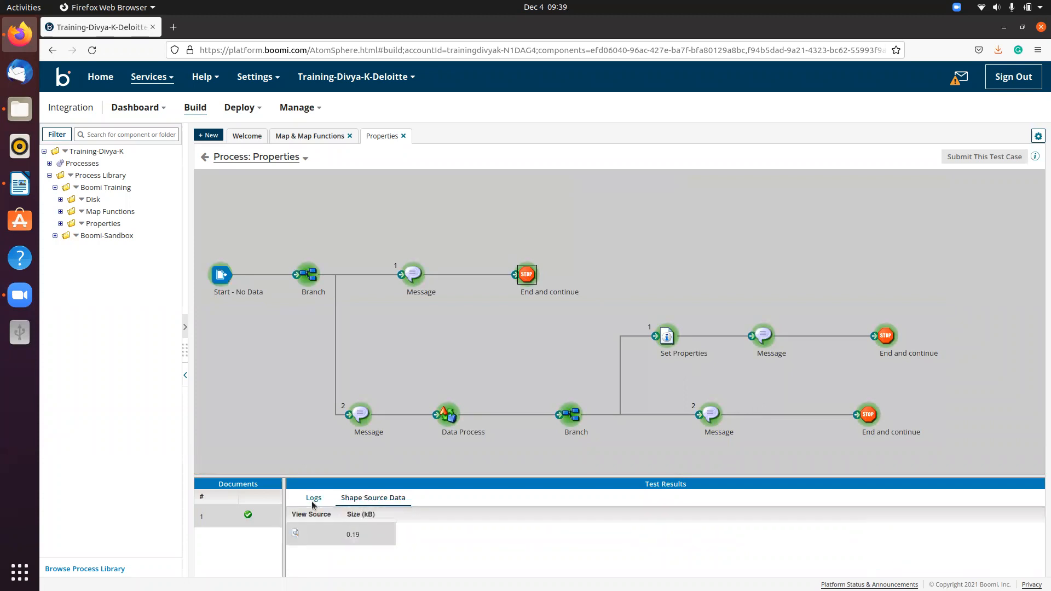
{"action": "left_click", "coordinate": [295, 533]}
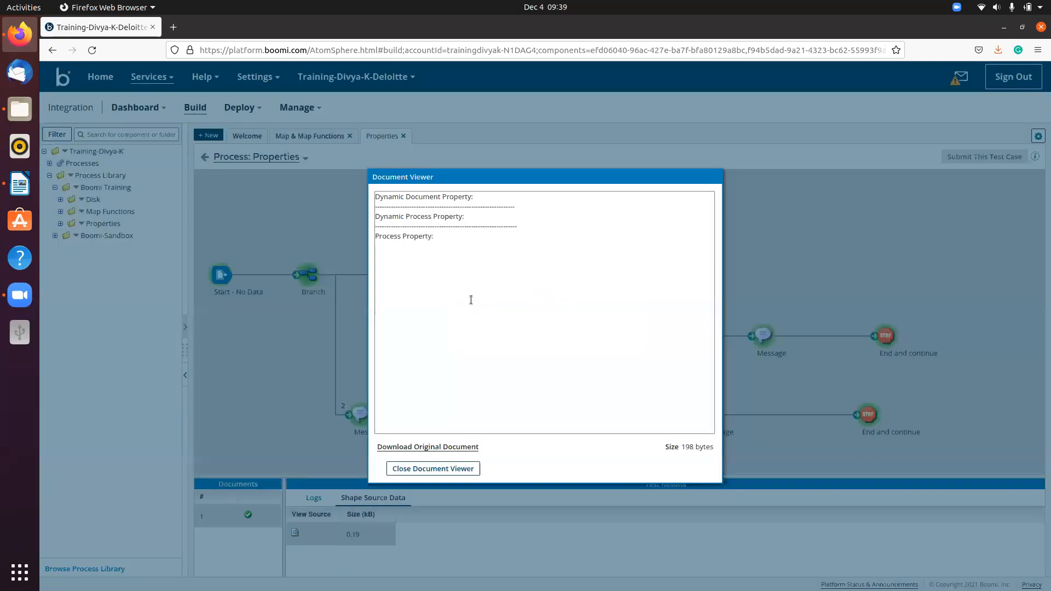
{"action": "left_click", "coordinate": [478, 216]}
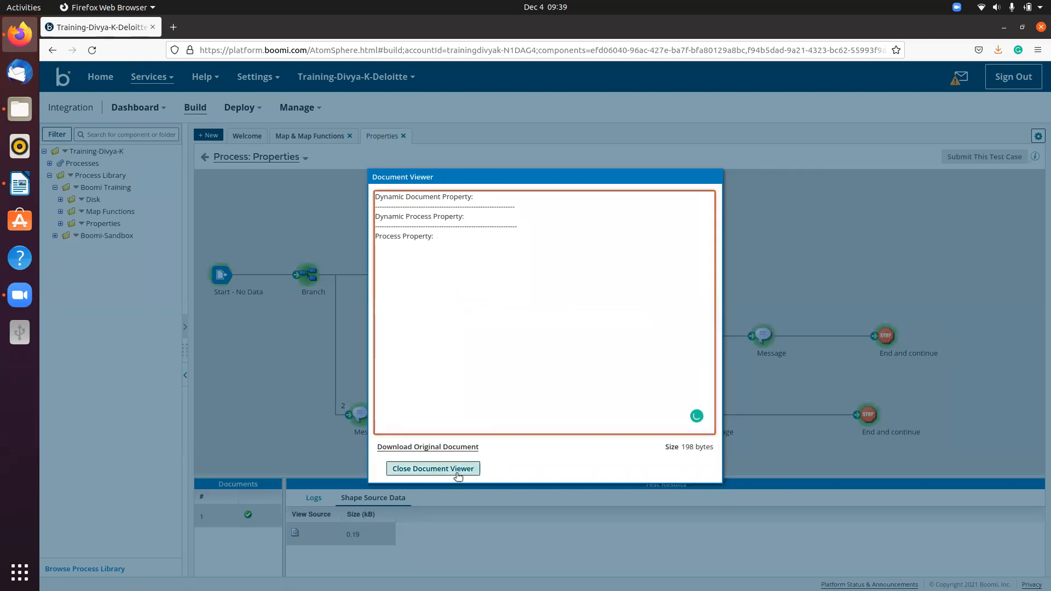
{"action": "left_click", "coordinate": [438, 469]}
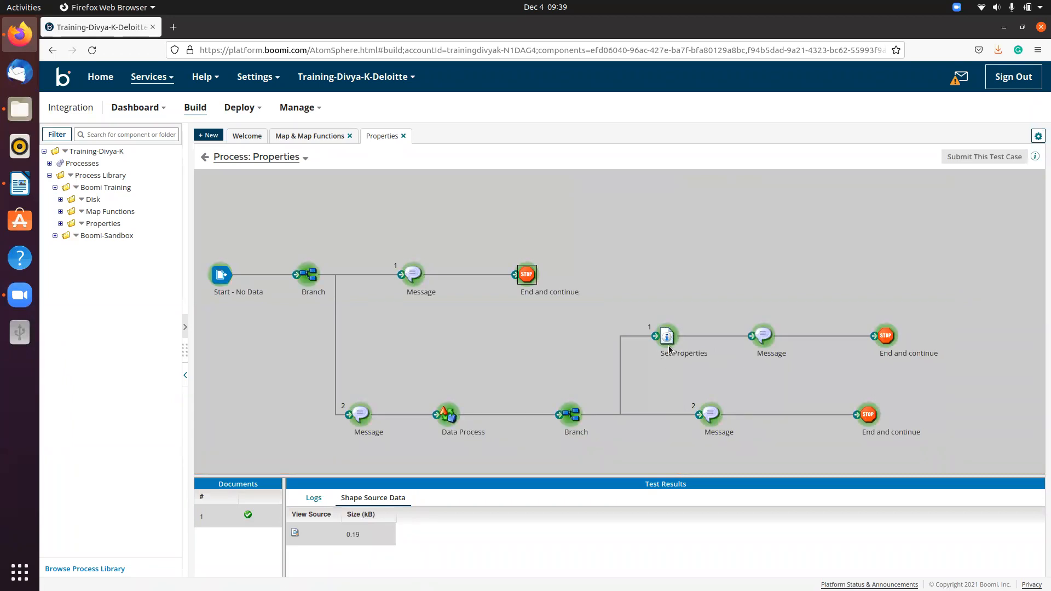
Compare the first source documents reaching the End and continue shapes on the nested Branch's path 2 and path 1.
{"action": "left_click", "coordinate": [869, 417]}
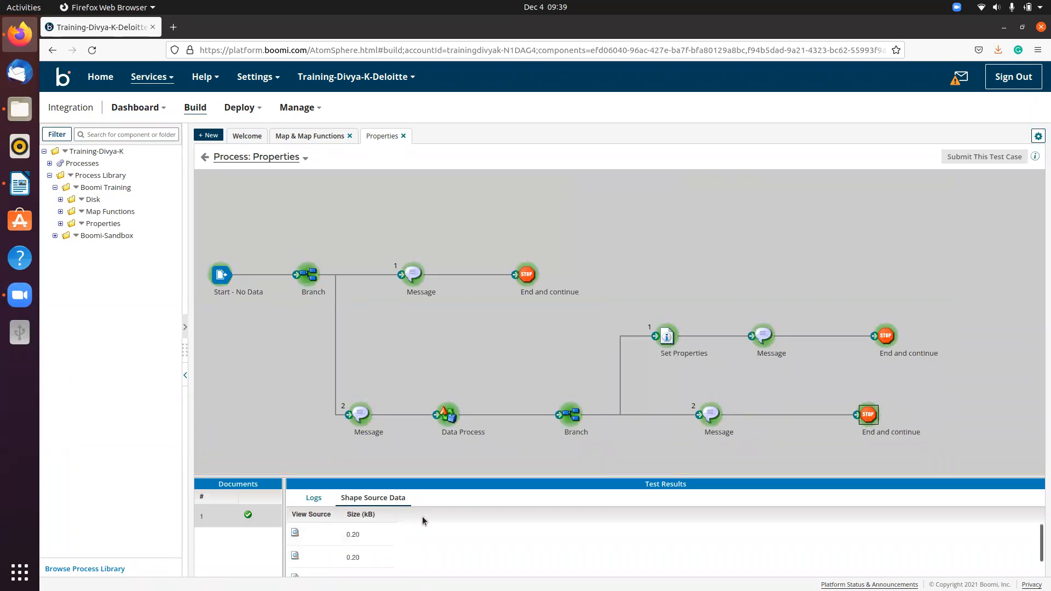
{"action": "left_click", "coordinate": [296, 534]}
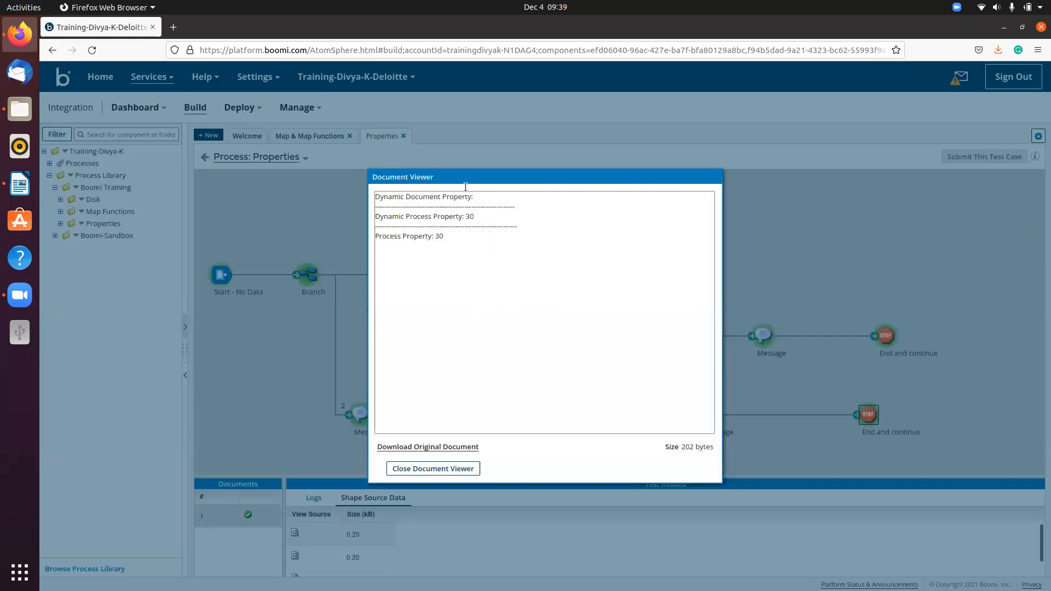
{"action": "left_click", "coordinate": [474, 468]}
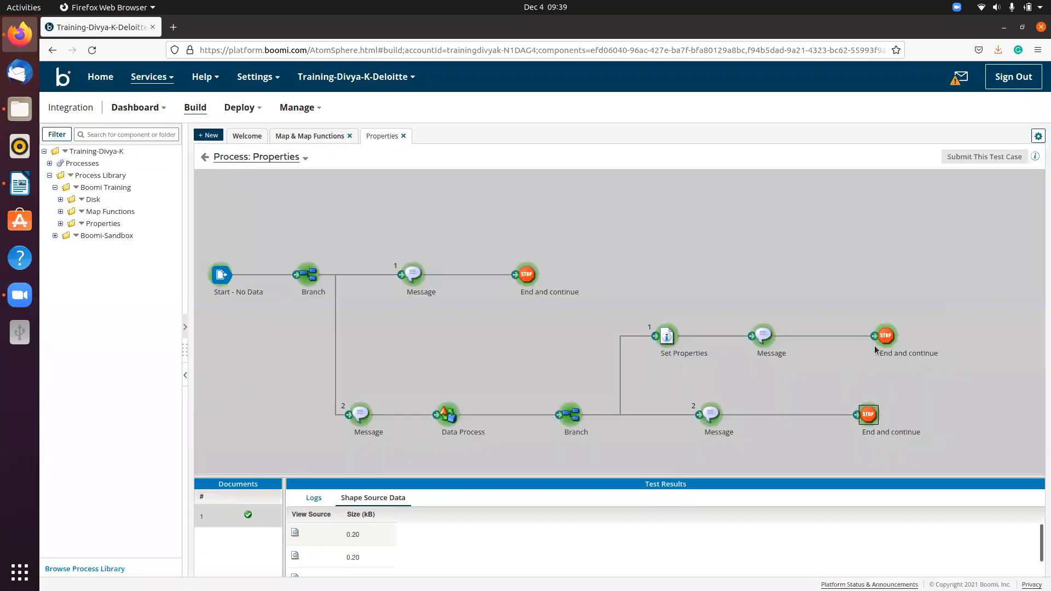
{"action": "left_click", "coordinate": [301, 533]}
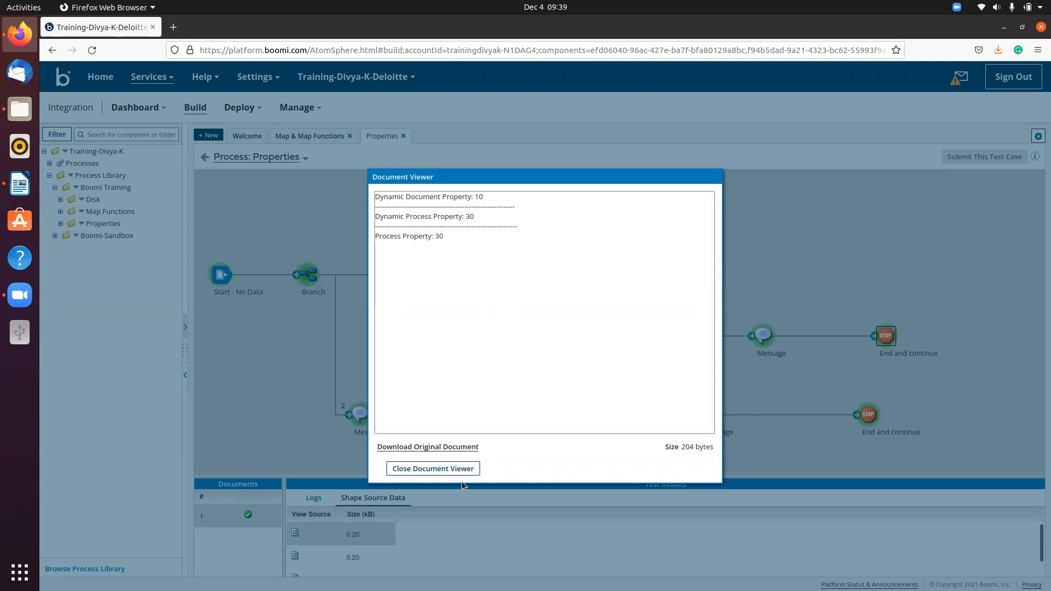
Close the document view, return to the Properties process and run another test of it.
{"action": "left_click", "coordinate": [450, 469]}
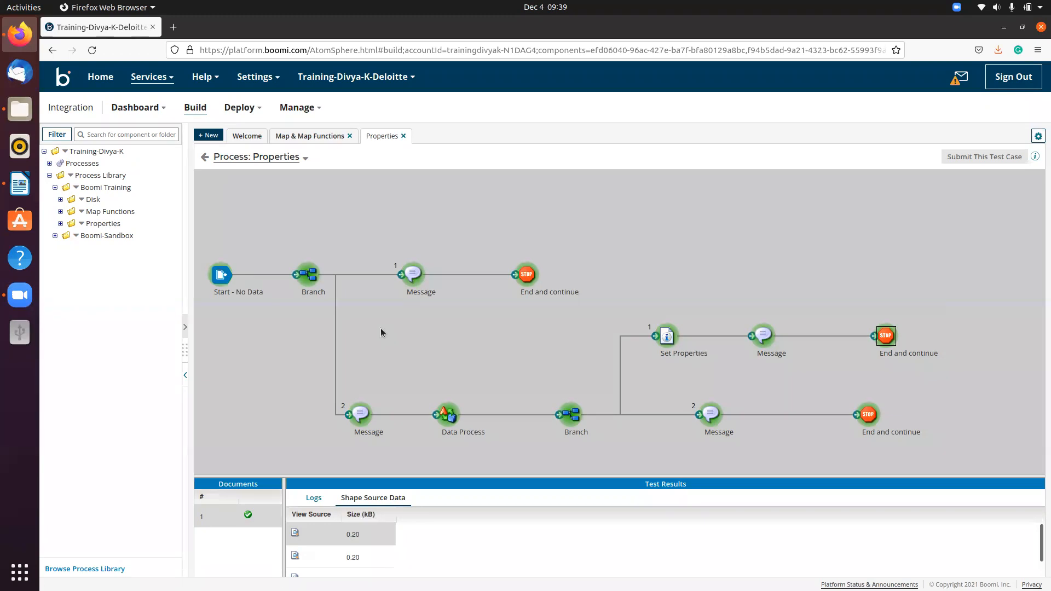
{"action": "left_click", "coordinate": [205, 158]}
{"action": "left_click", "coordinate": [1020, 156]}
{"action": "left_click", "coordinate": [329, 232]}
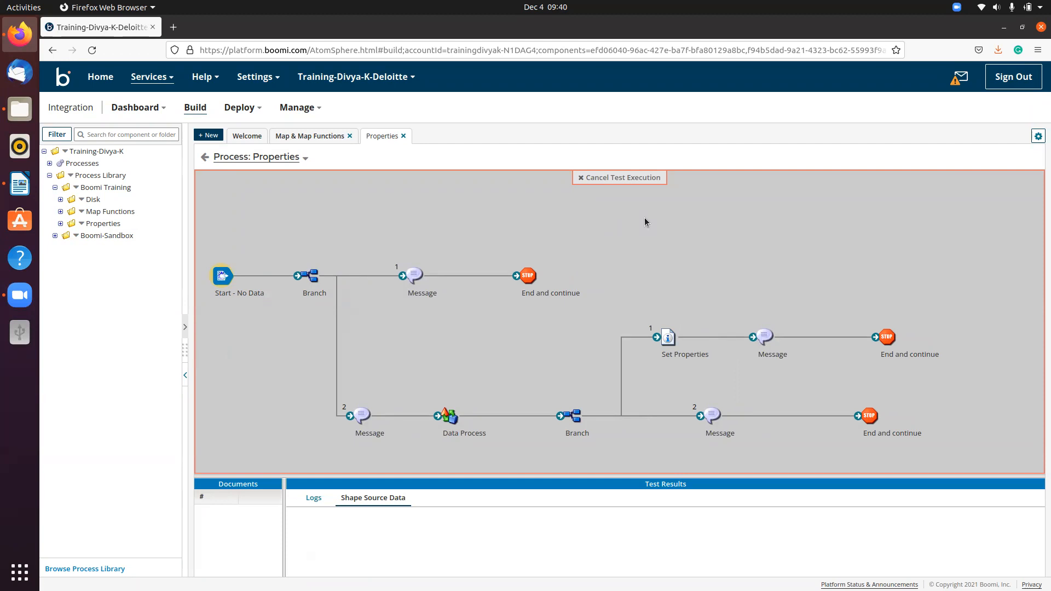
Inspect the property values in the new run's source document at the first Branch's path 1 End and continue shape.
{"action": "left_click", "coordinate": [535, 276]}
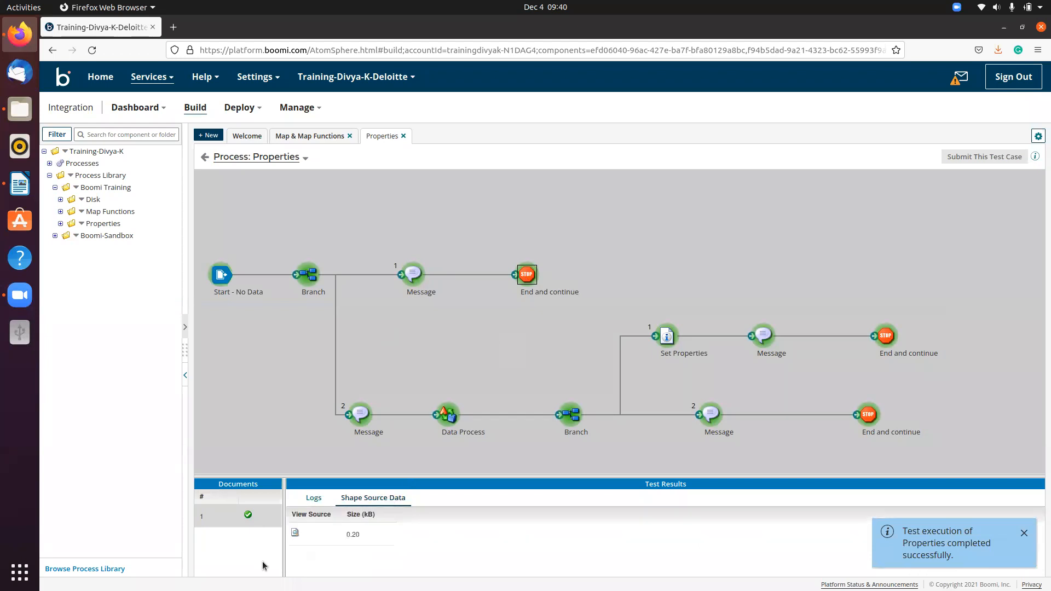
{"action": "left_click", "coordinate": [295, 533]}
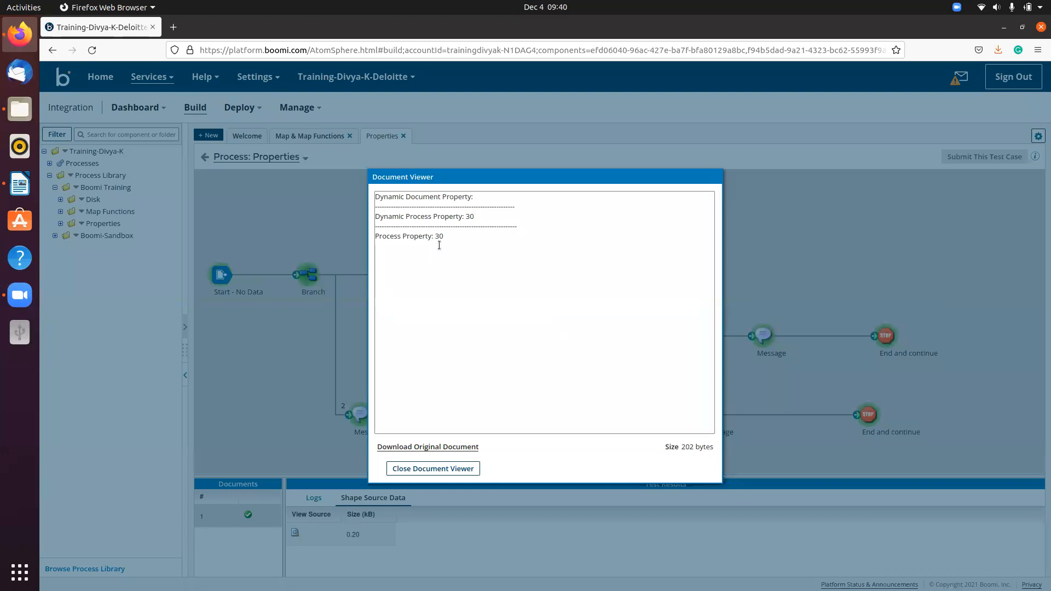
{"action": "left_click_drag", "start_coordinate": [445, 236], "coordinate": [466, 216]}
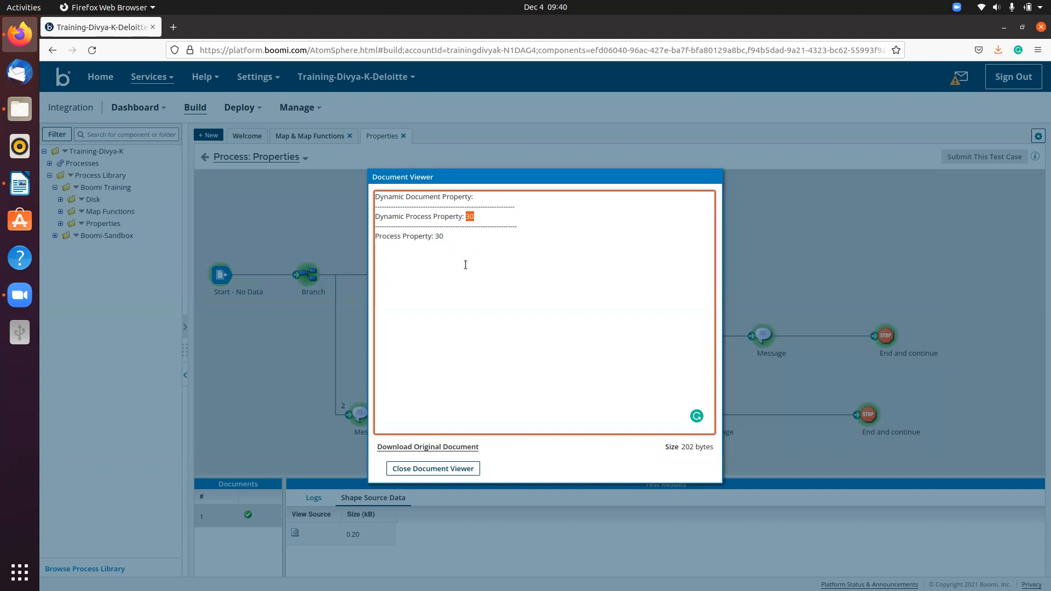
{"action": "left_click", "coordinate": [463, 469]}
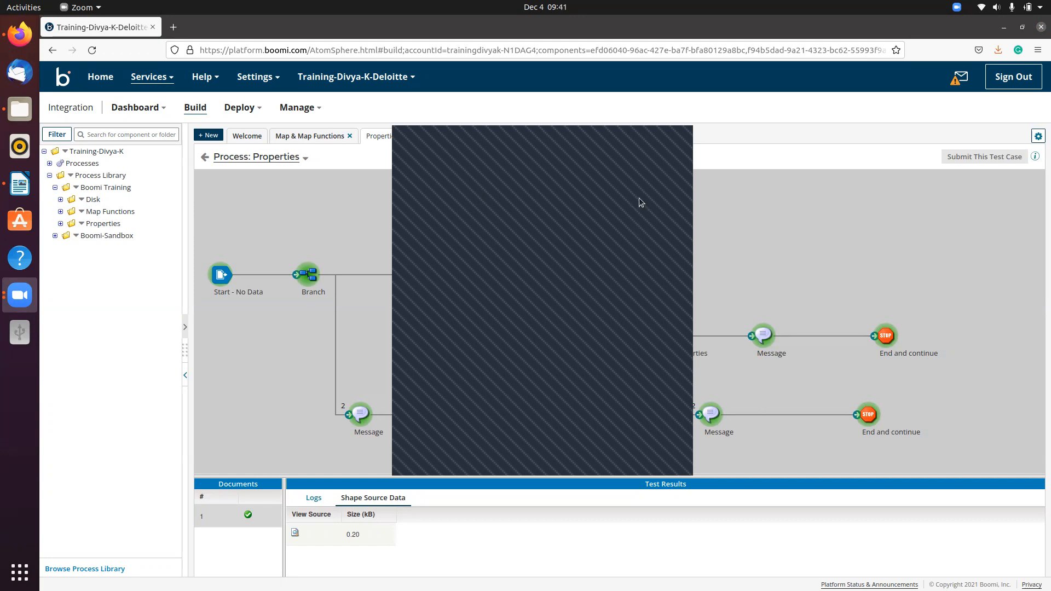
{"action": "left_click", "coordinate": [524, 372]}
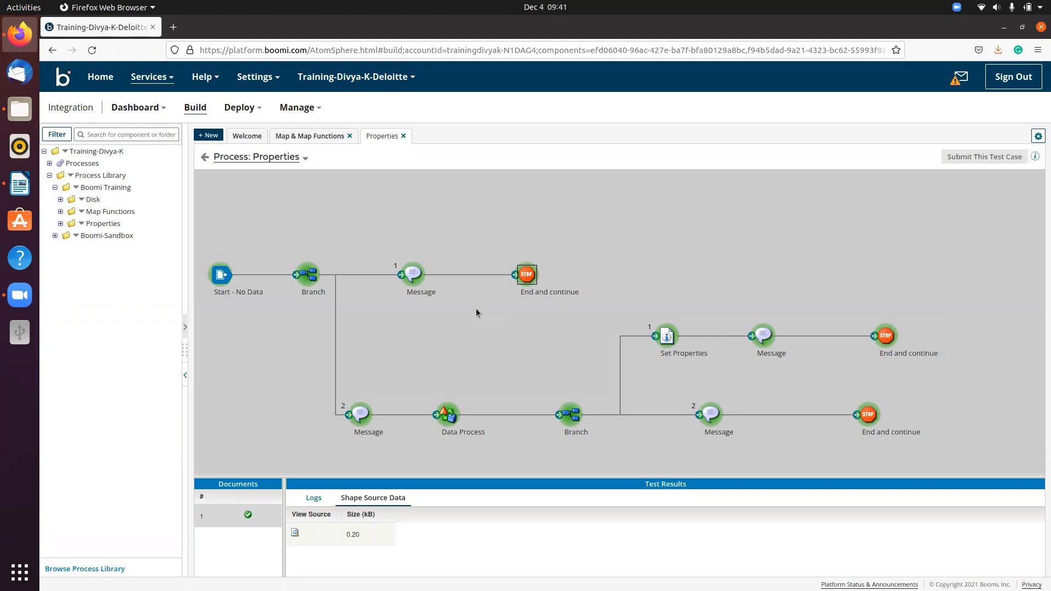
Return to the process design and add a dynamic process property named DDP-D to the Set Properties shape.
{"action": "left_click", "coordinate": [204, 157]}
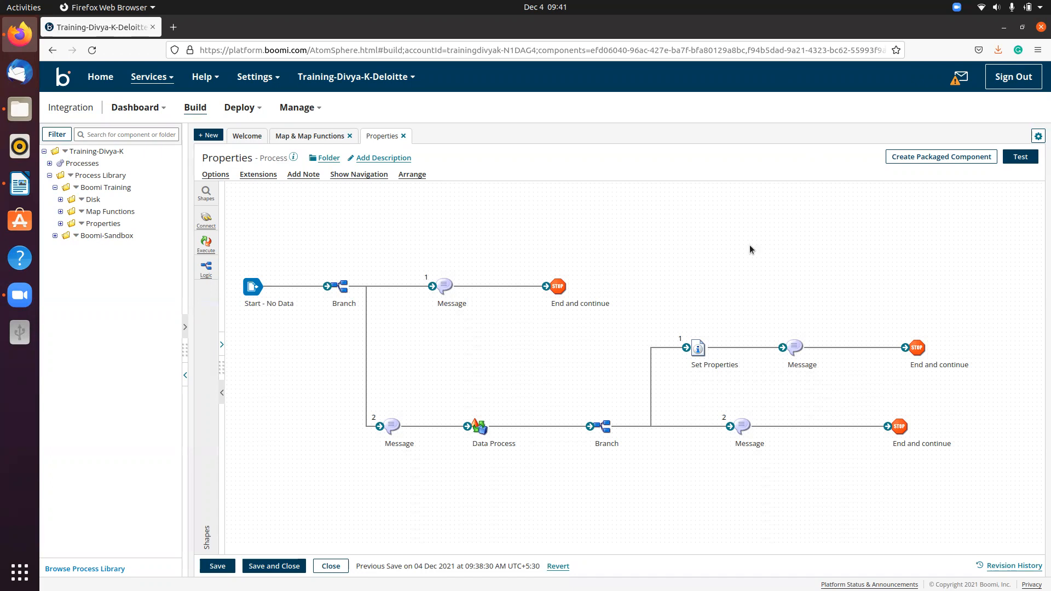
{"action": "double_click", "coordinate": [699, 350]}
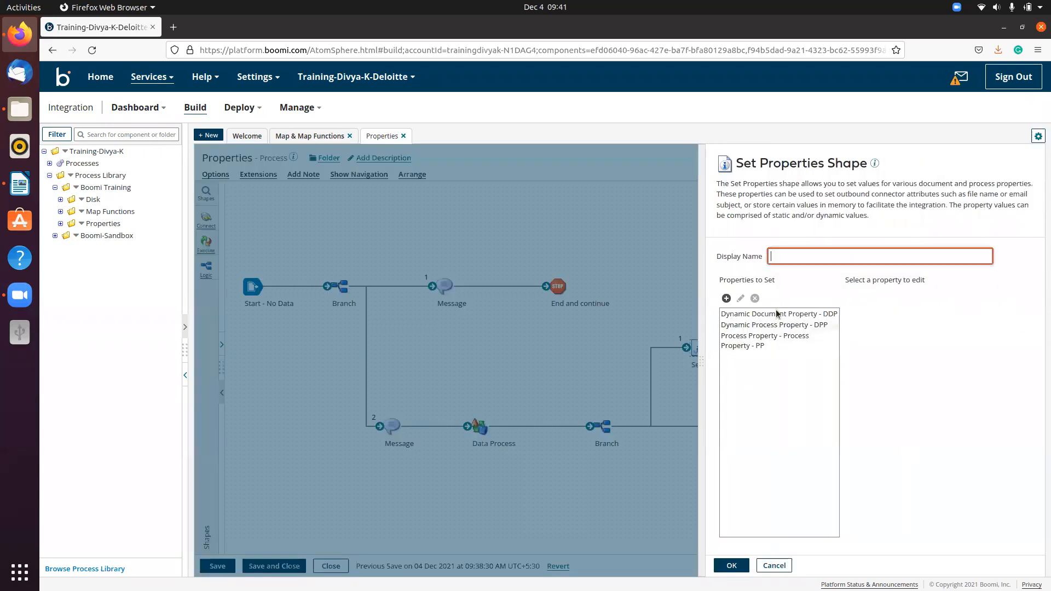
{"action": "left_click", "coordinate": [727, 298]}
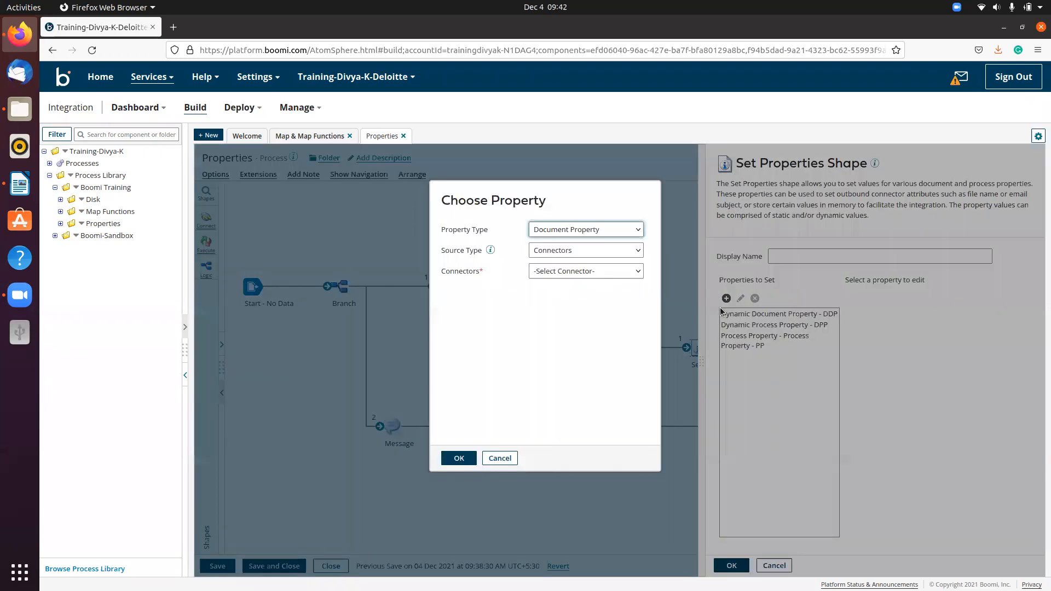
{"action": "left_click", "coordinate": [596, 230]}
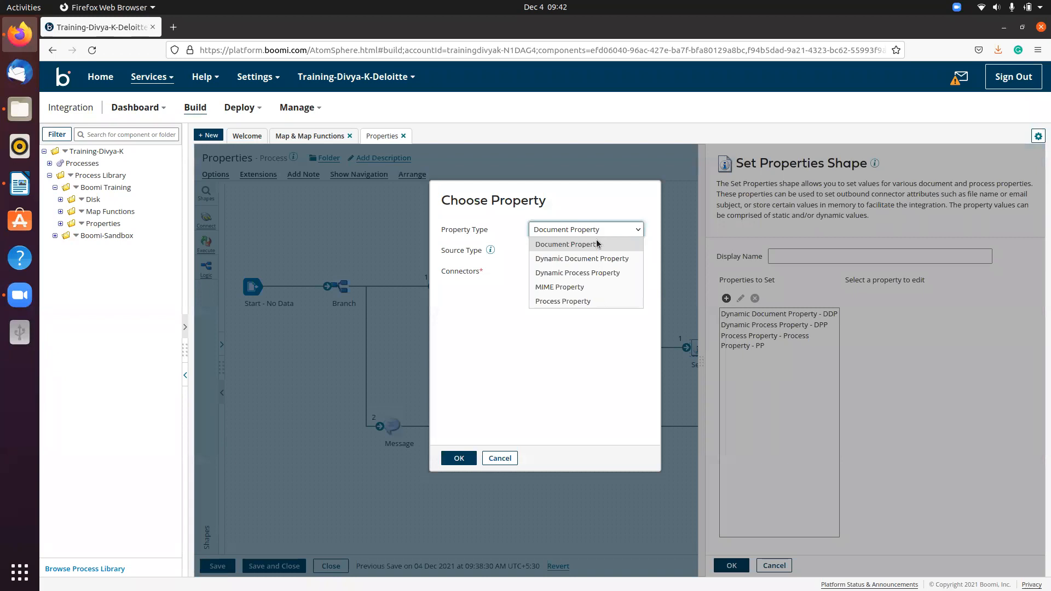
{"action": "left_click", "coordinate": [592, 272]}
{"action": "left_click", "coordinate": [542, 251]}
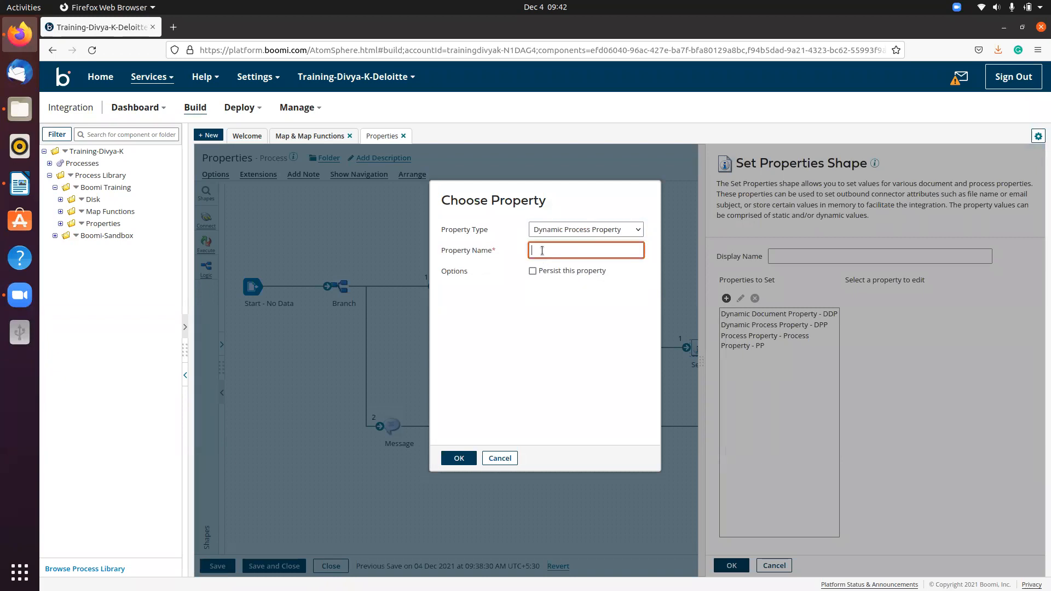
{"action": "type", "text": "DDP-D"}
{"action": "left_click", "coordinate": [460, 458]}
Rename the DDP-D dynamic process property as DPP-D in the Set Properties shape.
{"action": "double_click", "coordinate": [740, 356]}
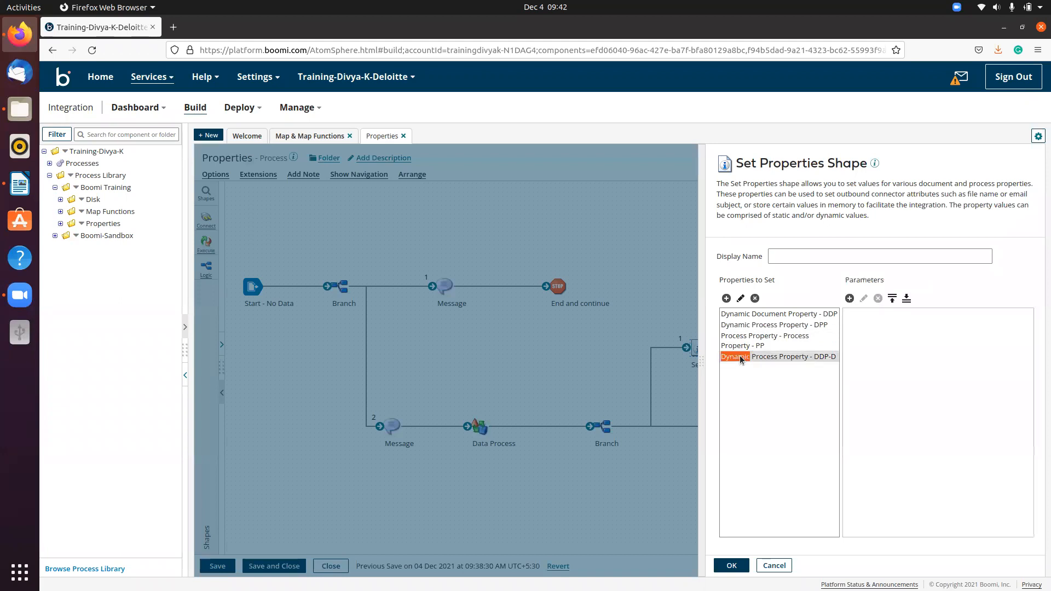
{"action": "left_click", "coordinate": [545, 251]}
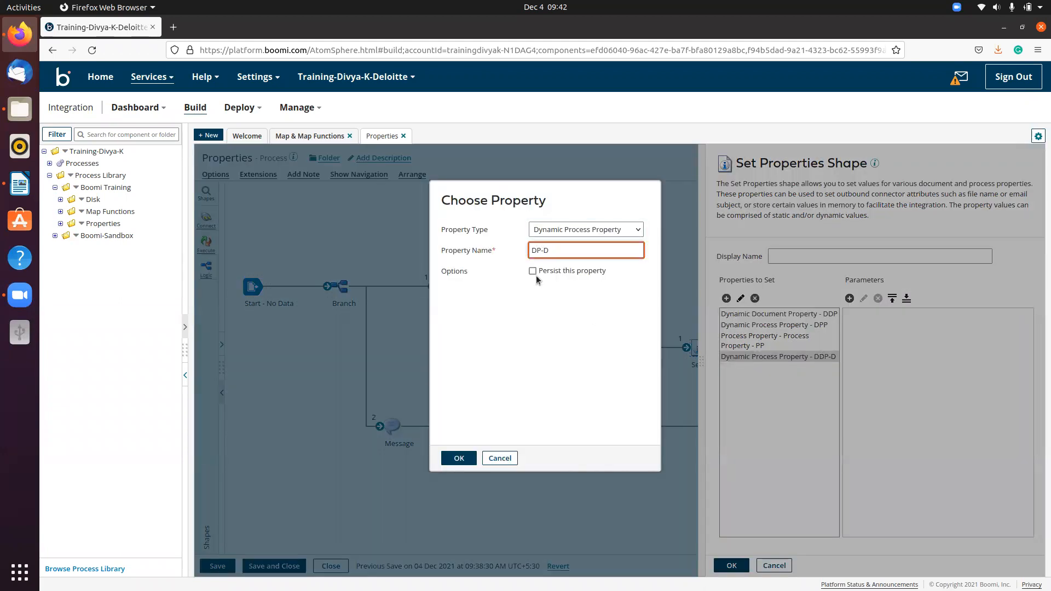
{"action": "left_click", "coordinate": [459, 458]}
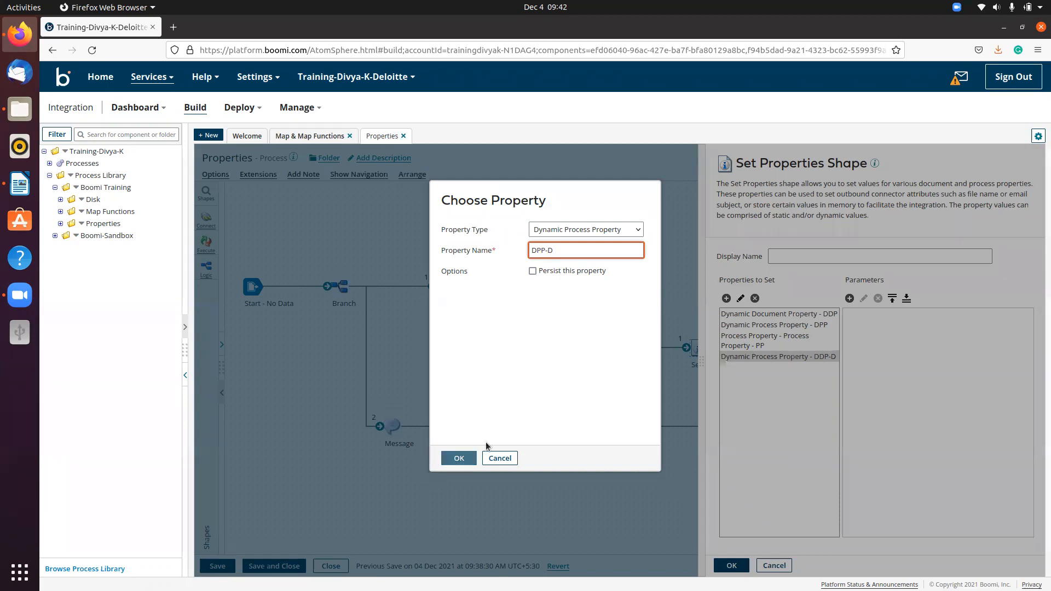
Give the DPP-D property a Date/Time parameter with the MM-dd-yyyy date mask.
{"action": "left_click", "coordinate": [850, 299]}
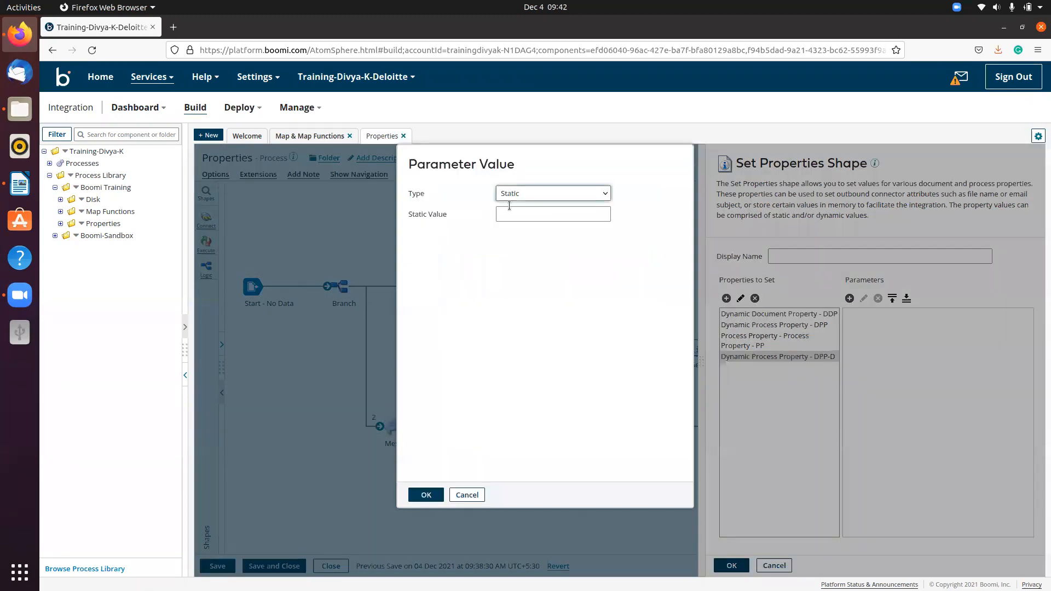
{"action": "left_click", "coordinate": [518, 192]}
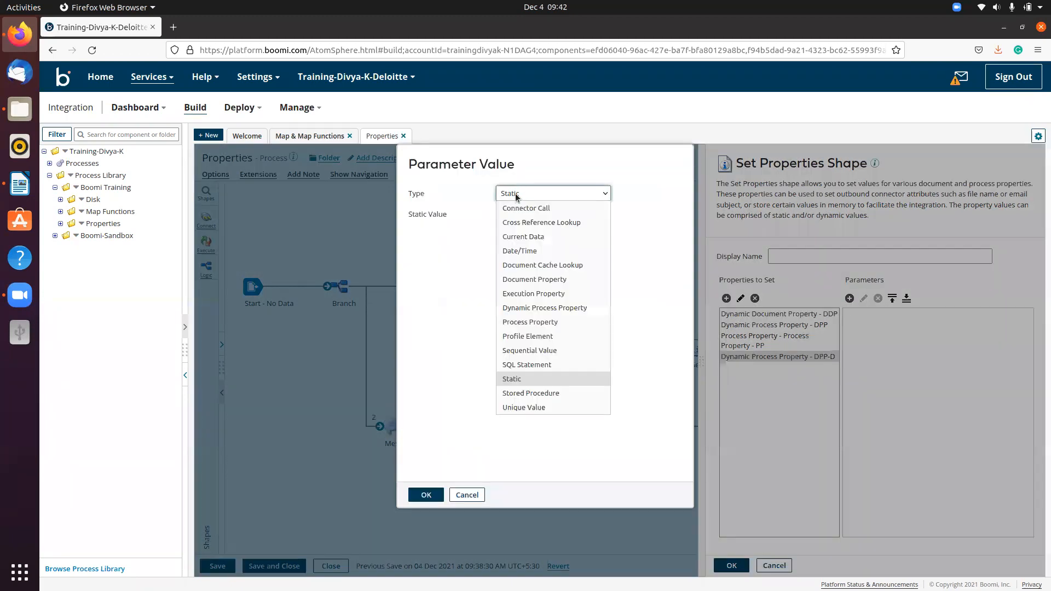
{"action": "left_click", "coordinate": [529, 251]}
{"action": "left_click", "coordinate": [554, 215]}
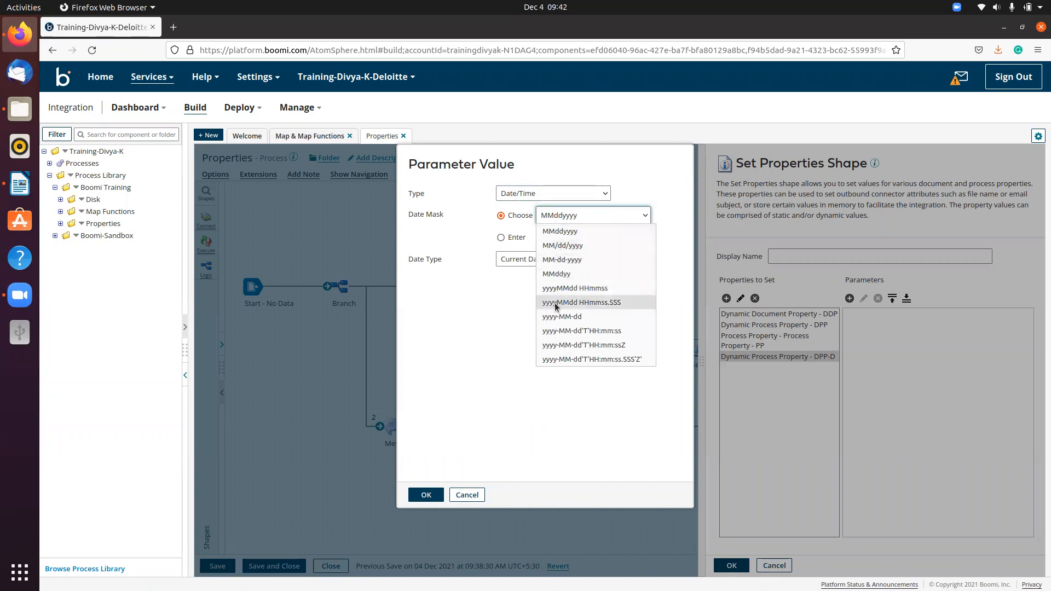
{"action": "left_click", "coordinate": [518, 284]}
{"action": "left_click", "coordinate": [540, 194]}
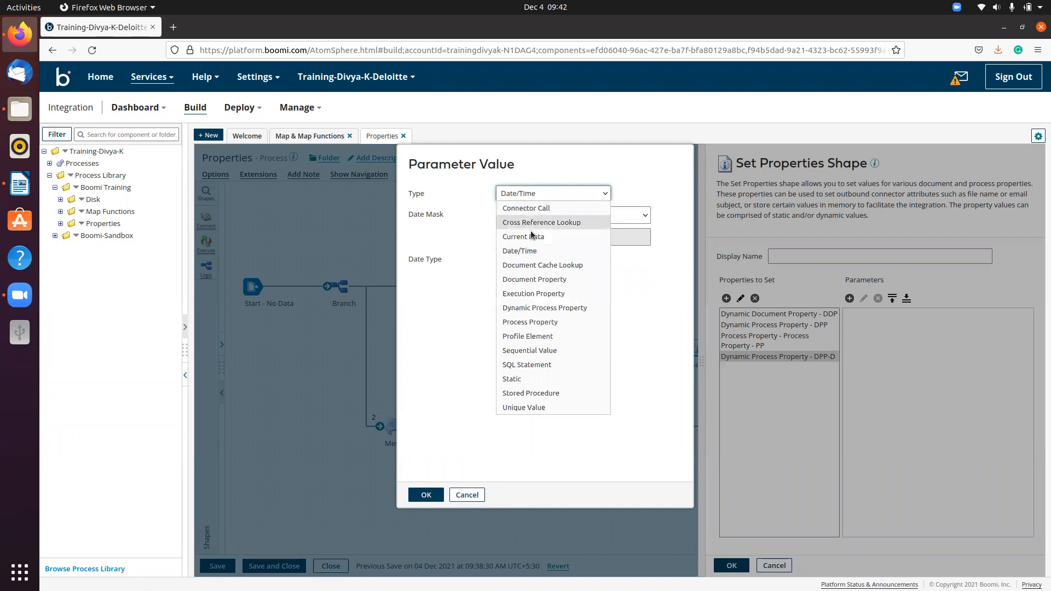
{"action": "left_click", "coordinate": [528, 237]}
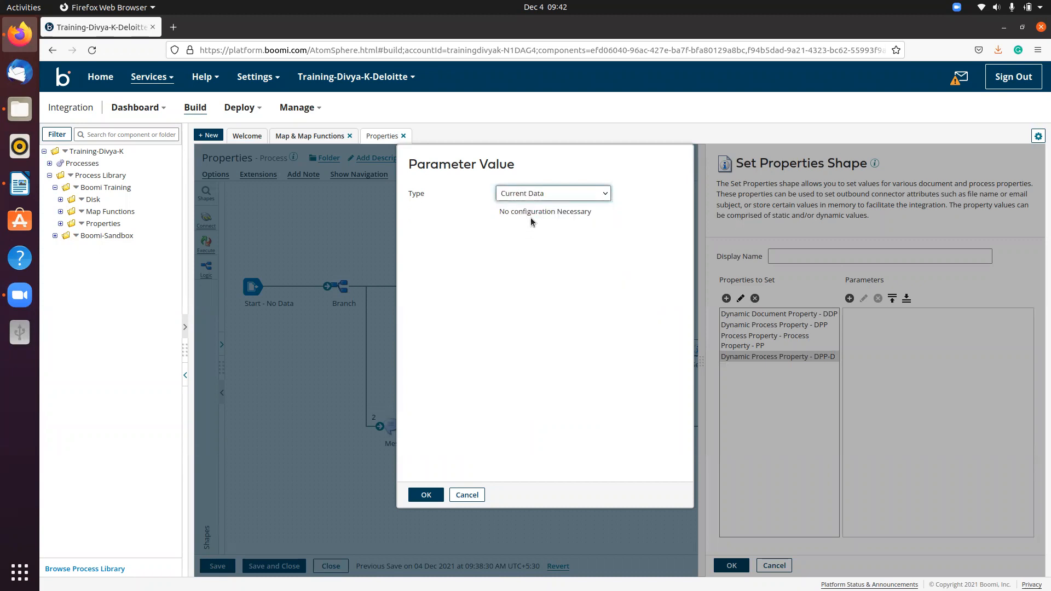
{"action": "left_click", "coordinate": [541, 199]}
{"action": "left_click", "coordinate": [529, 252]}
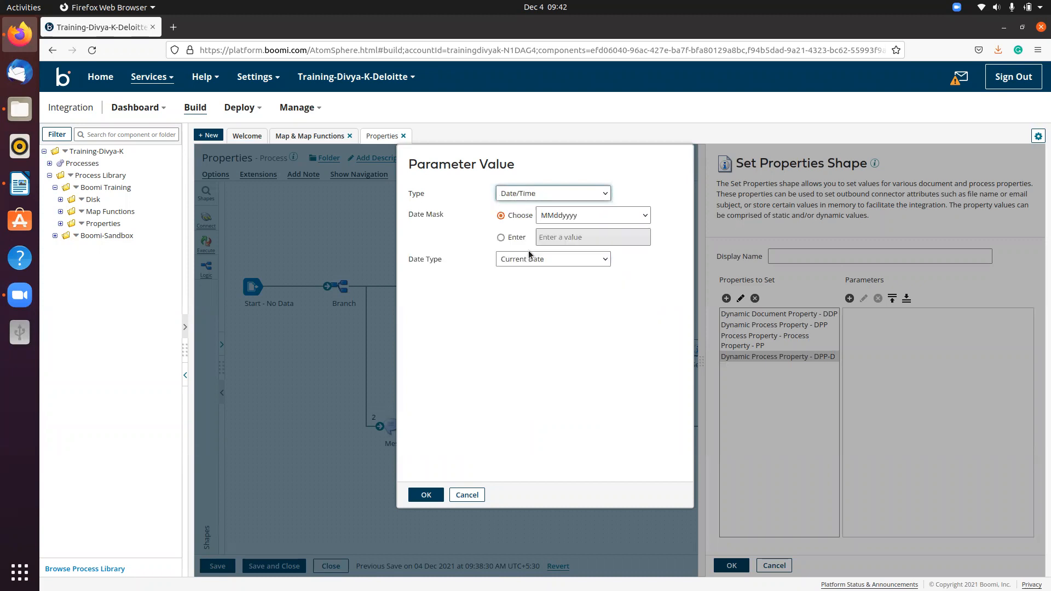
{"action": "left_click", "coordinate": [559, 223]}
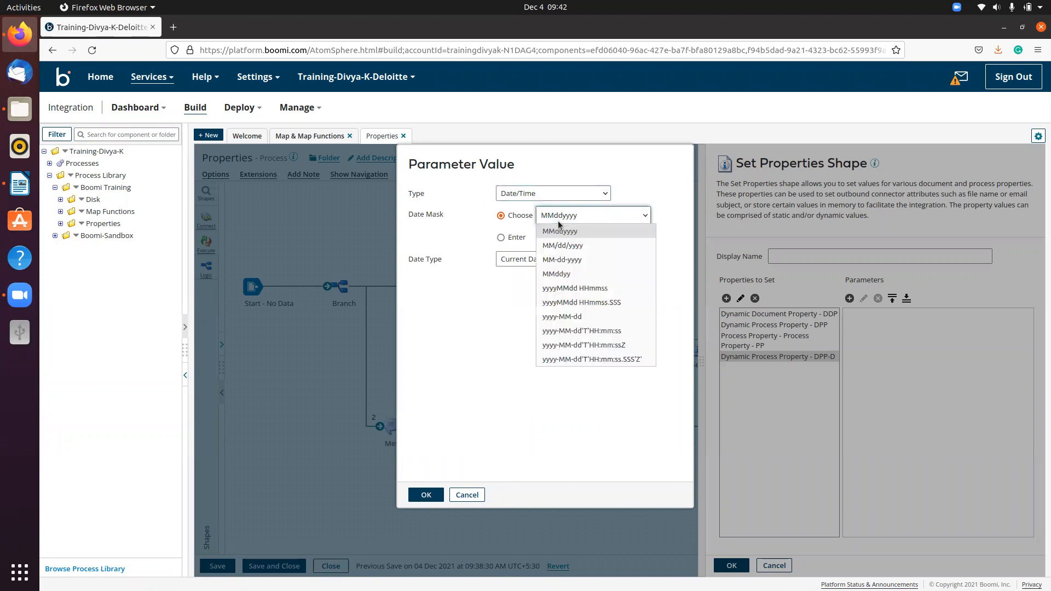
{"action": "left_click", "coordinate": [555, 262]}
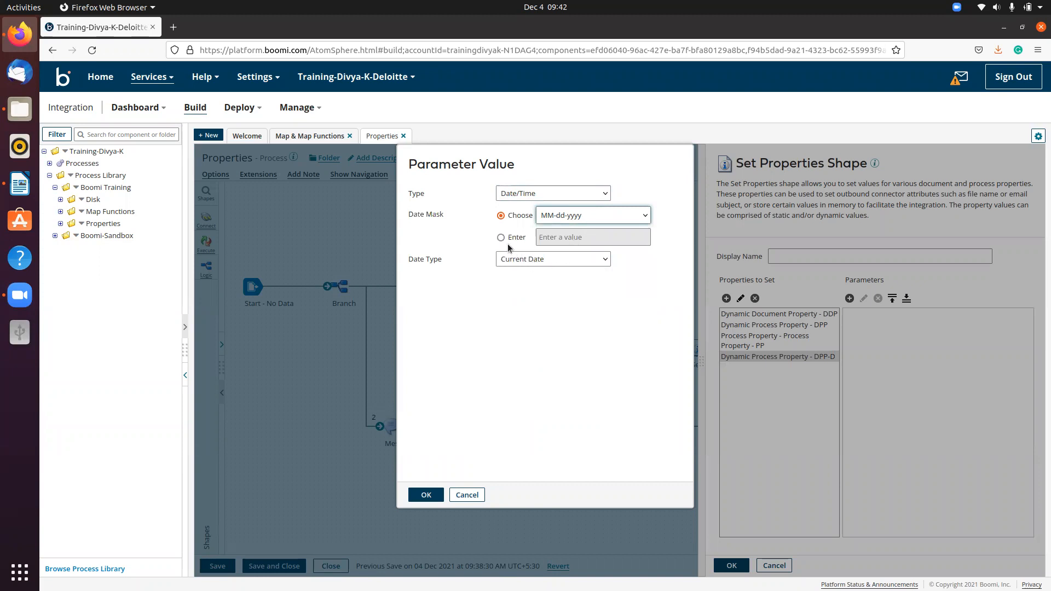
Set the parameter's date type to Relative Date at minus 7 days from the current date and accept it.
{"action": "left_click", "coordinate": [510, 259]}
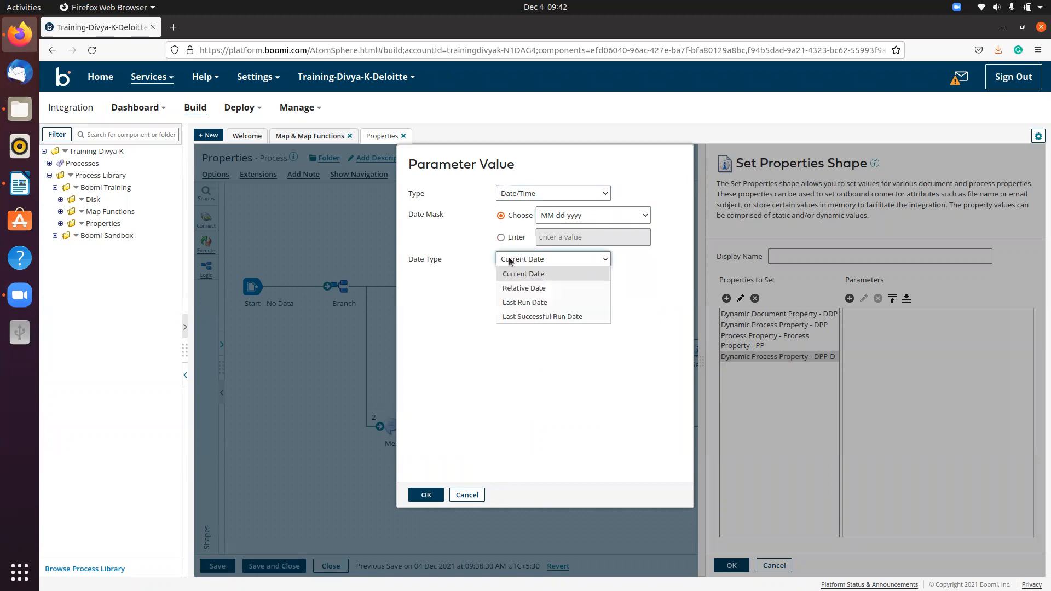
{"action": "left_click", "coordinate": [522, 281]}
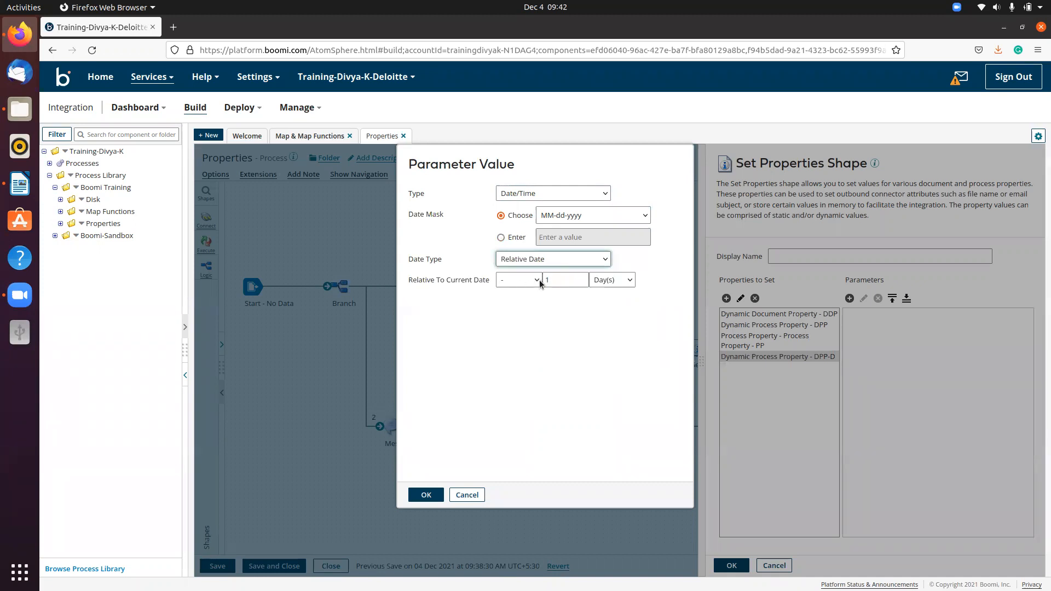
{"action": "left_click", "coordinate": [560, 276]}
{"action": "key", "text": "BackSpace"}
{"action": "type", "text": "7"}
{"action": "left_click", "coordinate": [513, 362]}
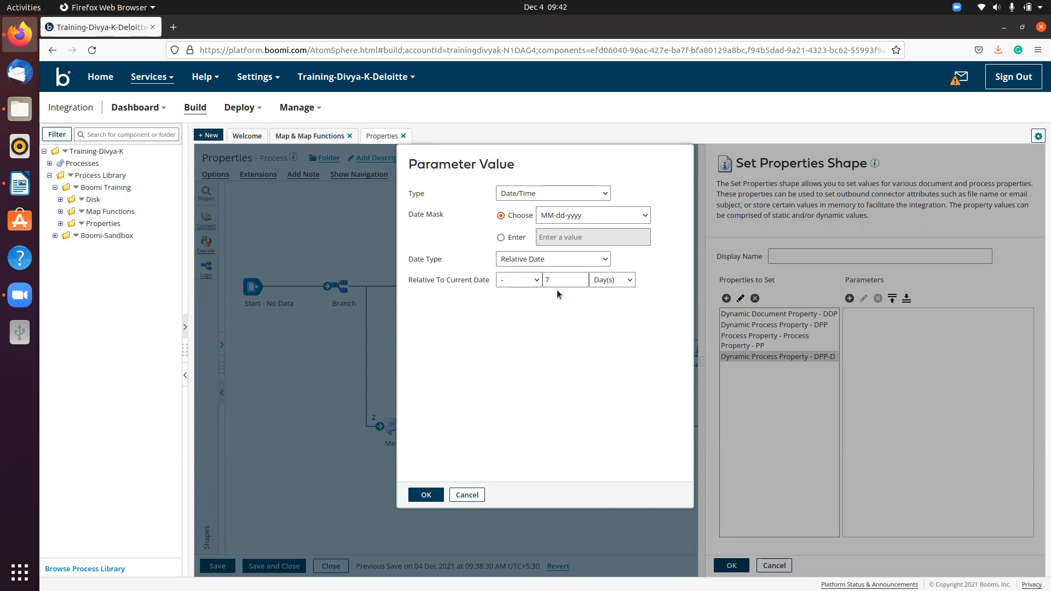
{"action": "left_click", "coordinate": [424, 496]}
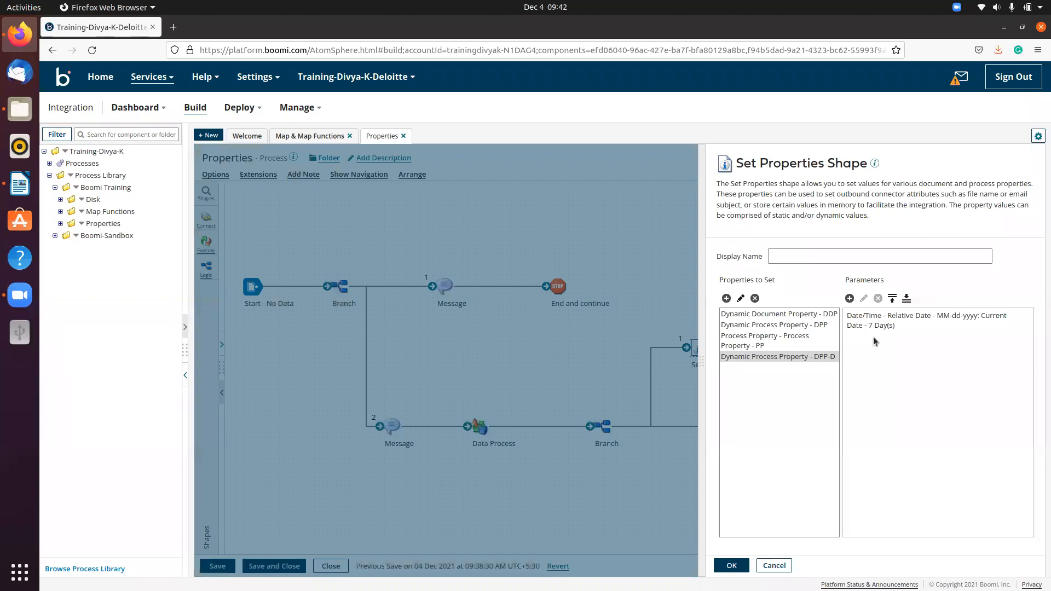
Accept the Set Properties shape's configuration and save the Properties process.
{"action": "left_click", "coordinate": [872, 328]}
{"action": "left_click", "coordinate": [730, 566]}
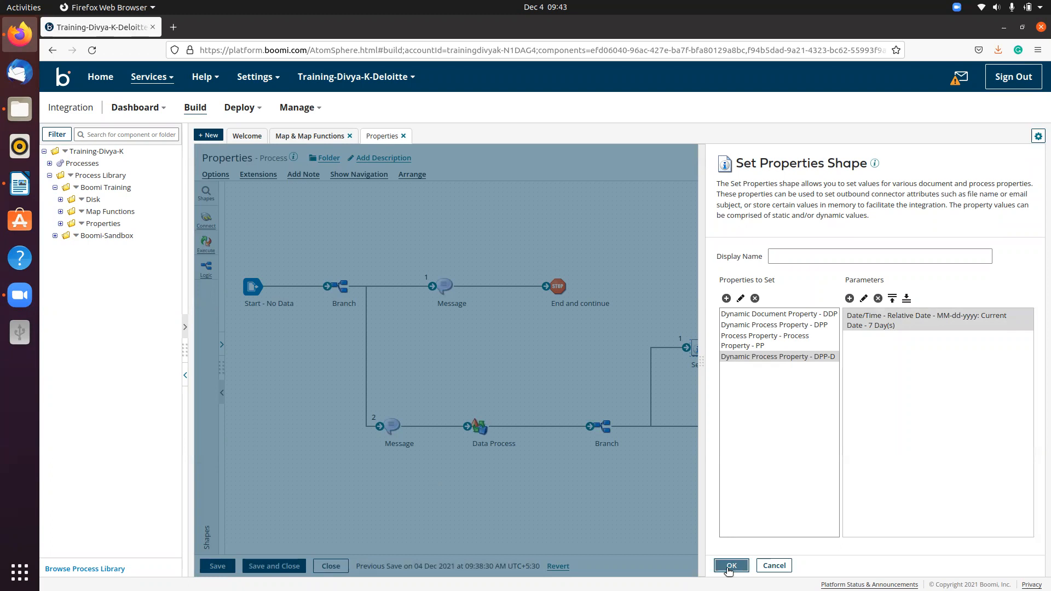
{"action": "left_click", "coordinate": [730, 566]}
{"action": "left_click", "coordinate": [214, 566]}
Review the DPP-D parameter in the Set Properties shape, close it without changes and save the process again.
{"action": "left_click", "coordinate": [699, 355]}
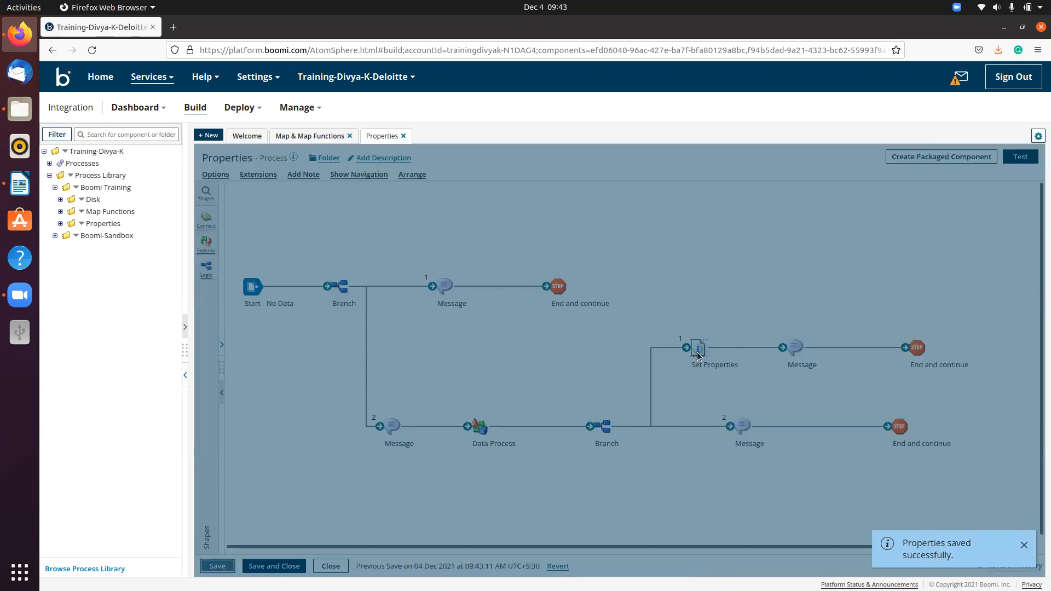
{"action": "left_click", "coordinate": [775, 357]}
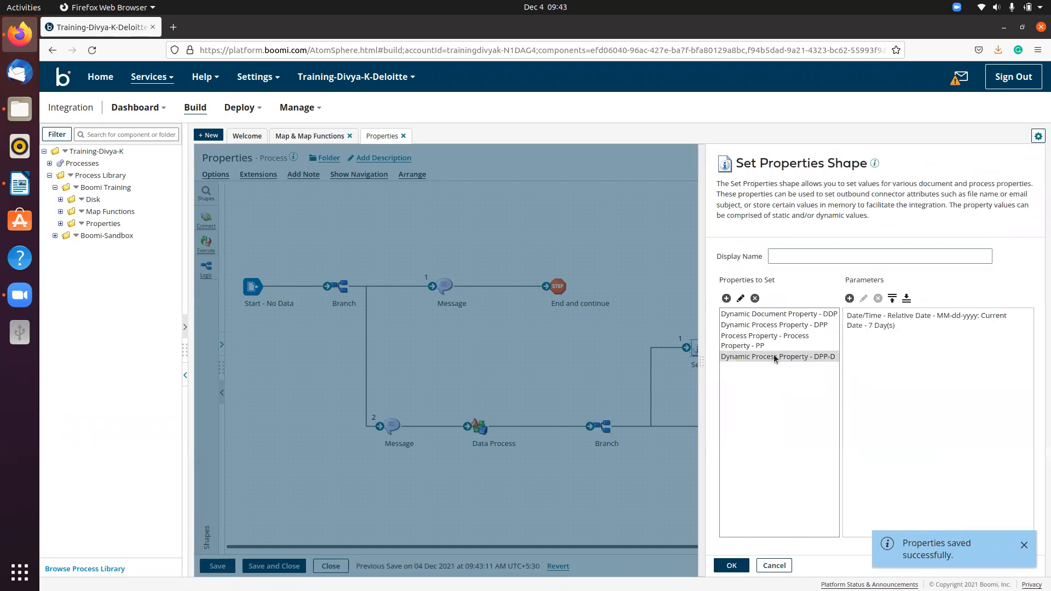
{"action": "left_click", "coordinate": [768, 567]}
{"action": "left_click", "coordinate": [217, 567]}
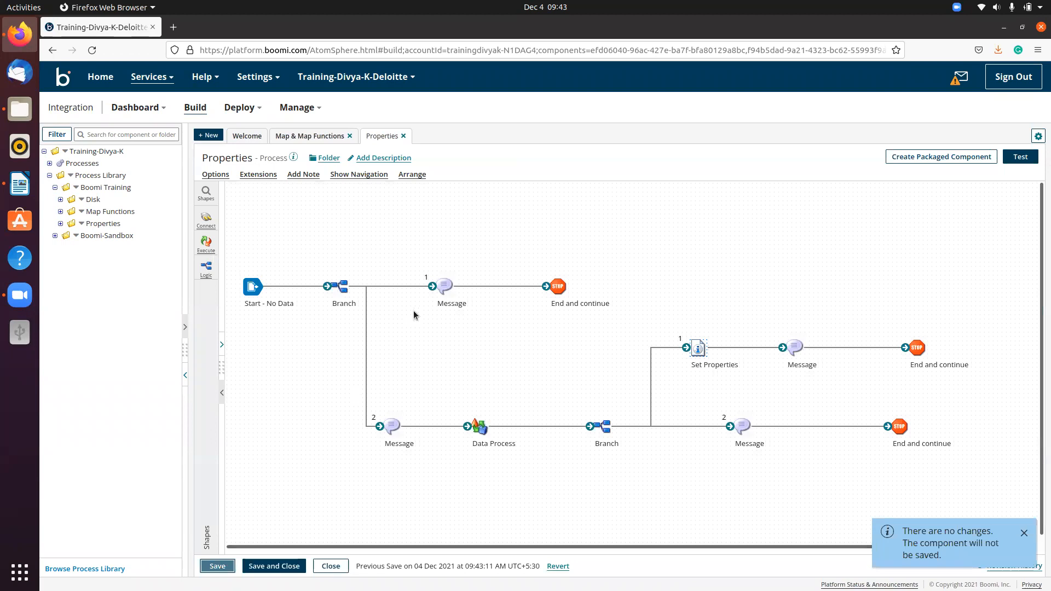
Add a Decision logic shape to the canvas just below the Message shape on branch 1.
{"action": "left_click", "coordinate": [206, 219]}
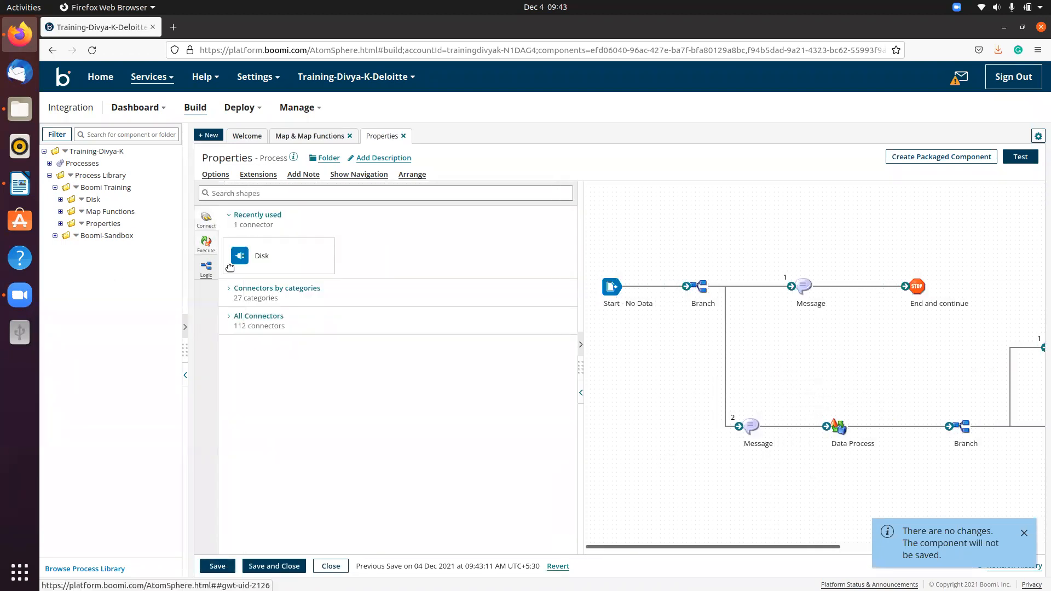
{"action": "left_click", "coordinate": [206, 244]}
{"action": "left_click", "coordinate": [206, 268]}
{"action": "left_click_drag", "start_coordinate": [236, 272], "coordinate": [815, 331]}
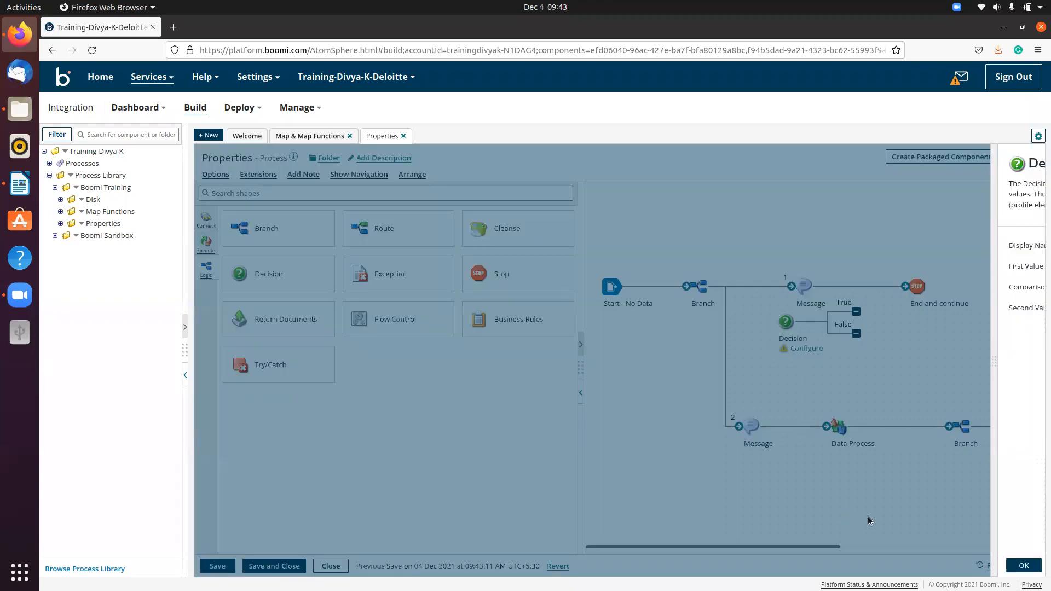
Set the Decision shape's first value to the dynamic process property DPP-D.
{"action": "left_click", "coordinate": [866, 267]}
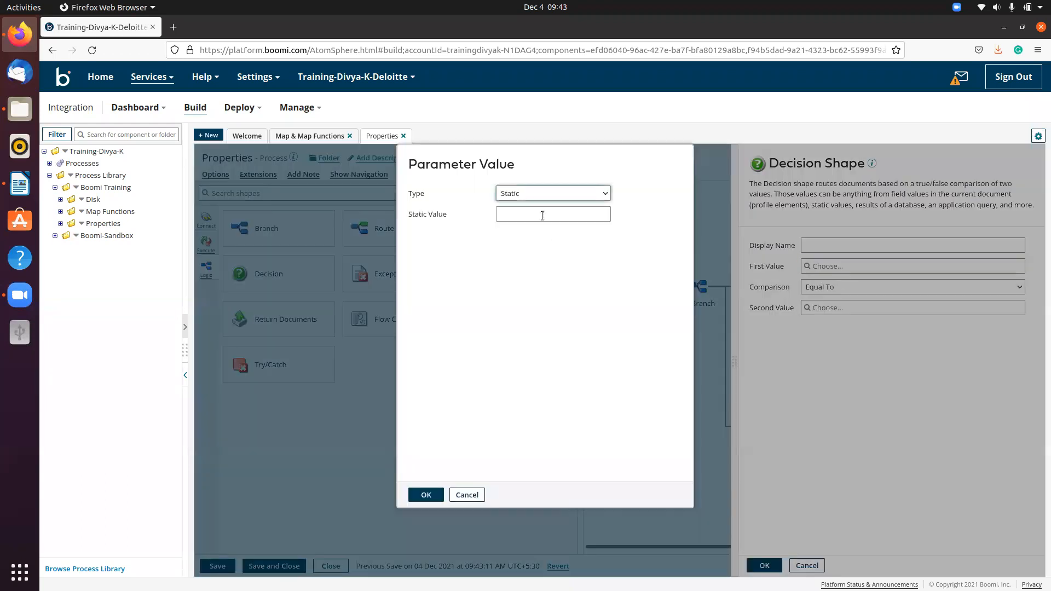
{"action": "left_click", "coordinate": [539, 194]}
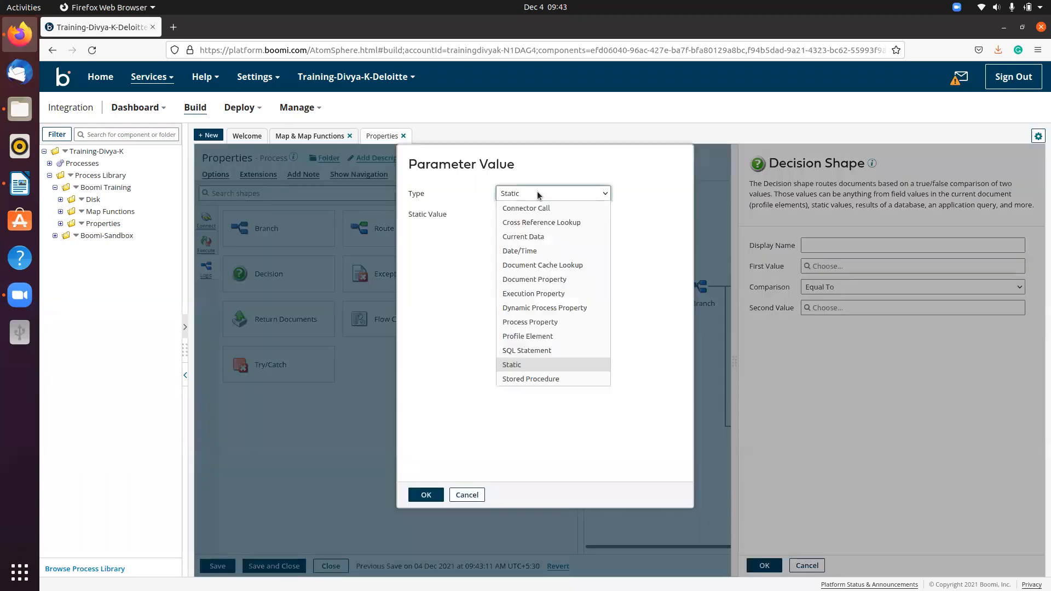
{"action": "left_click", "coordinate": [534, 308]}
{"action": "type", "text": "DP"}
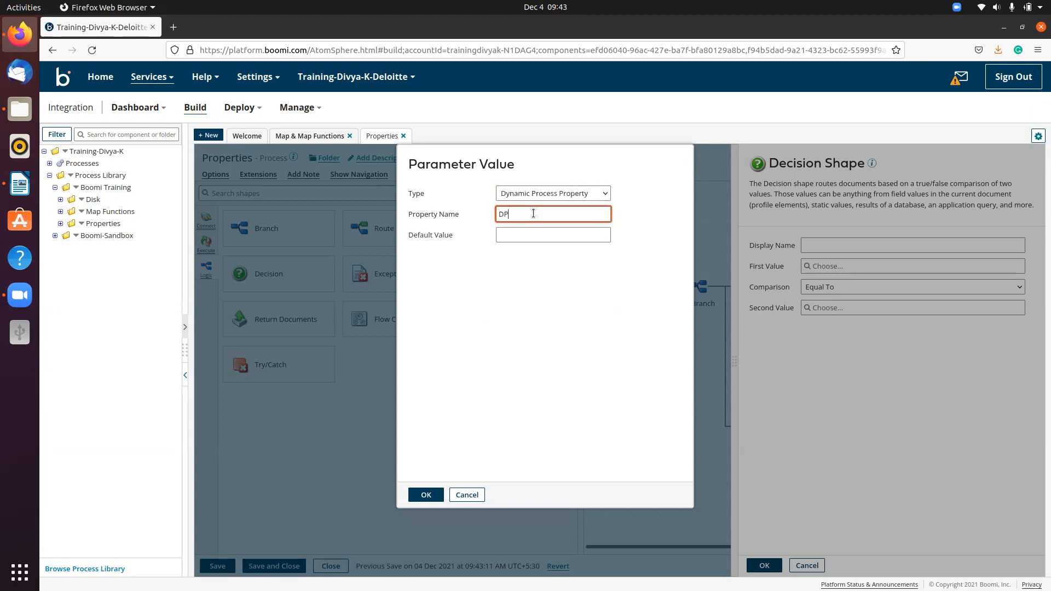
{"action": "type", "text": "P_D"}
{"action": "key", "text": "Left"}
{"action": "key", "text": "BackSpace"}
{"action": "type", "text": "-"}
{"action": "left_click", "coordinate": [422, 497]}
Give the Decision shape's second value the Date/Time type with the MM-dd-yyyy date mask.
{"action": "left_click", "coordinate": [844, 309]}
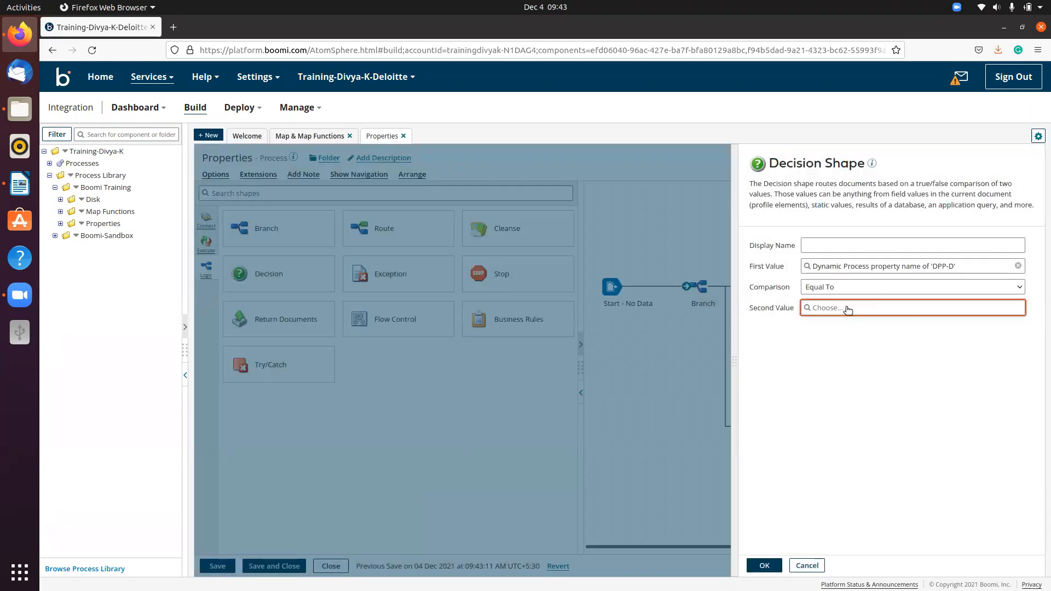
{"action": "left_click", "coordinate": [536, 193]}
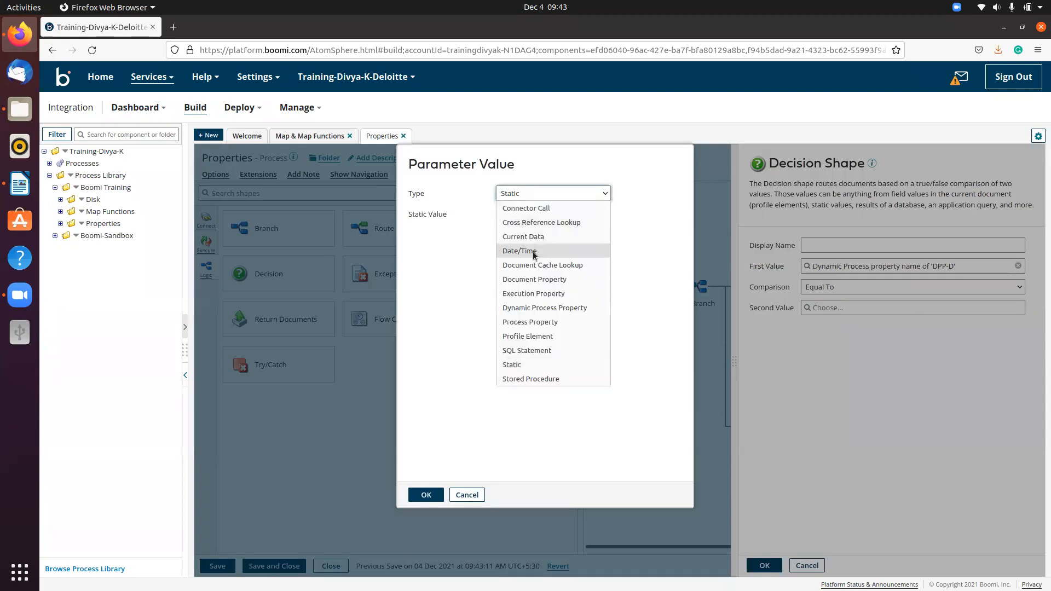
{"action": "left_click", "coordinate": [532, 251]}
{"action": "left_click", "coordinate": [500, 237]}
{"action": "left_click", "coordinate": [500, 216]}
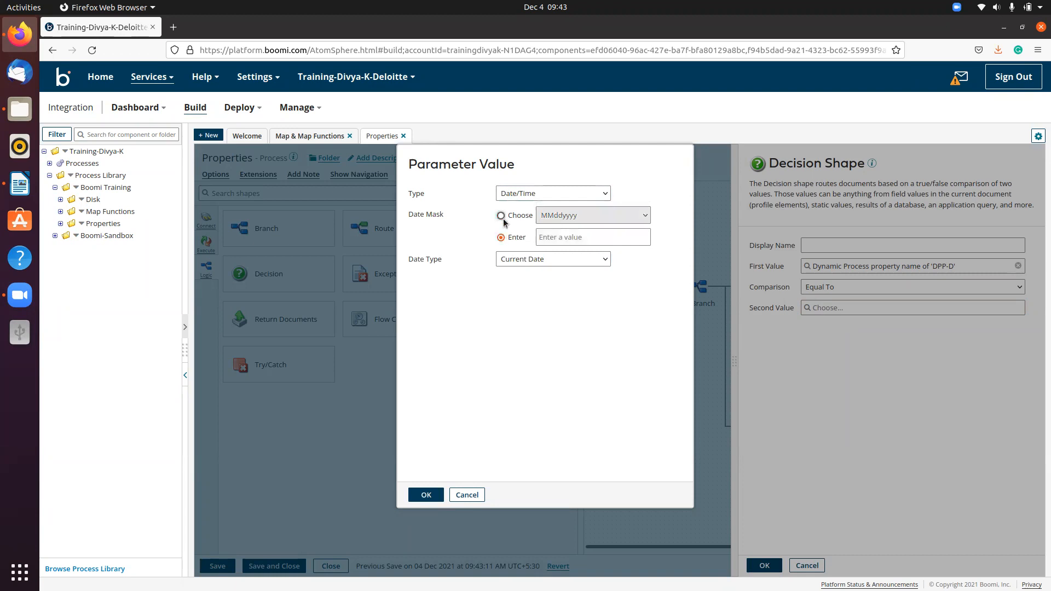
{"action": "left_click", "coordinate": [592, 215]}
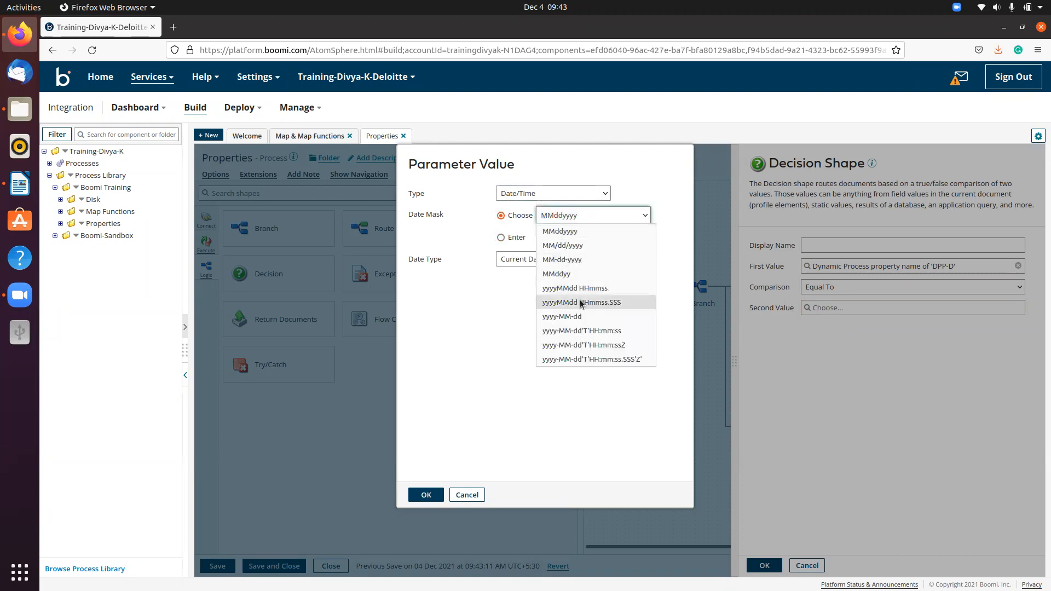
{"action": "left_click", "coordinate": [569, 260]}
Make the second value a Relative Date at minus 7 days from the current date, and save the process with the configured Decision shape.
{"action": "left_click", "coordinate": [563, 259]}
{"action": "left_click", "coordinate": [556, 289]}
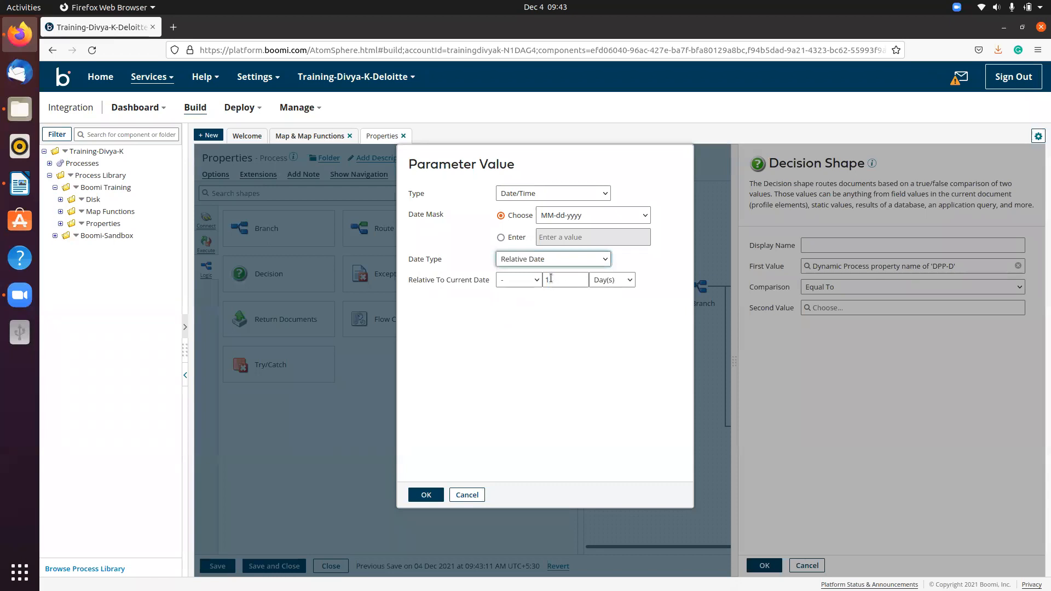
{"action": "double_click", "coordinate": [549, 280]}
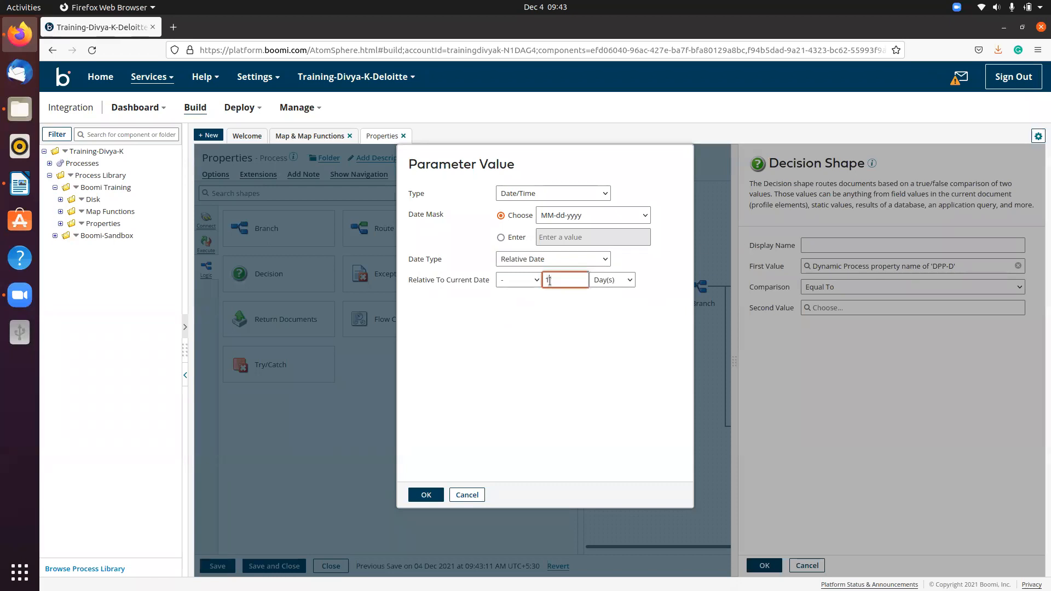
{"action": "type", "text": "7"}
{"action": "left_click", "coordinate": [519, 414]}
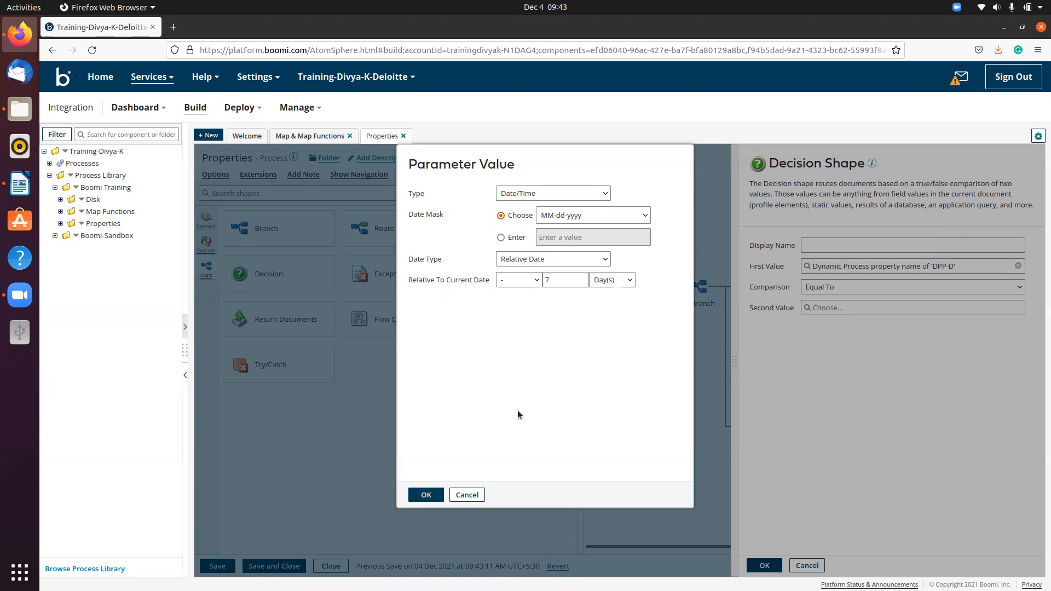
{"action": "left_click", "coordinate": [426, 497]}
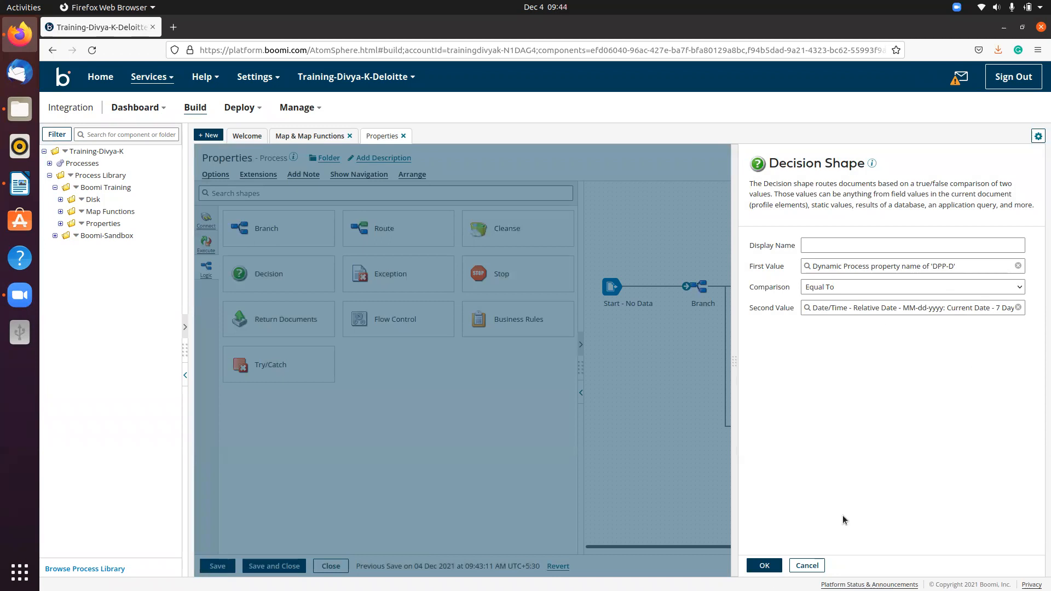
{"action": "left_click", "coordinate": [763, 566]}
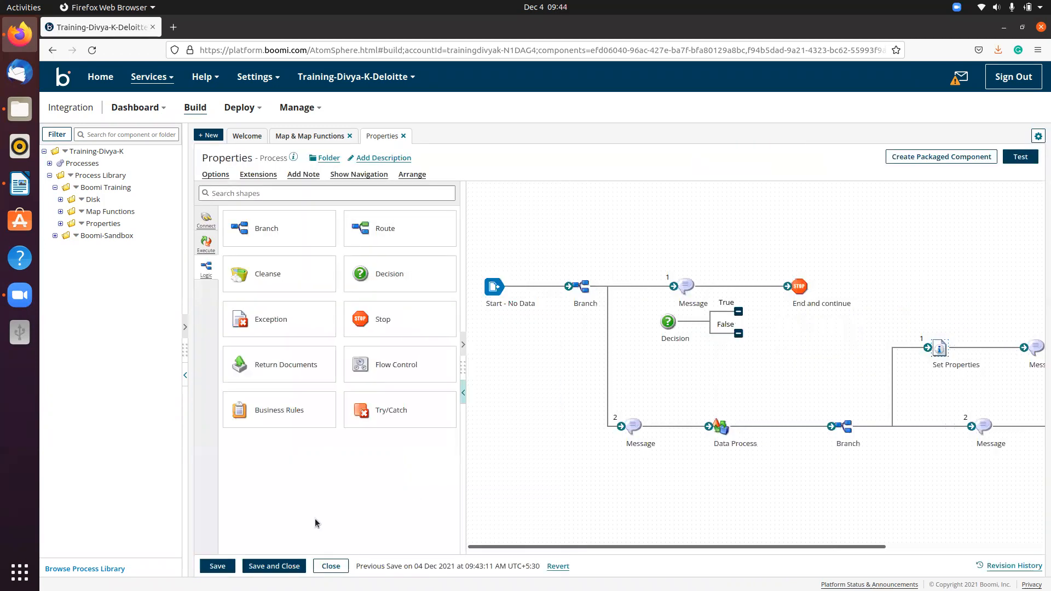
{"action": "left_click", "coordinate": [219, 566]}
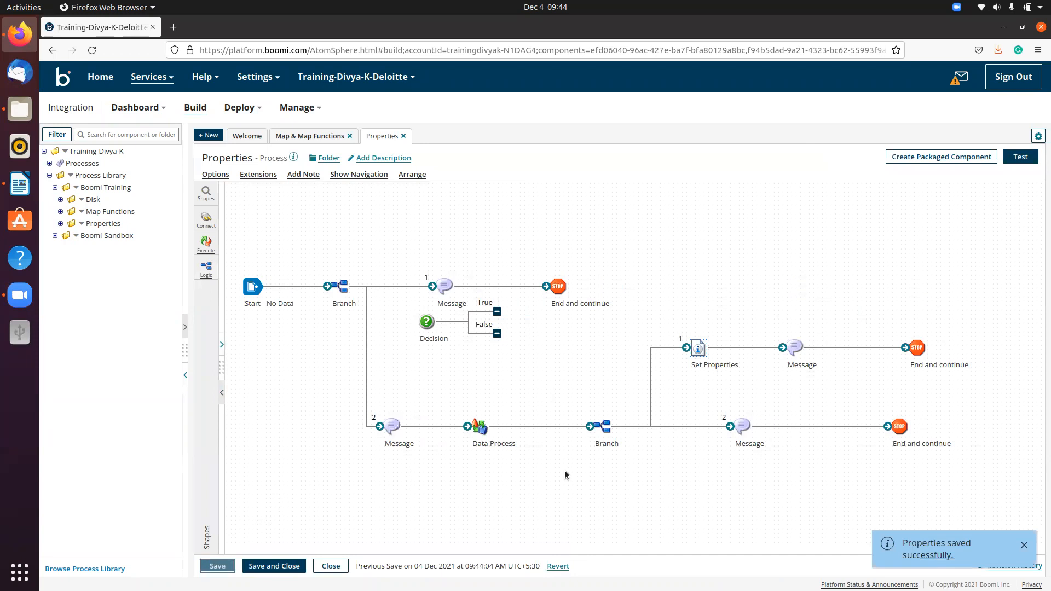
Review the DPP-D date parameter in the Set Properties shape and the comparison values in the Decision shape.
{"action": "left_click", "coordinate": [698, 349]}
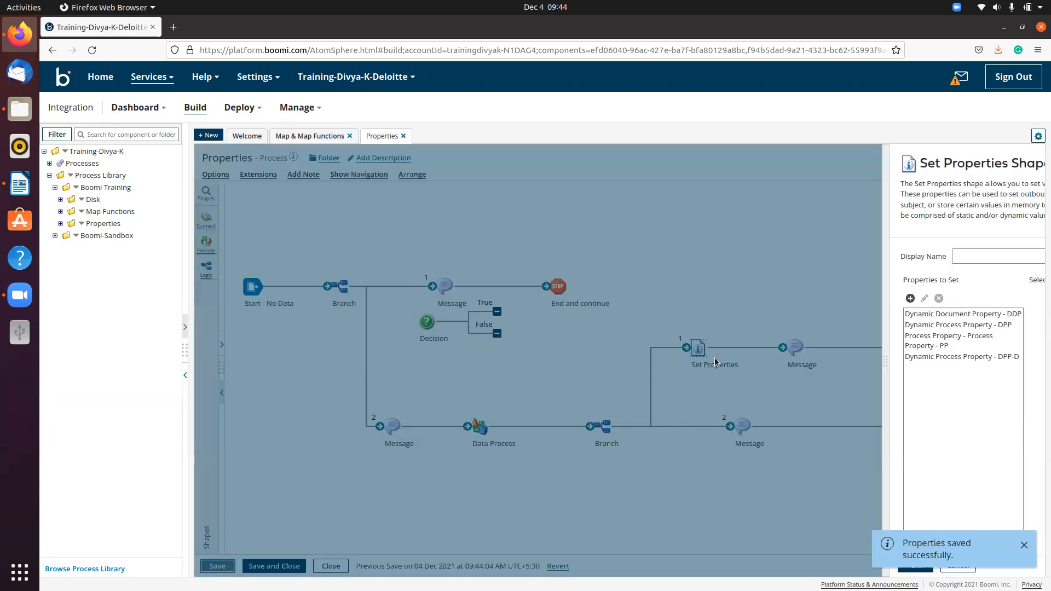
{"action": "left_click", "coordinate": [737, 357]}
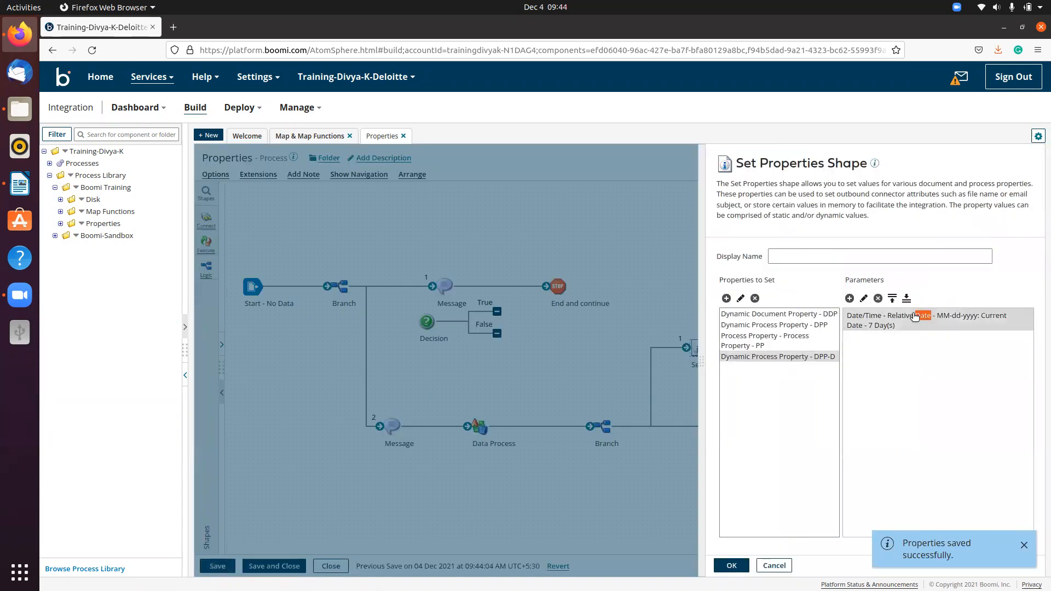
{"action": "double_click", "coordinate": [924, 316]}
{"action": "left_click", "coordinate": [529, 260]}
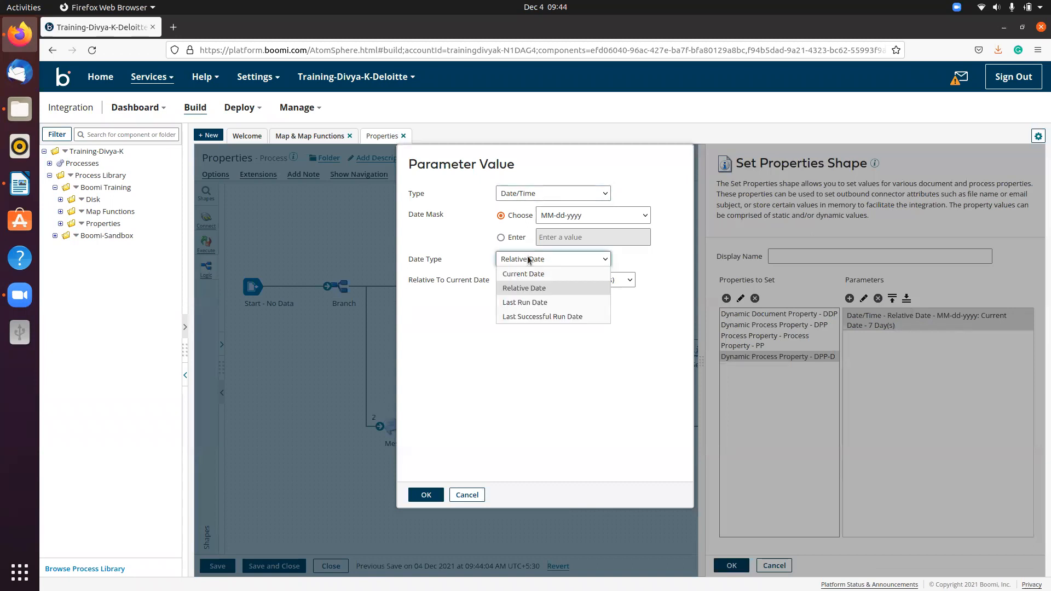
{"action": "left_click", "coordinate": [629, 257]}
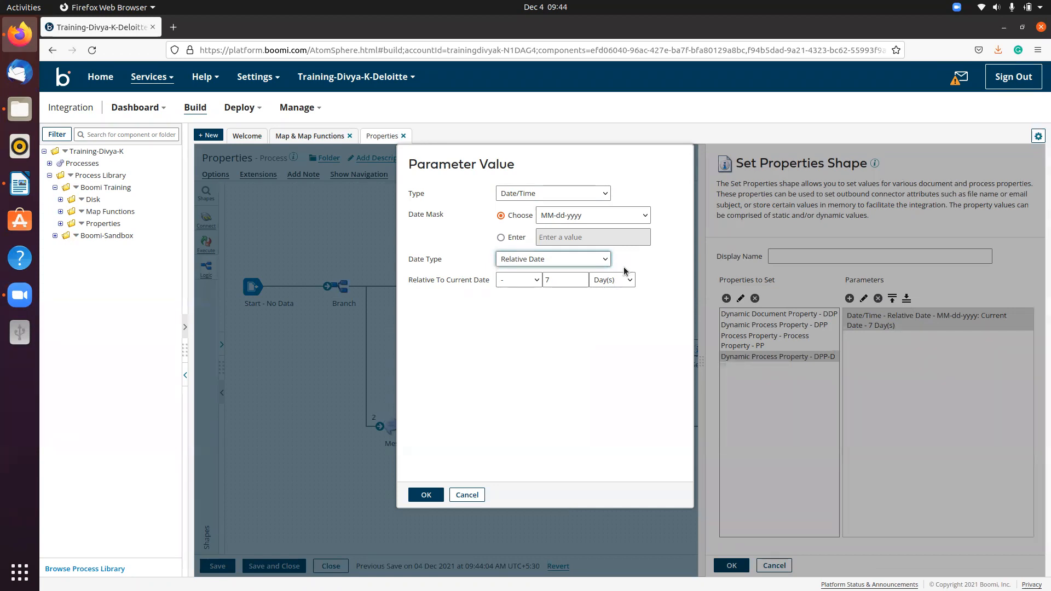
{"action": "left_click", "coordinate": [430, 498]}
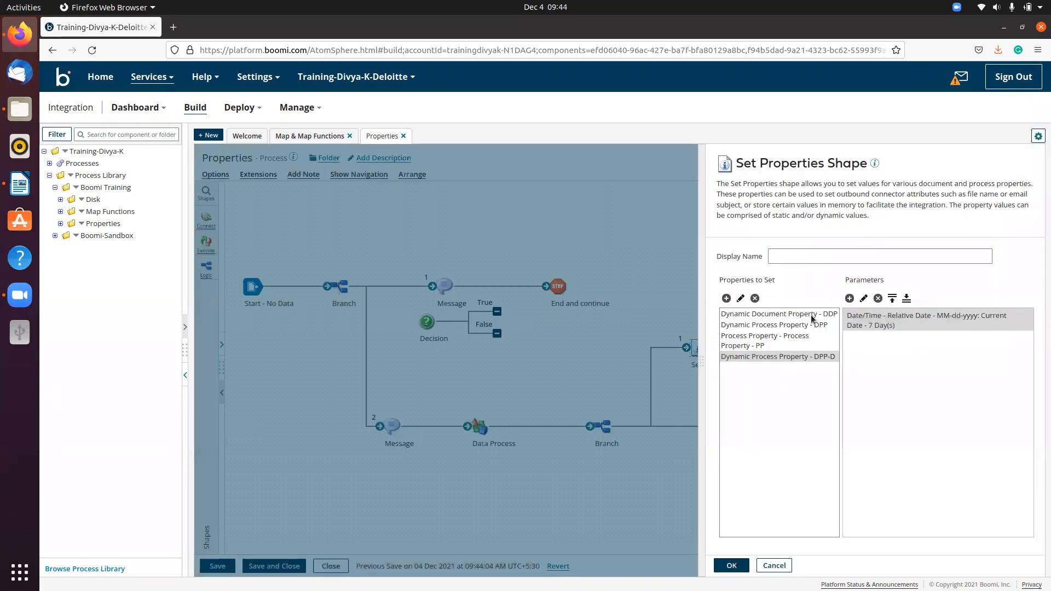
{"action": "left_click", "coordinate": [736, 568]}
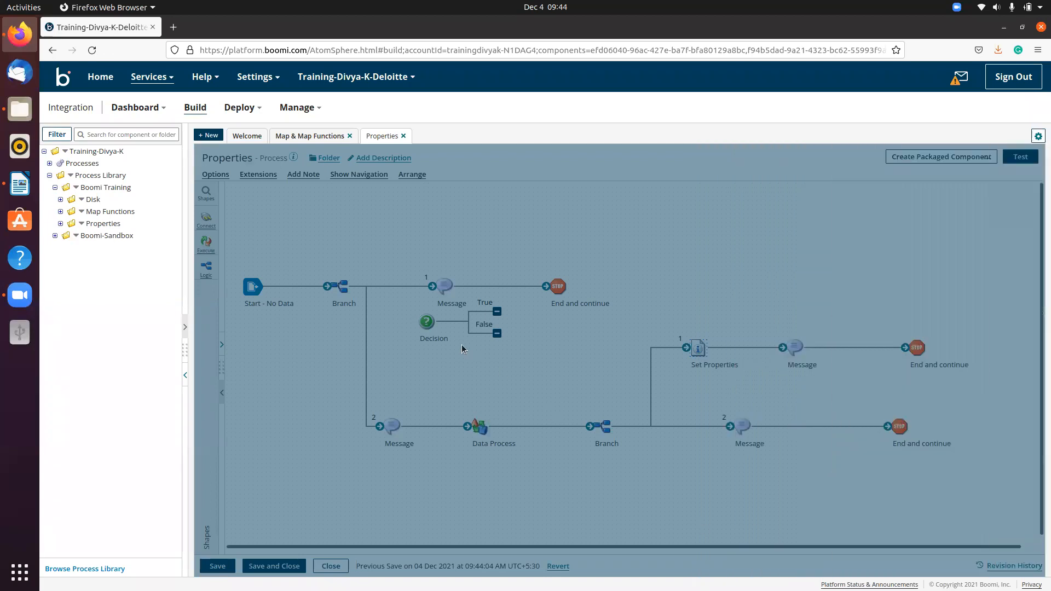
{"action": "left_click", "coordinate": [430, 321]}
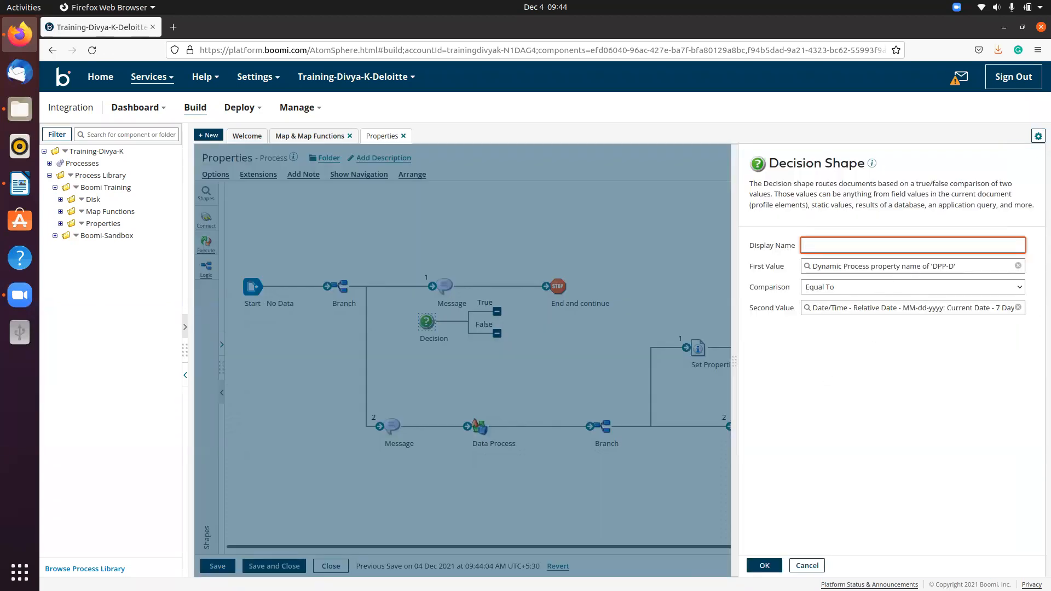
{"action": "left_click", "coordinate": [807, 566]}
Connect branch 2 to the Decision shape, route its True path to the Message shape and place the False path below.
{"action": "mouse_move", "coordinate": [428, 322]}
{"action": "left_click_drag", "start_coordinate": [380, 426], "coordinate": [431, 316]}
{"action": "left_click_drag", "start_coordinate": [427, 323], "coordinate": [291, 435]}
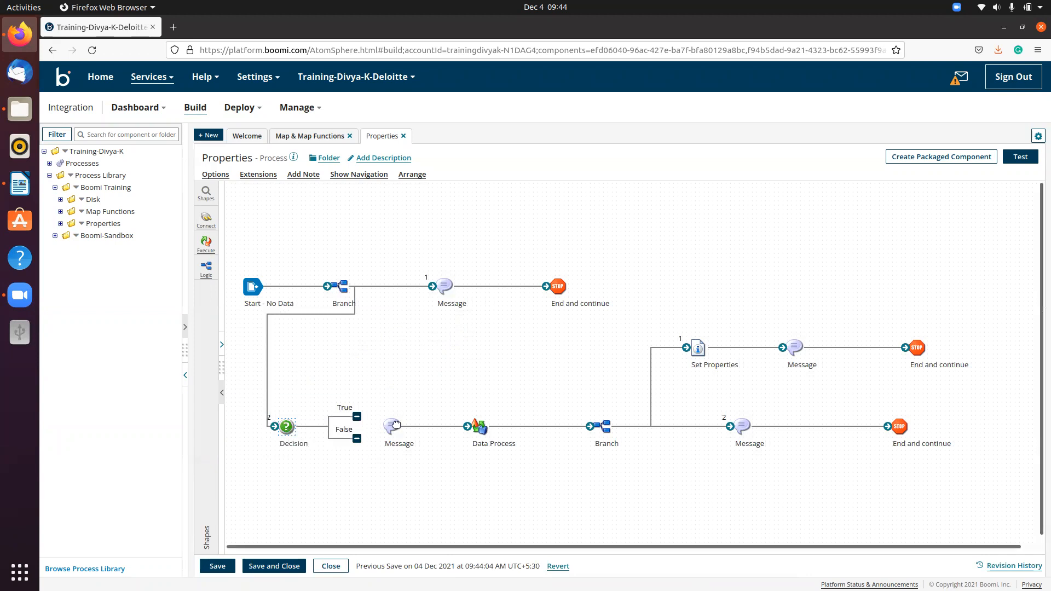
{"action": "left_click_drag", "start_coordinate": [363, 417], "coordinate": [374, 494]}
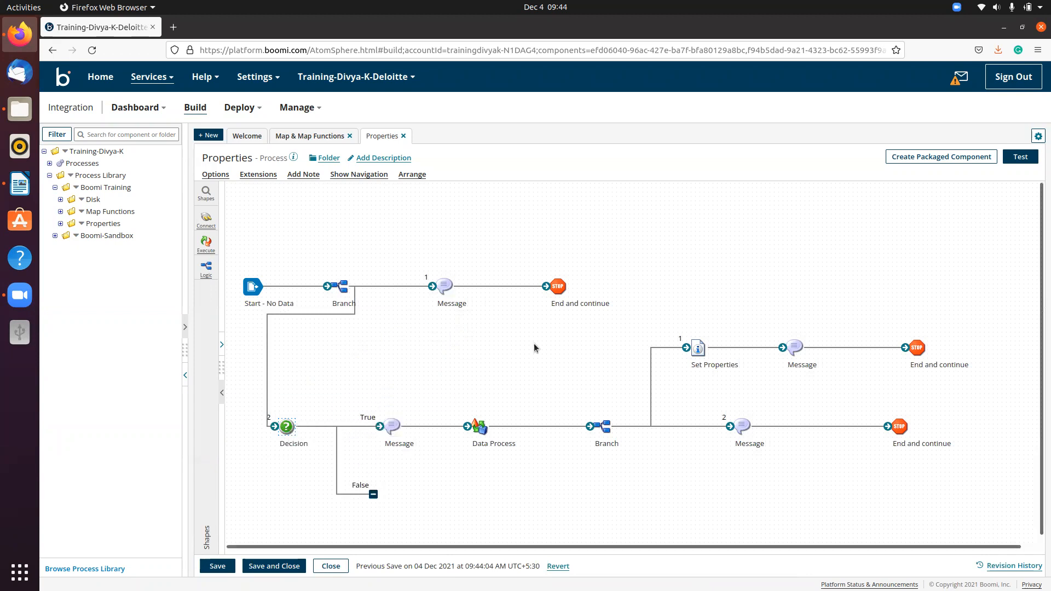
End the Decision's False path with a copy of the End and continue shape and save the process.
{"action": "mouse_move", "coordinate": [557, 290]}
{"action": "left_click", "coordinate": [562, 267]}
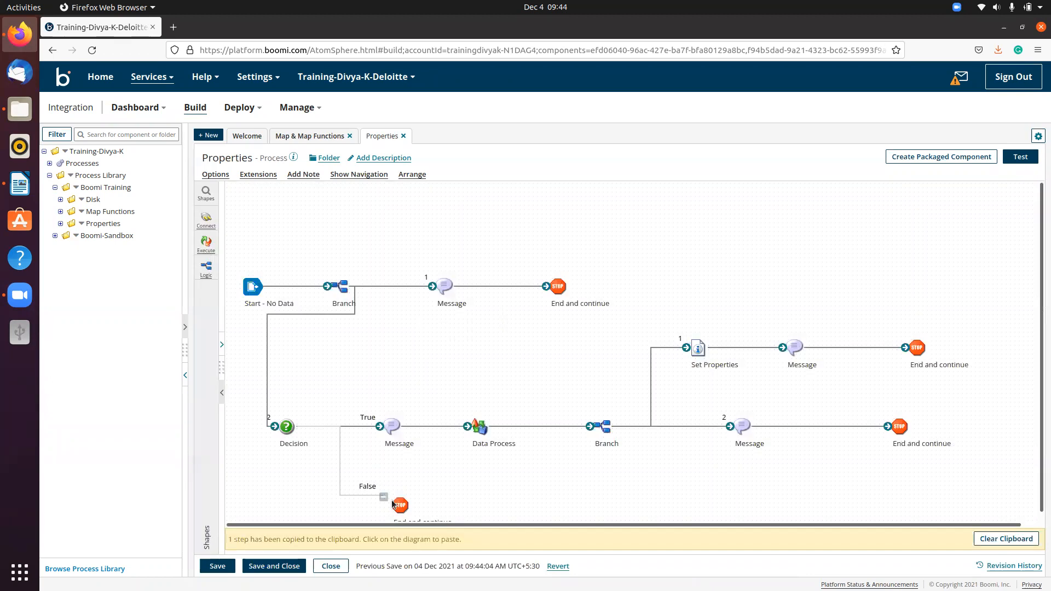
{"action": "left_click", "coordinate": [382, 488]}
{"action": "left_click", "coordinate": [218, 566]}
Turn on the persist option for the DPP-D property in the Set Properties shape and save the process.
{"action": "left_click", "coordinate": [1020, 157]}
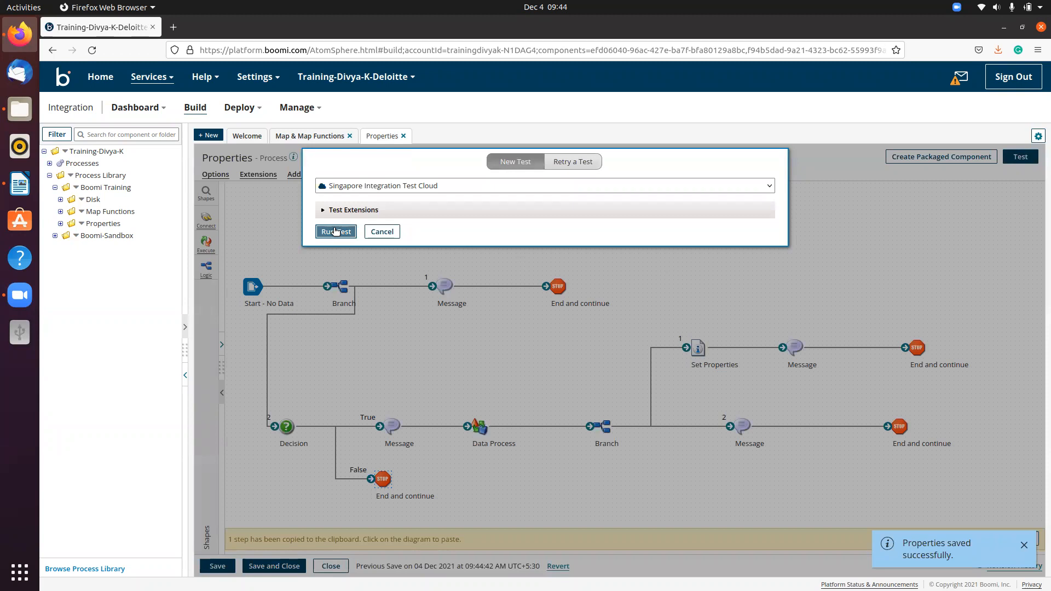
{"action": "left_click", "coordinate": [383, 232]}
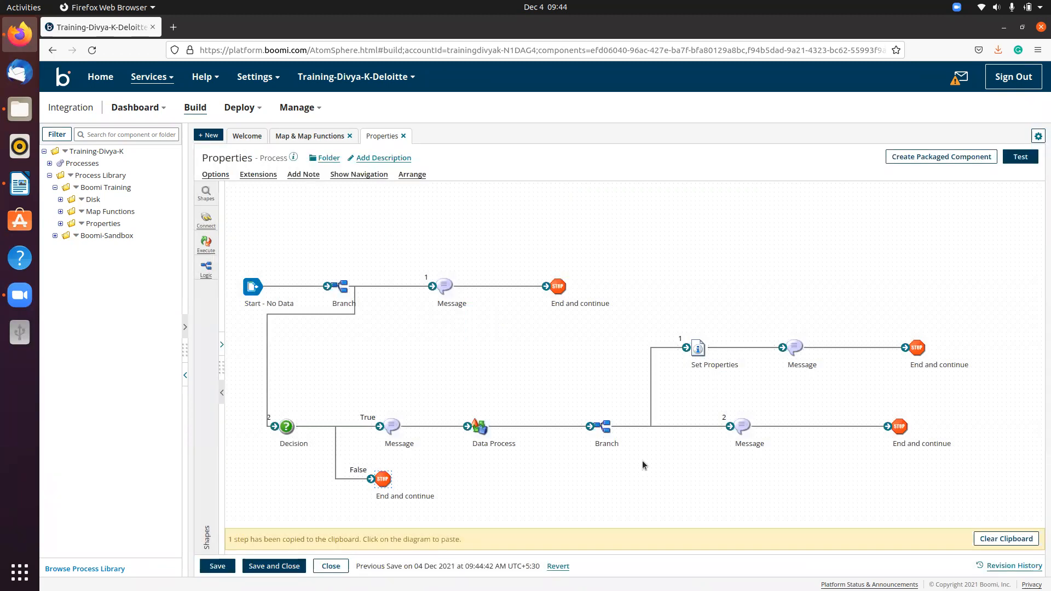
{"action": "left_click", "coordinate": [695, 350]}
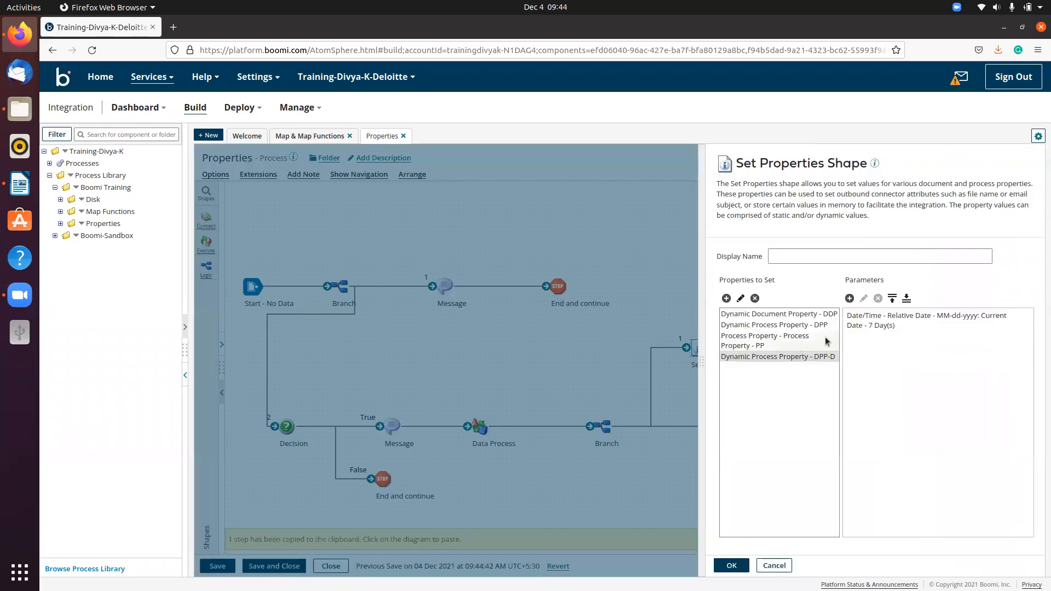
{"action": "left_click", "coordinate": [790, 360]}
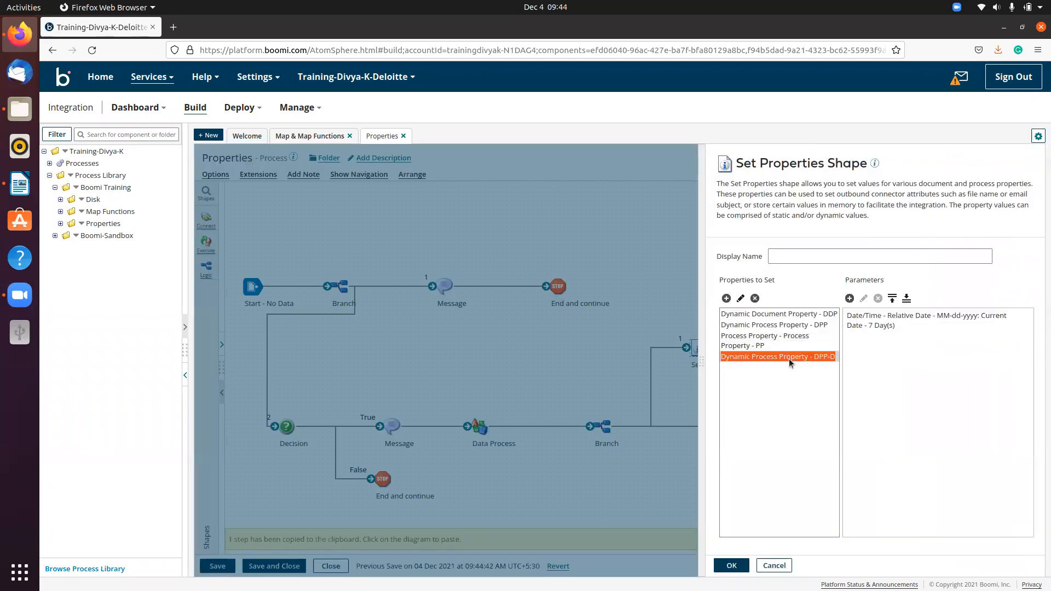
{"action": "double_click", "coordinate": [790, 359]}
{"action": "left_click", "coordinate": [533, 271]}
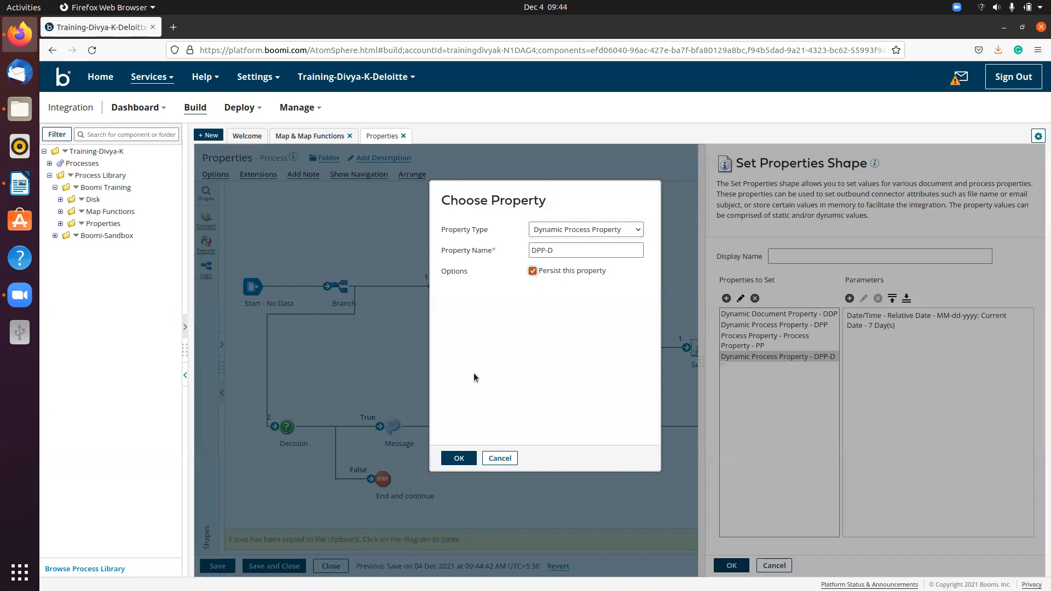
{"action": "left_click", "coordinate": [467, 455]}
{"action": "left_click", "coordinate": [732, 566]}
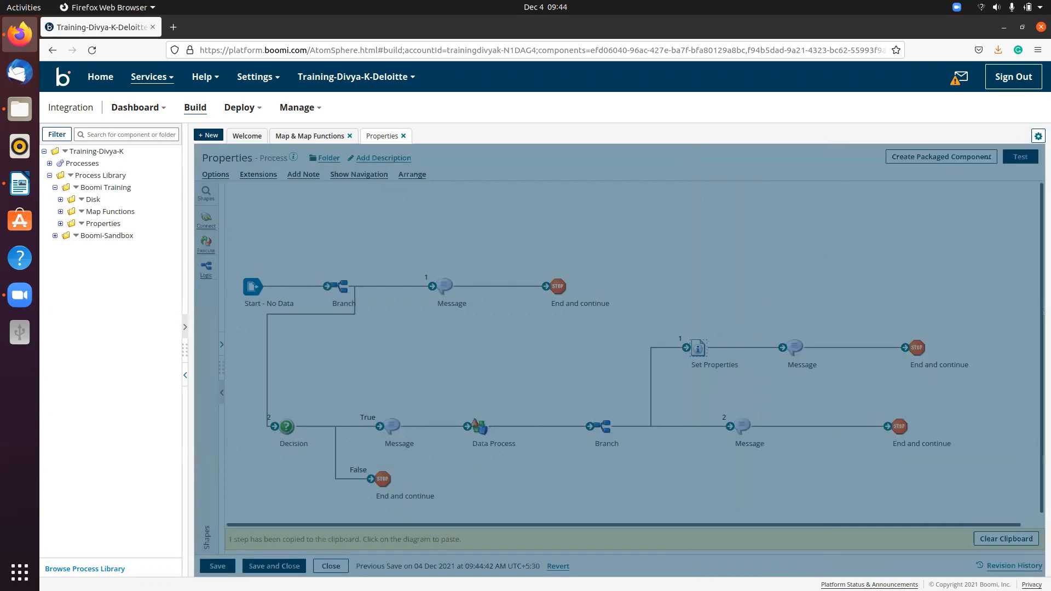
{"action": "left_click", "coordinate": [214, 567]}
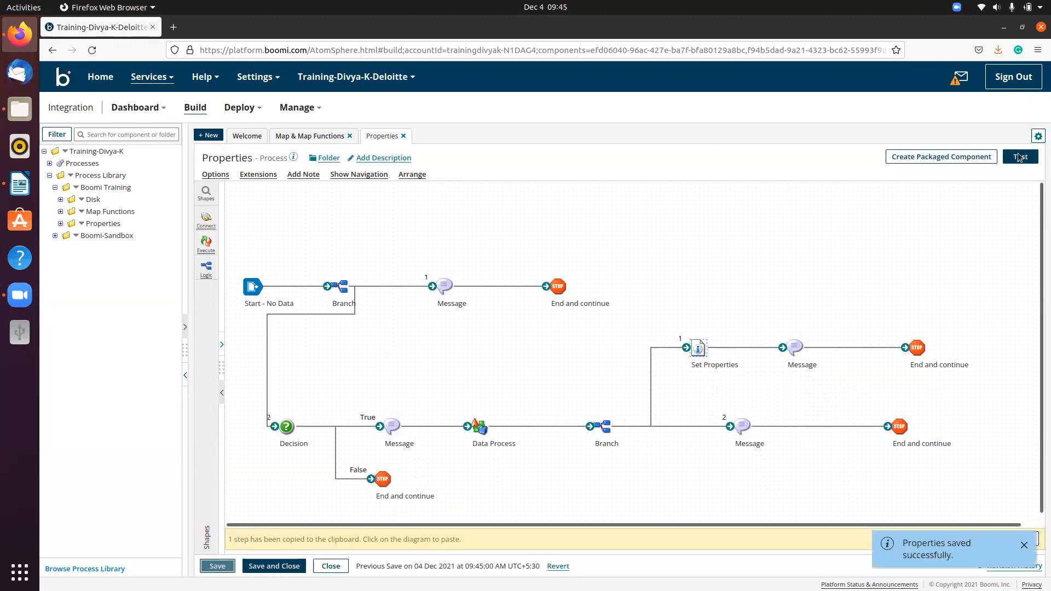
Run a test of the Properties process on the Singapore Integration Test Cloud and enlarge the results to examine the Decision shape's logs.
{"action": "left_click", "coordinate": [1021, 157]}
{"action": "left_click", "coordinate": [335, 230]}
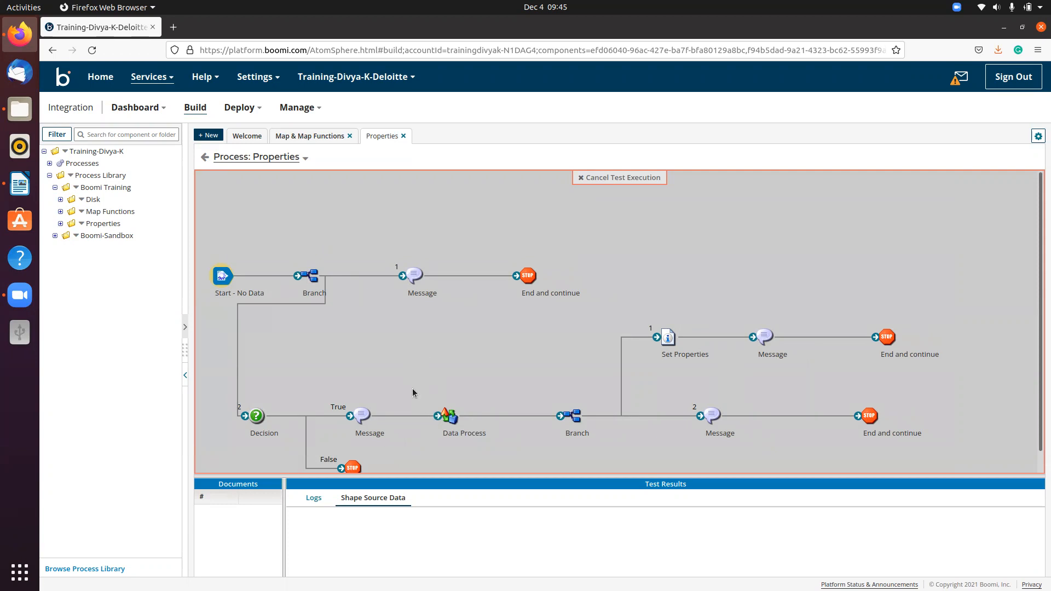
{"action": "scroll", "coordinate": [424, 327], "scroll_direction": "down", "scroll_amount": 1}
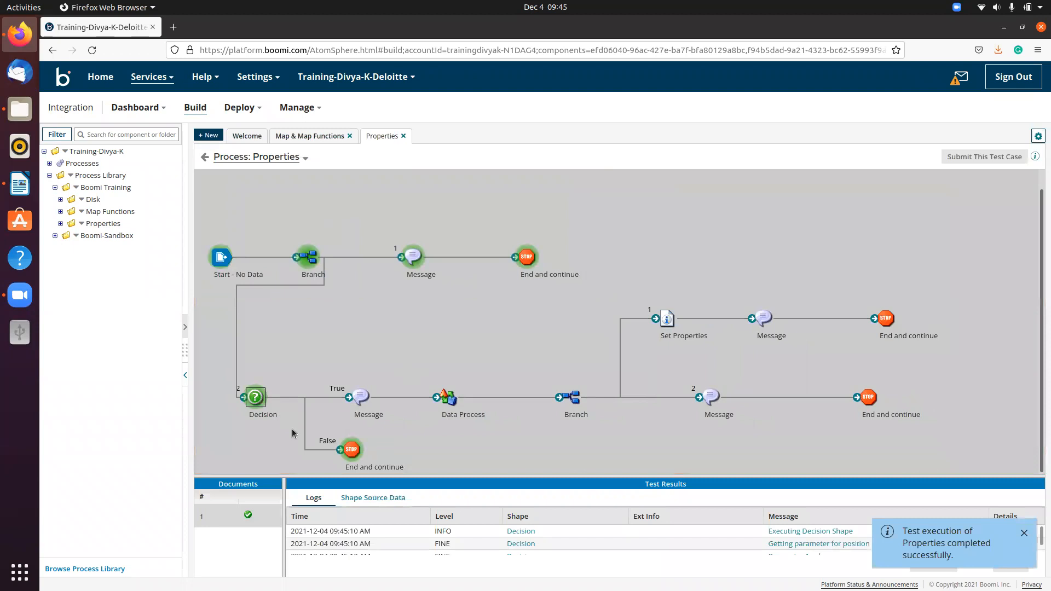
{"action": "left_click_drag", "start_coordinate": [359, 476], "coordinate": [349, 222]}
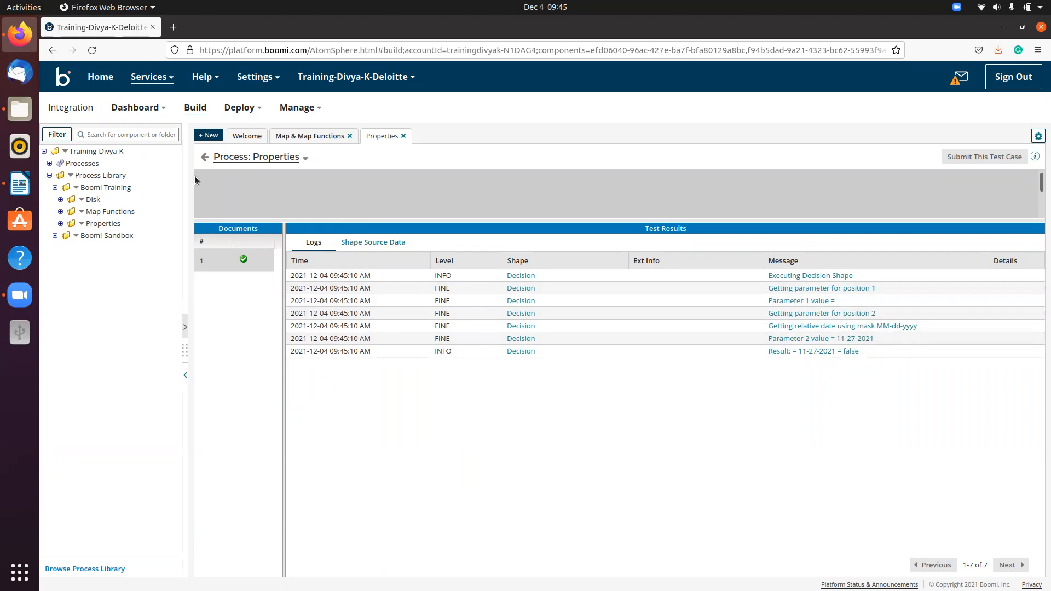
Rerun the Properties process test on the Singapore Integration Test Cloud and check the Decision shape's logs.
{"action": "left_click", "coordinate": [206, 158]}
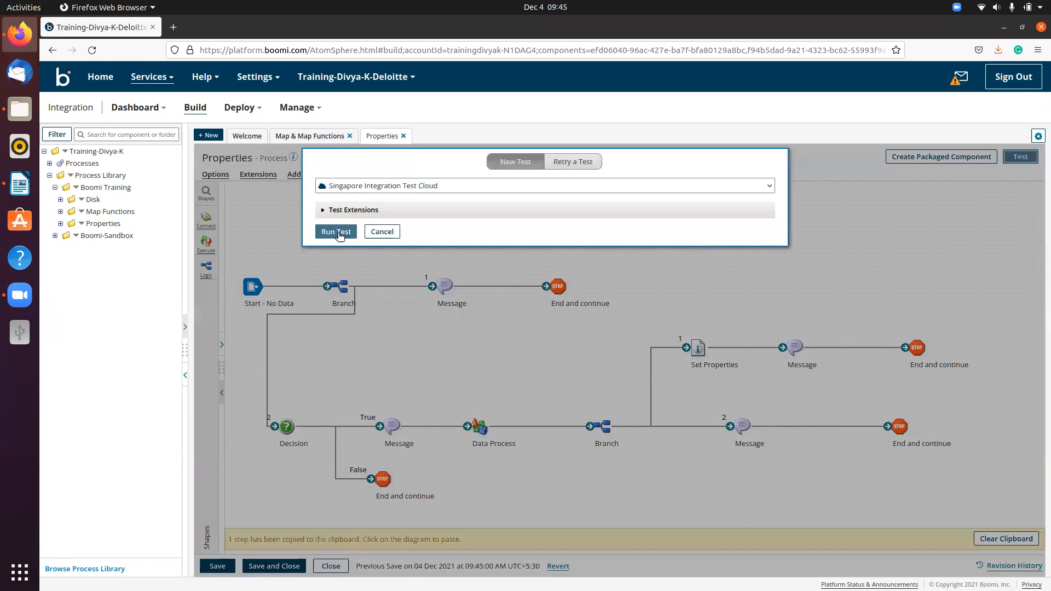
{"action": "left_click", "coordinate": [333, 231]}
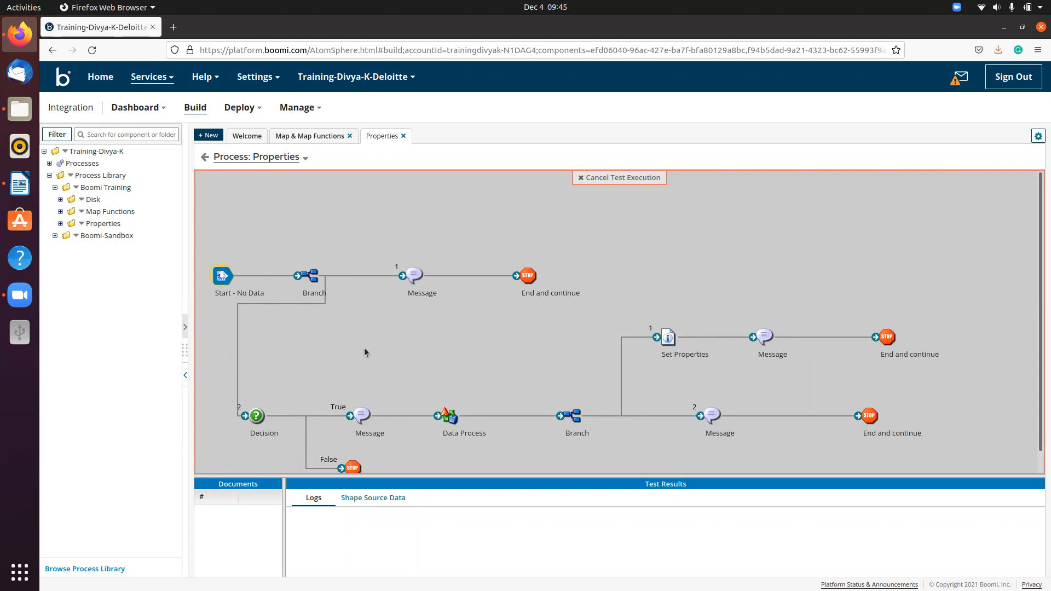
{"action": "left_click", "coordinate": [253, 399]}
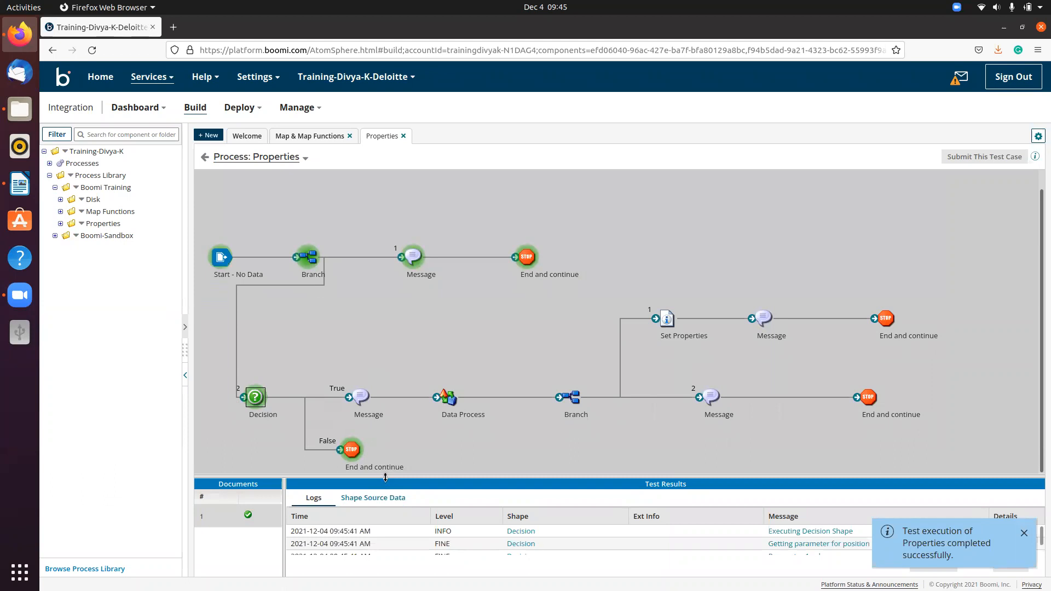
{"action": "left_click", "coordinate": [205, 157]}
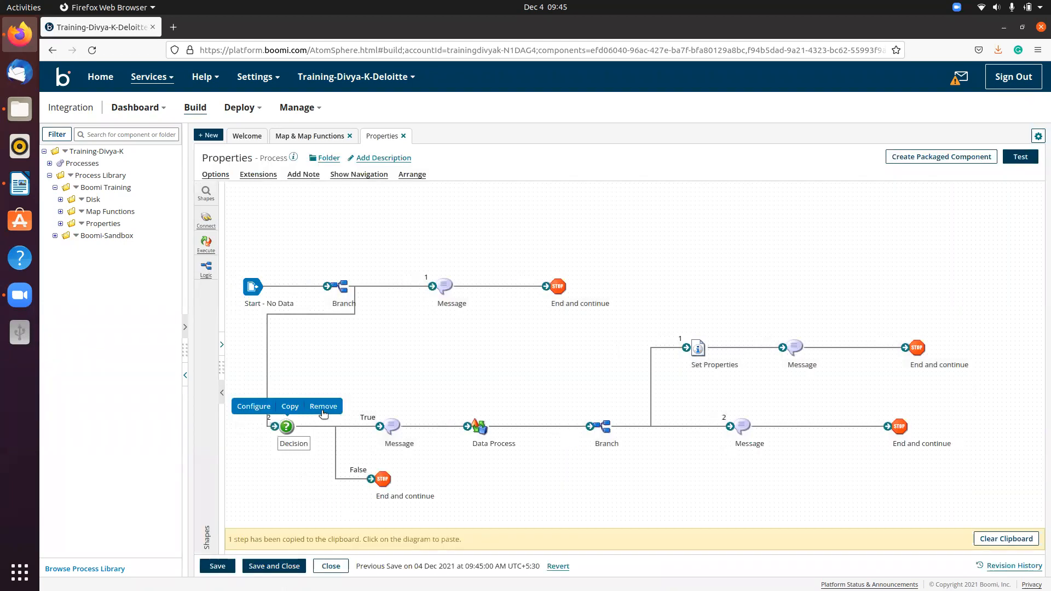
Reroute branch 2 straight to the Message shape, bypassing the Decision shape, and save the process.
{"action": "left_click", "coordinate": [307, 333]}
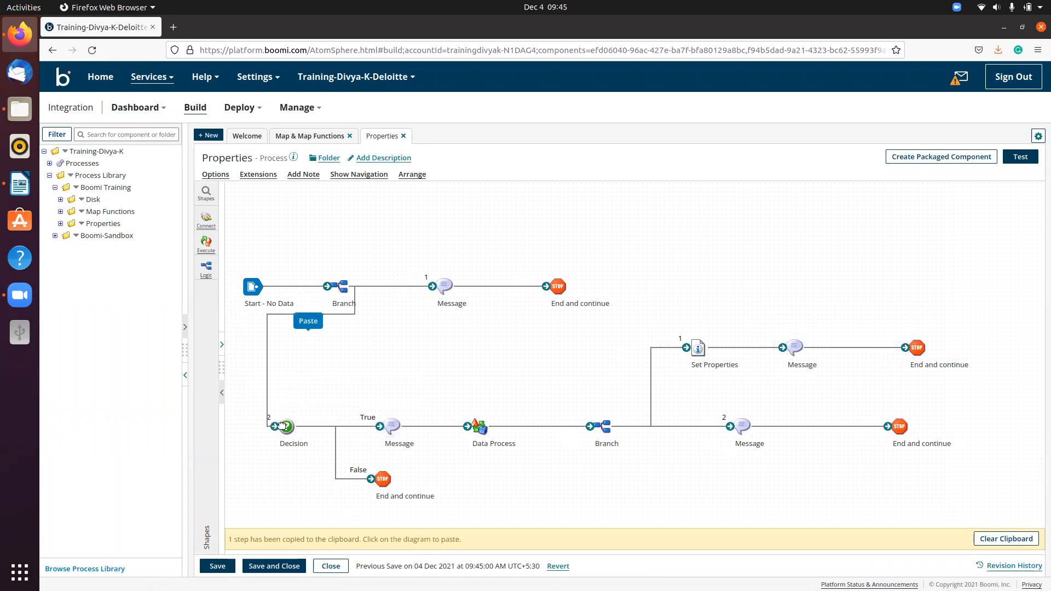
{"action": "left_click_drag", "start_coordinate": [275, 428], "coordinate": [379, 427]}
{"action": "left_click", "coordinate": [217, 567]}
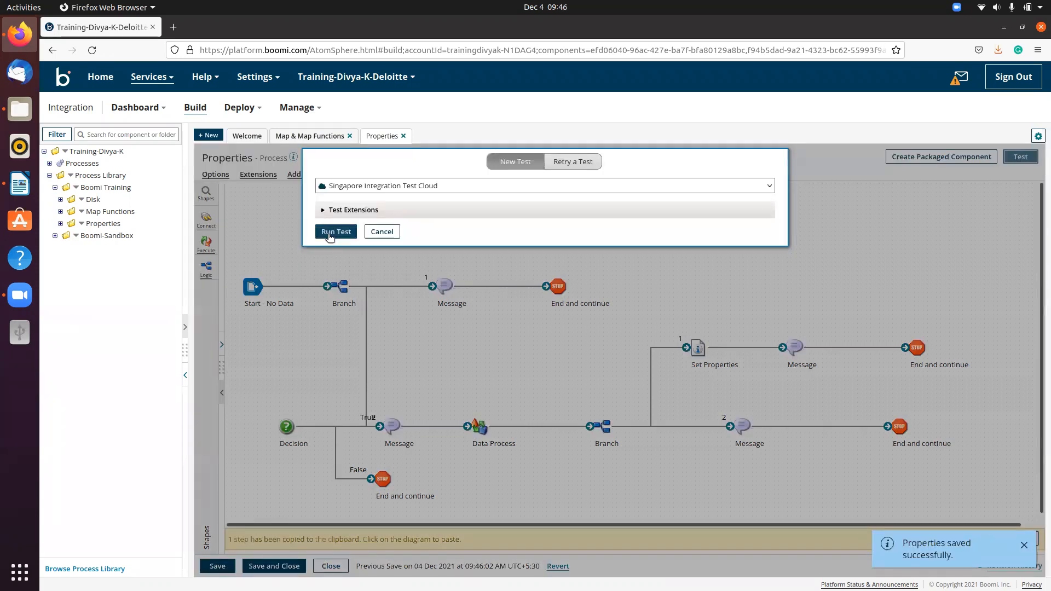
Test the process with the Decision bypassed and examine the Set Properties shape's logs in the enlarged results.
{"action": "left_click", "coordinate": [337, 232]}
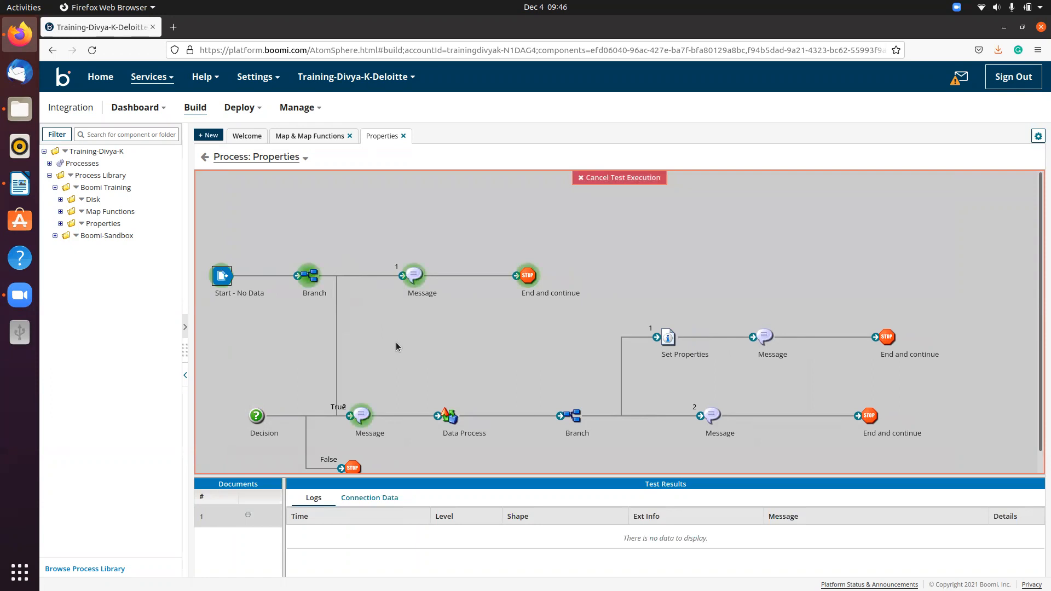
{"action": "left_click", "coordinate": [666, 337]}
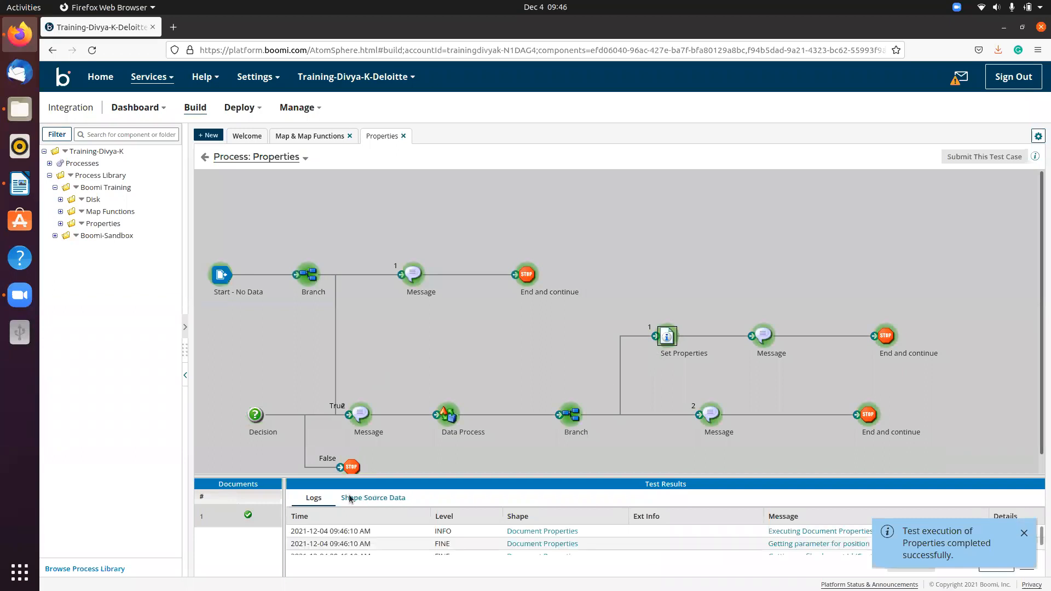
{"action": "left_click_drag", "start_coordinate": [352, 476], "coordinate": [369, 189]}
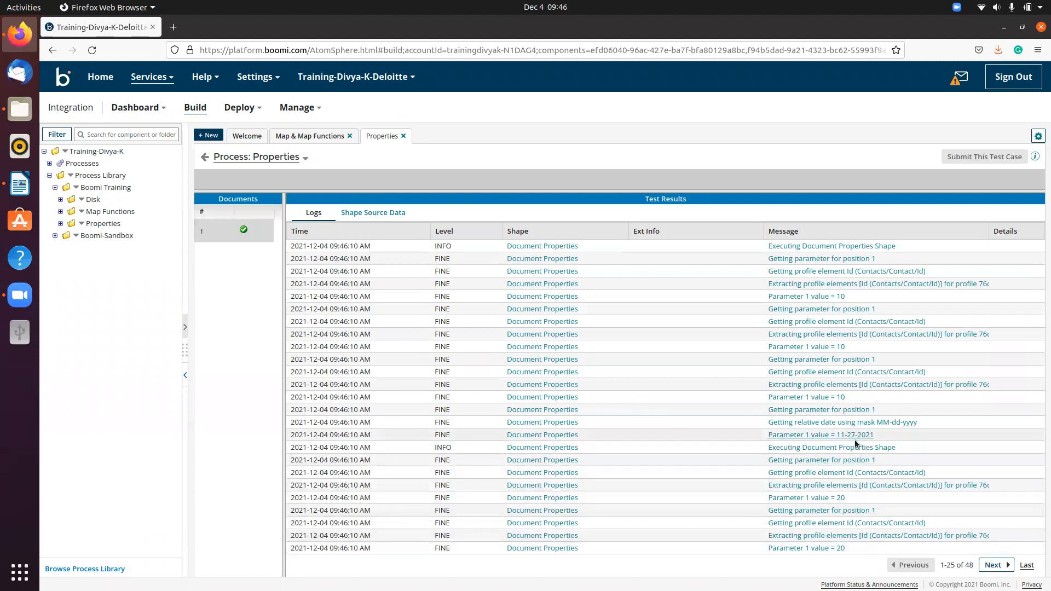
{"action": "left_click", "coordinate": [202, 158]}
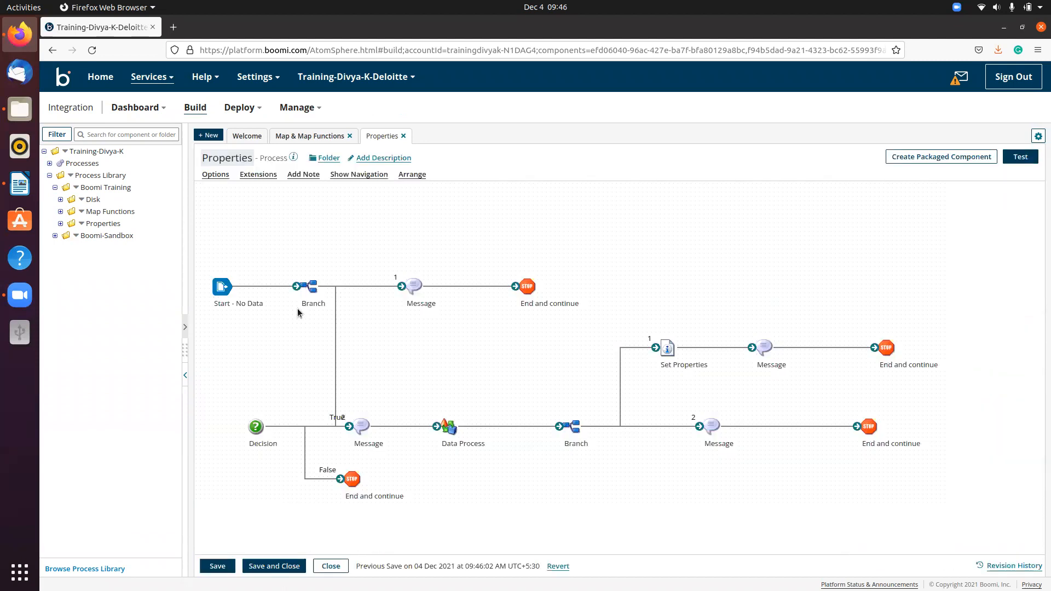
Reconnect branch 2 to the Decision shape, save the process and test it on the Singapore Integration Test Cloud.
{"action": "left_click_drag", "start_coordinate": [334, 414], "coordinate": [278, 427]}
{"action": "left_click", "coordinate": [215, 572]}
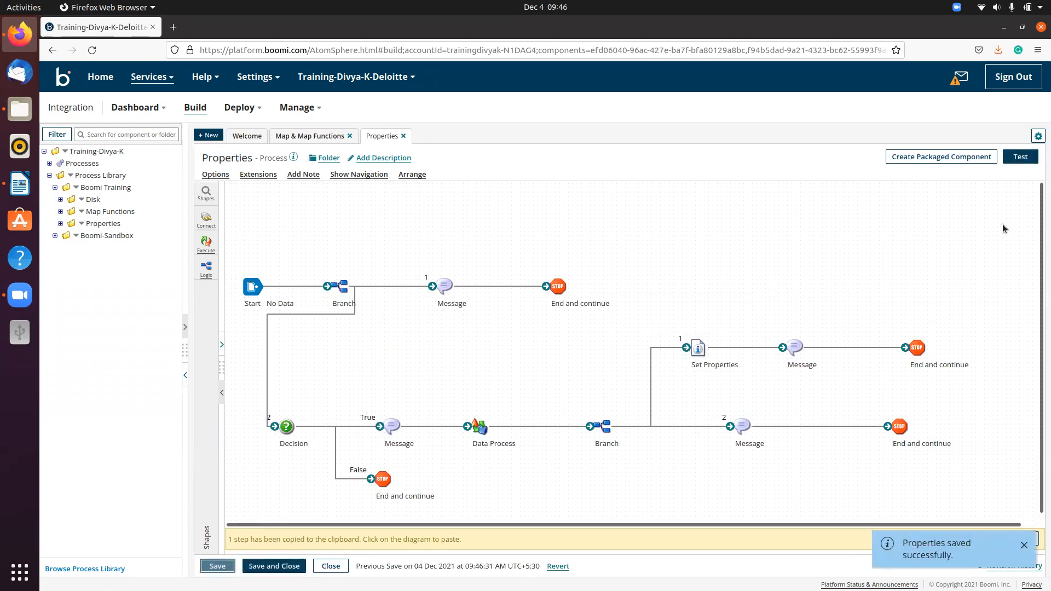
{"action": "left_click", "coordinate": [1020, 156]}
{"action": "left_click", "coordinate": [329, 232]}
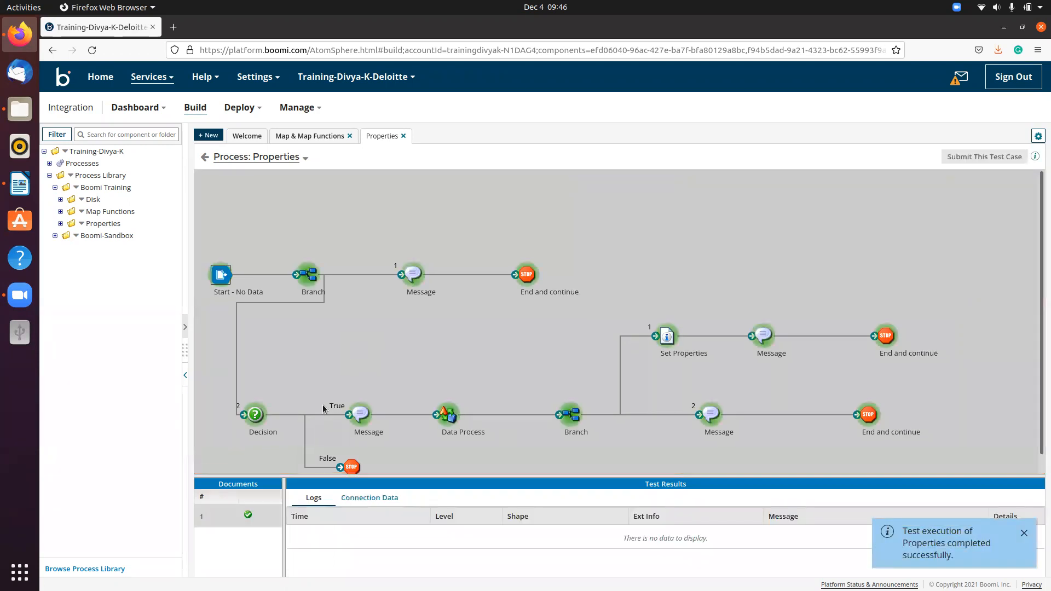
Examine the Decision shape's parameter values in the enlarged test logs and return to the process canvas.
{"action": "left_click", "coordinate": [259, 418]}
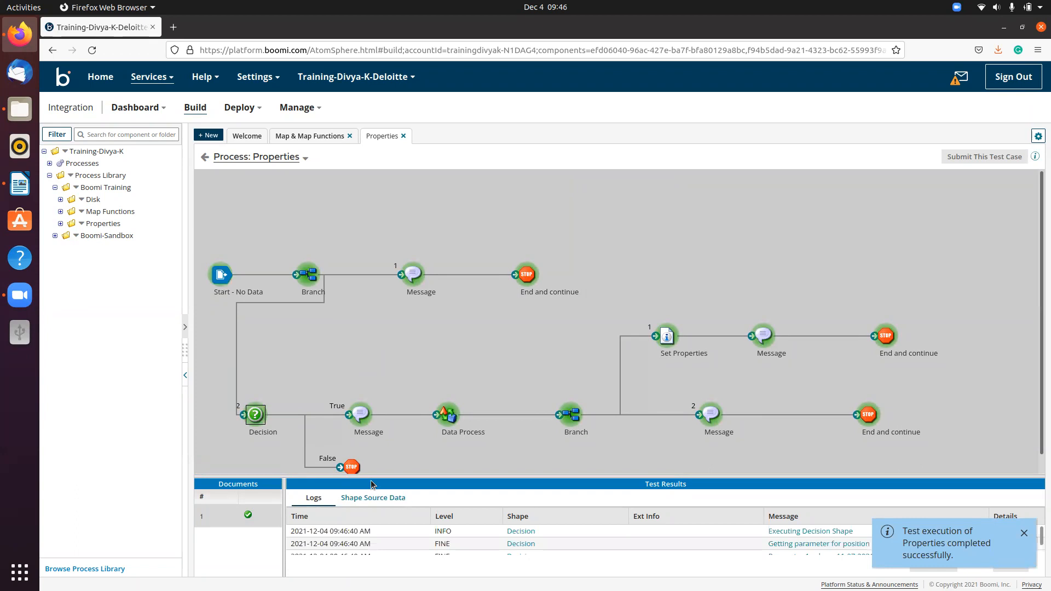
{"action": "left_click_drag", "start_coordinate": [366, 381], "coordinate": [369, 275]}
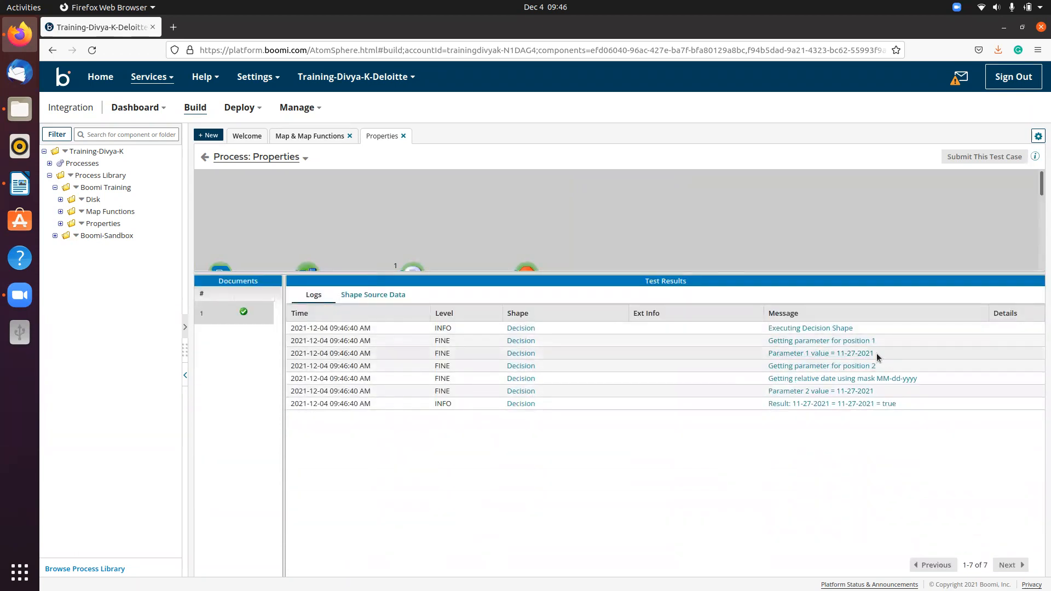
{"action": "left_click_drag", "start_coordinate": [874, 353], "coordinate": [832, 356]}
{"action": "left_click", "coordinate": [382, 444]}
{"action": "left_click_drag", "start_coordinate": [469, 271], "coordinate": [509, 487]}
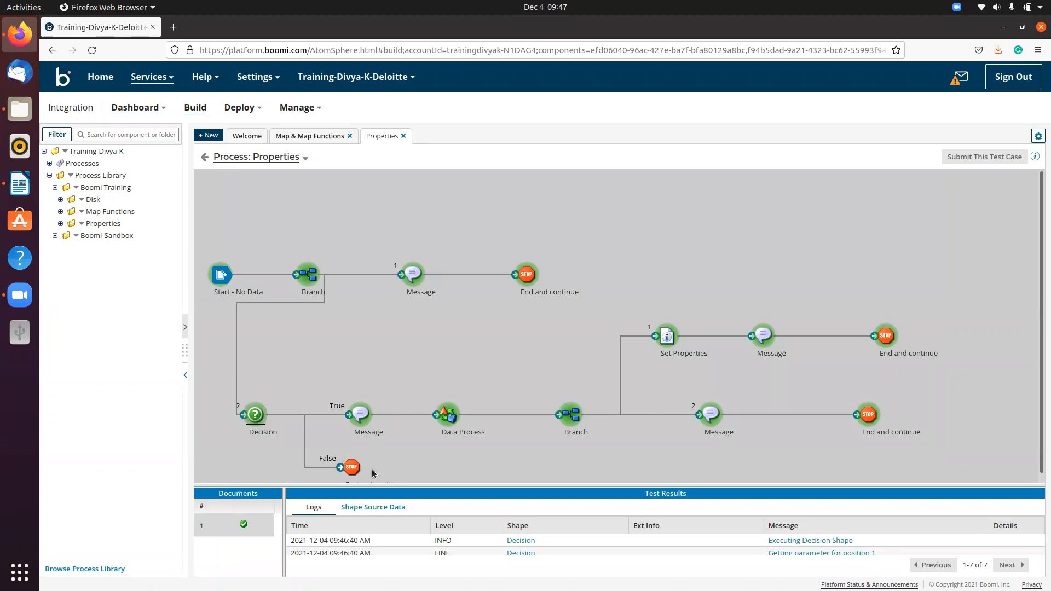
{"action": "left_click", "coordinate": [205, 157]}
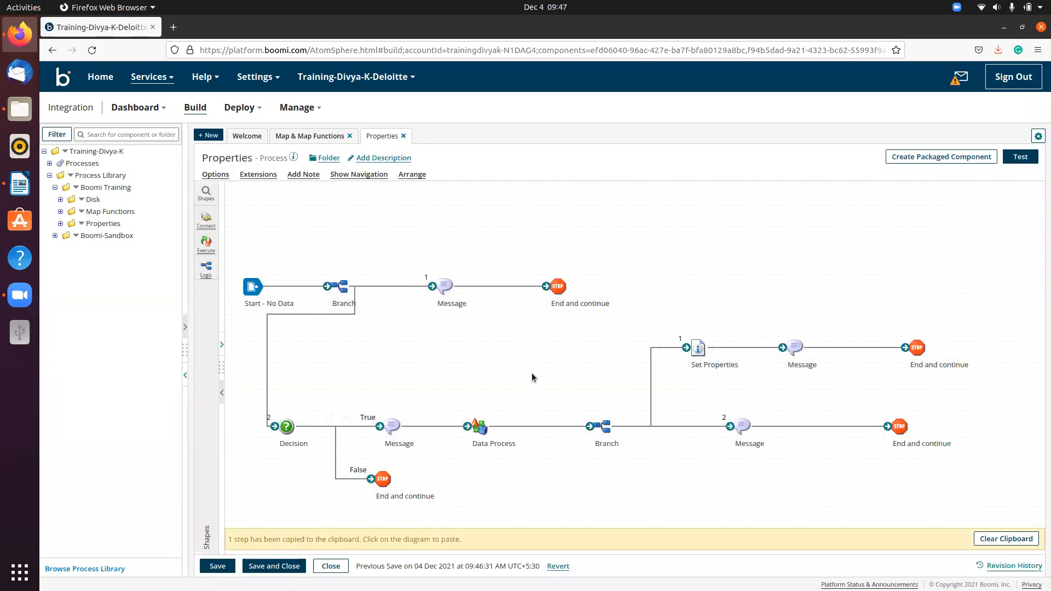
Set the DPP-D property's relative date to current date minus 14 days in the Set Properties shape and save the process.
{"action": "left_click", "coordinate": [700, 350]}
{"action": "left_click", "coordinate": [762, 359]}
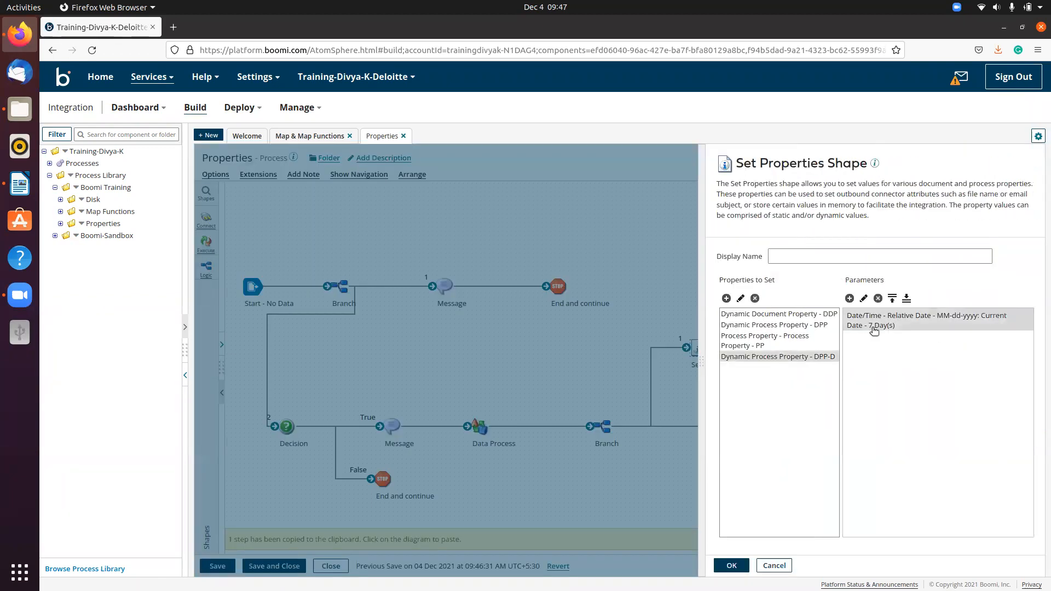
{"action": "double_click", "coordinate": [873, 328]}
{"action": "left_click_drag", "start_coordinate": [555, 282], "coordinate": [546, 280]}
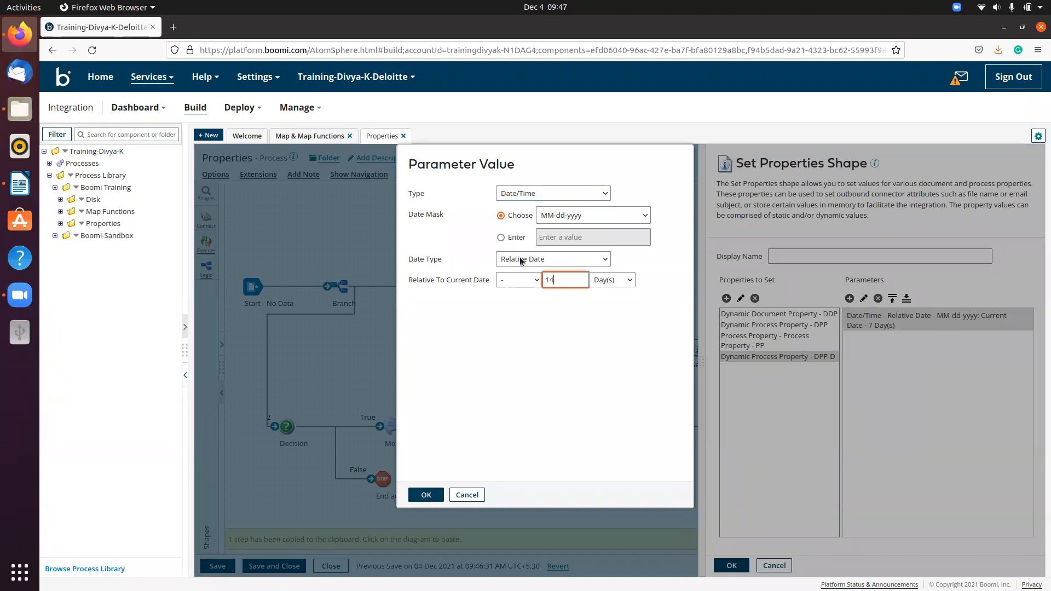
{"action": "type", "text": "14"}
{"action": "left_click", "coordinate": [426, 495]}
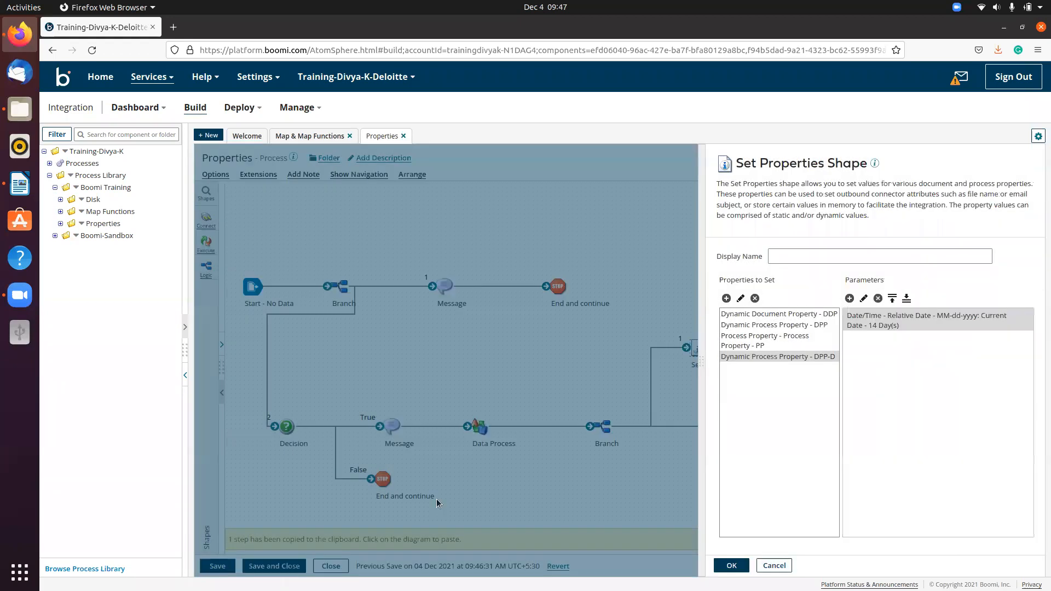
{"action": "left_click", "coordinate": [732, 566]}
{"action": "left_click", "coordinate": [227, 569]}
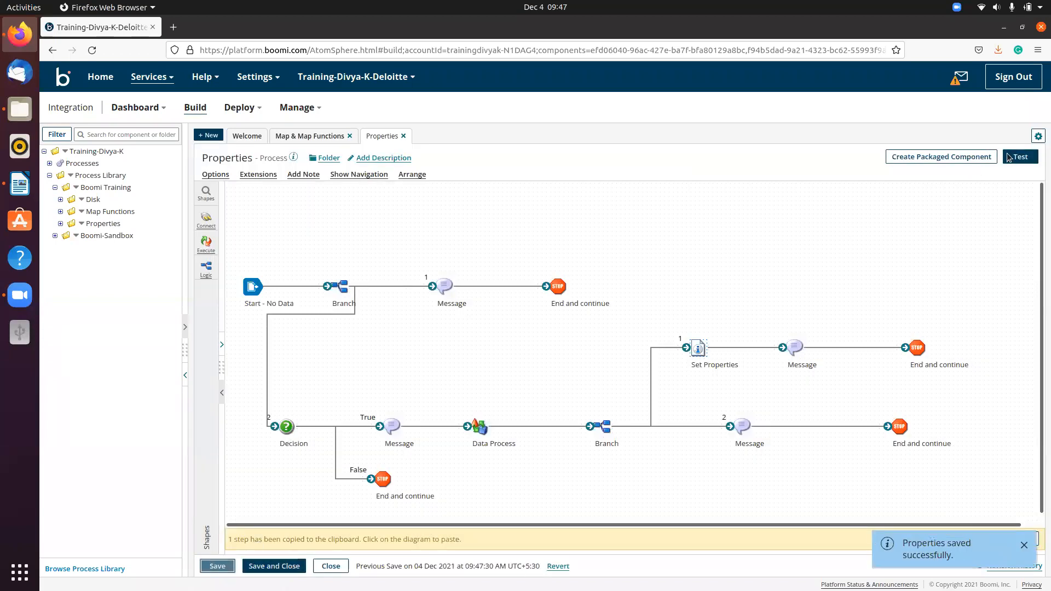
Test the process with the 14-day offset and examine the Set Properties shape's logs for the DPP-D date.
{"action": "left_click", "coordinate": [1022, 157]}
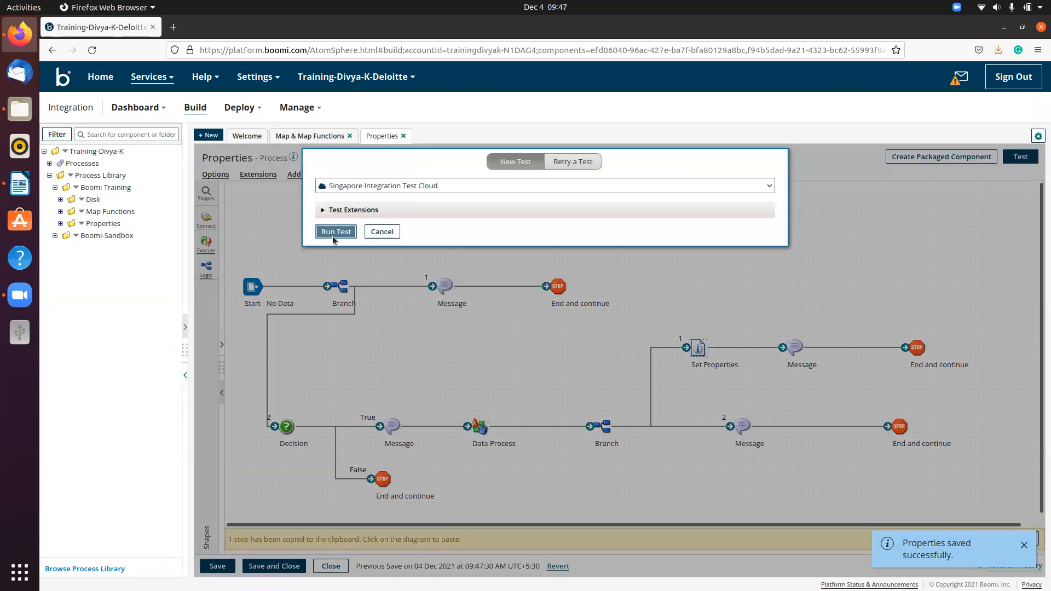
{"action": "left_click", "coordinate": [332, 231]}
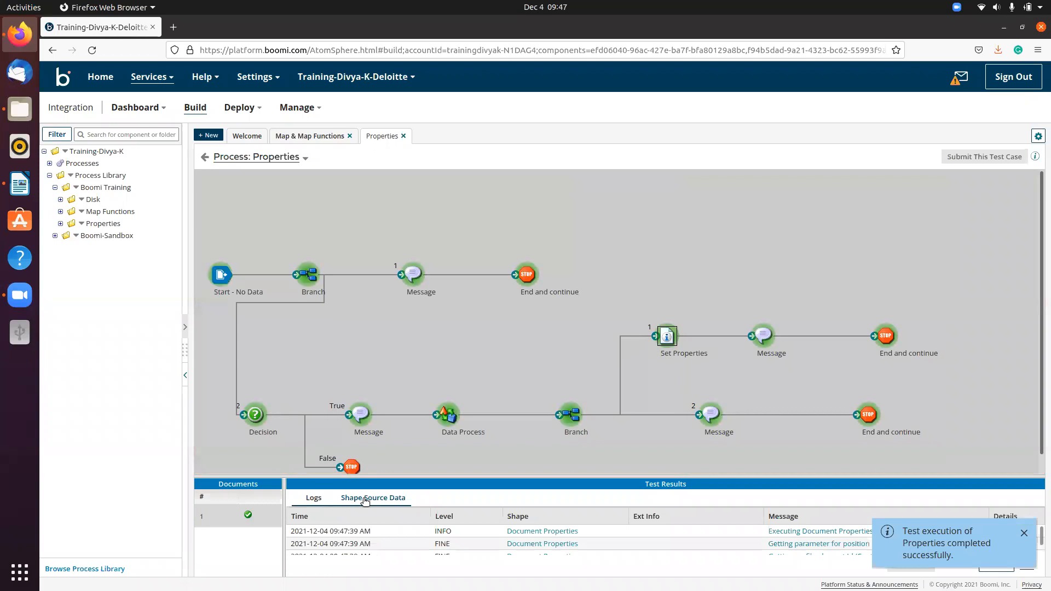
{"action": "left_click_drag", "start_coordinate": [369, 477], "coordinate": [362, 244]}
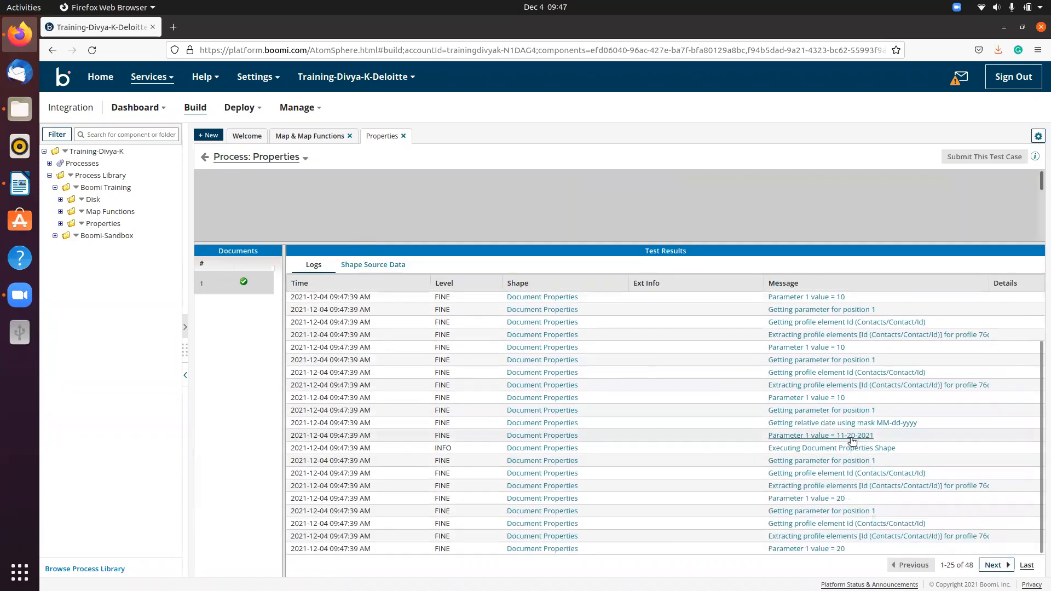
{"action": "left_click", "coordinate": [206, 158]}
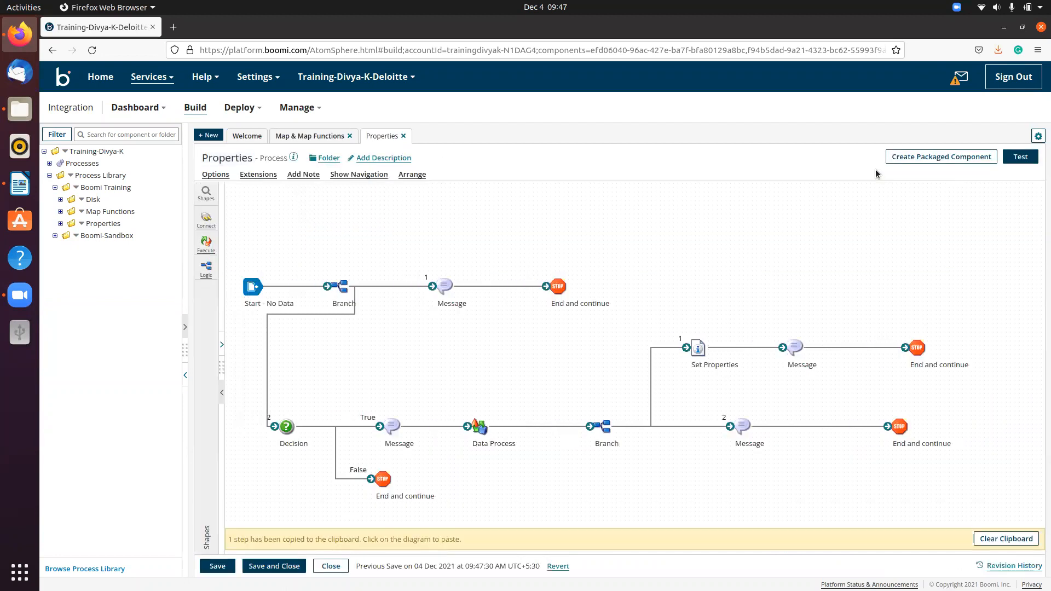
Test the process once more and examine how the Decision shape's logs compare the persisted date with its second parameter.
{"action": "left_click", "coordinate": [1022, 159]}
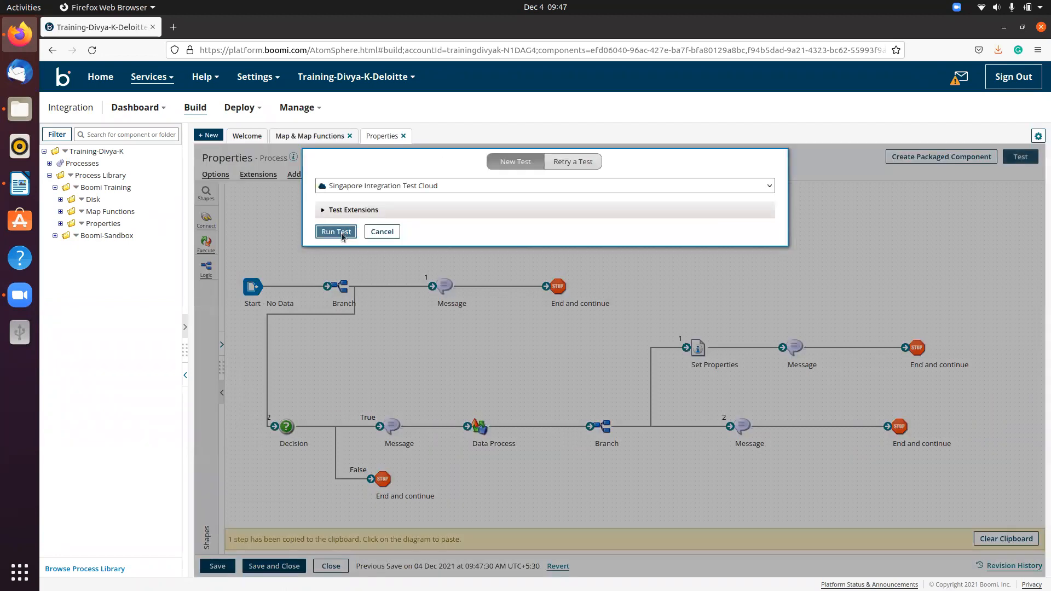
{"action": "left_click", "coordinate": [337, 233]}
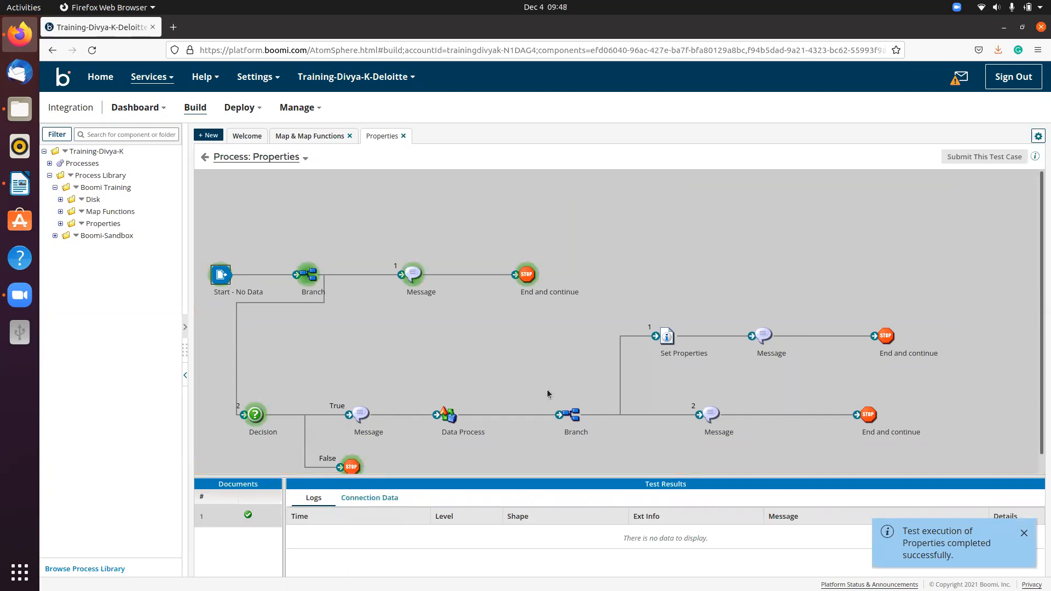
{"action": "left_click", "coordinate": [253, 416]}
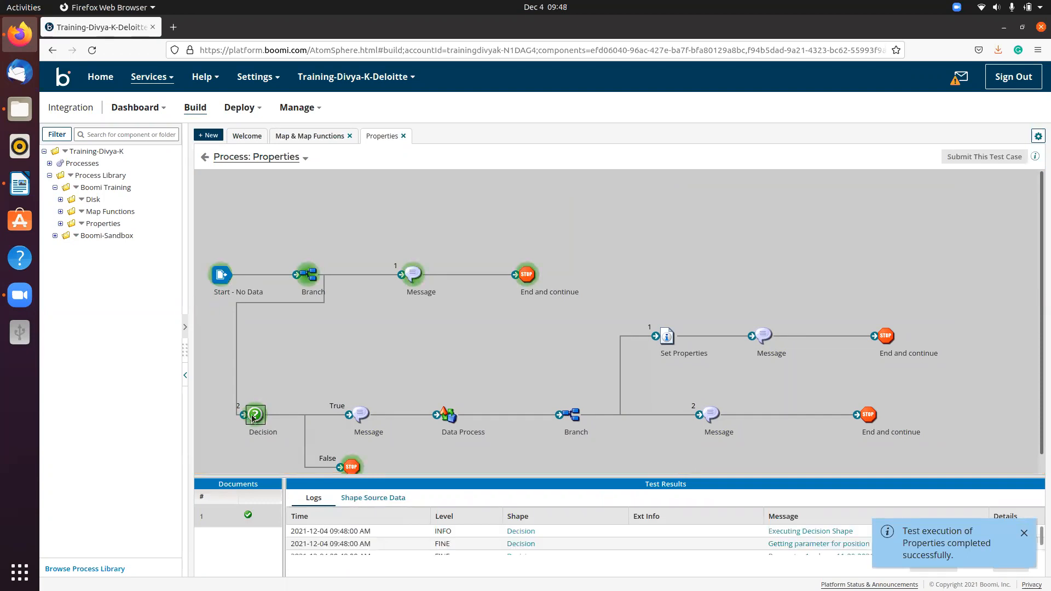
{"action": "left_click_drag", "start_coordinate": [495, 476], "coordinate": [489, 305]}
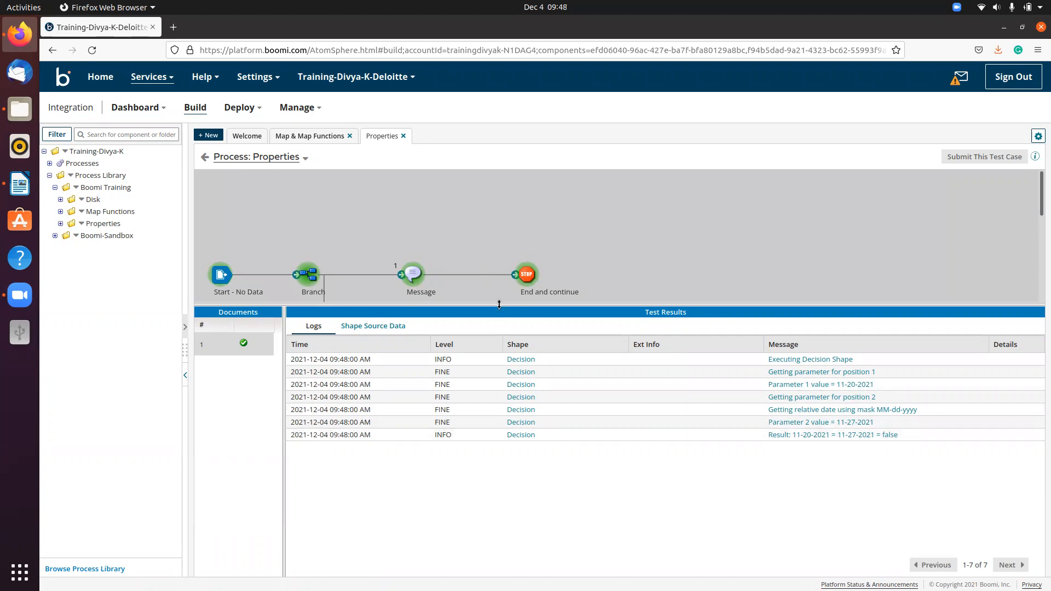
{"action": "left_click_drag", "start_coordinate": [496, 304], "coordinate": [485, 494]}
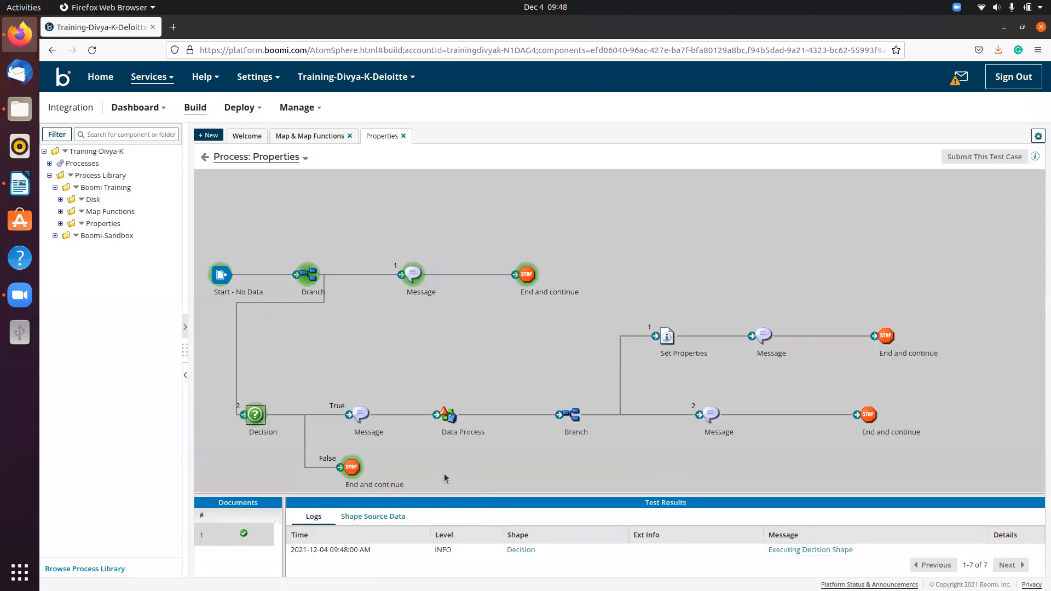
{"action": "left_click", "coordinate": [204, 157]}
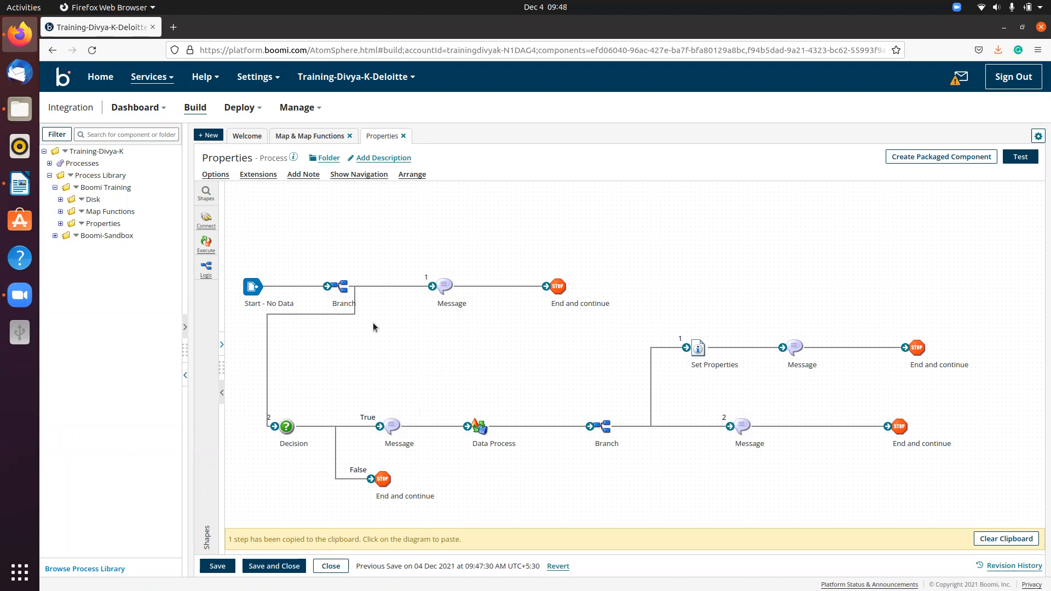
Compare the property notes in LibreOffice Writer with the Process Property component under the Properties folder in Boomi.
{"action": "left_click", "coordinate": [25, 194]}
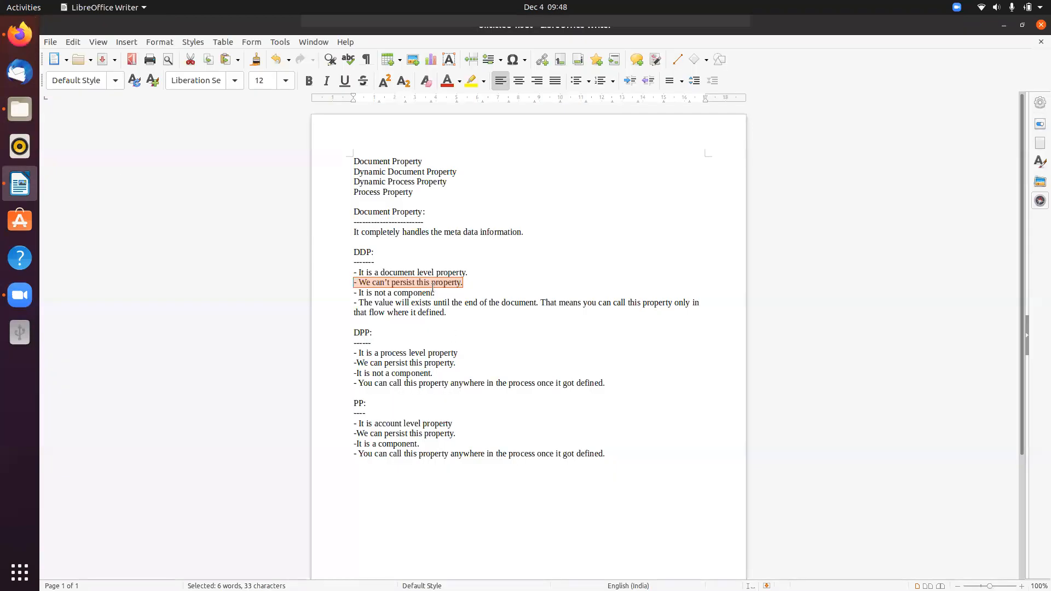
{"action": "left_click", "coordinate": [530, 291]}
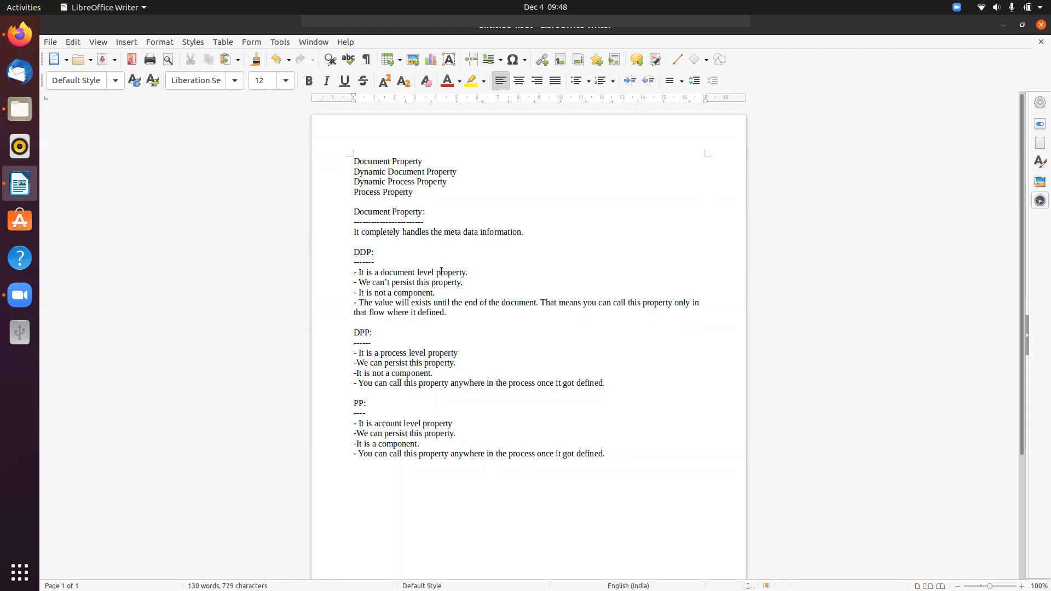
{"action": "left_click", "coordinate": [18, 38]}
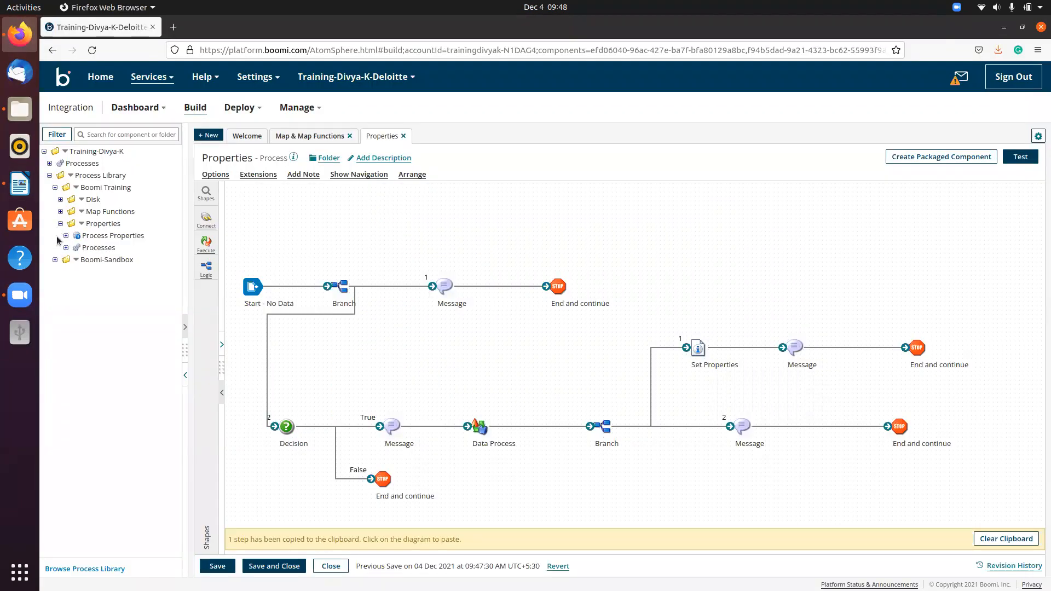
{"action": "left_click", "coordinate": [66, 236]}
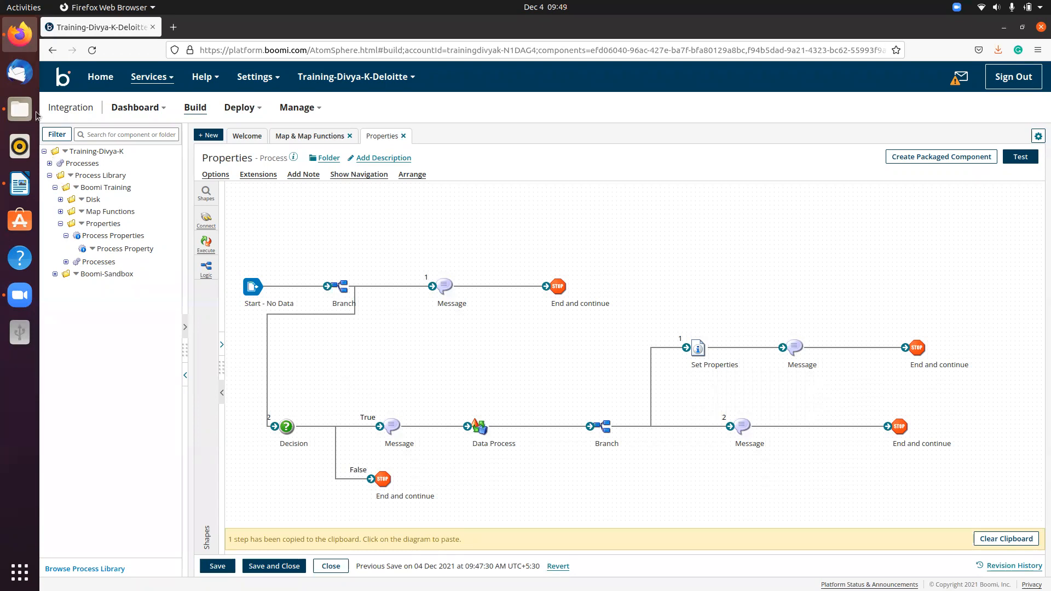
{"action": "left_click", "coordinate": [20, 185]}
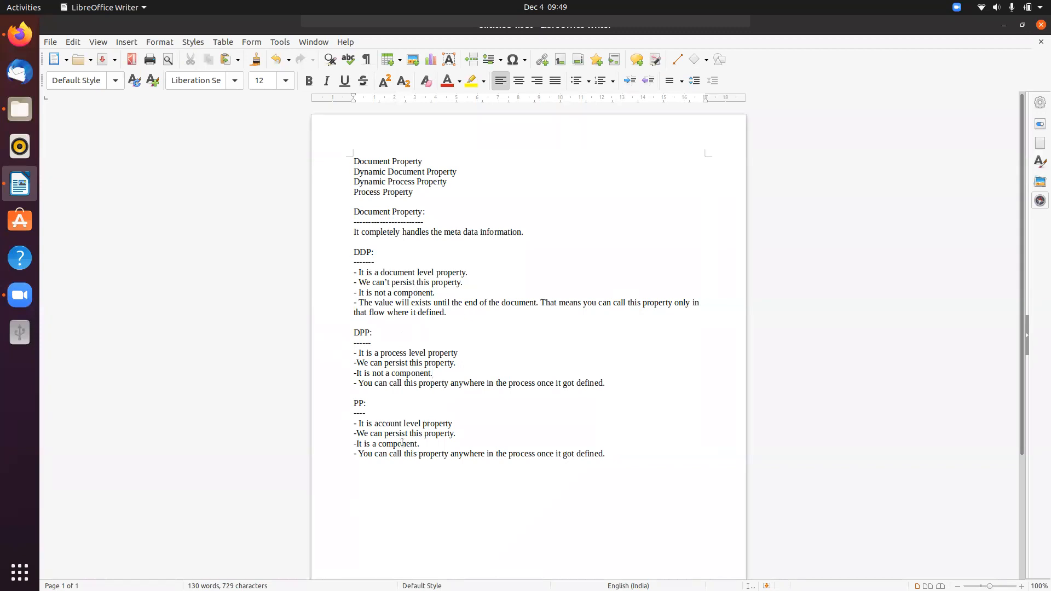
Switch to Boomi, open the XML To Flat File map from the Map & Map Functions process, and review its functions.
{"action": "left_click", "coordinate": [20, 35]}
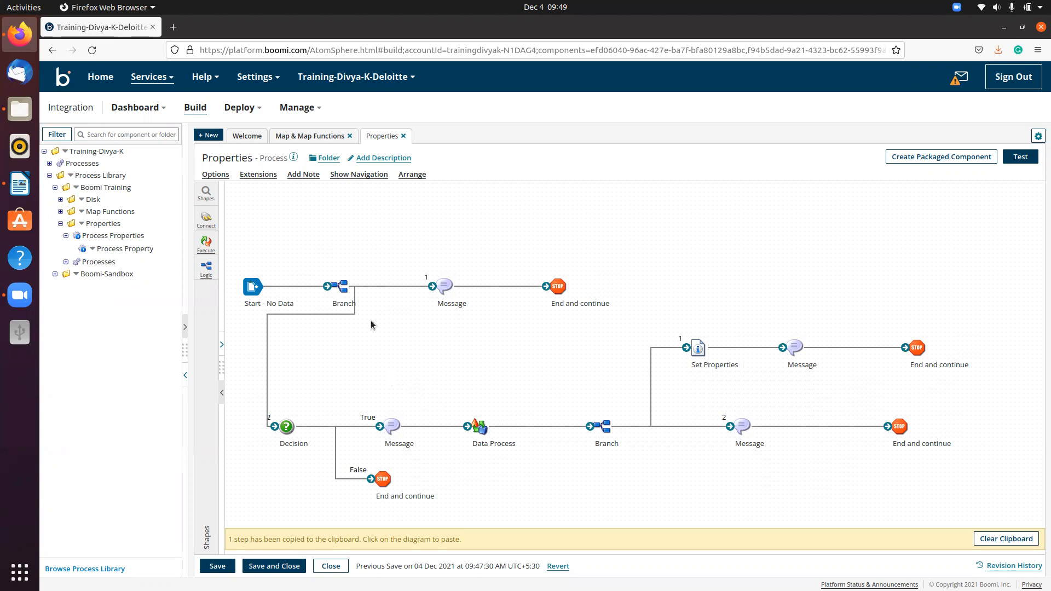
{"action": "left_click", "coordinate": [310, 135]}
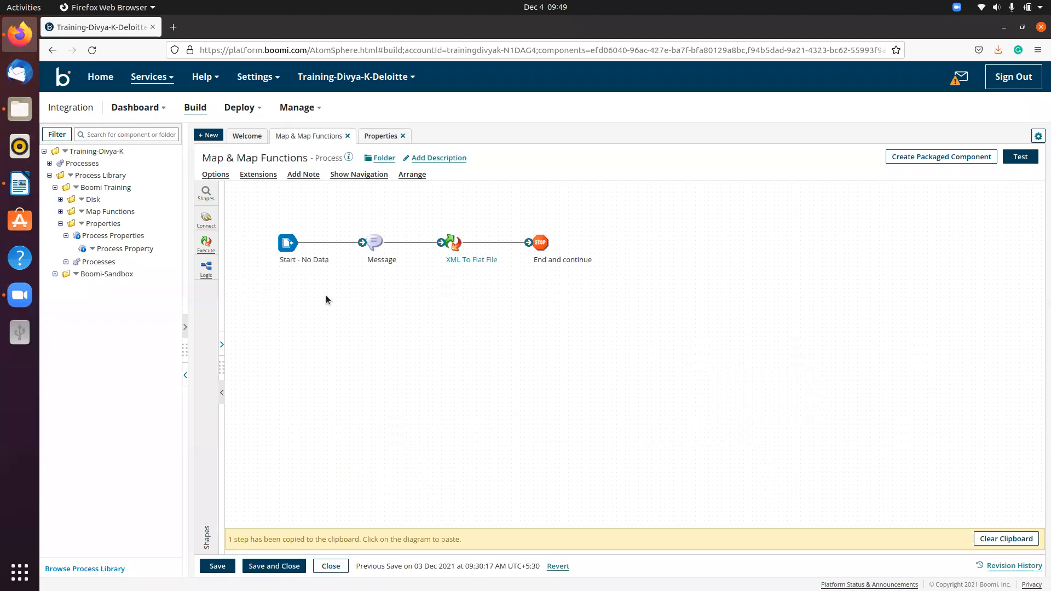
{"action": "left_click", "coordinate": [471, 261]}
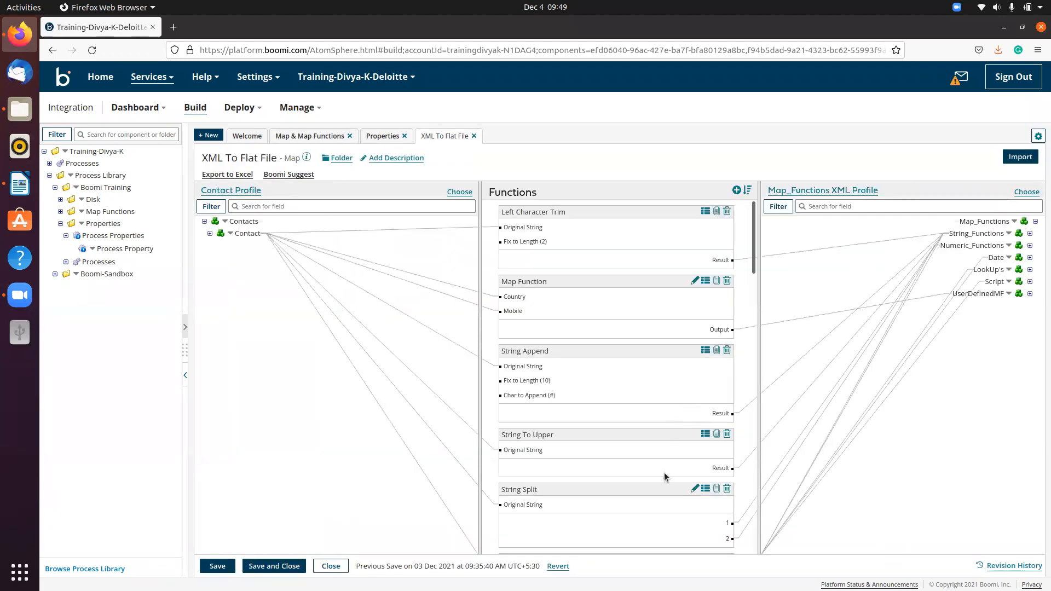
{"action": "scroll", "coordinate": [665, 472], "scroll_direction": "down", "scroll_amount": 15}
{"action": "scroll", "coordinate": [627, 539], "scroll_direction": "down", "scroll_amount": 1}
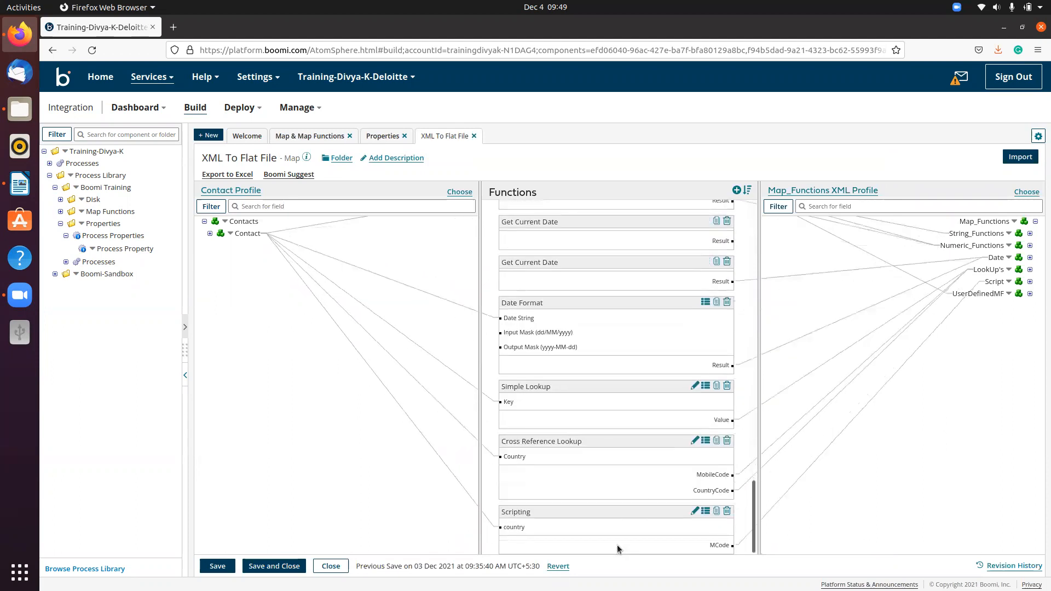
Examine the get and set functions for dynamic process and document properties in the Properties category of the map's function chooser.
{"action": "left_click", "coordinate": [737, 190]}
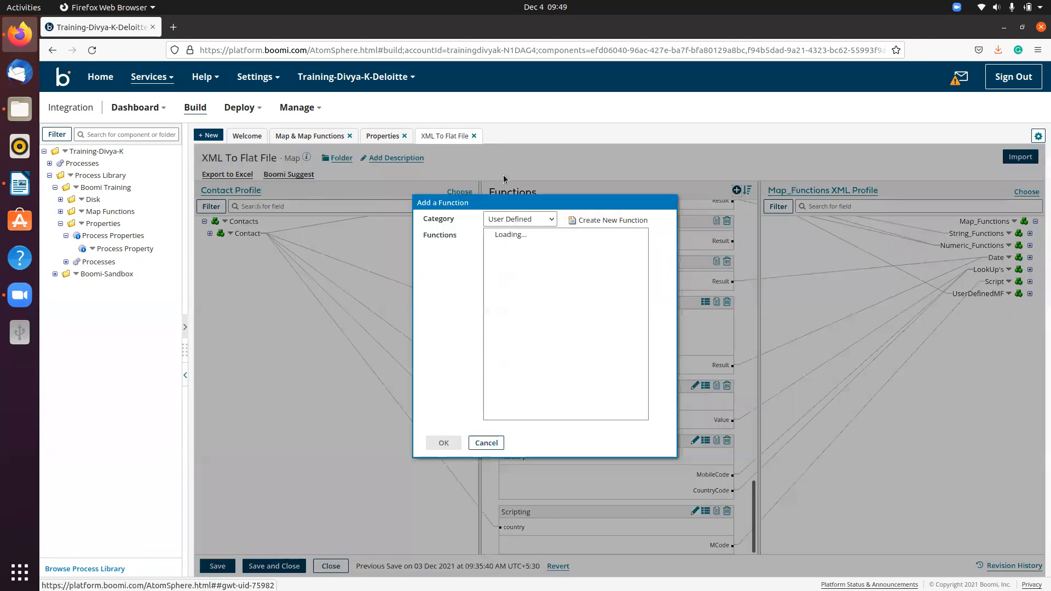
{"action": "left_click", "coordinate": [516, 220]}
{"action": "left_click", "coordinate": [513, 335]}
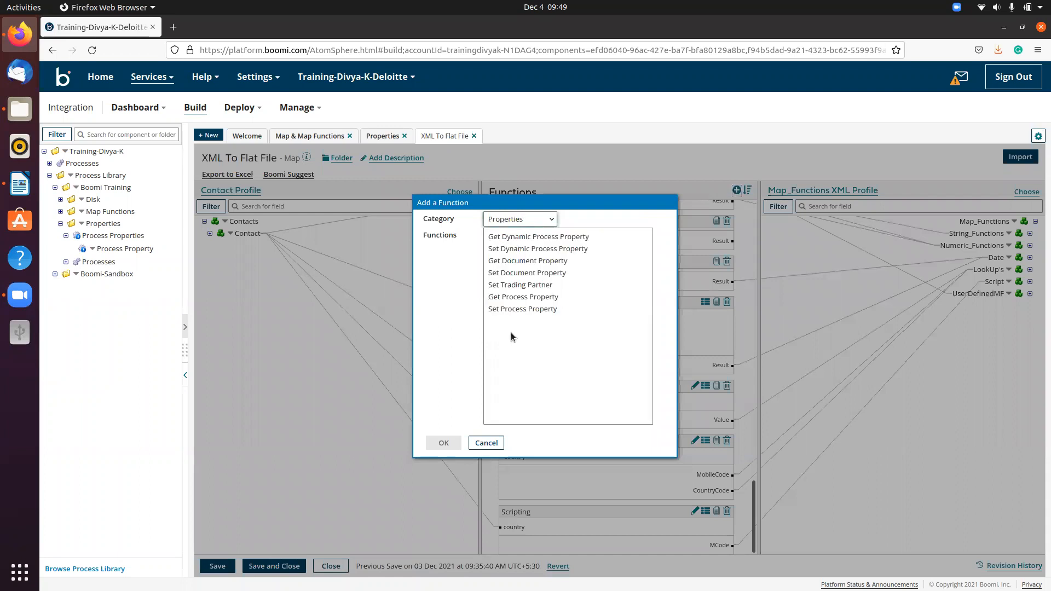
{"action": "left_click", "coordinate": [529, 237]}
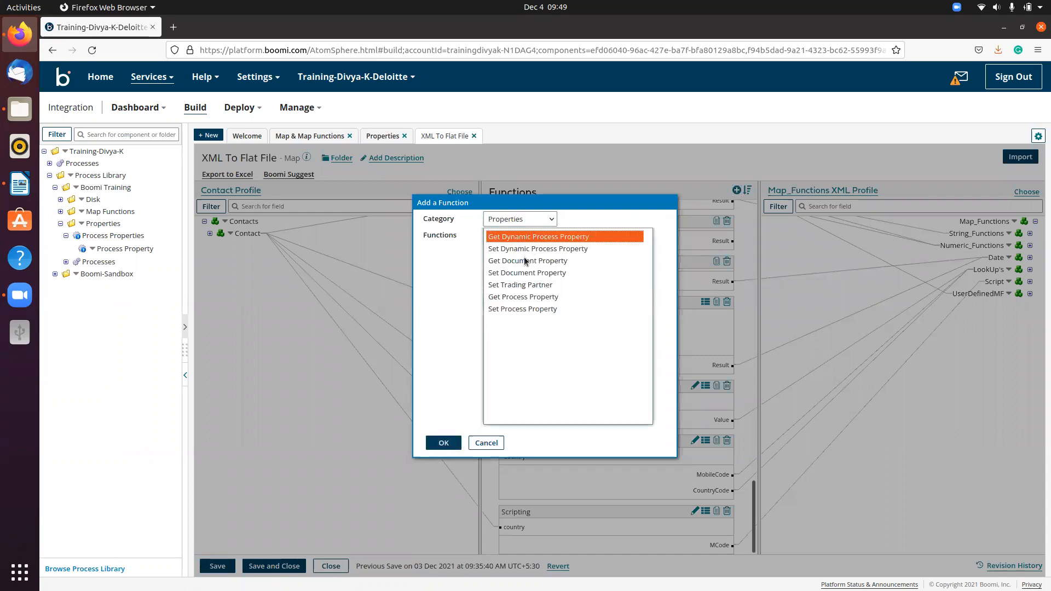
{"action": "left_click", "coordinate": [526, 250]}
{"action": "left_click", "coordinate": [525, 262]}
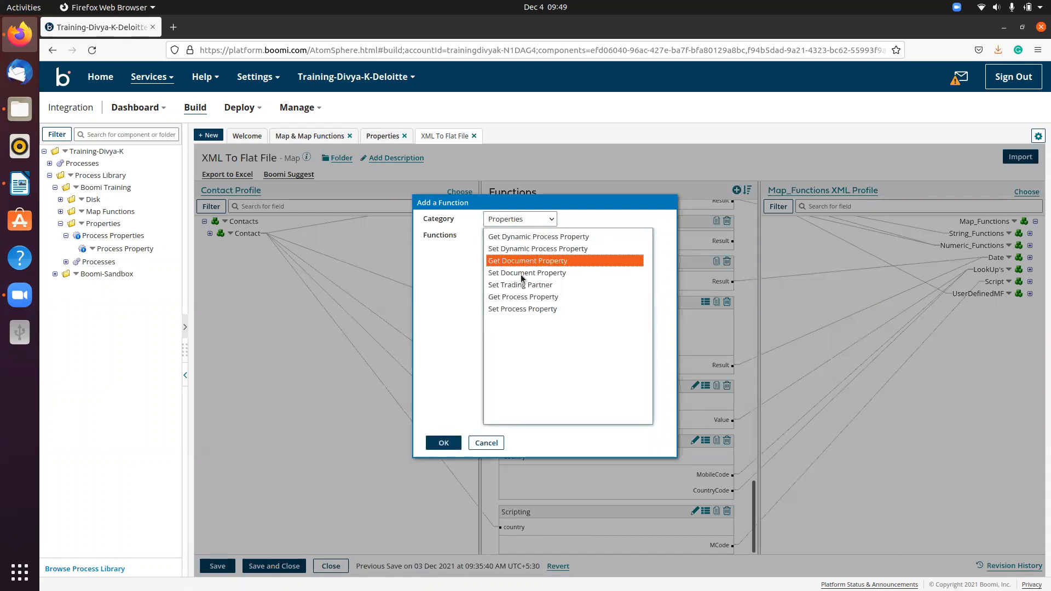
{"action": "left_click", "coordinate": [514, 272]}
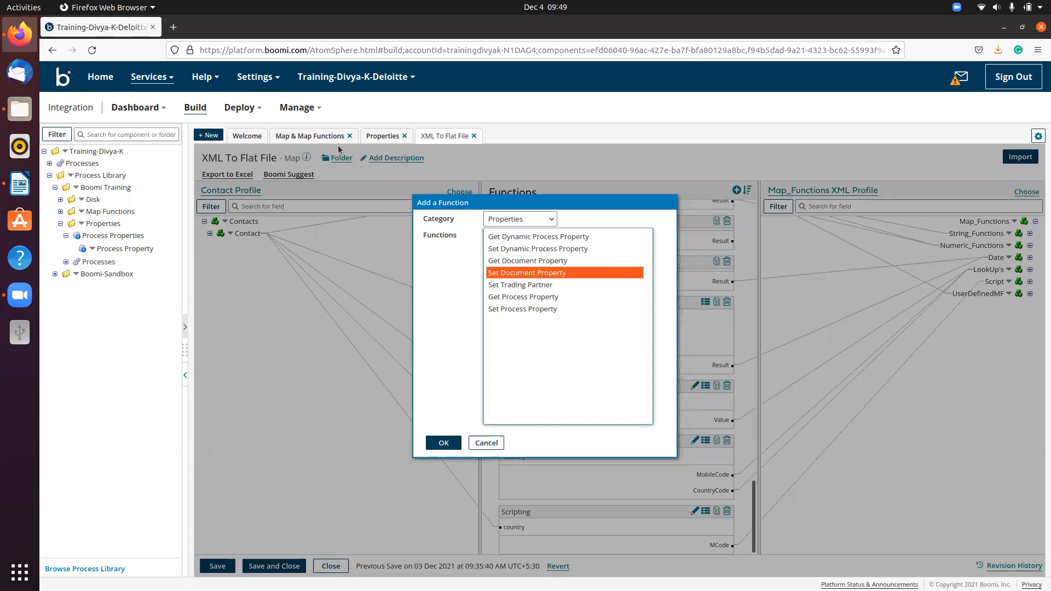
Review the Properties process, then cancel adding a function and close the XML To Flat File map.
{"action": "left_click", "coordinate": [383, 136]}
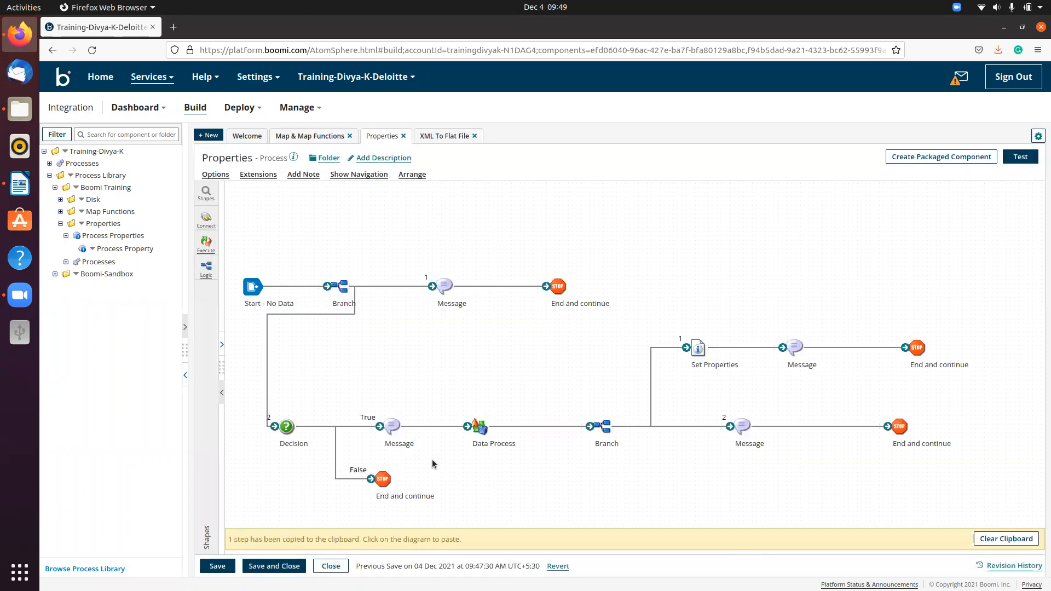
{"action": "mouse_move", "coordinate": [694, 346]}
{"action": "left_click", "coordinate": [445, 136]}
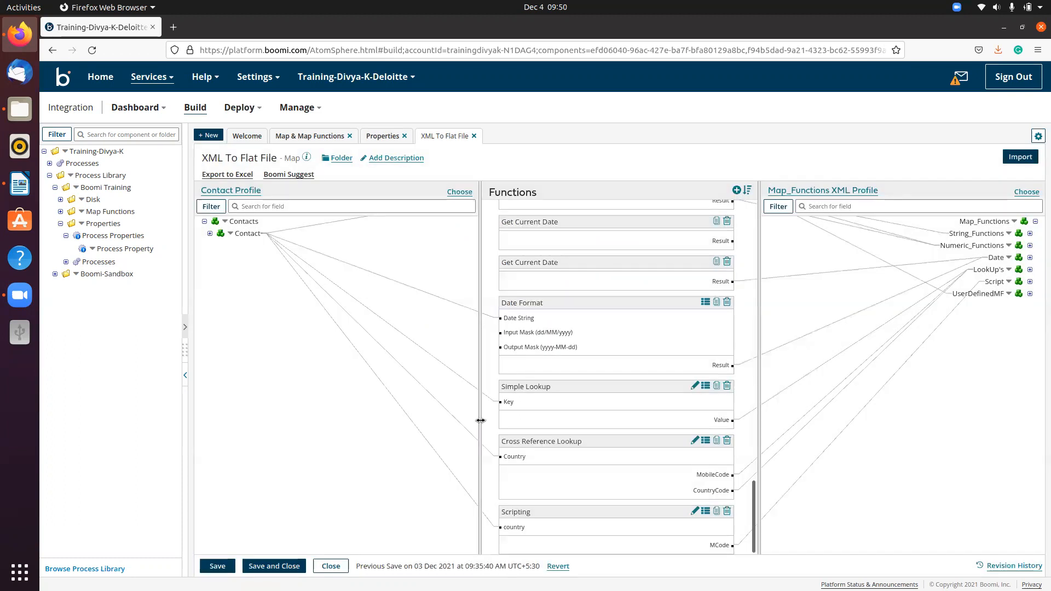
{"action": "left_click", "coordinate": [486, 443]}
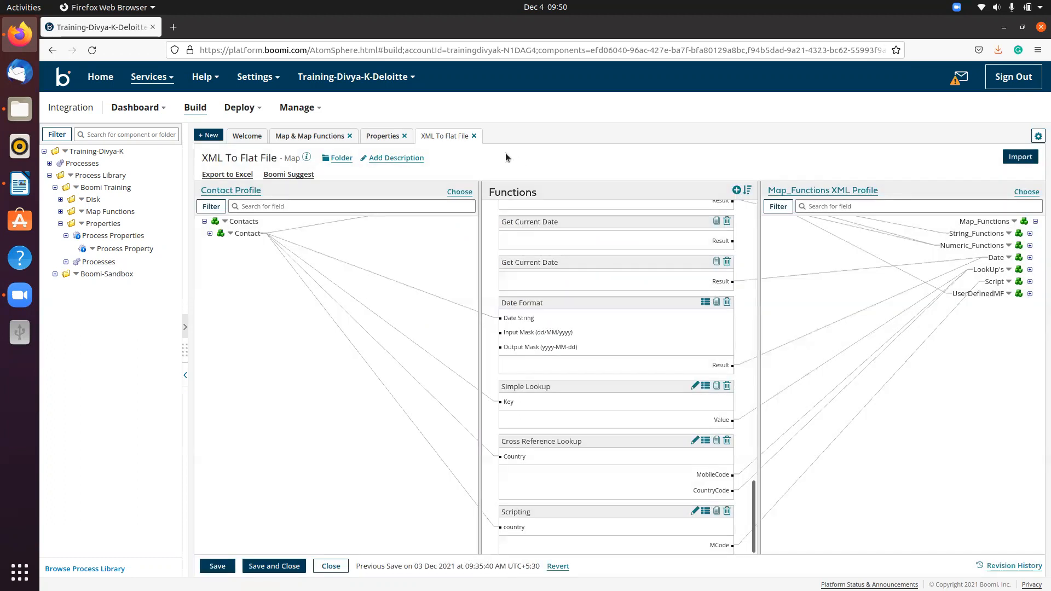
{"action": "left_click", "coordinate": [475, 137]}
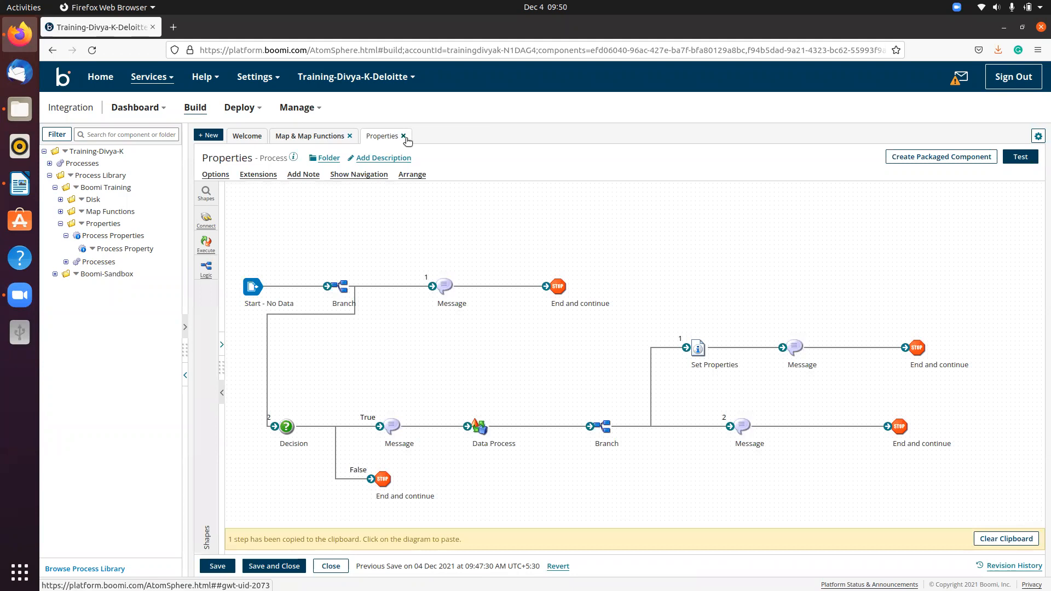
Review the Decision shape's comparison settings without changing them and look through the available Logic shapes.
{"action": "double_click", "coordinate": [287, 427]}
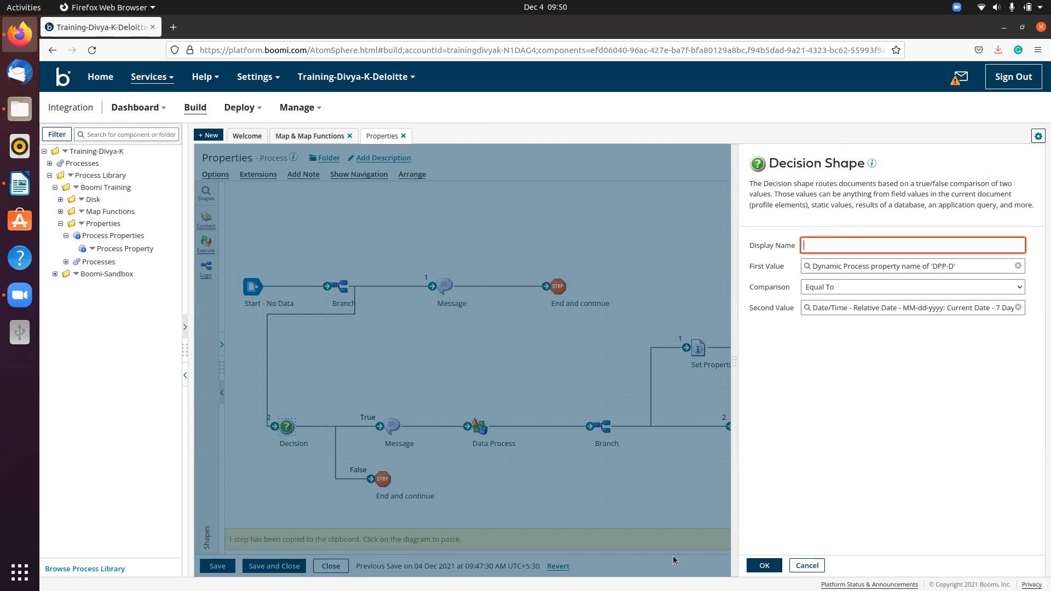
{"action": "left_click", "coordinate": [805, 566]}
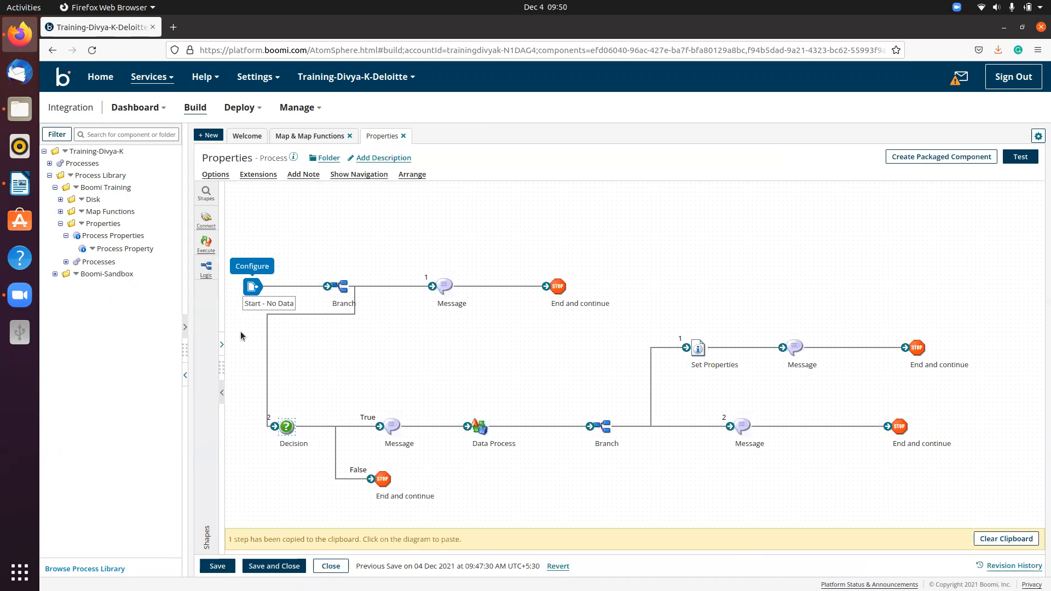
{"action": "left_click", "coordinate": [221, 346]}
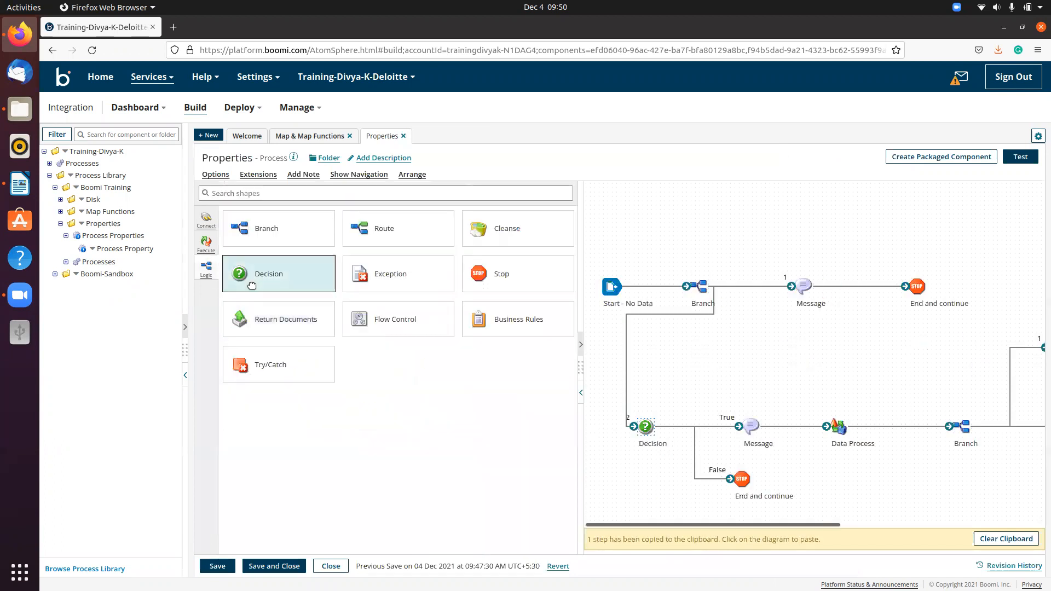
{"action": "left_click", "coordinate": [205, 252]}
{"action": "left_click", "coordinate": [207, 268]}
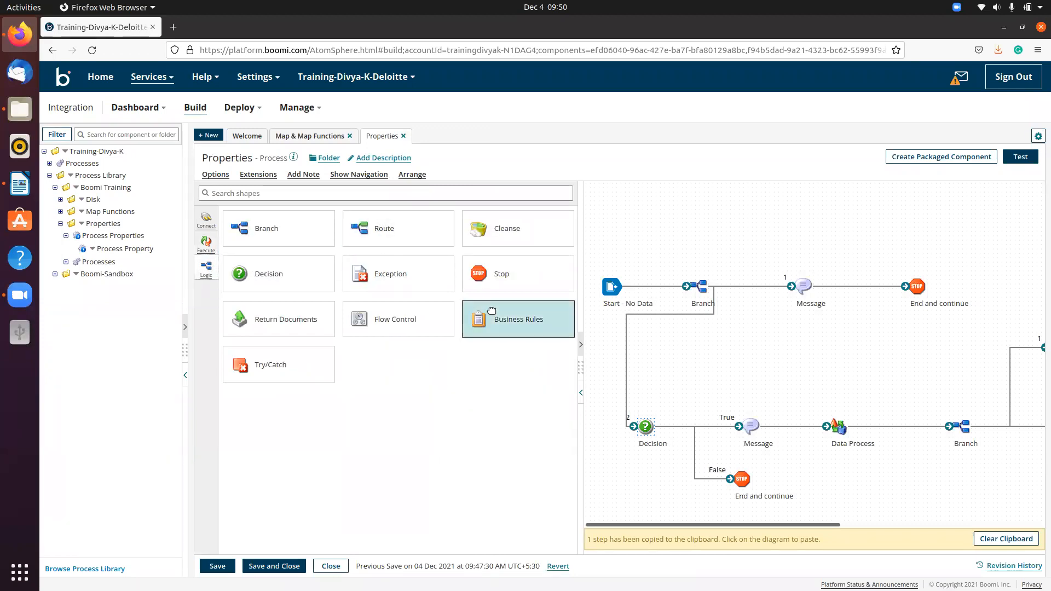
{"action": "left_click", "coordinate": [581, 393]}
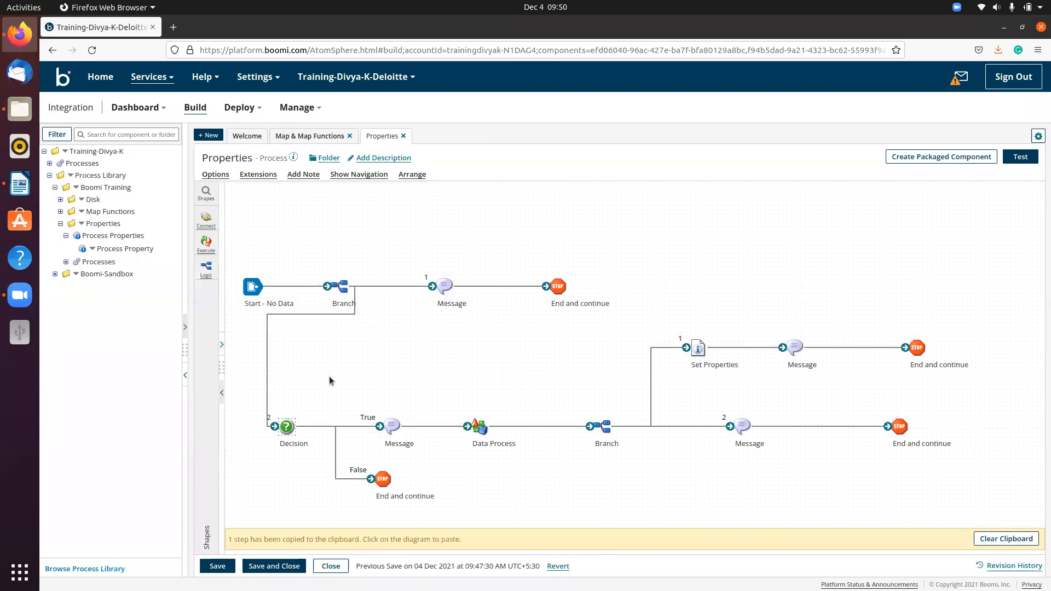
Clear the copied step from the Properties process clipboard.
{"action": "left_click", "coordinate": [1014, 540]}
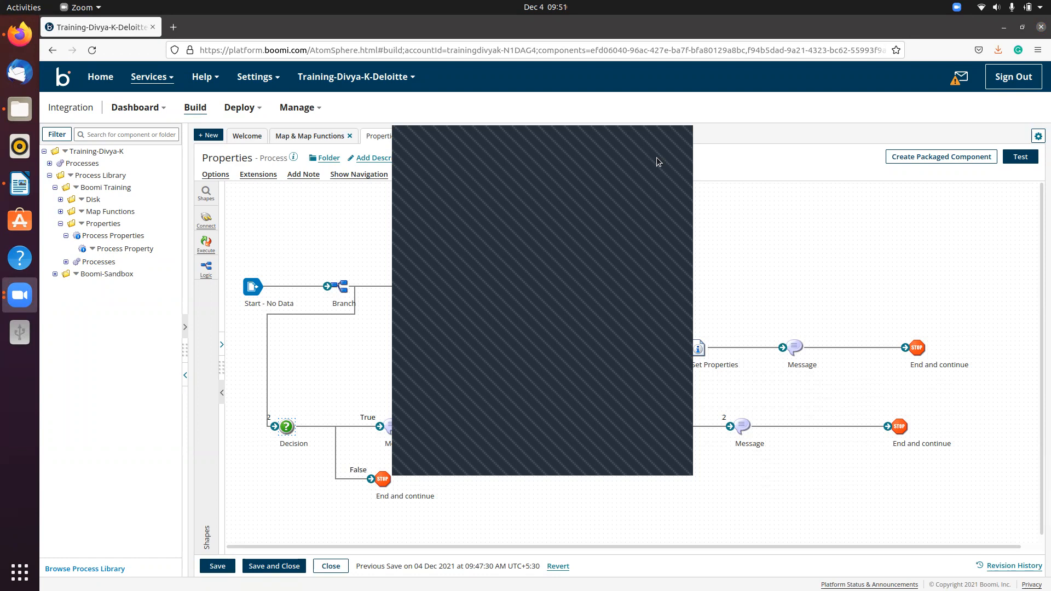
{"action": "left_click", "coordinate": [528, 462]}
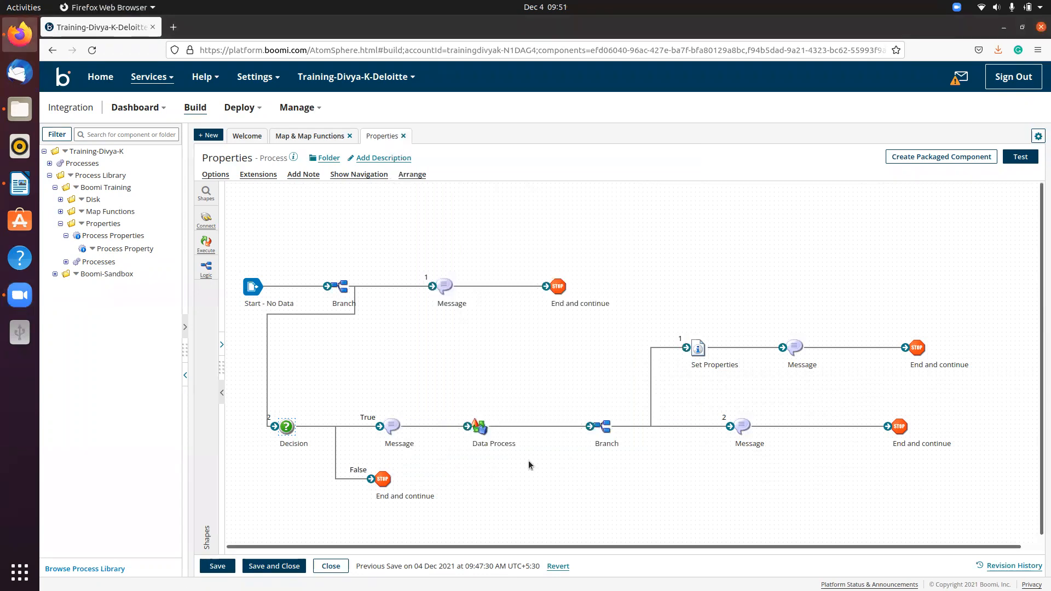